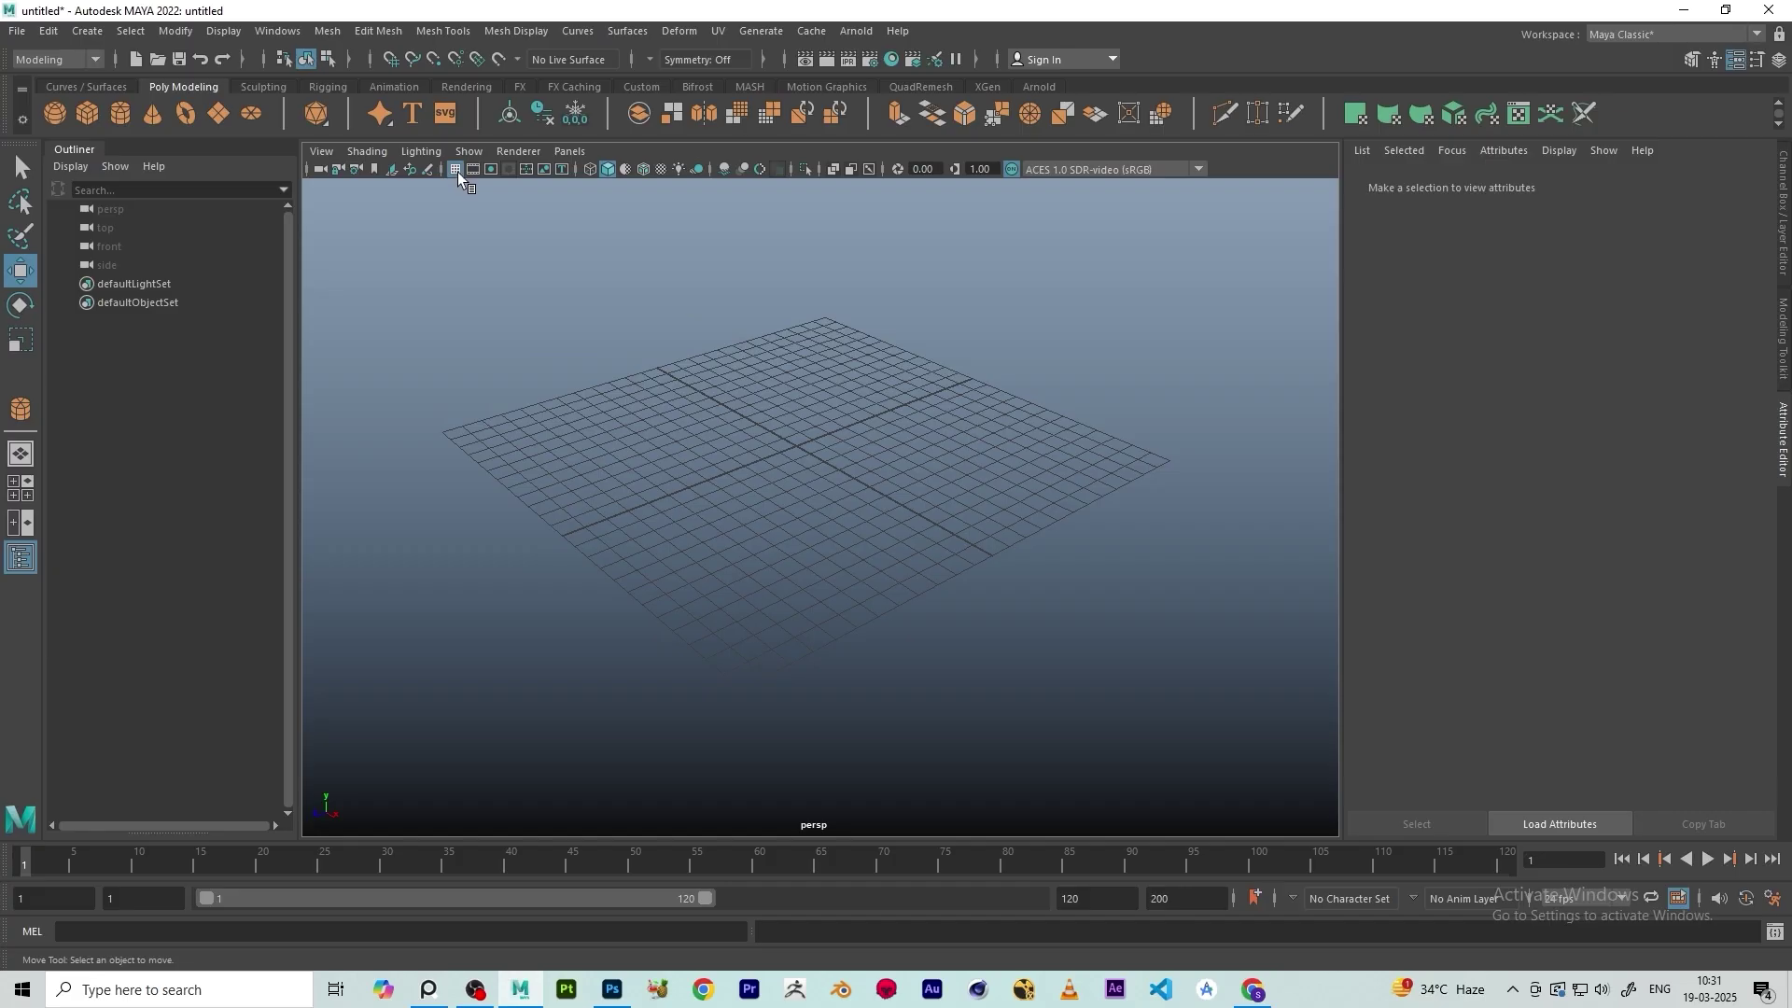
Hide the viewport grid and show it again
left_click(456, 169)
left_click(456, 170)
left_click(457, 170)
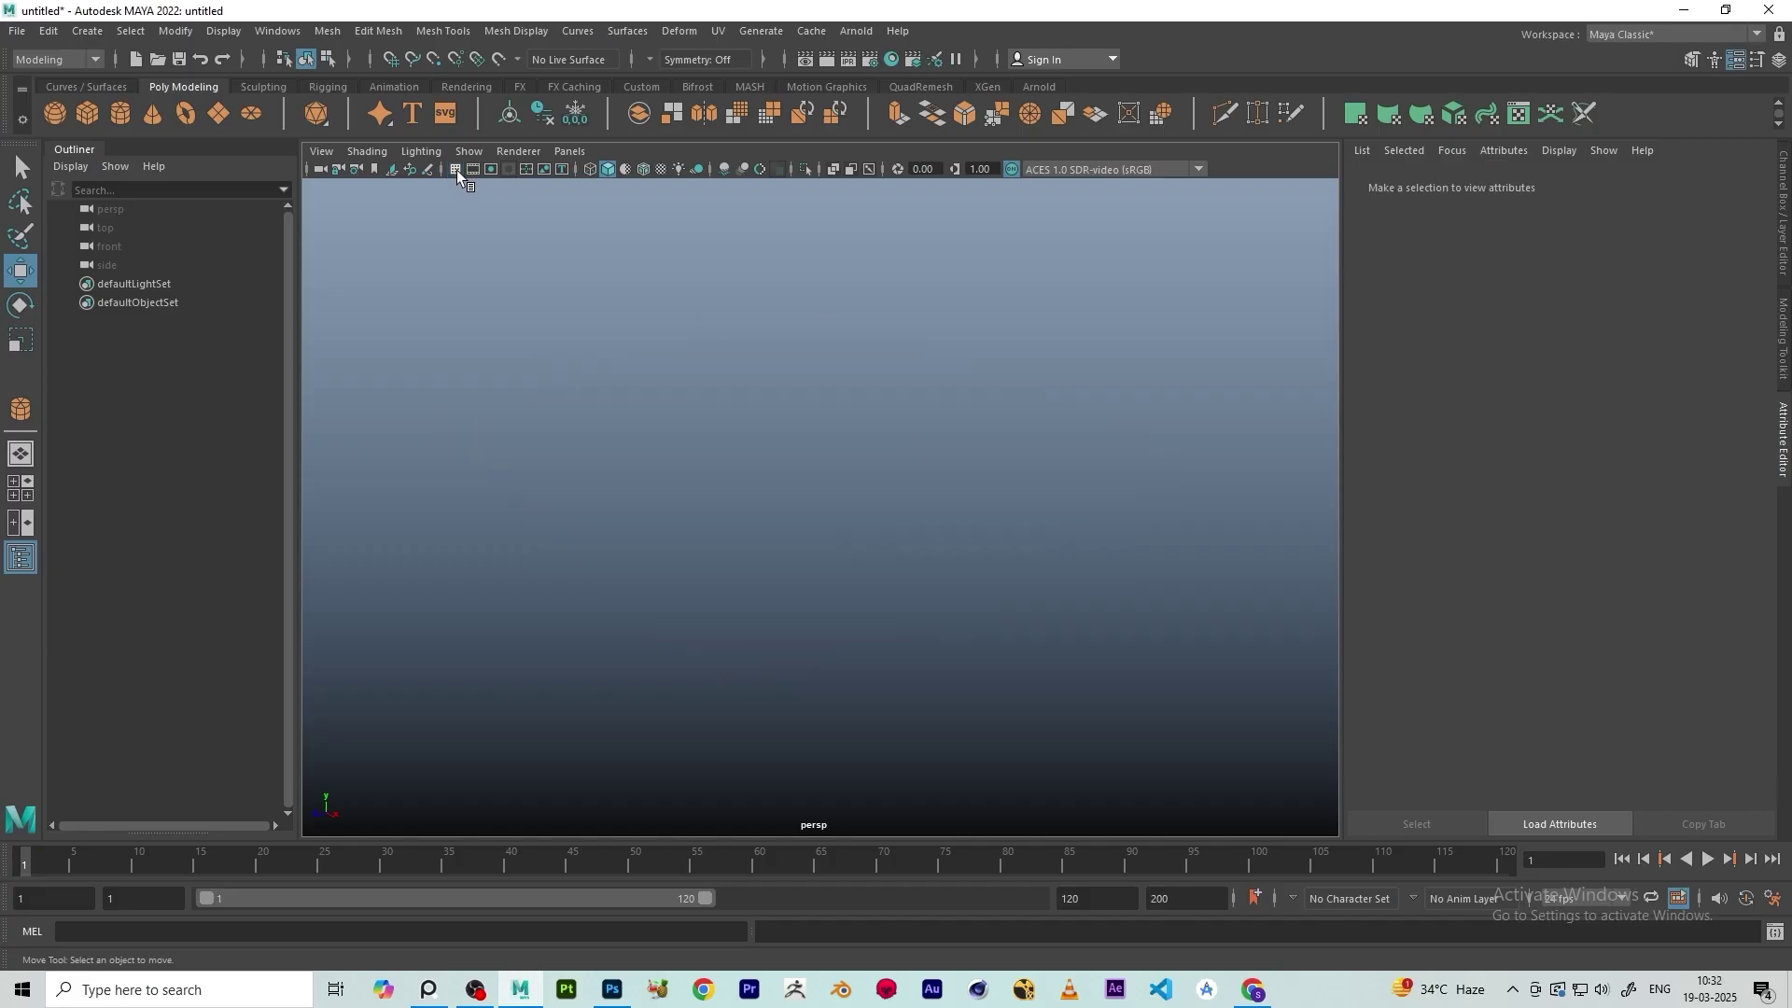
left_click(456, 170)
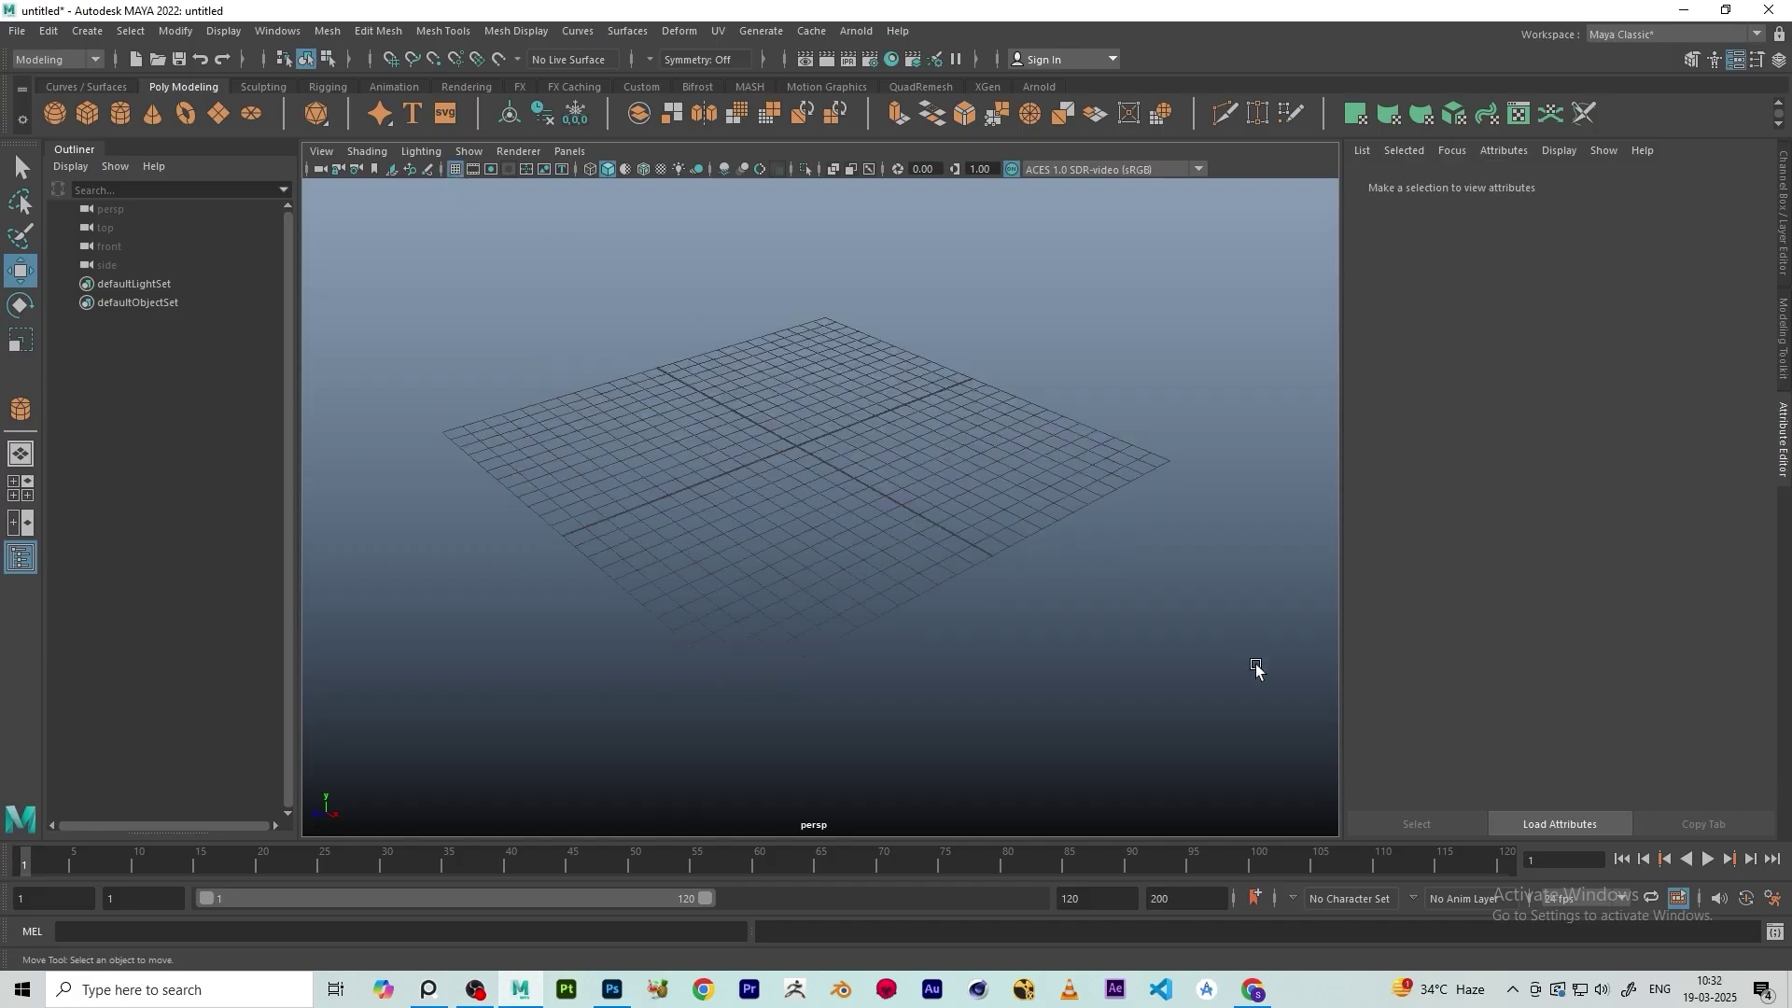
Switch to Chrome to look at the MathBits graph paper page and return to Maya
left_click(1253, 989)
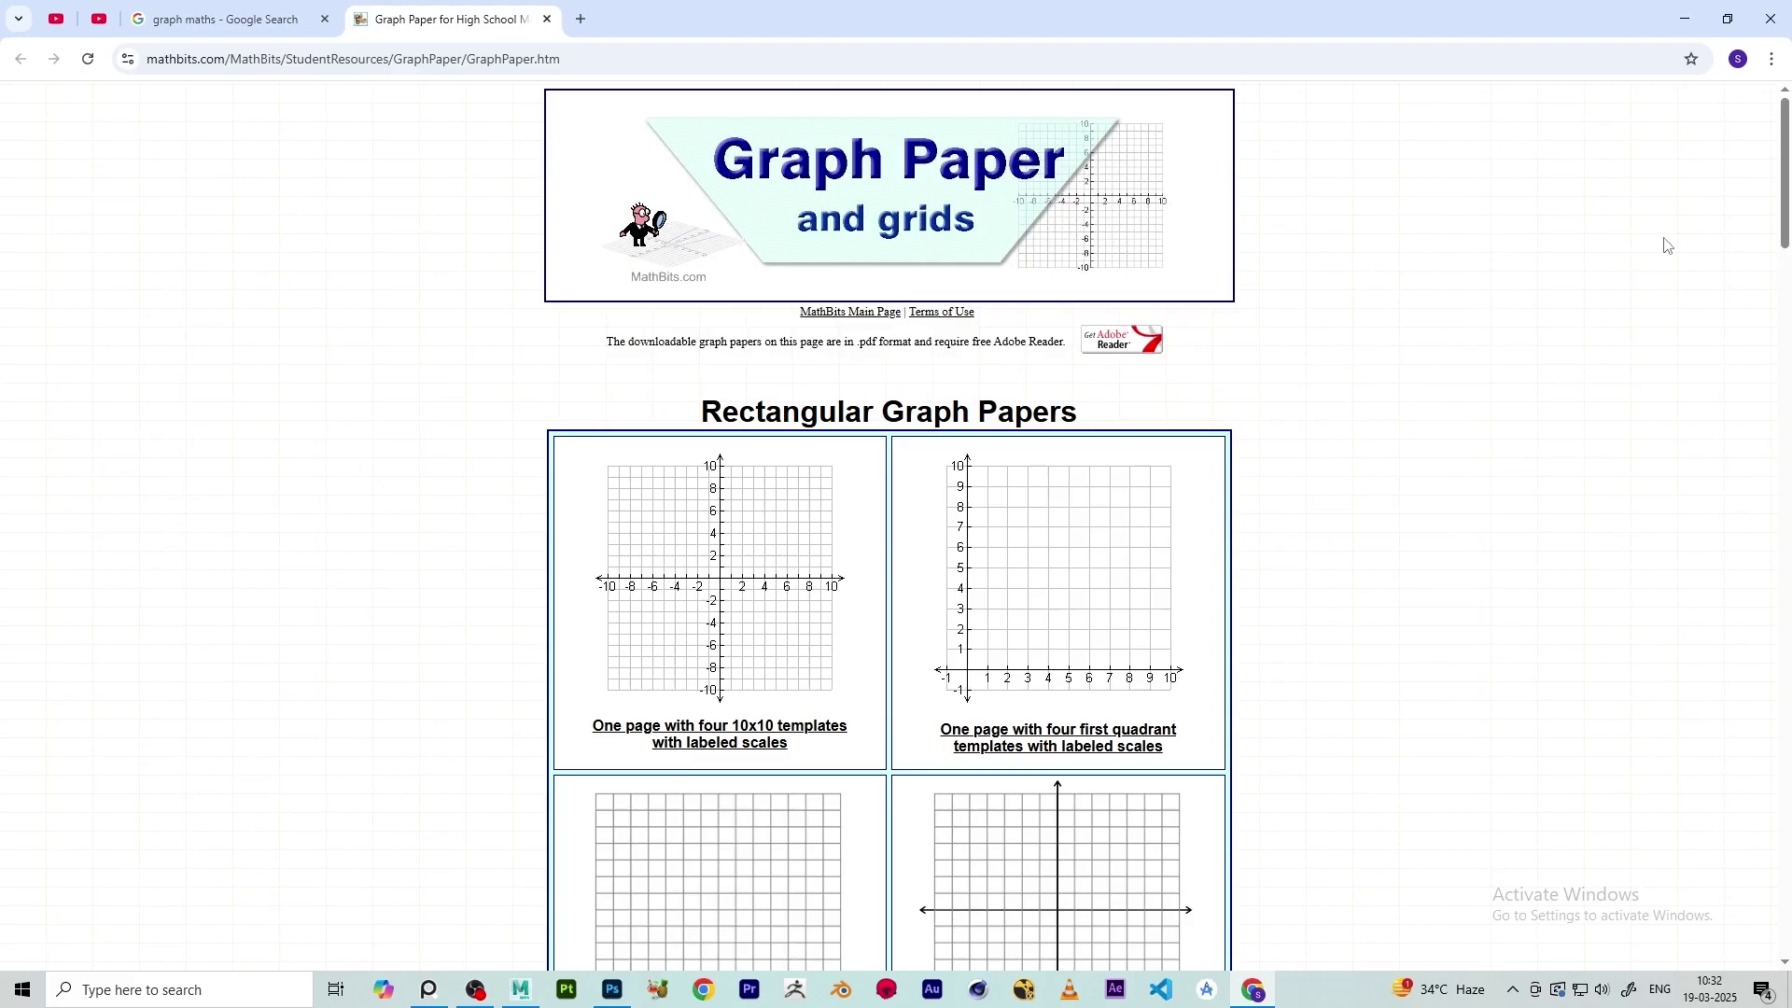
left_click(1686, 19)
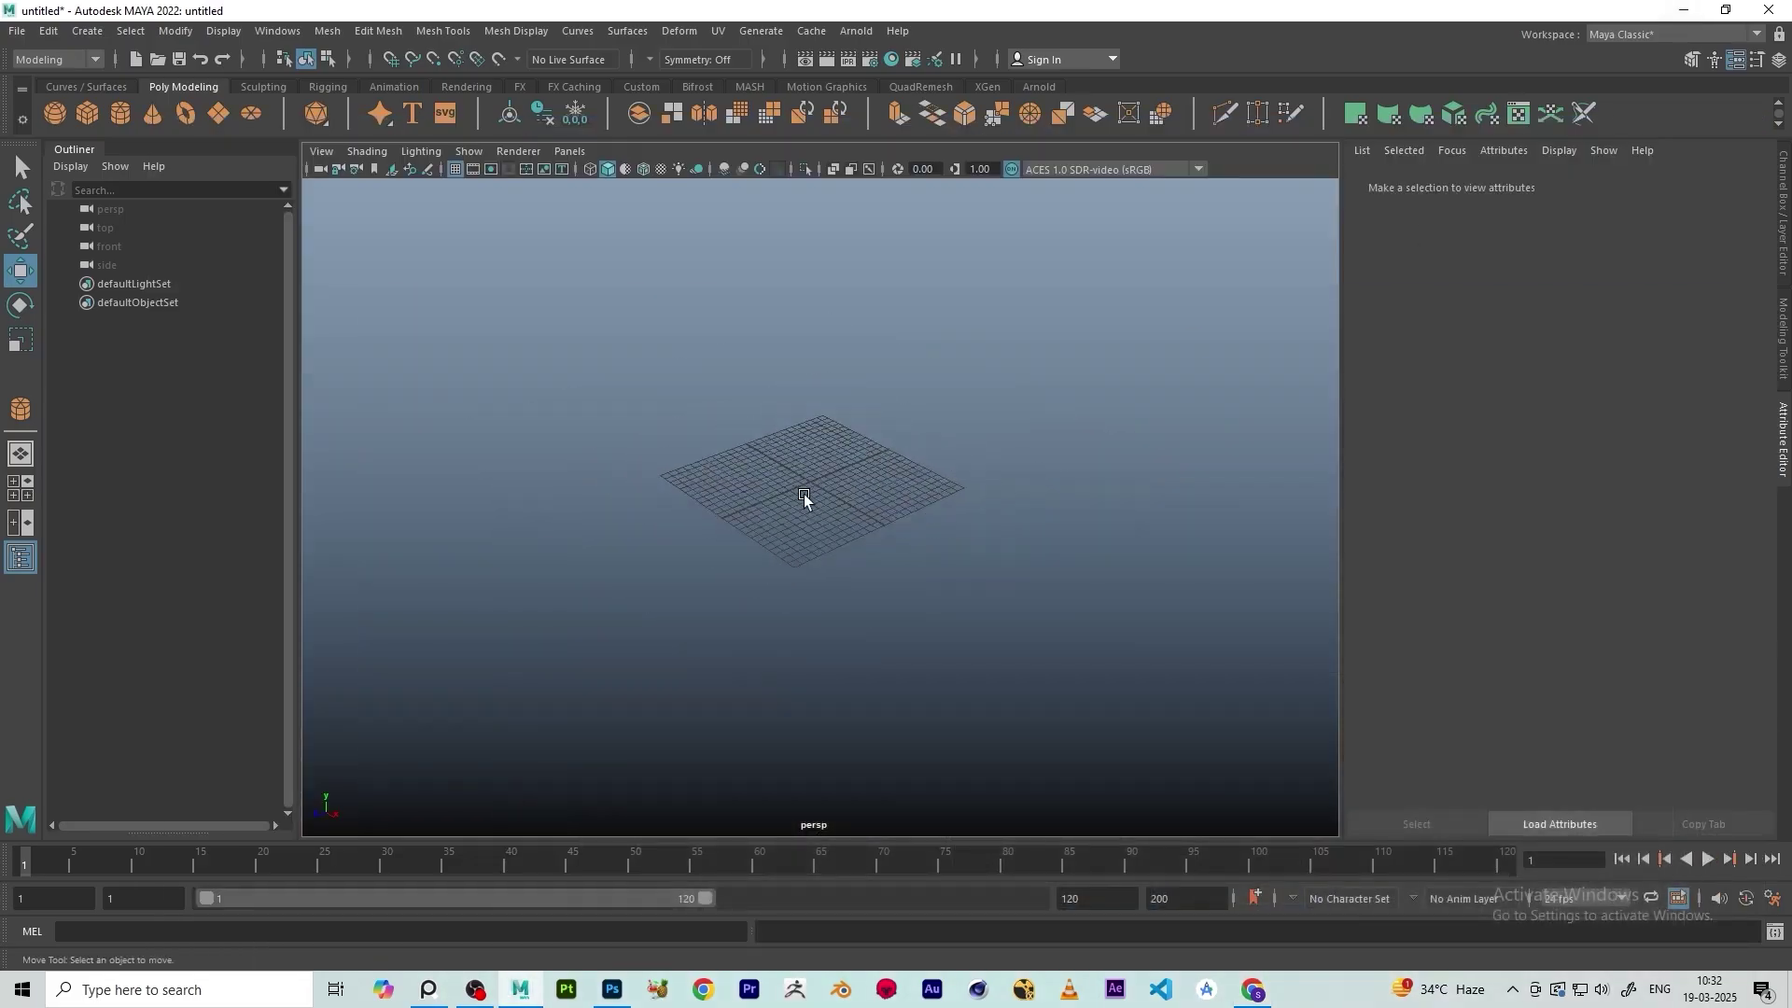
Examine the empty scene's grid from several distances and angles in the perspective view
scroll(805, 500, "down", 10)
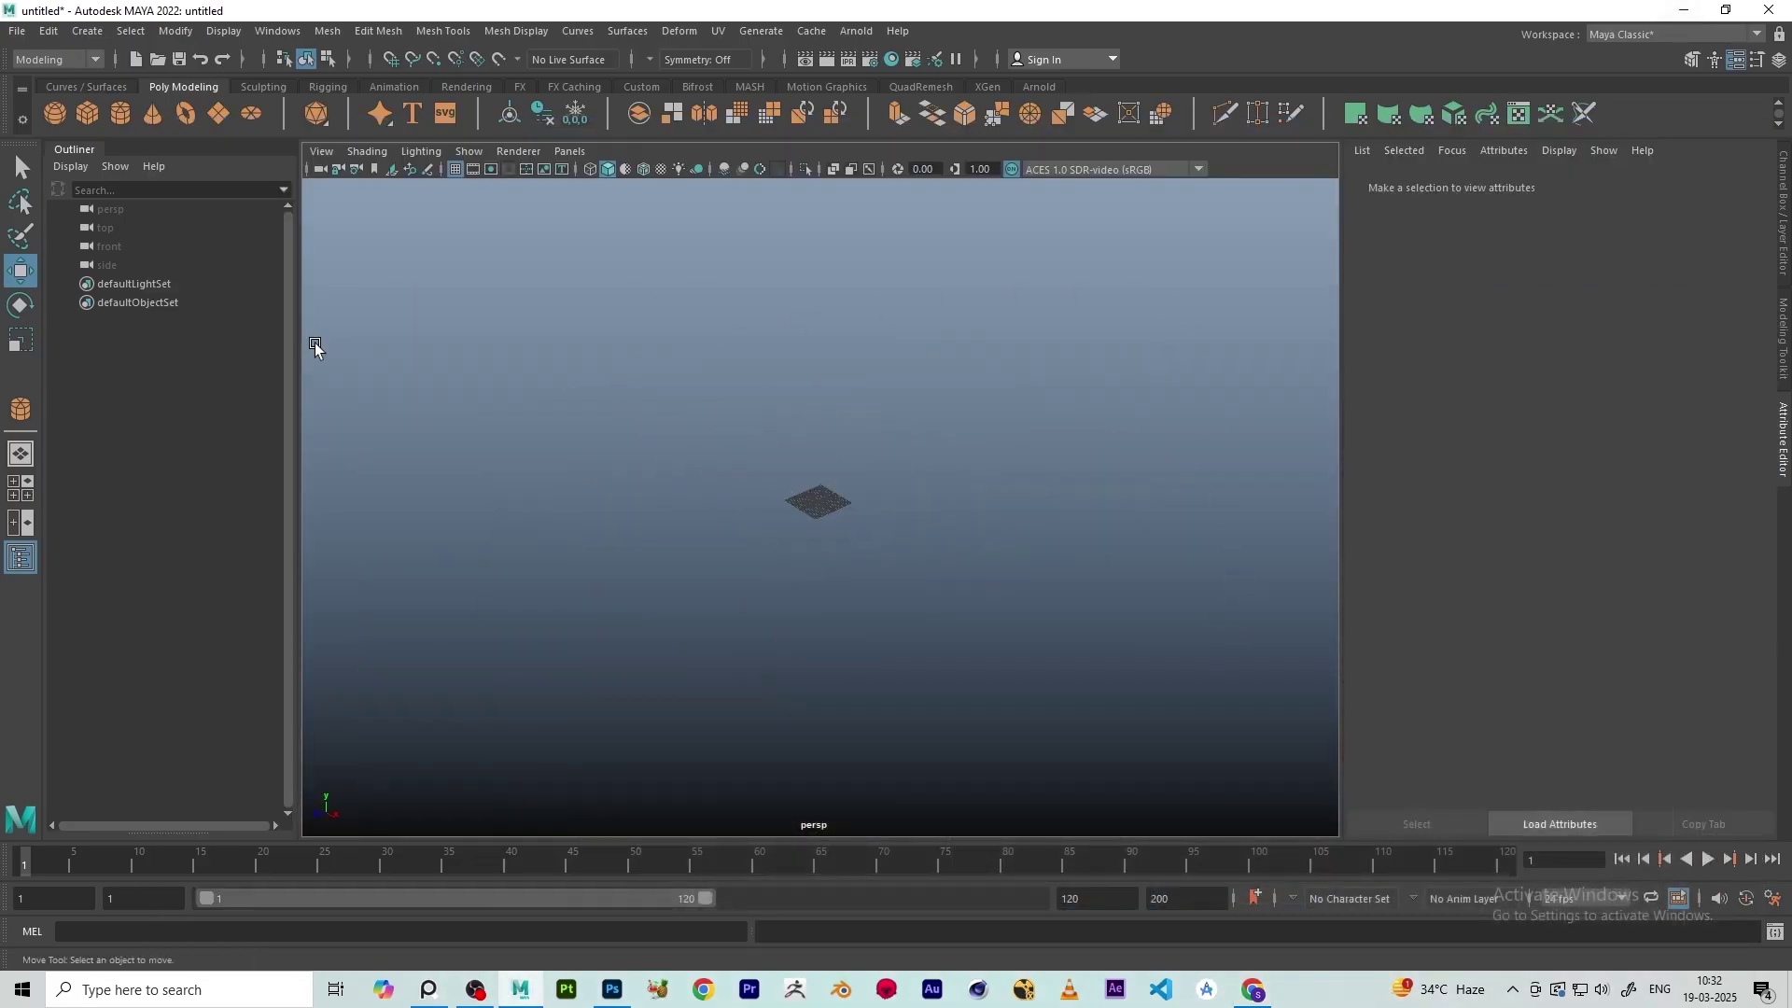
scroll(837, 529, "down", 5)
scroll(821, 509, "up", 3)
scroll(868, 520, "up", 2)
scroll(710, 501, "down", 5)
scroll(856, 579, "up", 4)
scroll(910, 497, "up", 6)
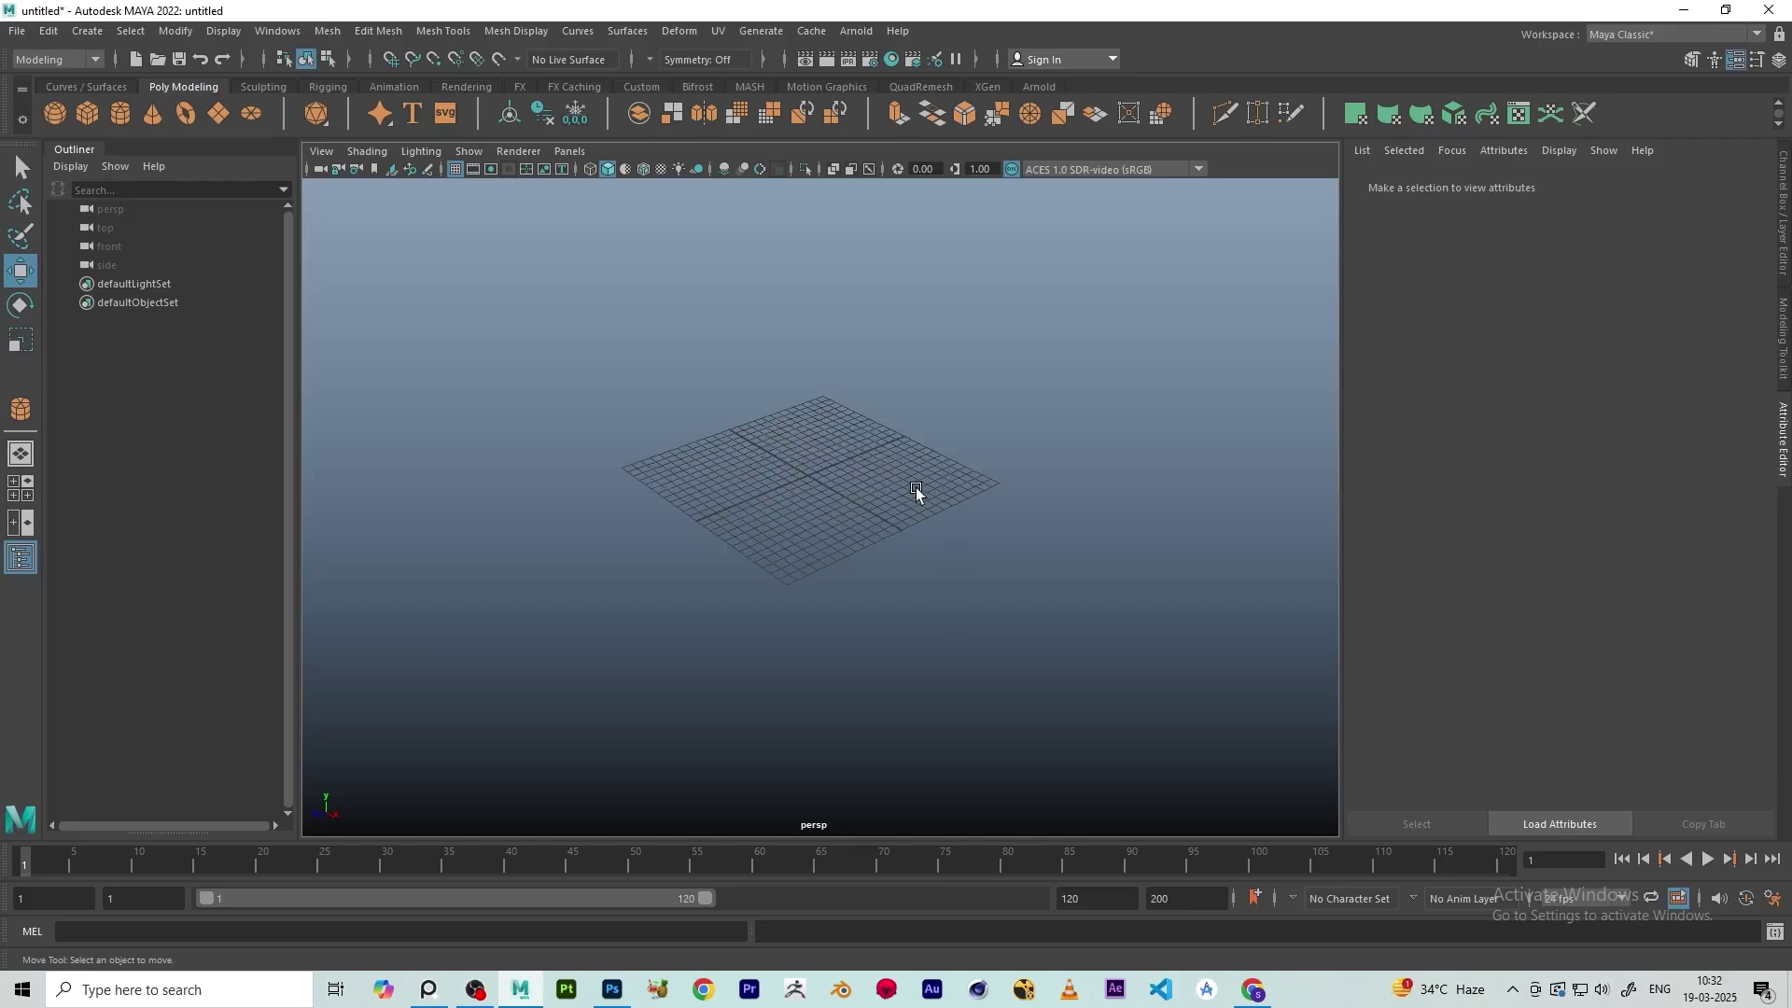
scroll(788, 453, "down", 6)
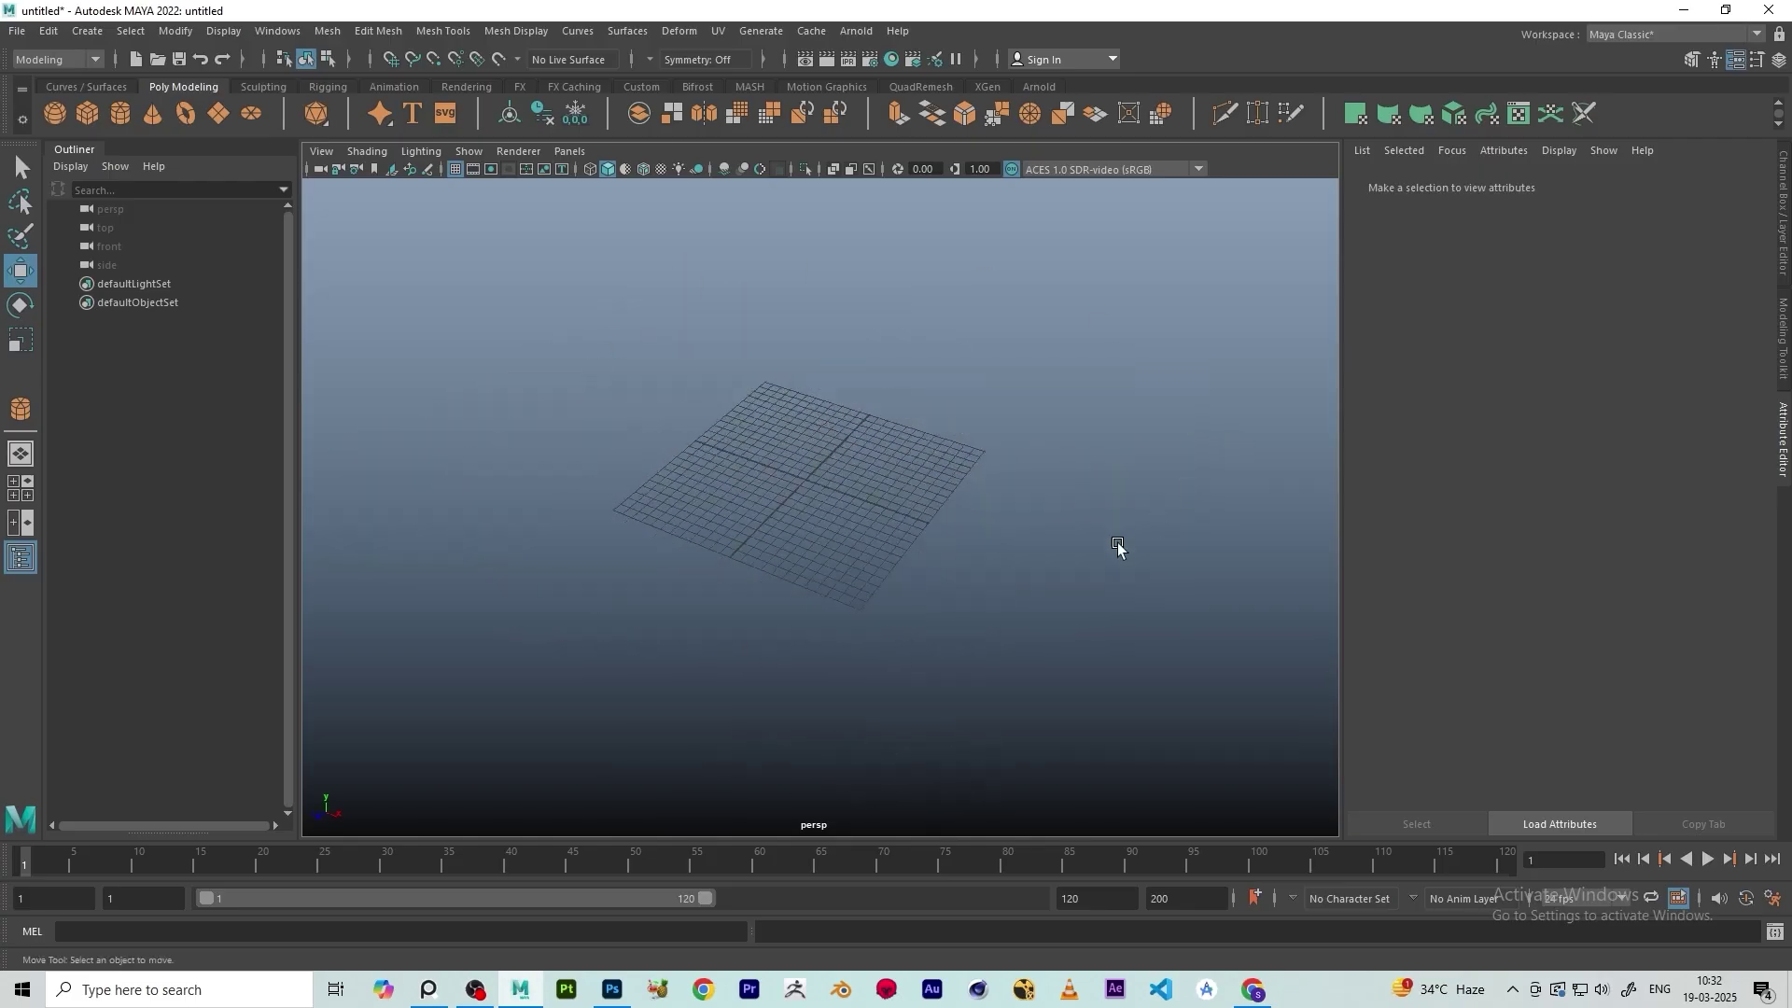
scroll(820, 489, "up", 7)
left_click_drag(820, 348, 679, 350, "alt")
scroll(820, 451, "down", 3)
scroll(819, 452, "down", 5)
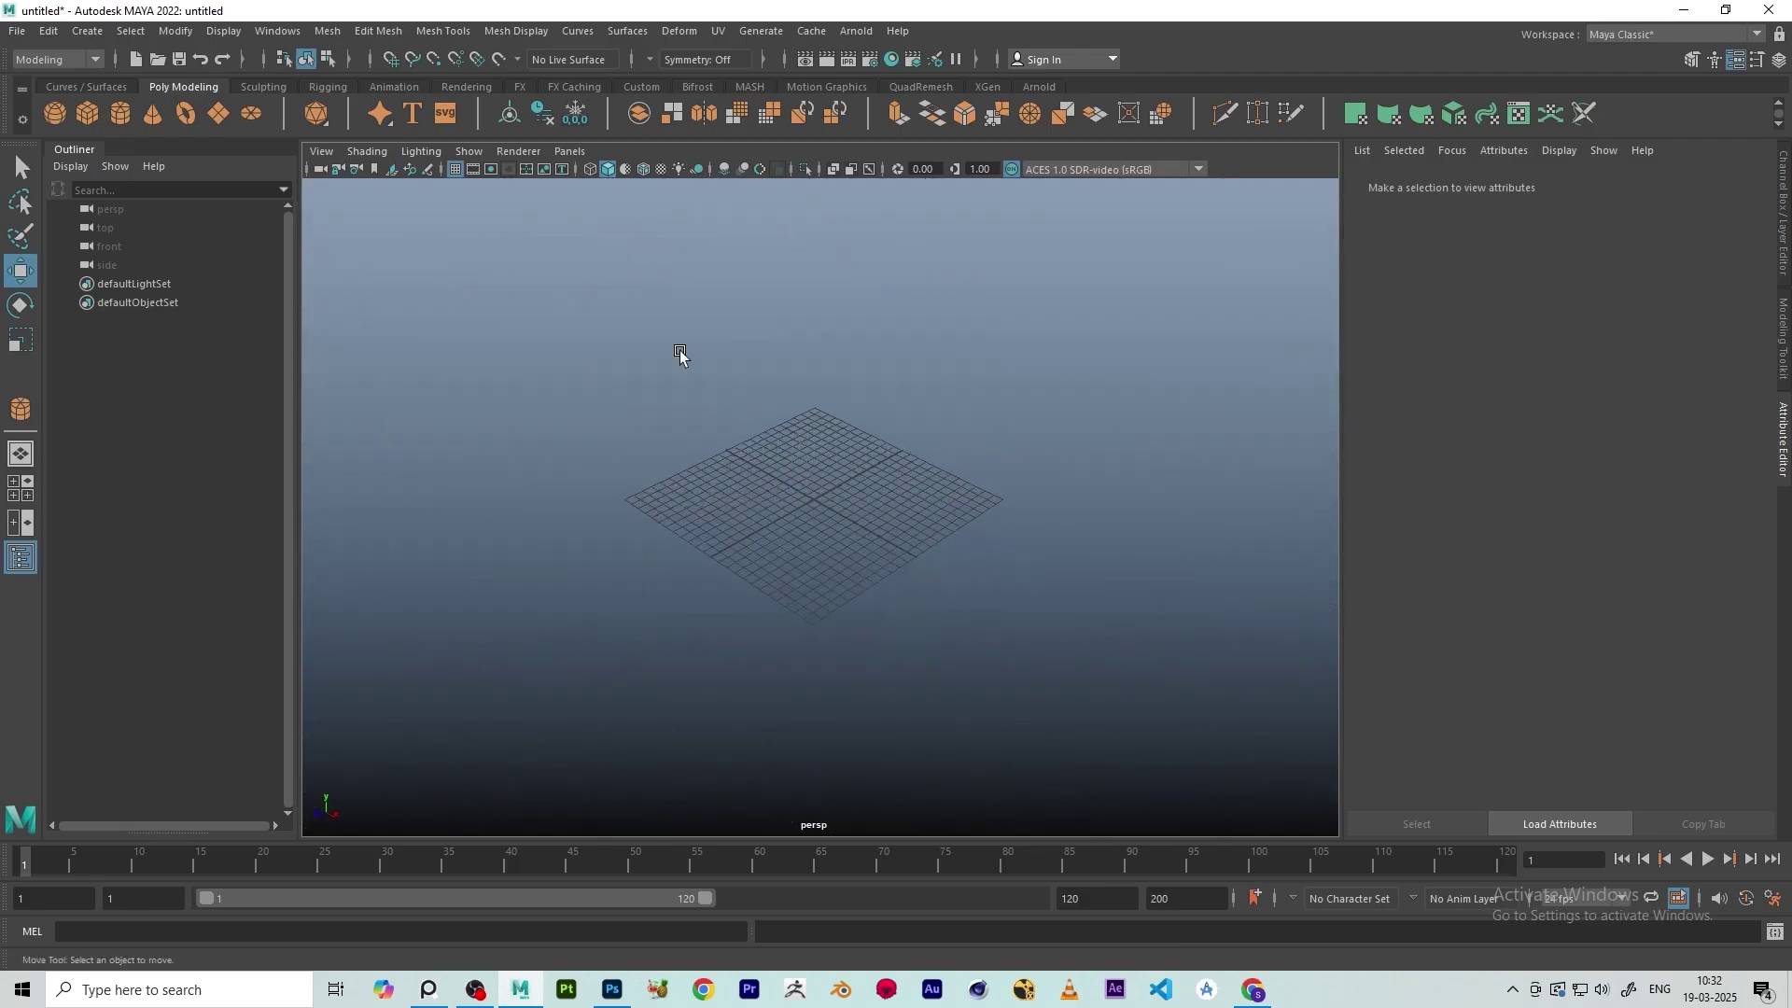
Turn the perspective view's grid off, orbit the empty scene, and turn the grid back on
left_click(455, 170)
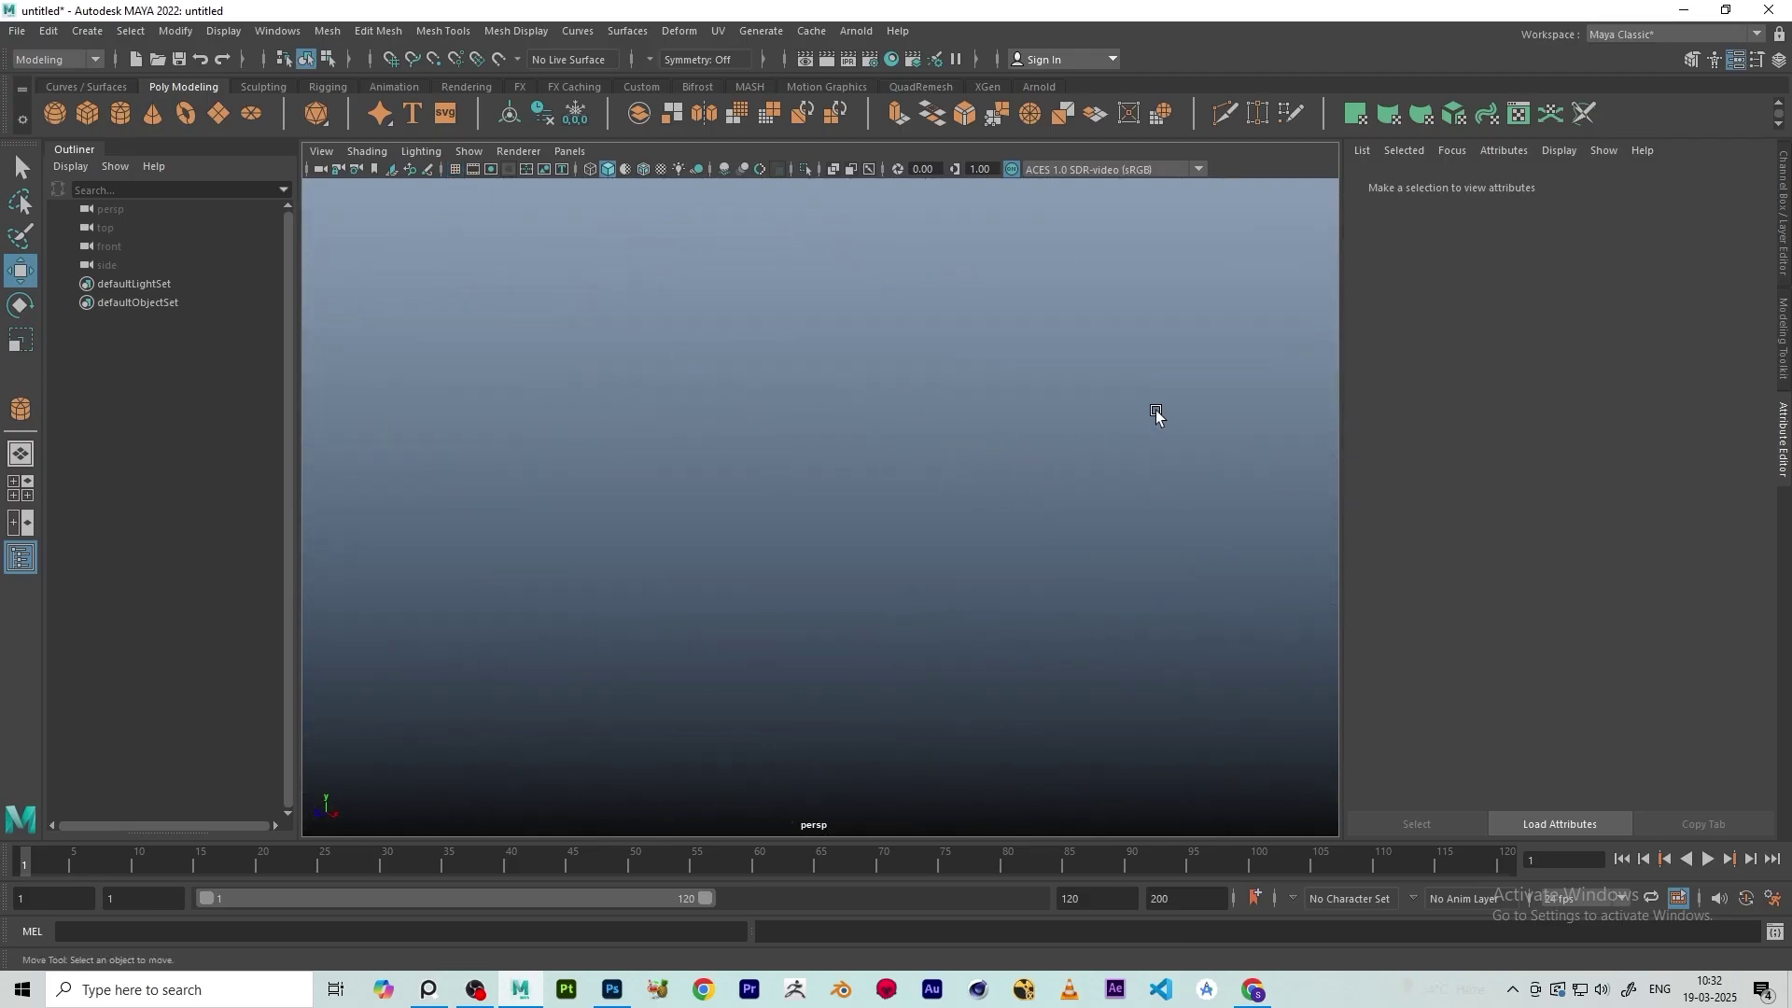
left_click_drag(994, 446, 950, 545, "alt")
left_click(455, 169)
Explore orbiting, panning and zooming away from the grid, and frame the view back on it
left_click_drag(835, 504, 880, 468, "alt")
middle_click_drag(865, 478, 764, 485, "alt")
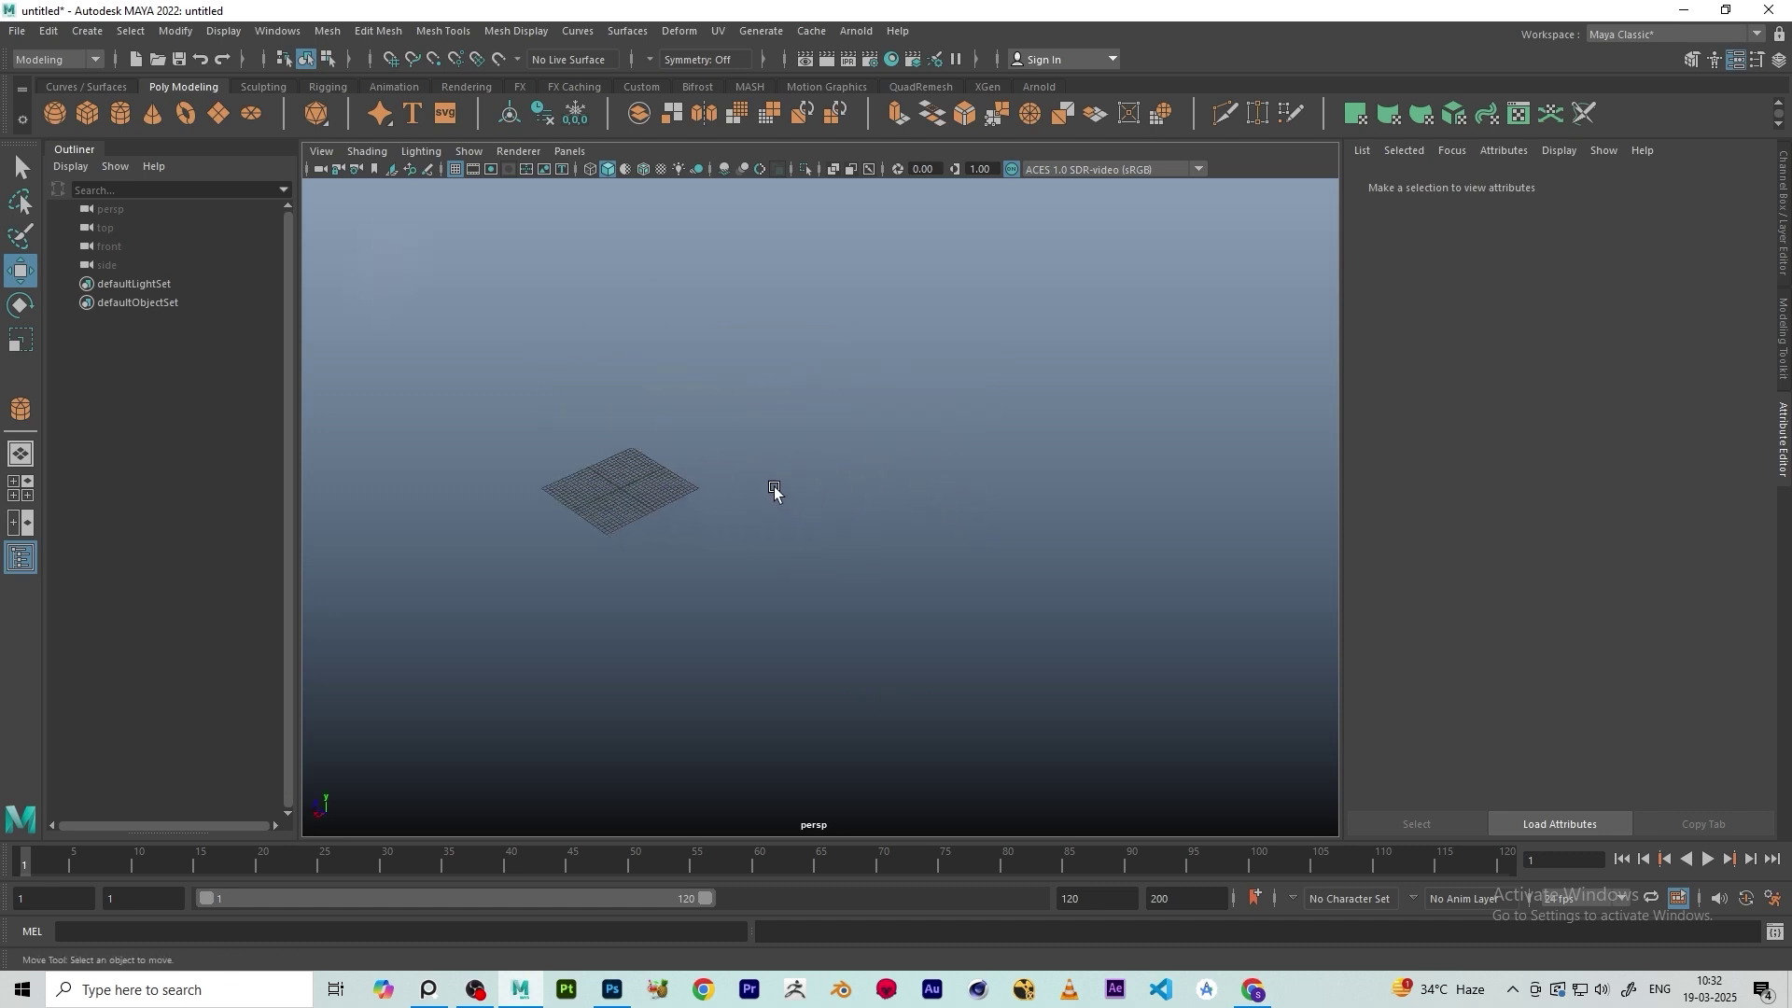
key("f")
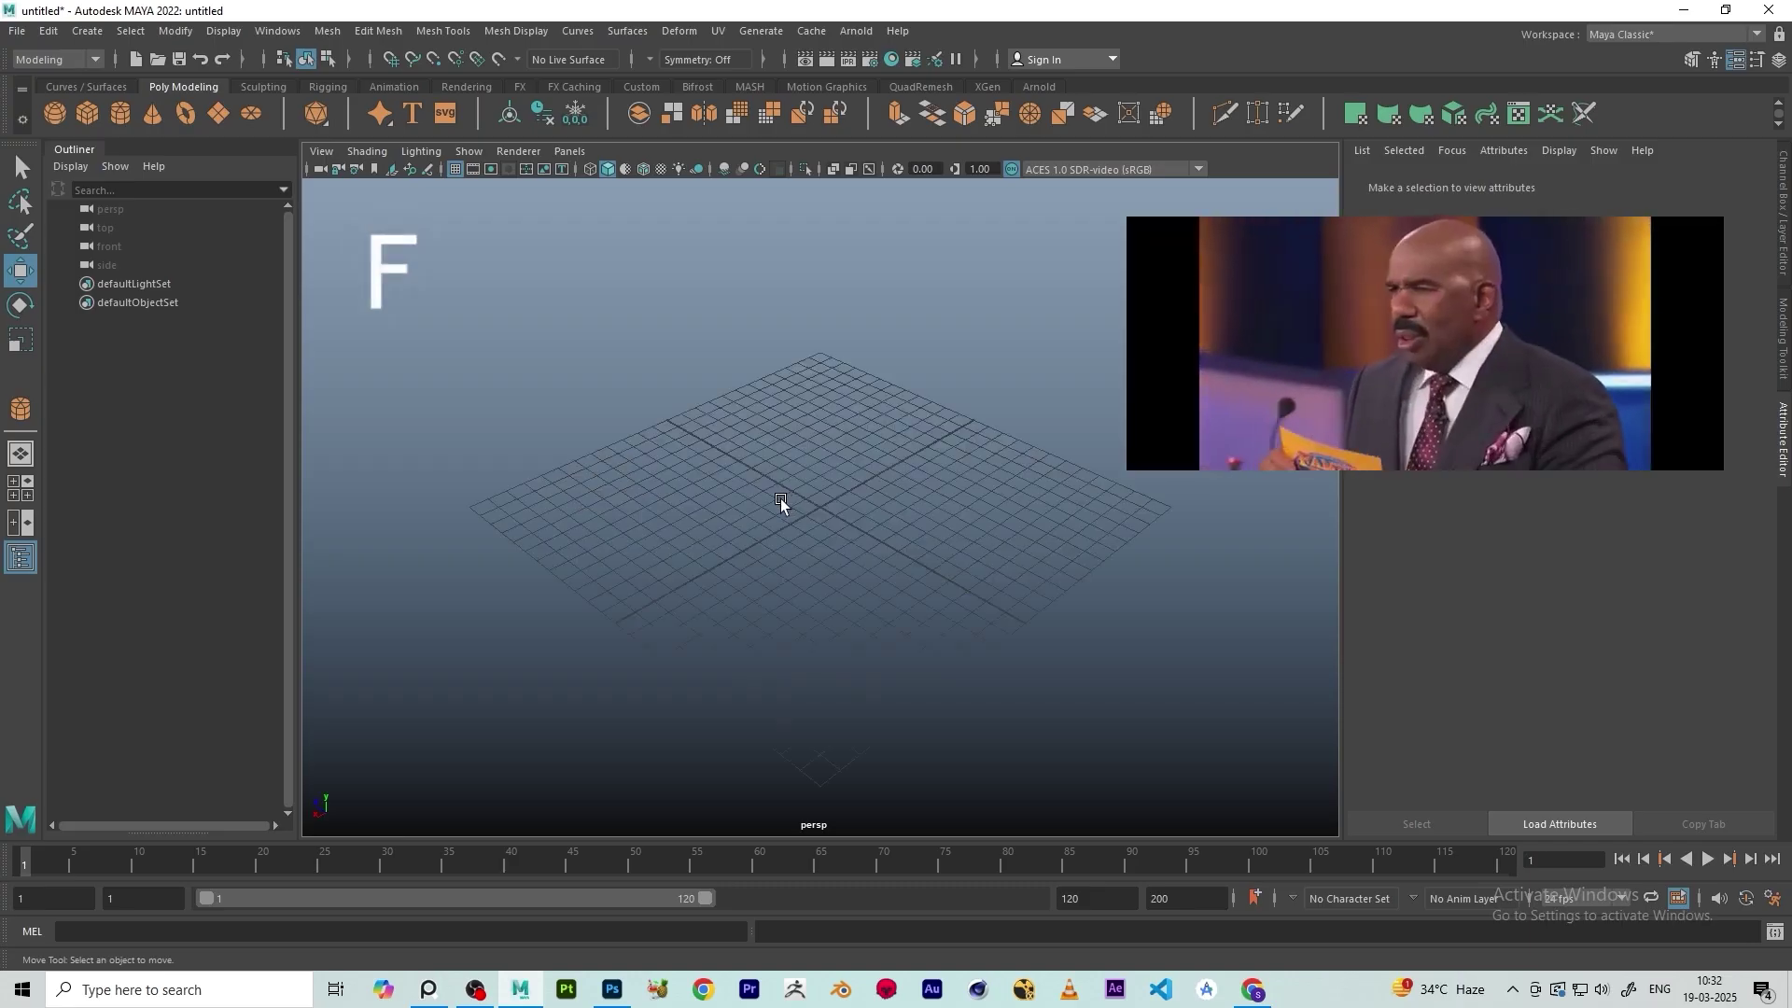
scroll(943, 612, "down", 5)
left_click_drag(943, 611, 762, 518, "alt")
scroll(886, 564, "down", 3)
scroll(901, 562, "up", 5)
scroll(763, 517, "down", 5)
middle_click_drag(763, 517, 368, 492, "alt")
left_click_drag(700, 548, 968, 513, "alt")
scroll(954, 518, "up", 3)
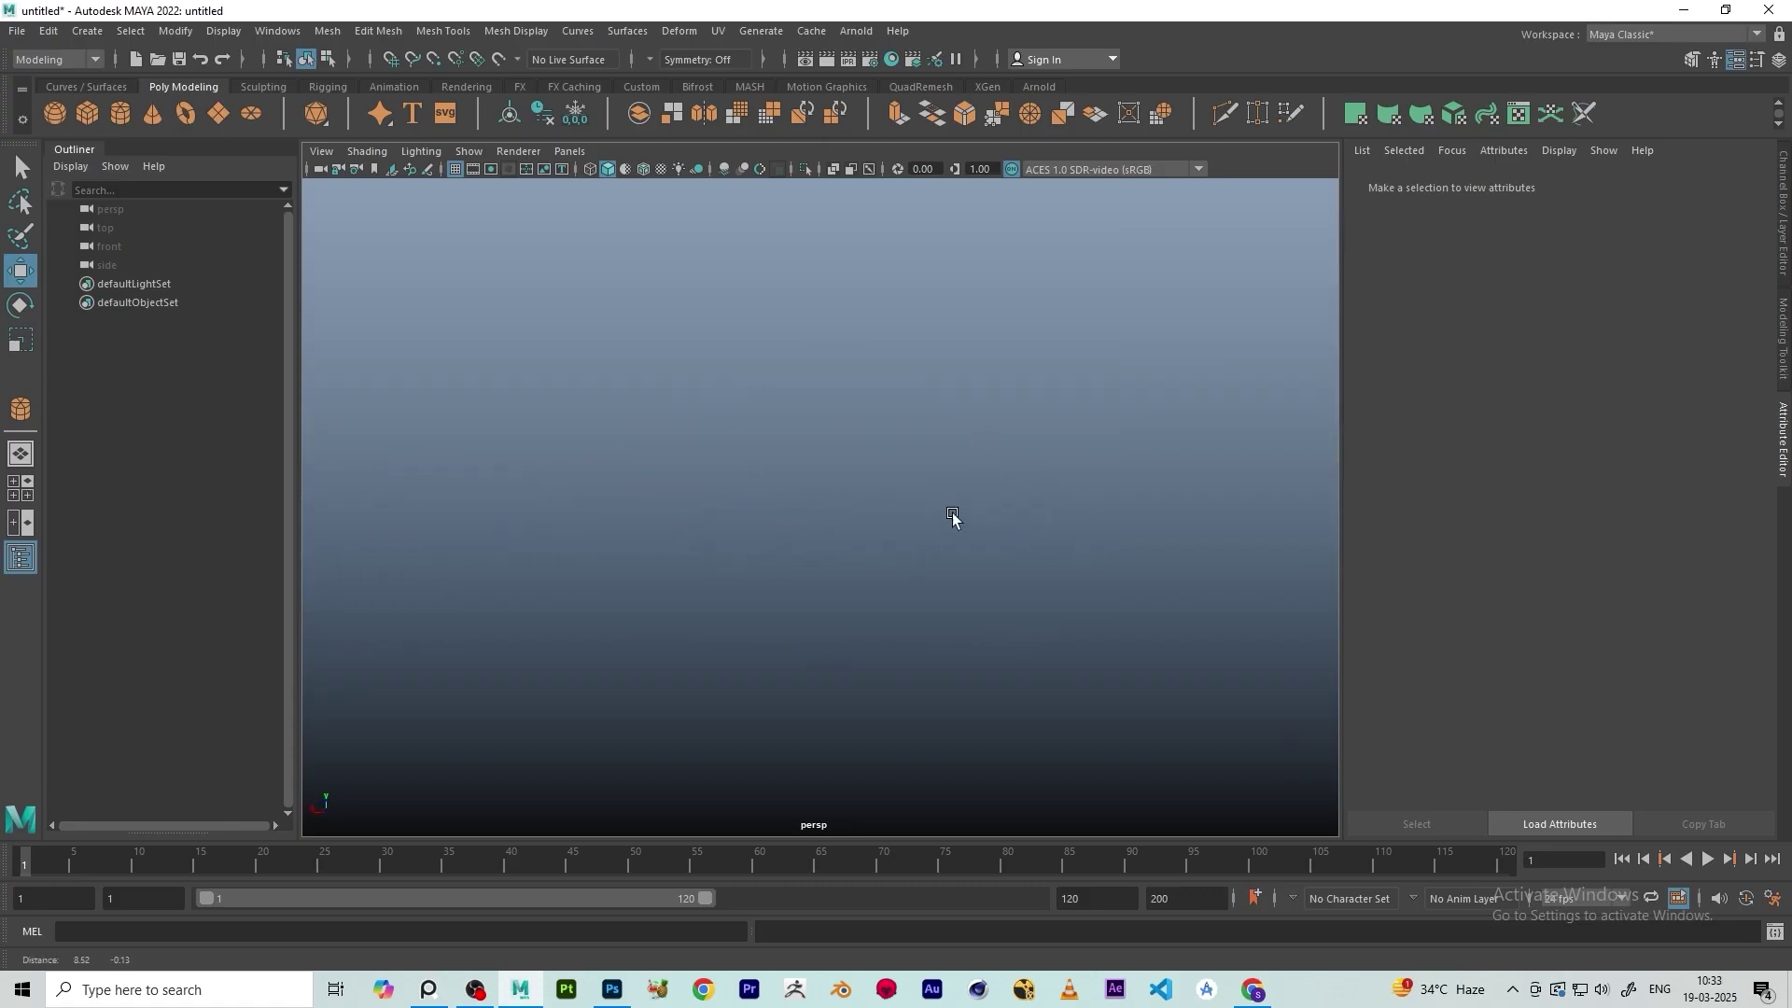
key("f")
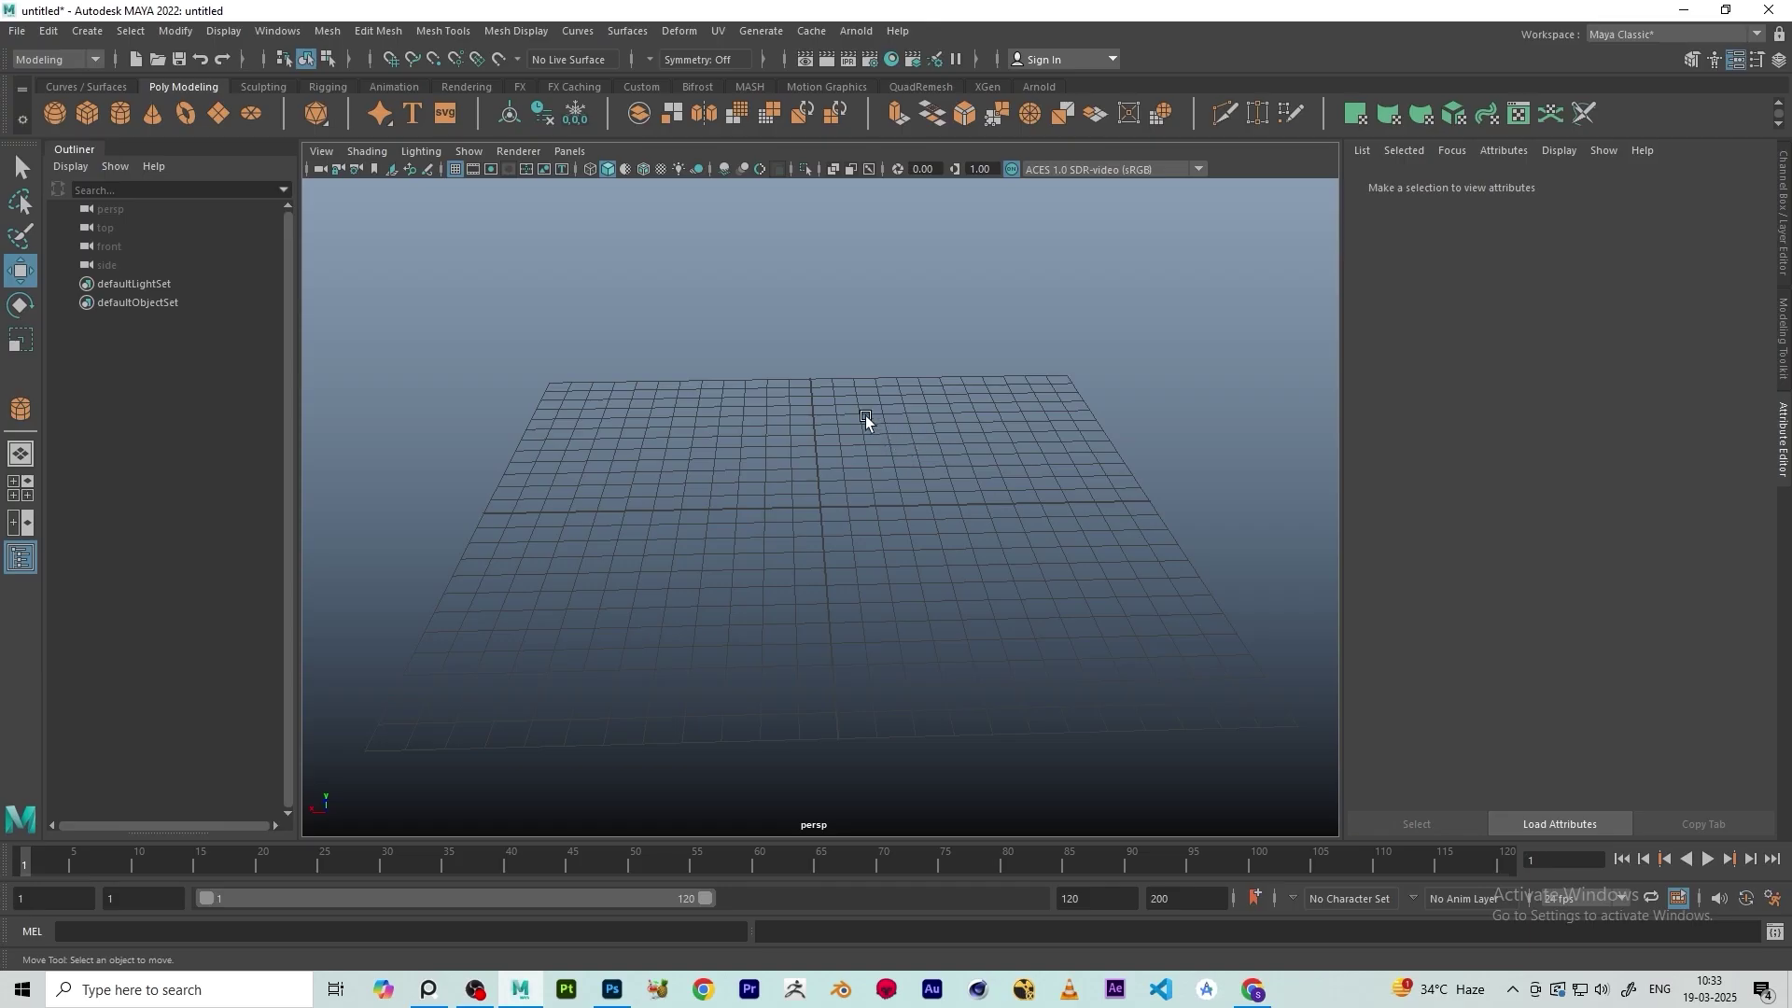
Create a default polygon cylinder at the grid's centre and delete it
scroll(842, 480, "down", 5)
left_click_drag(842, 480, 844, 540, "alt")
scroll(786, 478, "up", 3)
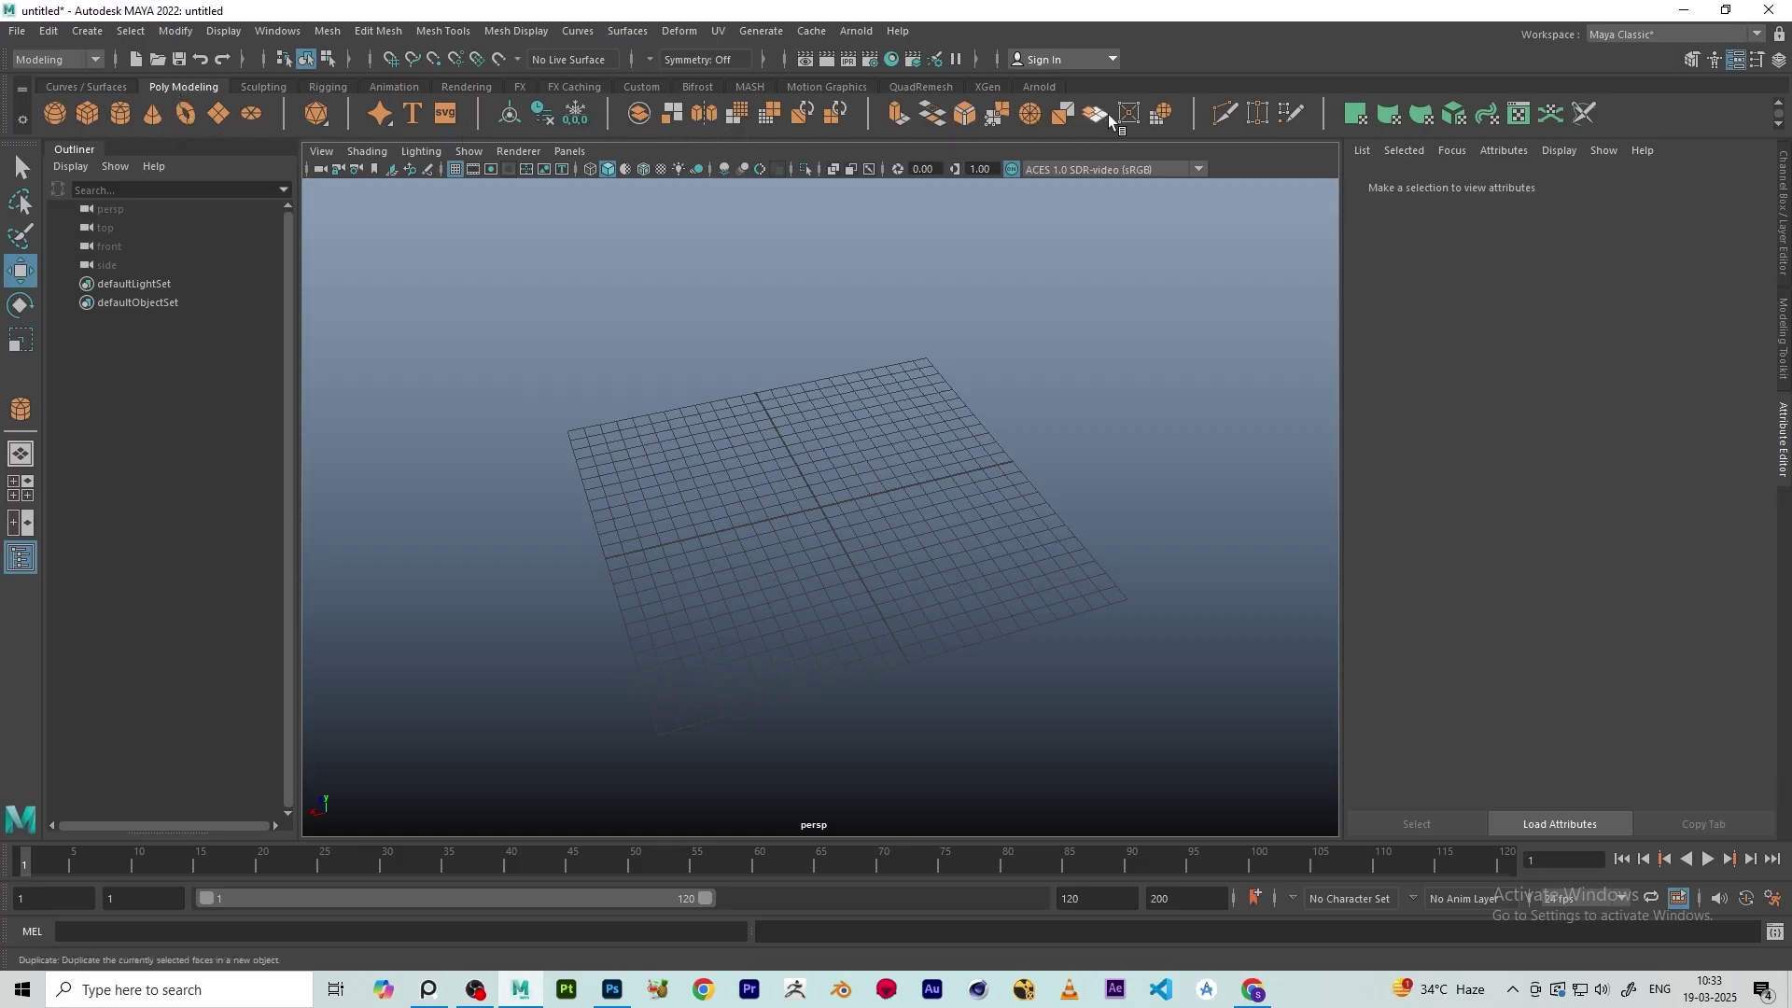
left_click(117, 112)
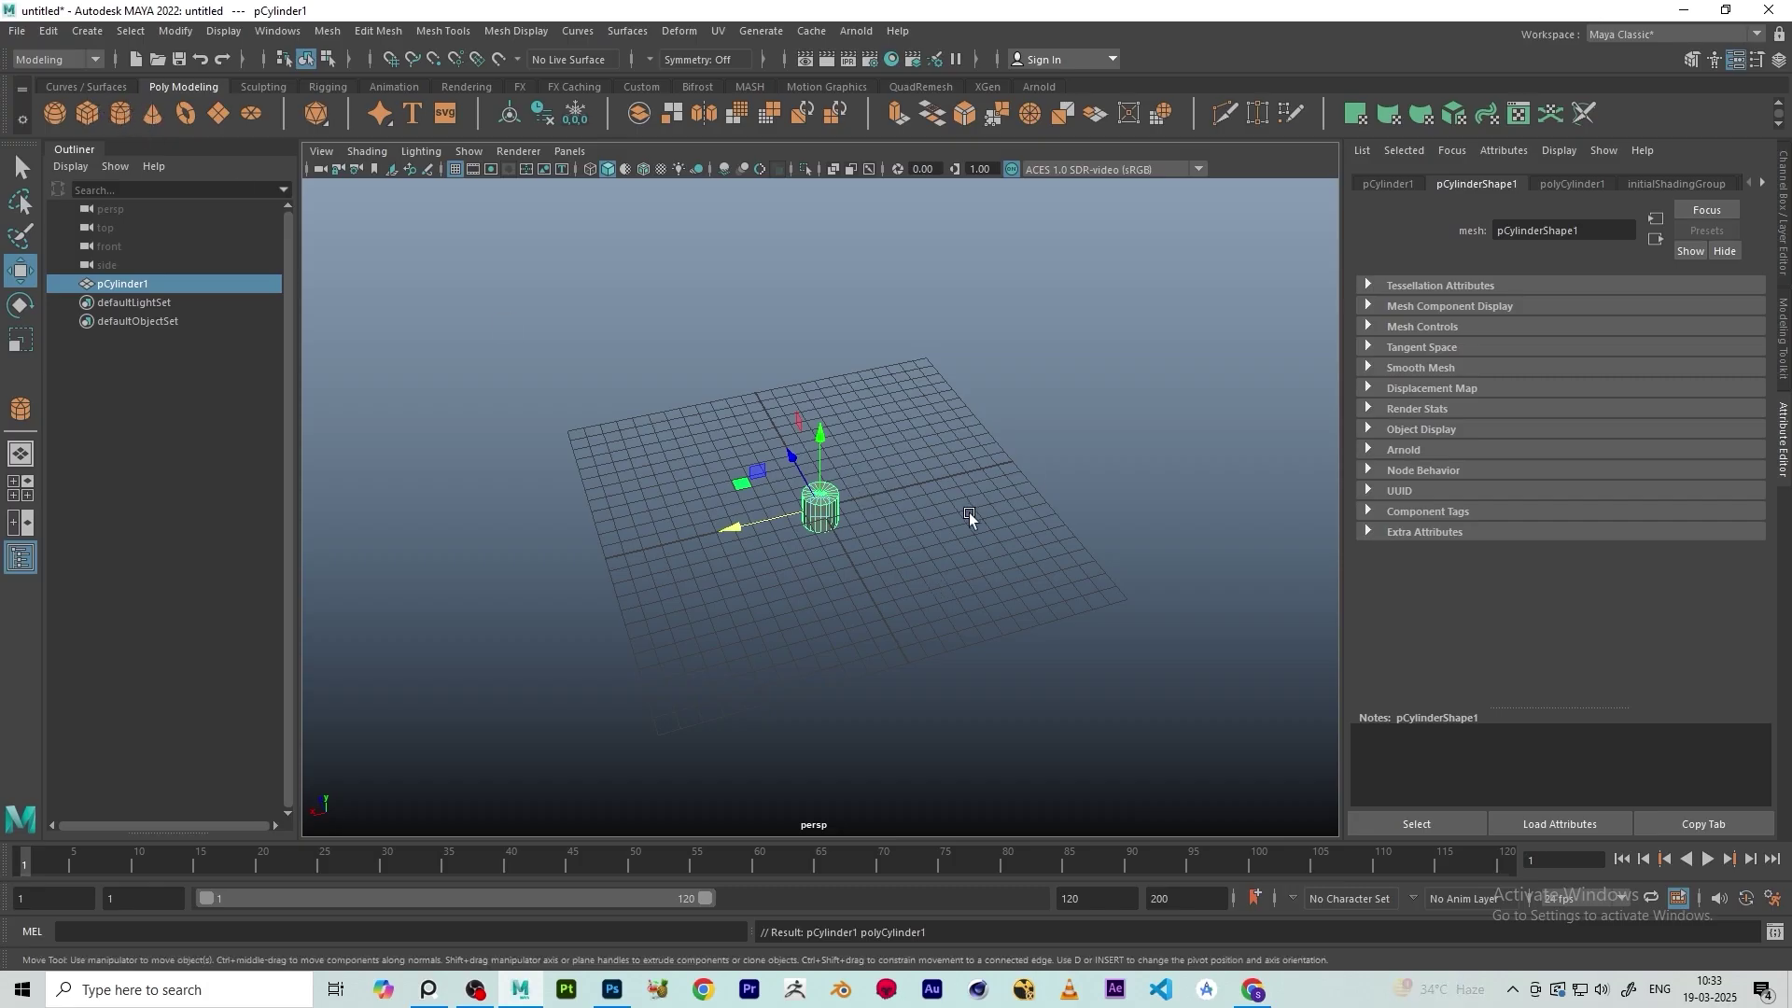
key("Delete")
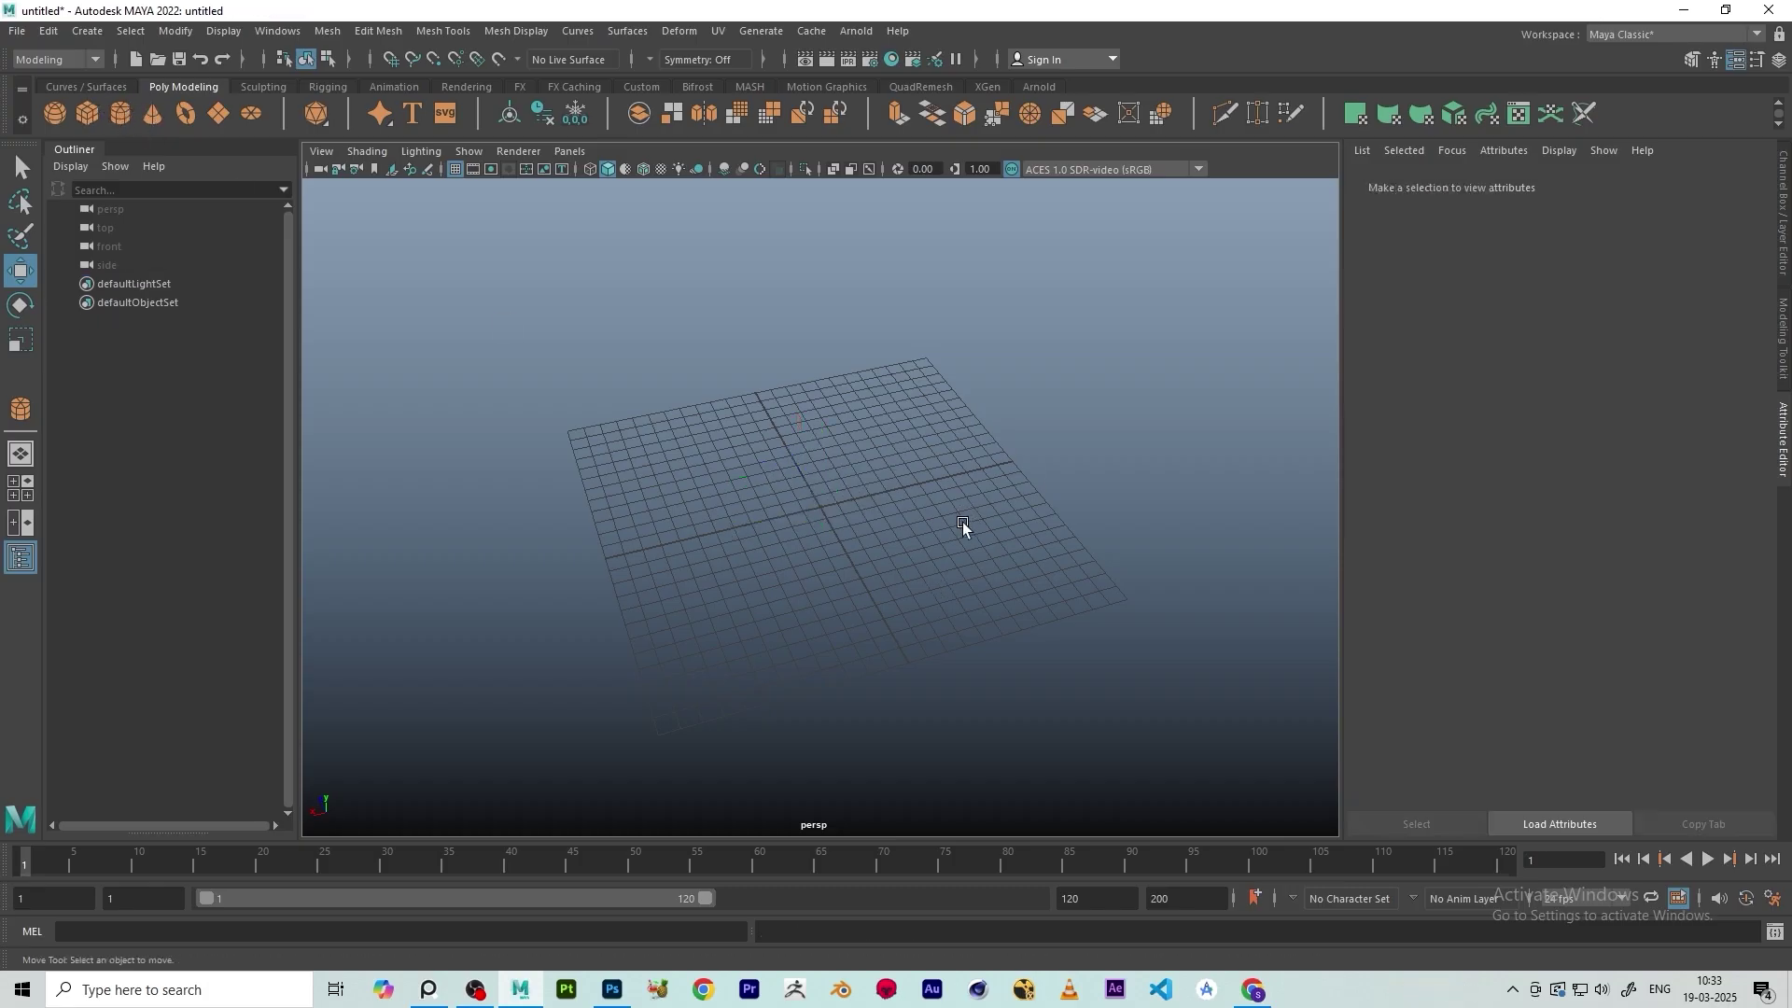
Enable Interactive Creation for polygon primitives
left_click(88, 36)
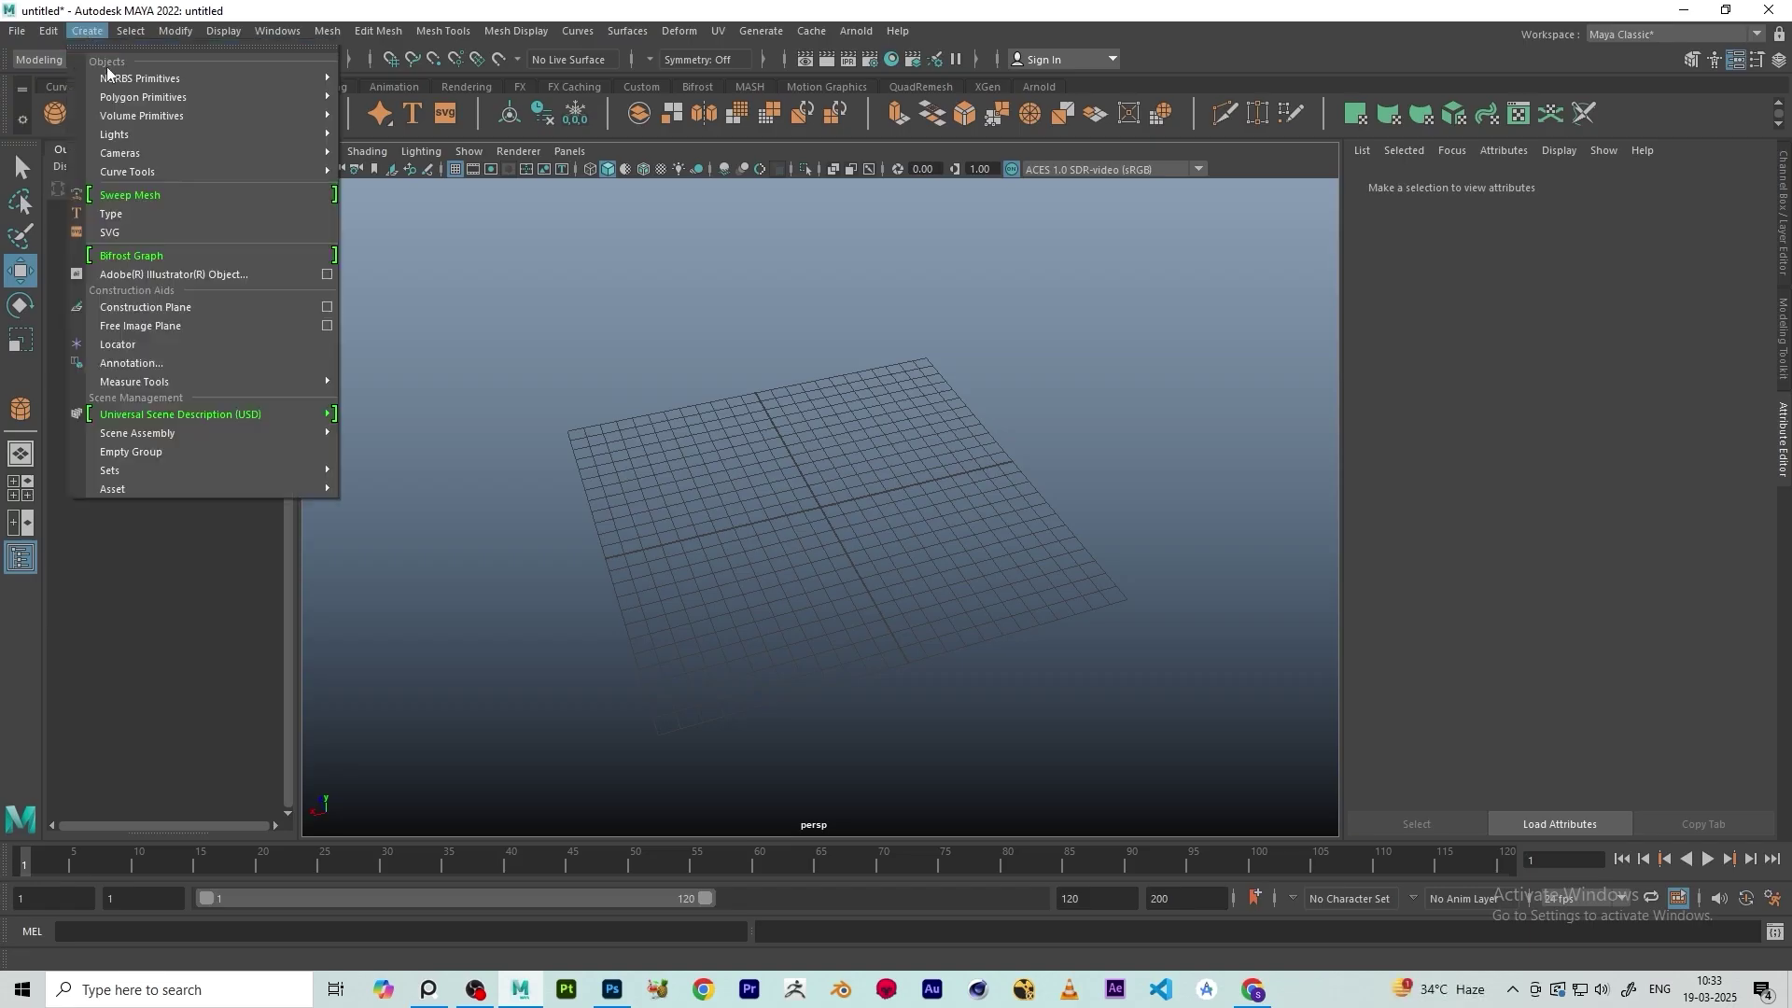
mouse_move(128, 101)
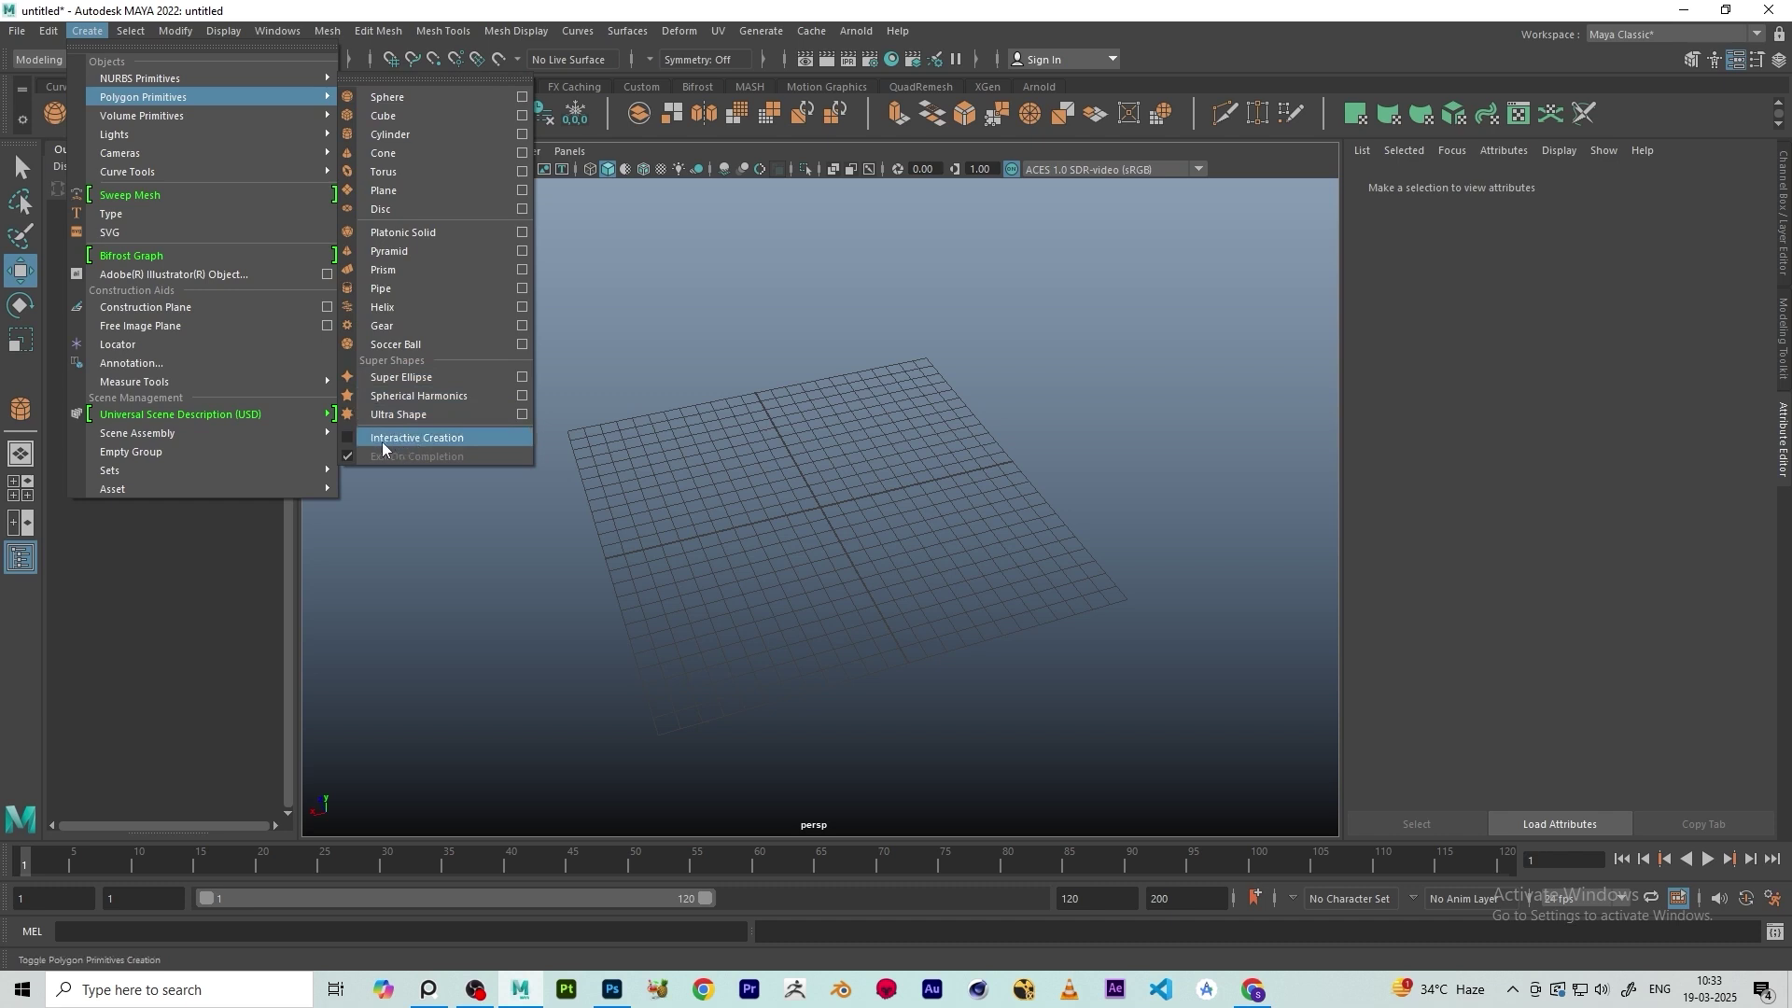
left_click(350, 440)
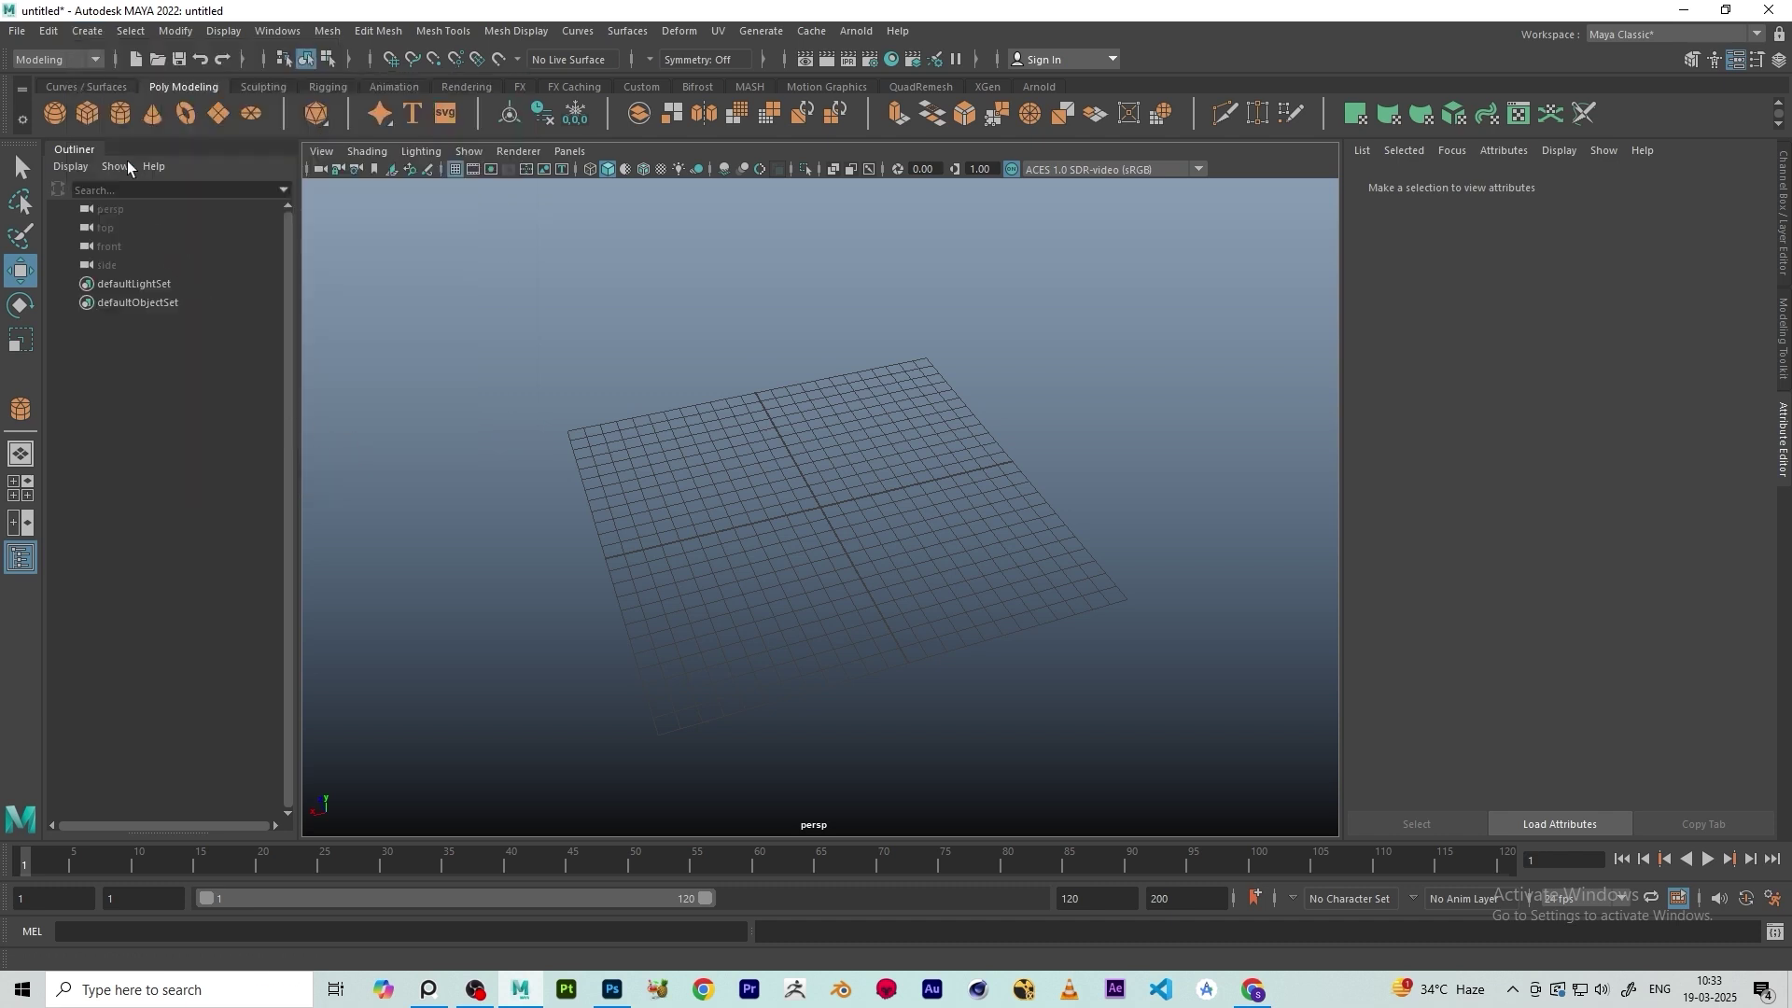
Draw a large polygon cylinder interactively, setting its base on the grid and pulling up its height
left_click(121, 115)
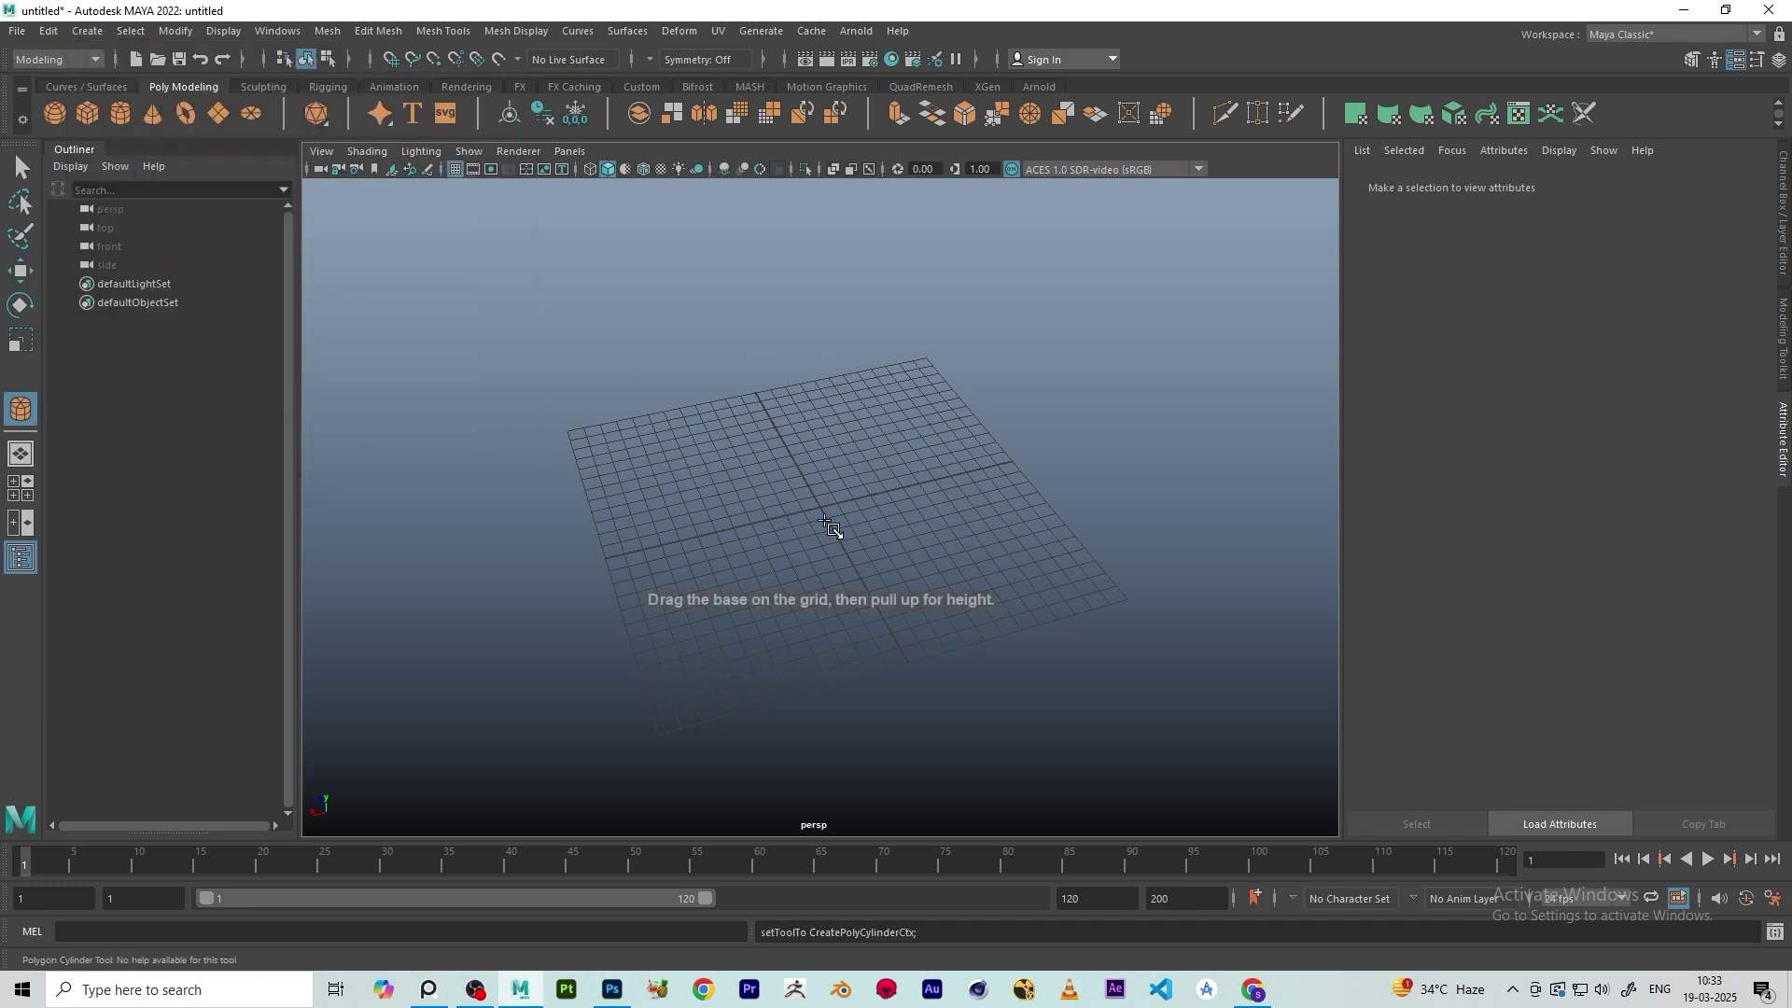
left_click_drag(758, 470, 1008, 578)
left_click_drag(832, 500, 818, 131)
scroll(933, 439, "down", 6)
scroll(868, 397, "up", 3)
scroll(860, 393, "down", 2)
left_click_drag(861, 394, 911, 396, "alt")
scroll(857, 382, "up", 4)
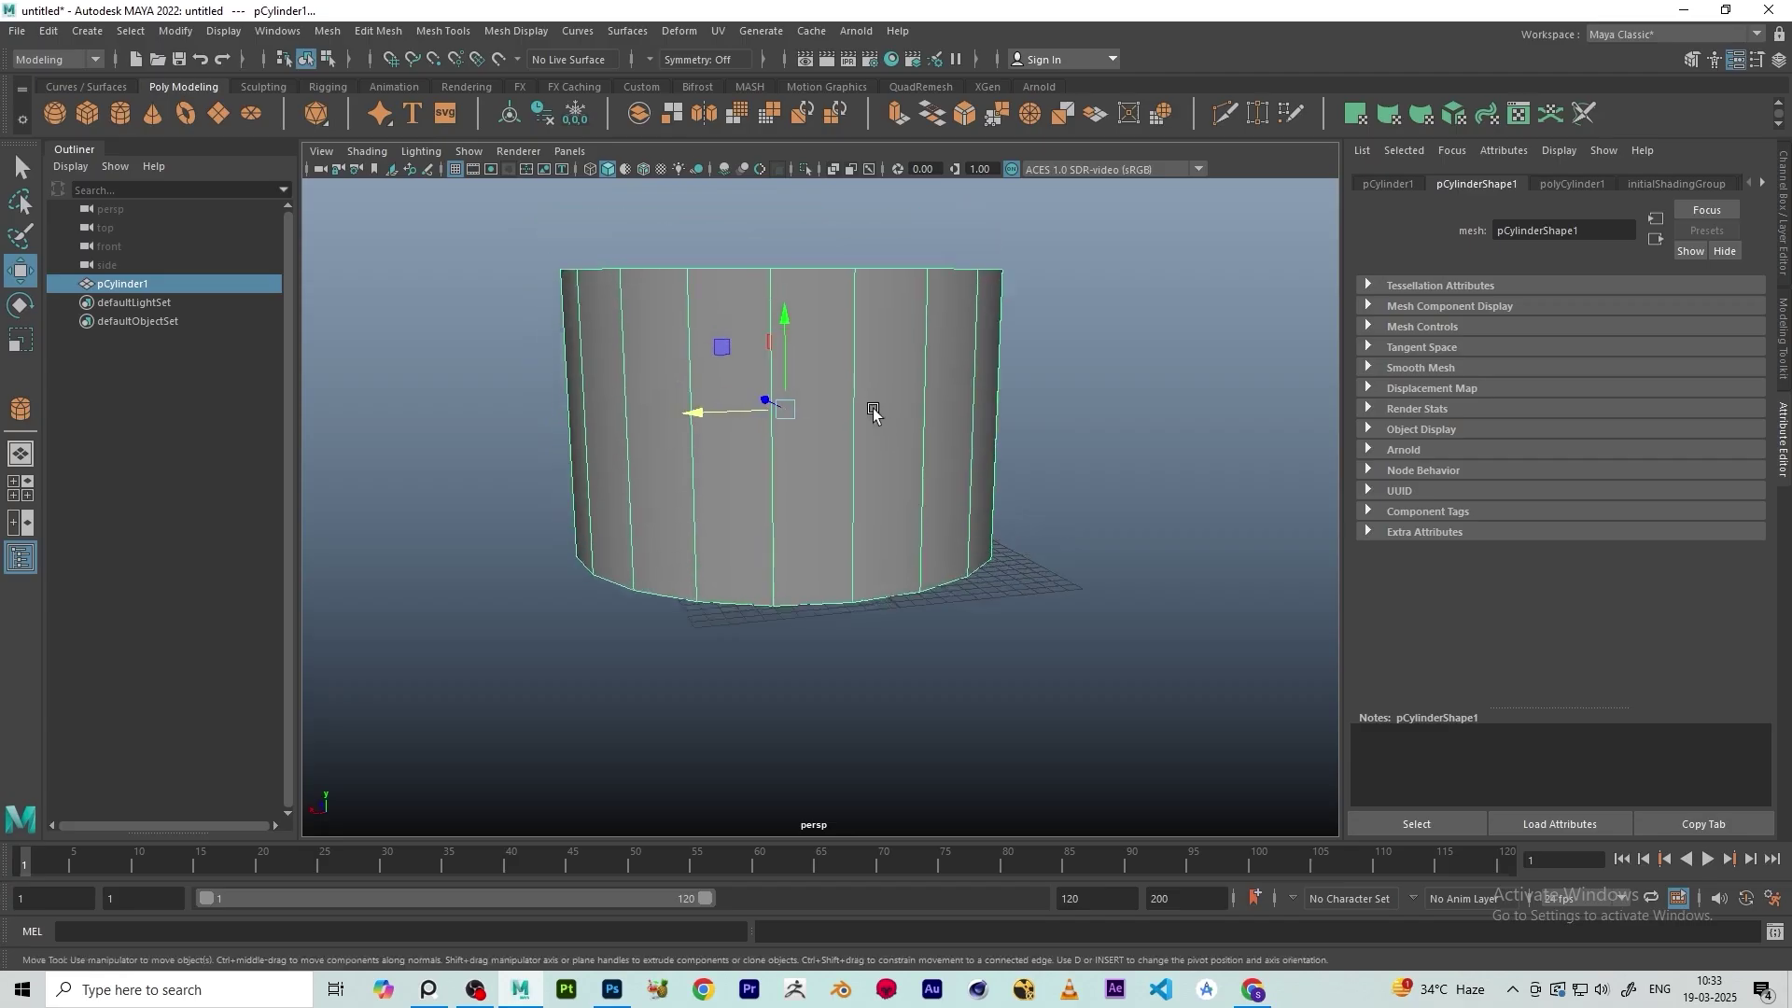
scroll(877, 485, "down", 2)
left_click_drag(905, 568, 922, 606, "alt")
Examine the drawn cylinder from below and select it
left_click(87, 31)
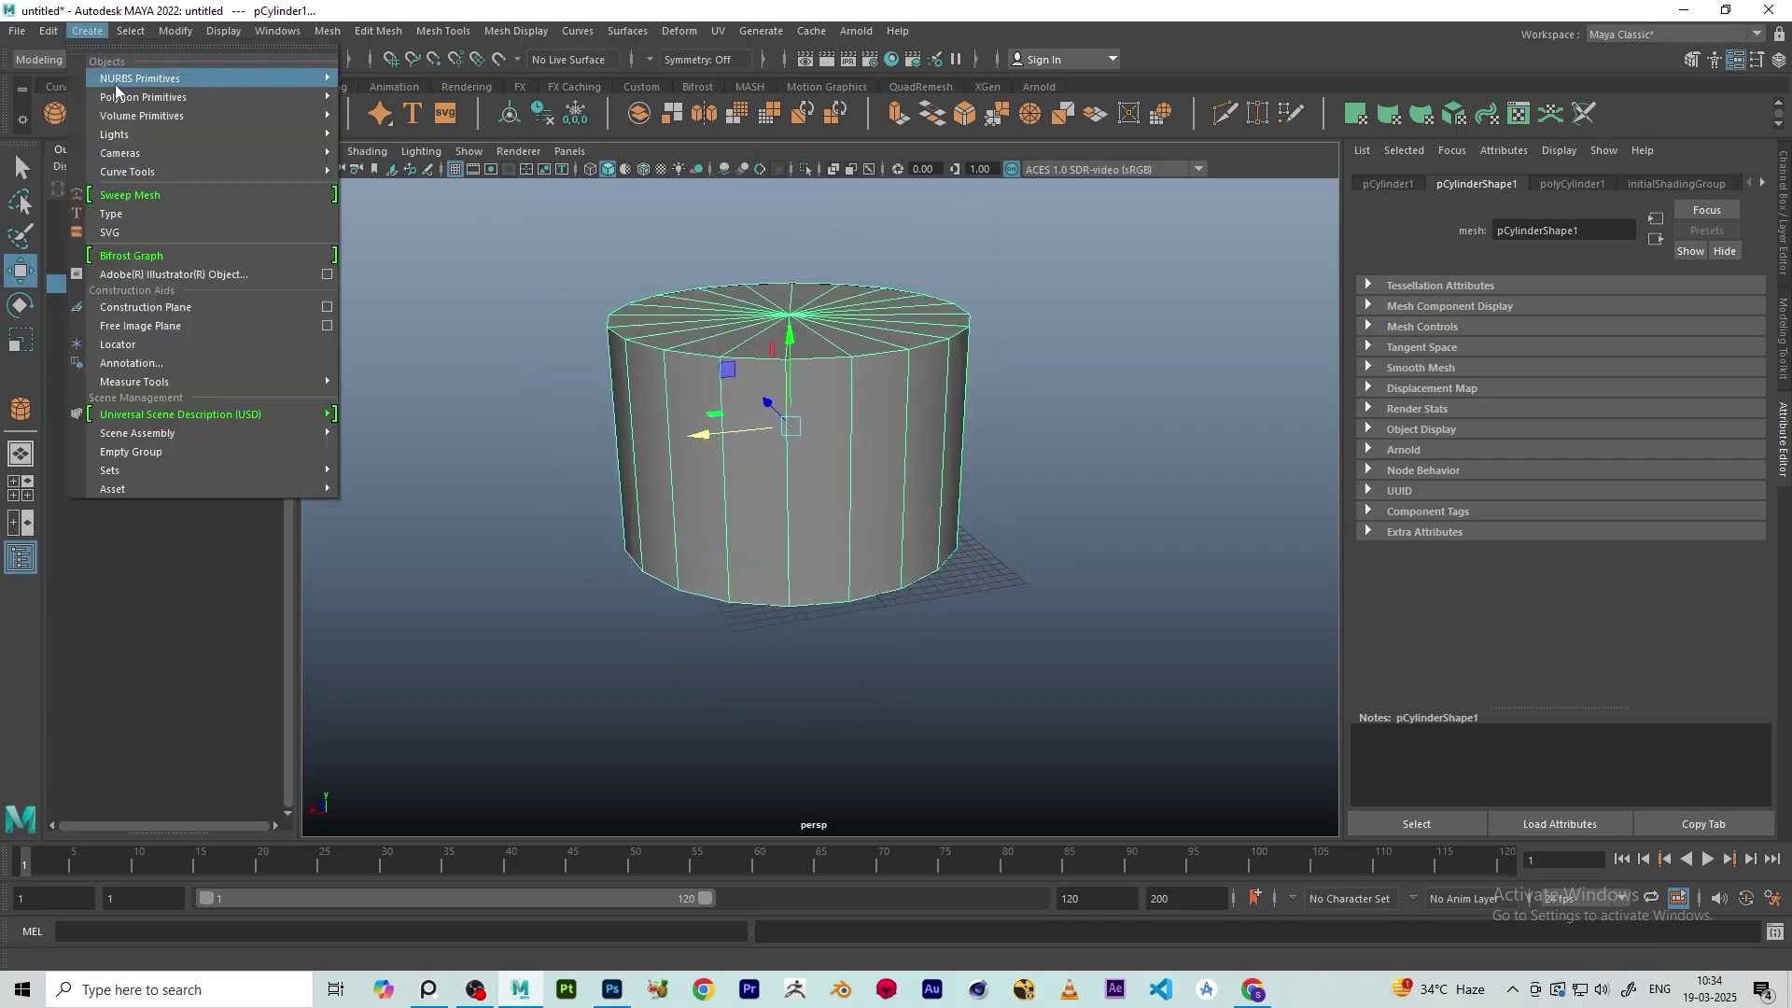
mouse_move(123, 101)
left_click(1111, 452)
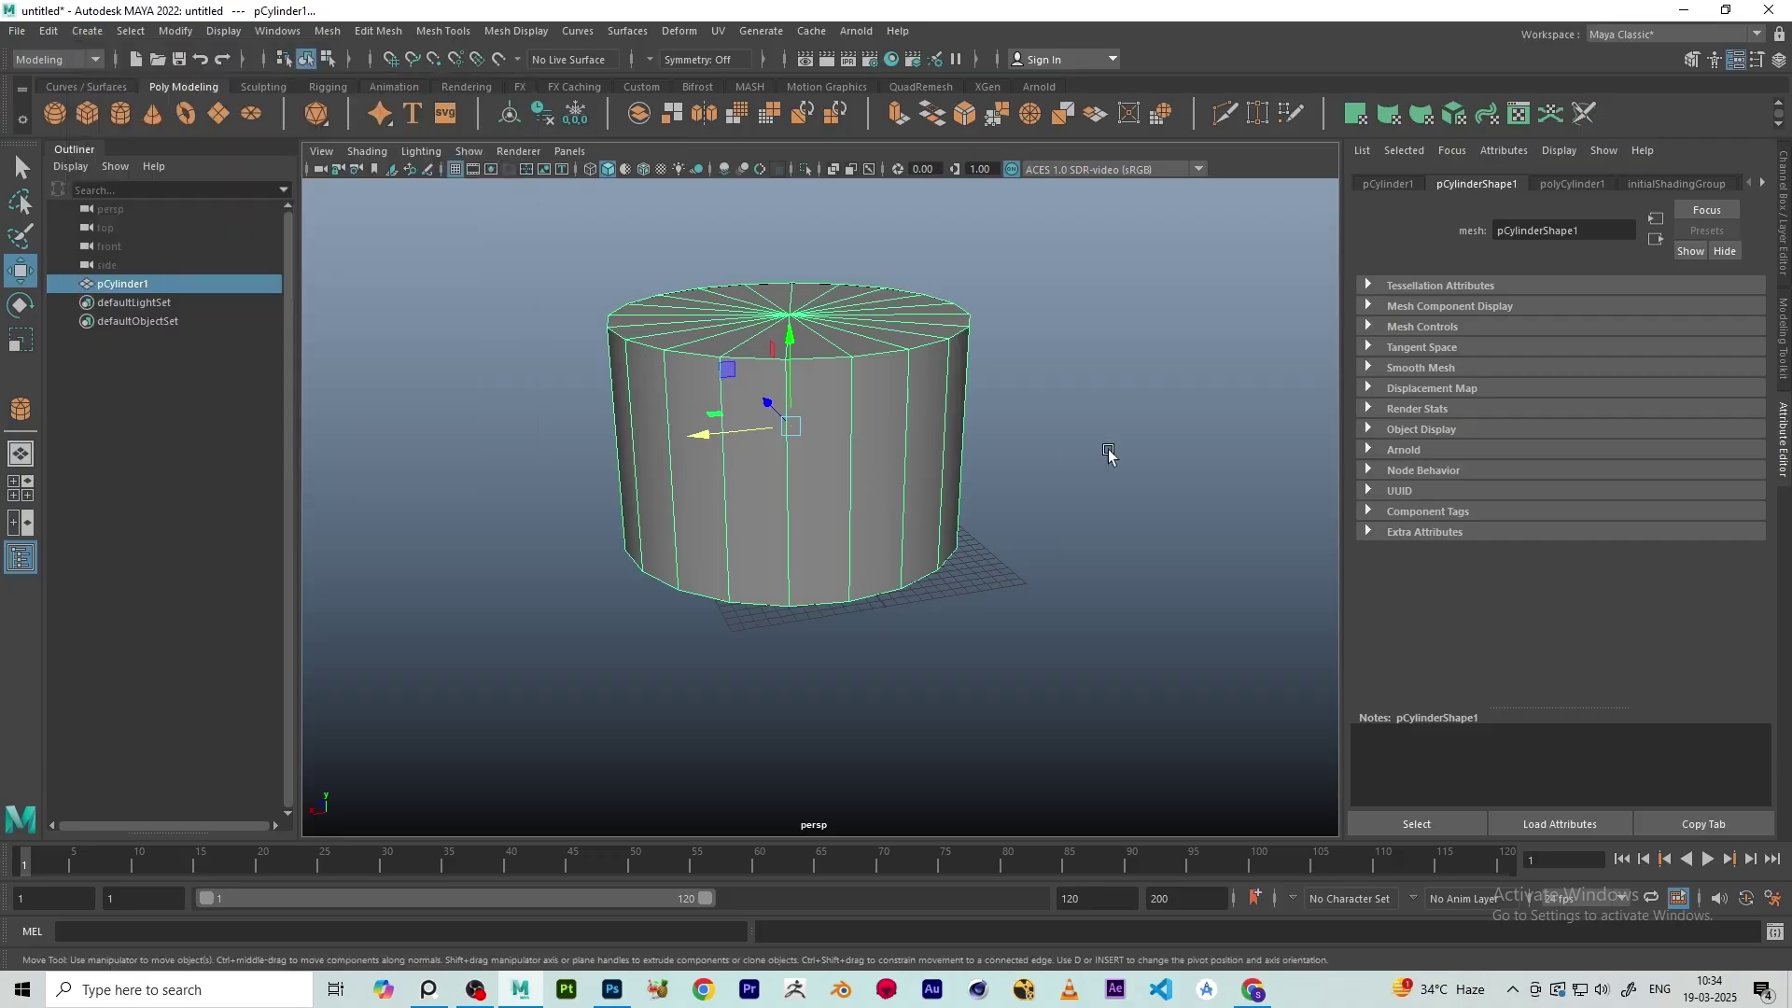
left_click(1109, 455)
left_click_drag(1033, 513, 808, 467, "alt")
left_click(748, 480)
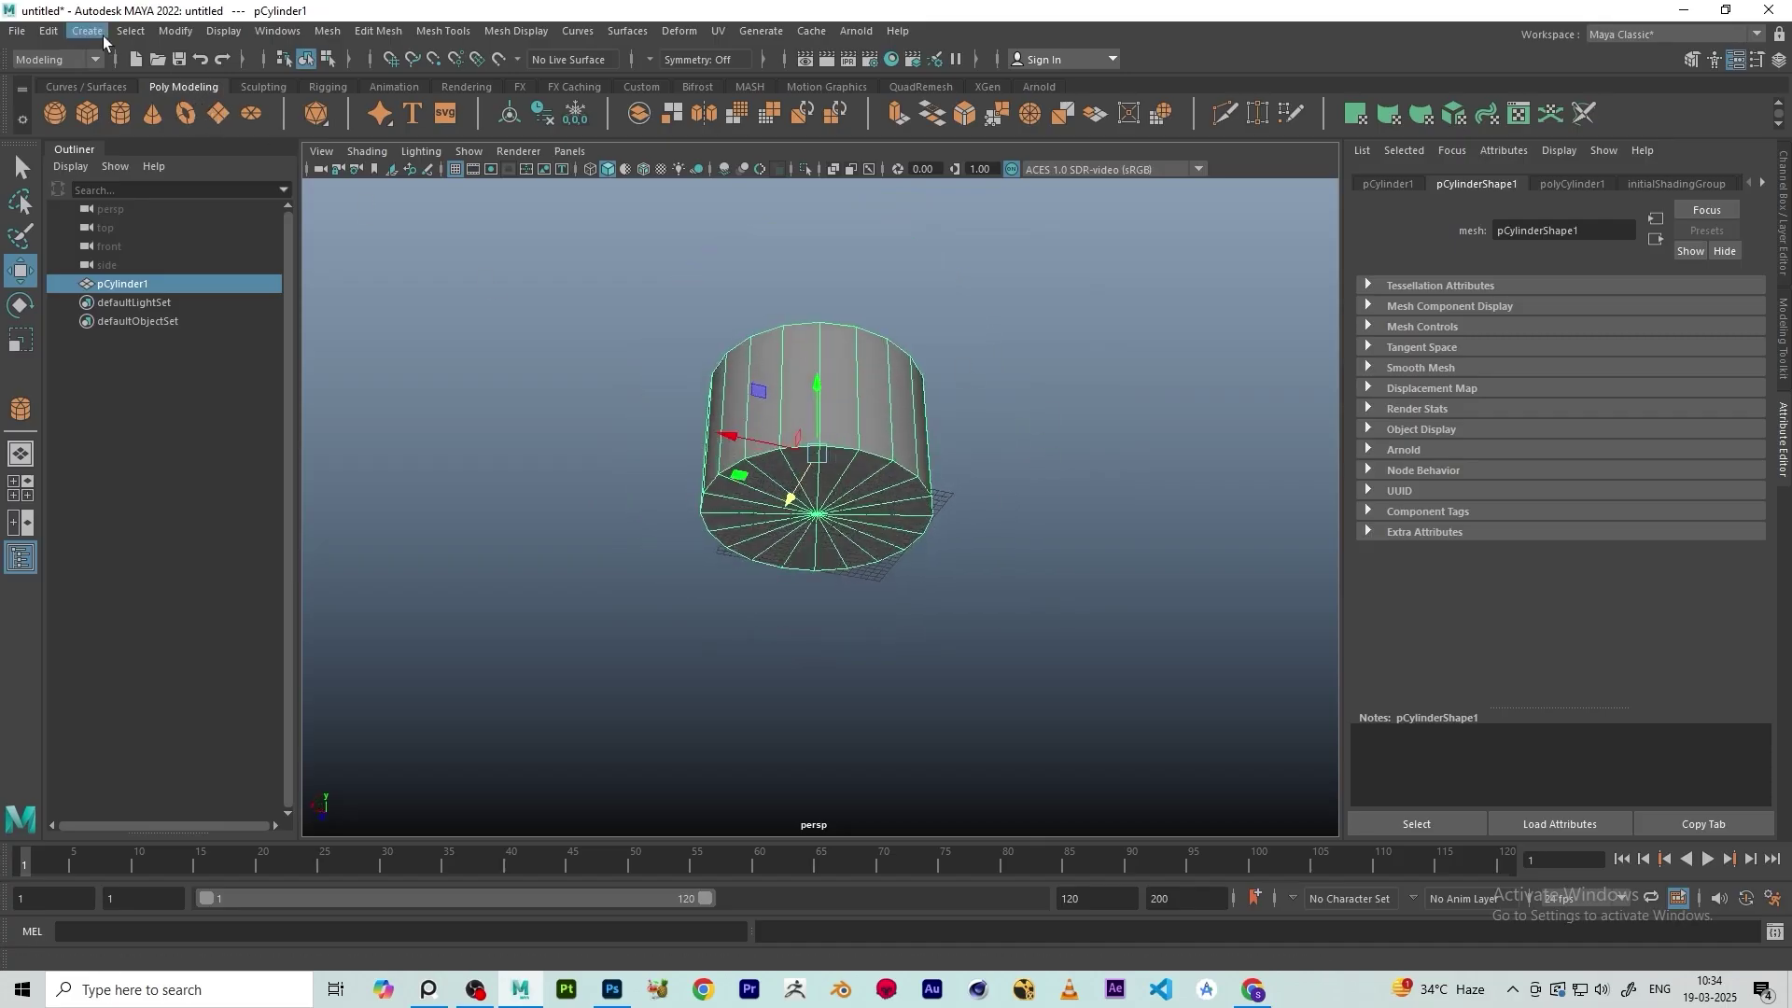
Disable Interactive Creation for polygon primitives
left_click(89, 36)
mouse_move(140, 97)
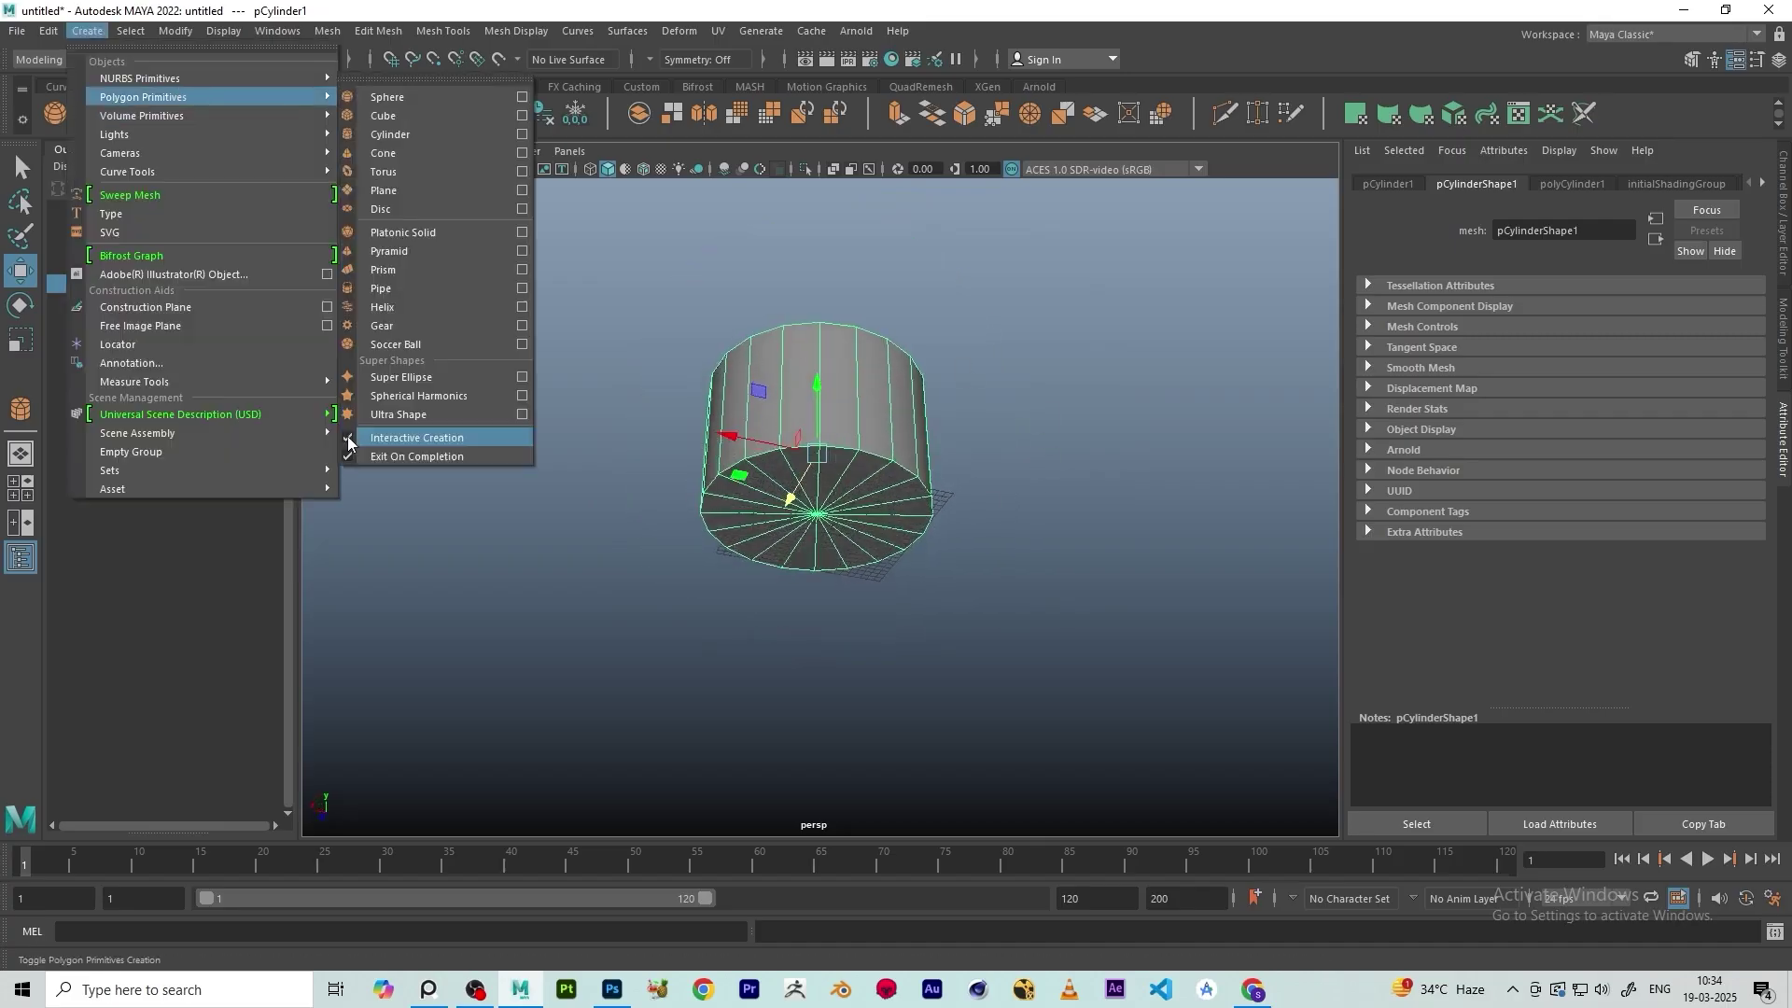
left_click(351, 439)
left_click_drag(1021, 429, 1046, 426, "alt")
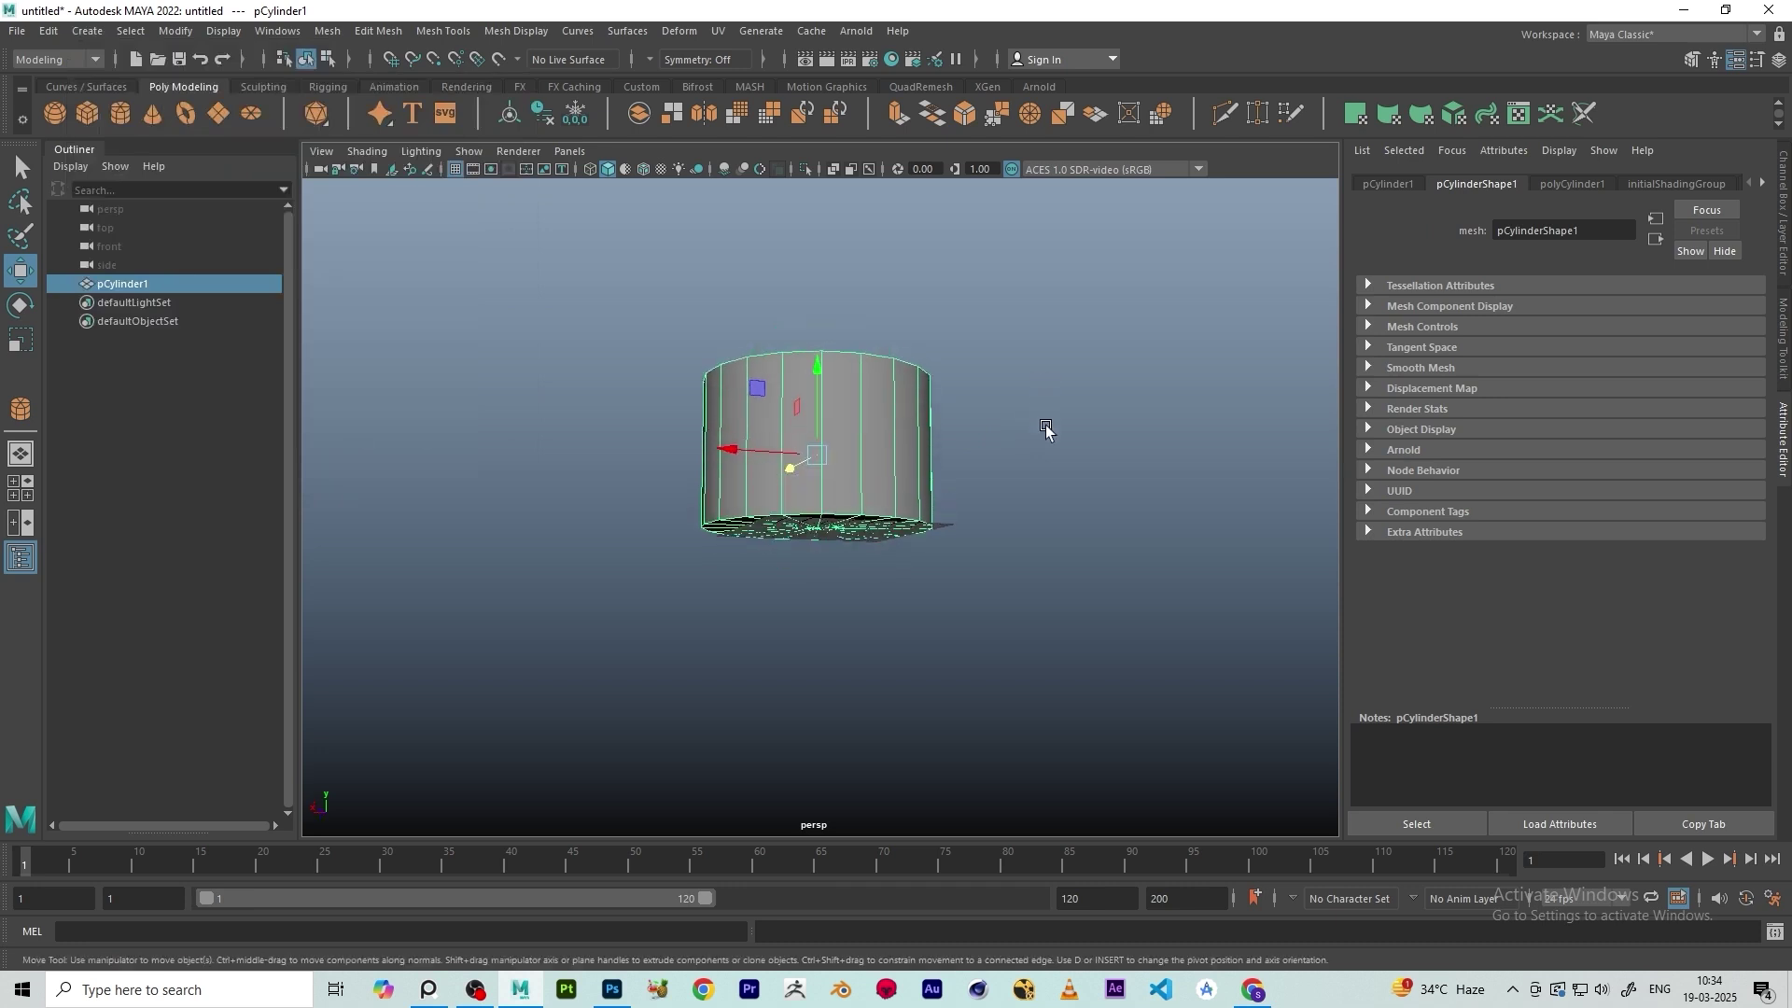
Delete the interactively drawn cylinder from the scene
key("Delete")
mouse_move(872, 460)
left_mouse_down("alt")
mouse_move(831, 502)
mouse_move(857, 472)
left_mouse_up("alt")
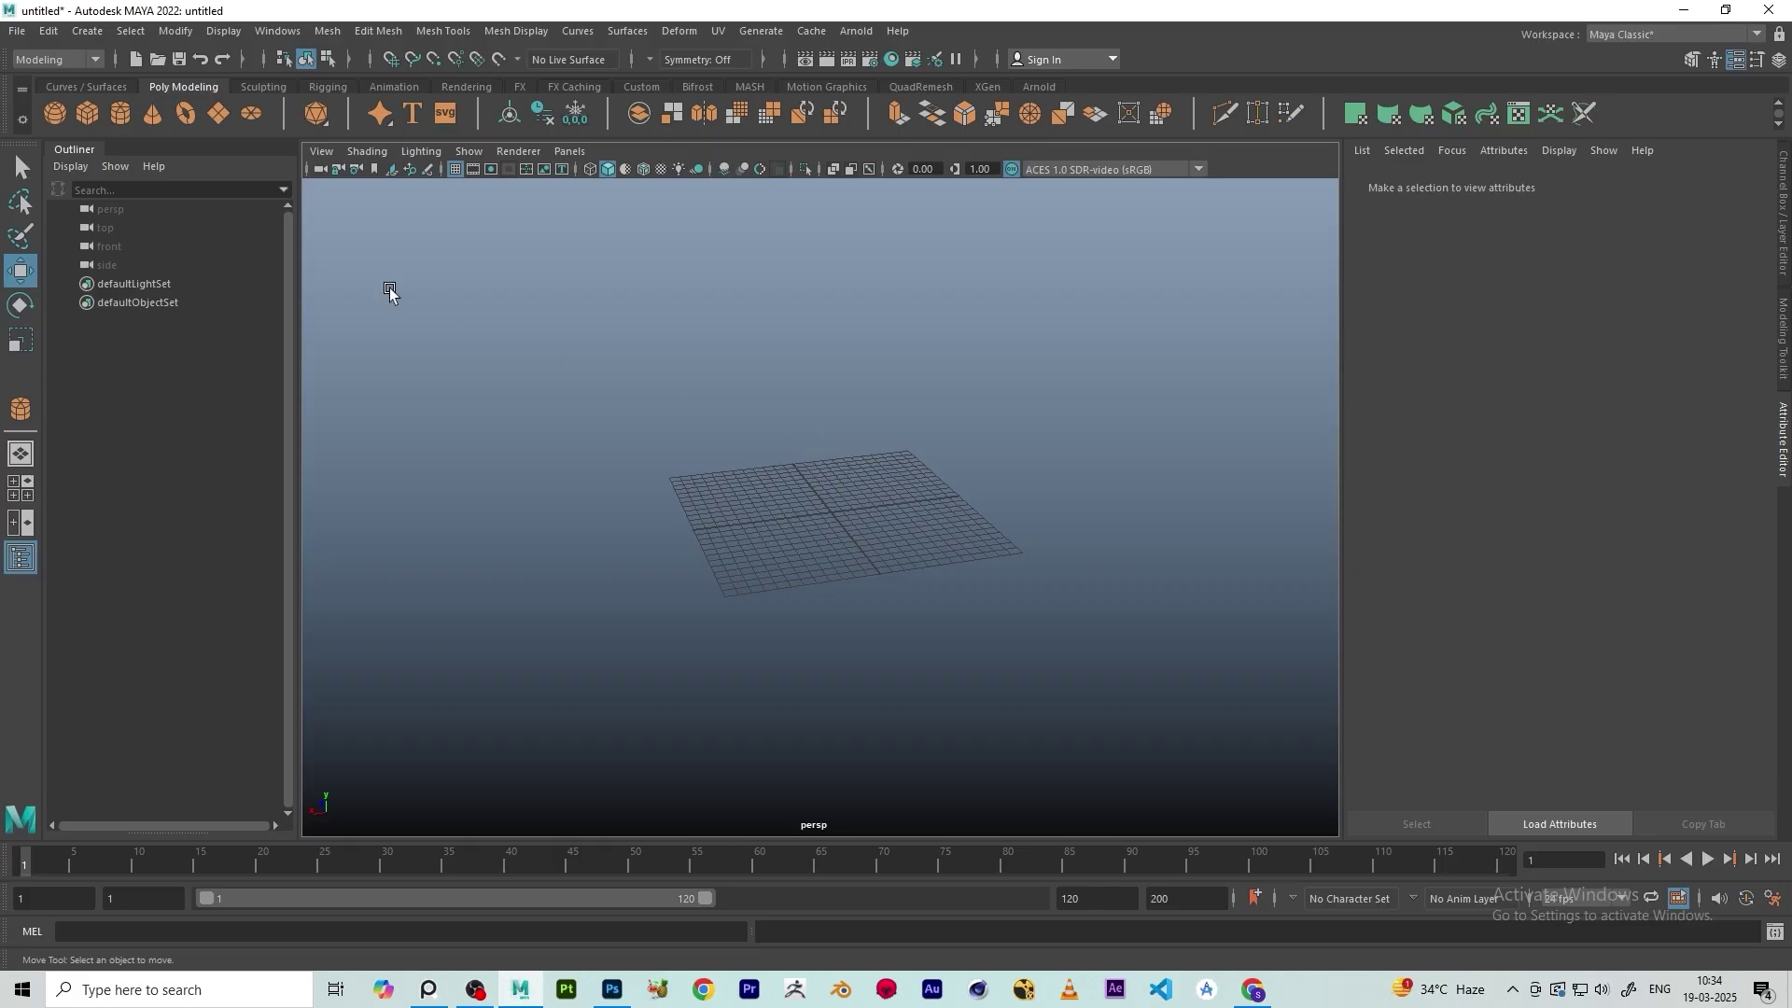
key("Delete")
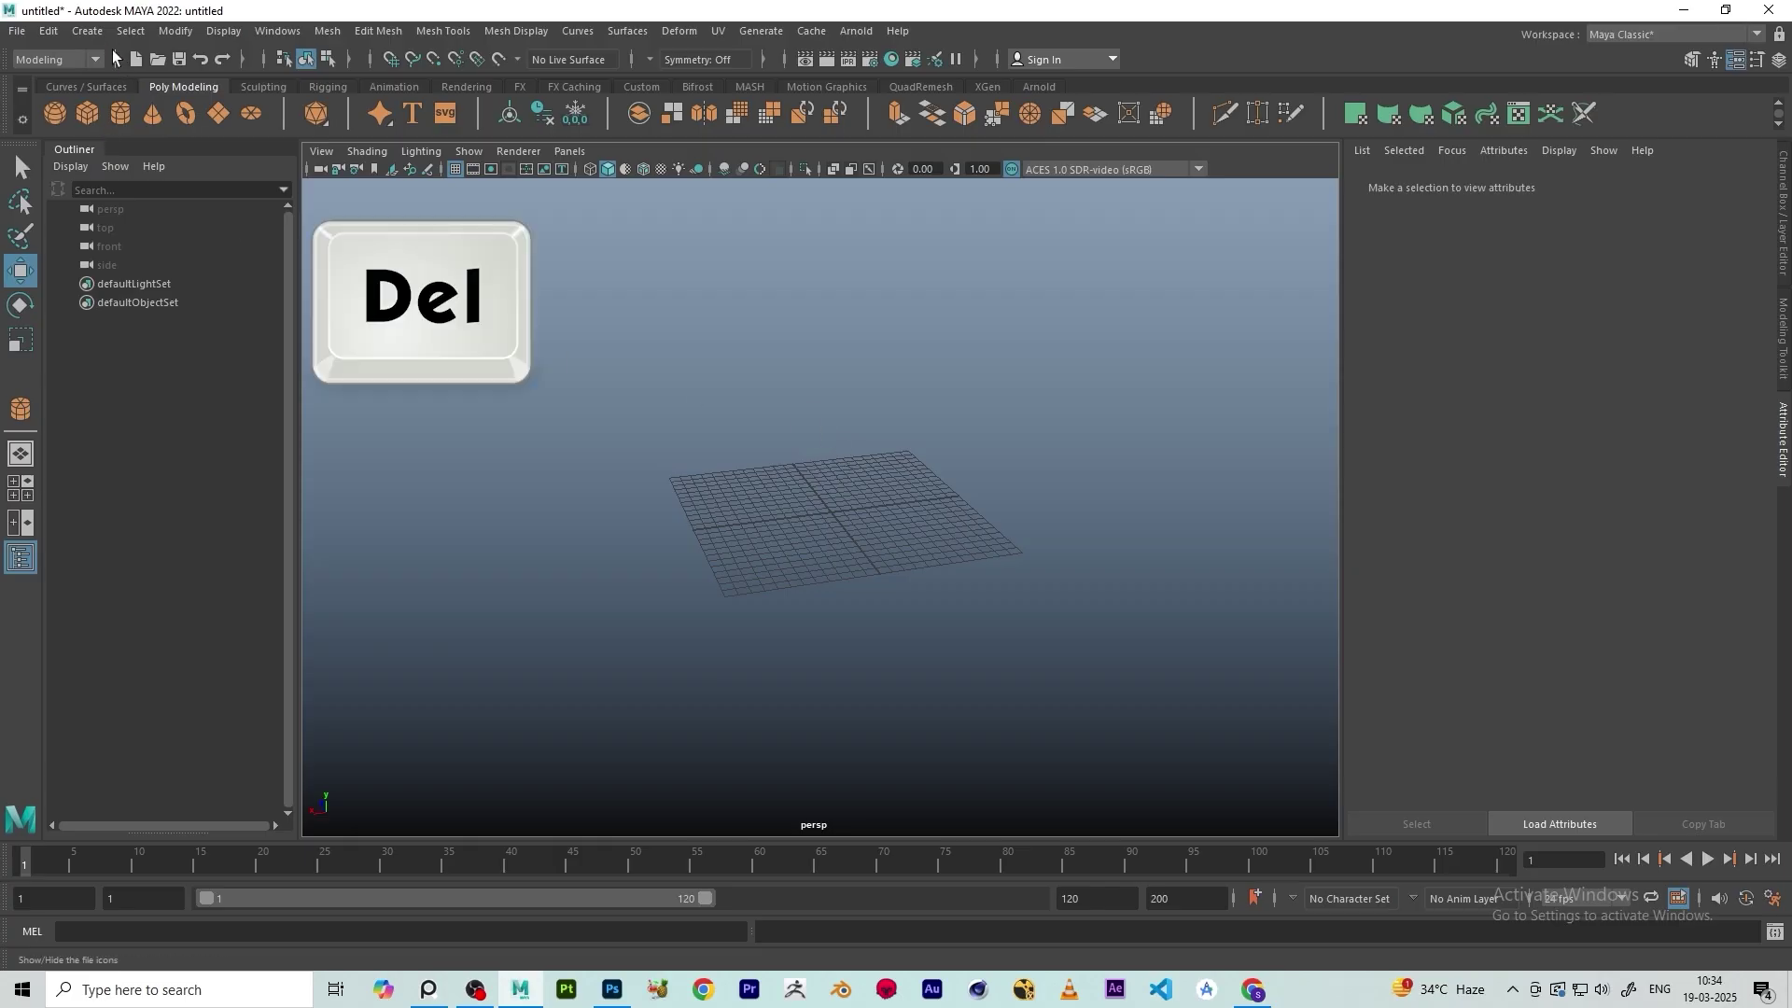
Create a default-size polygon cylinder at the grid's centre and view it up close
left_click(119, 110)
scroll(840, 542, "up", 10)
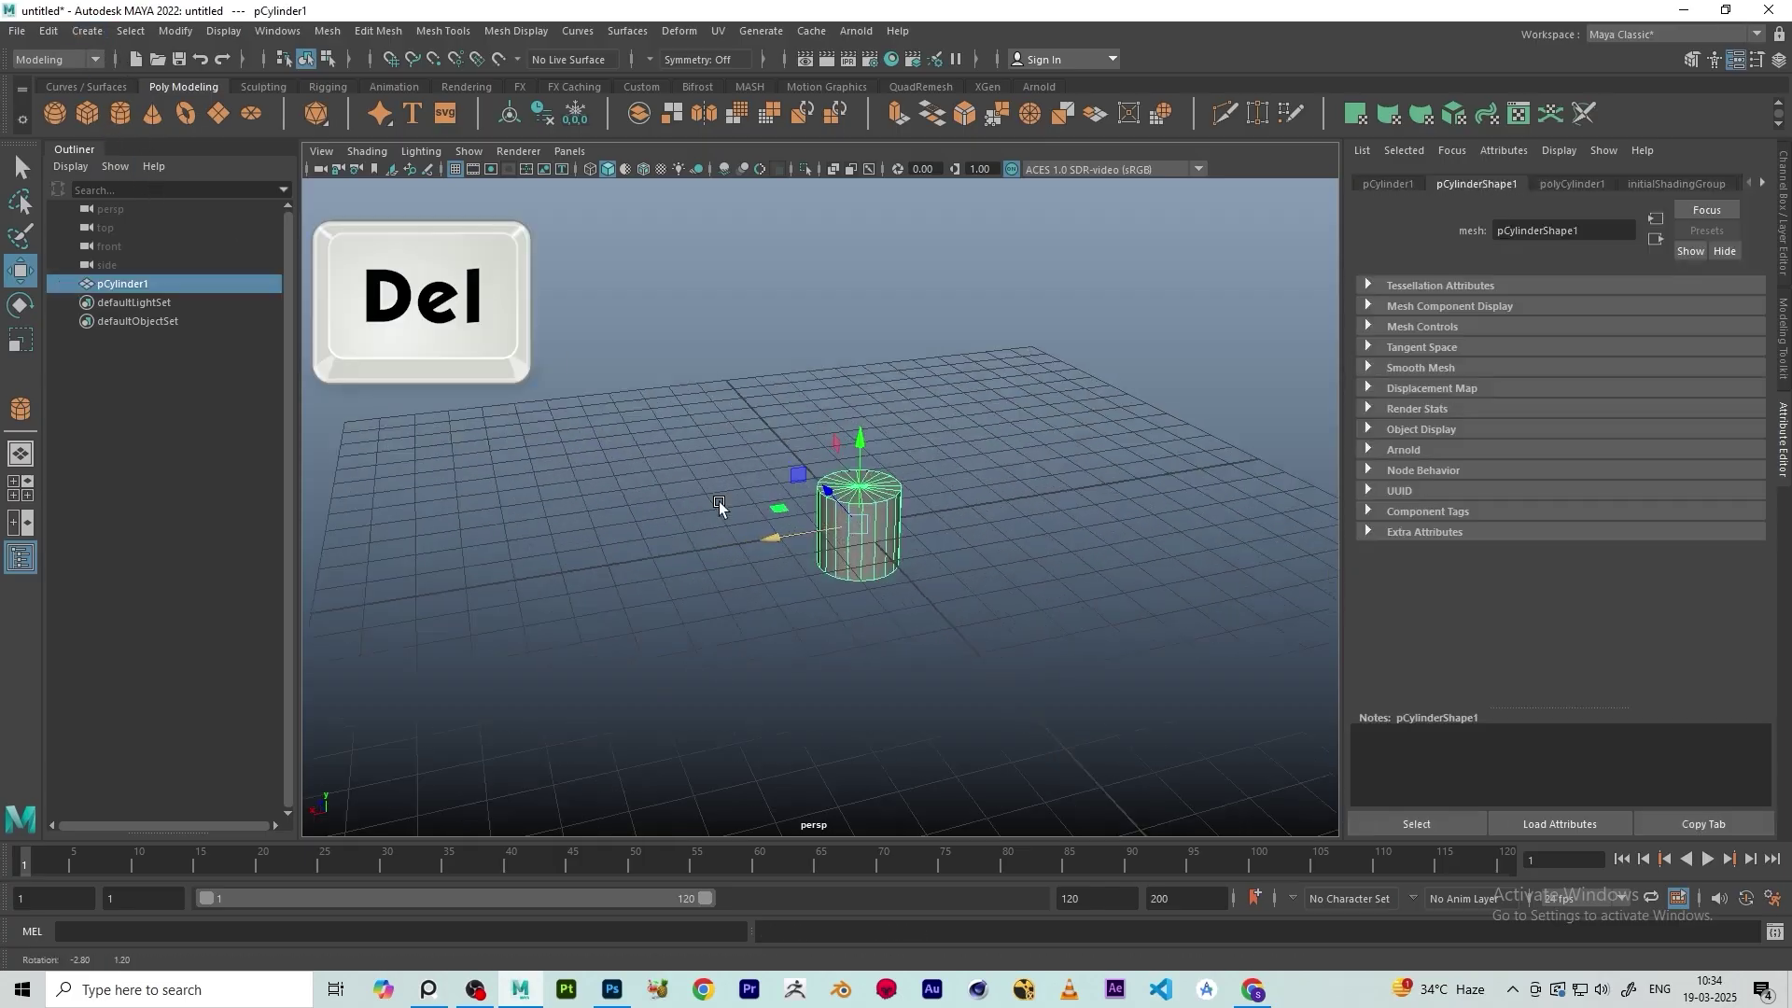
scroll(845, 522, "up", 6)
scroll(931, 512, "down", 3)
scroll(932, 511, "up", 5)
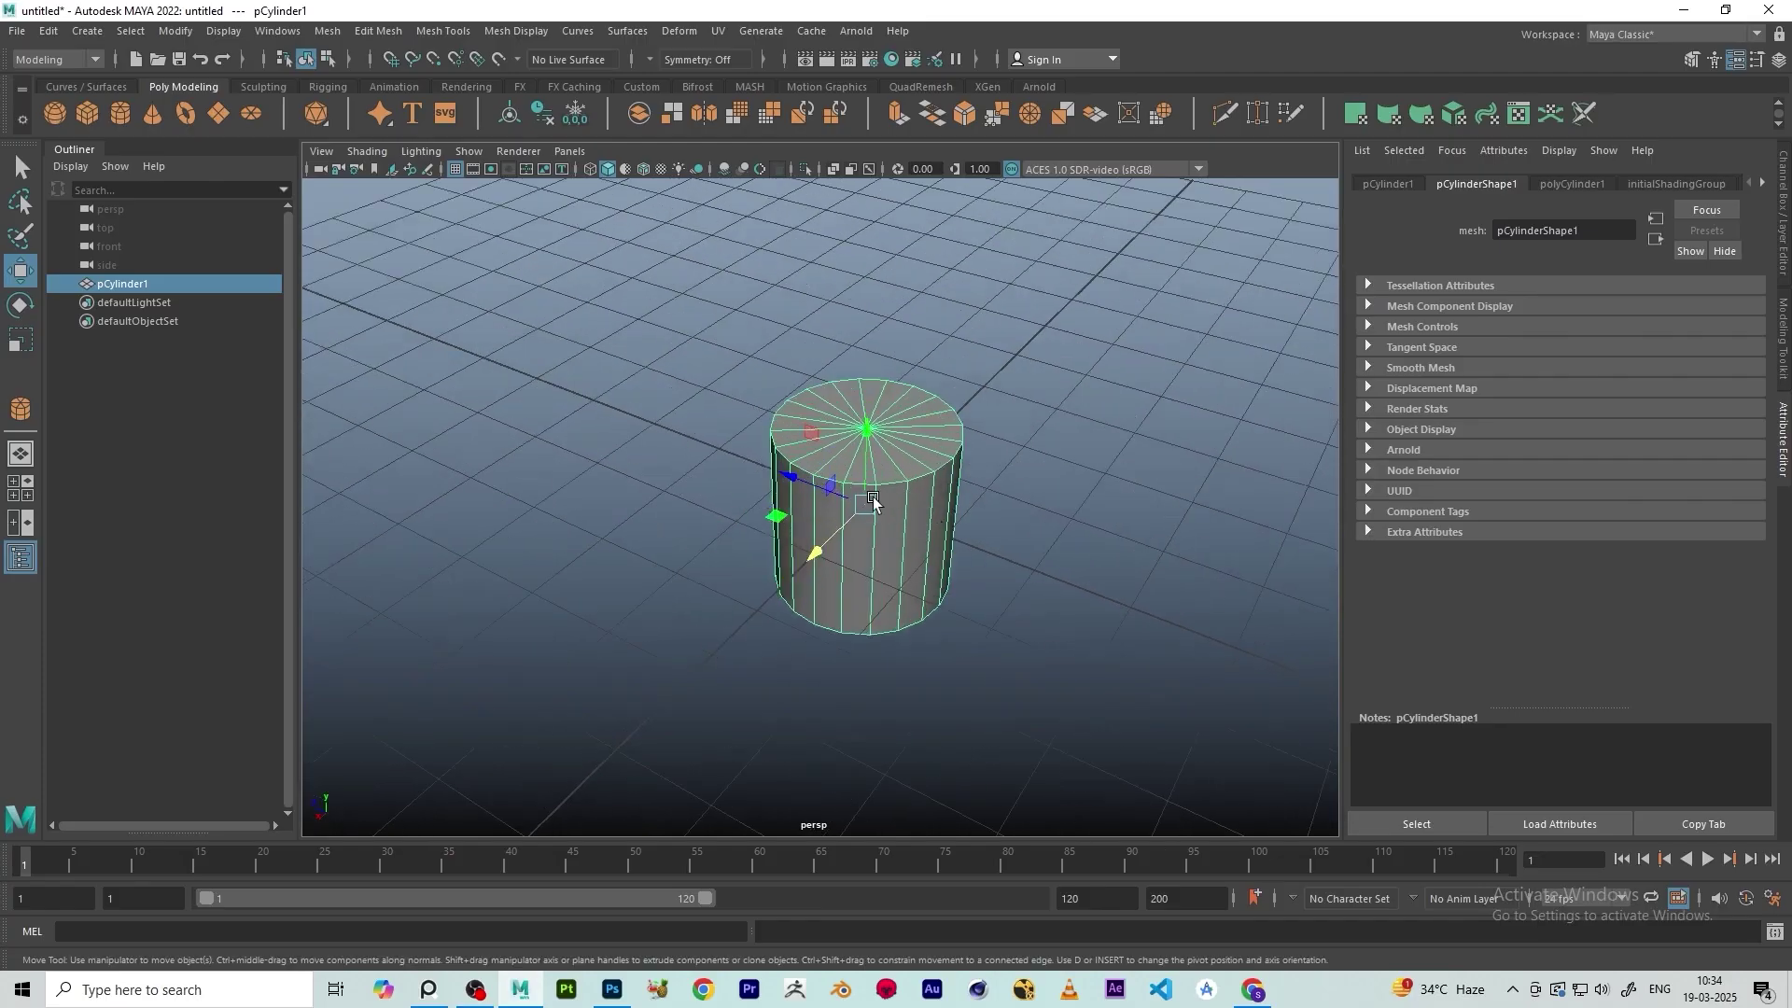
left_click_drag(870, 501, 809, 481, "alt")
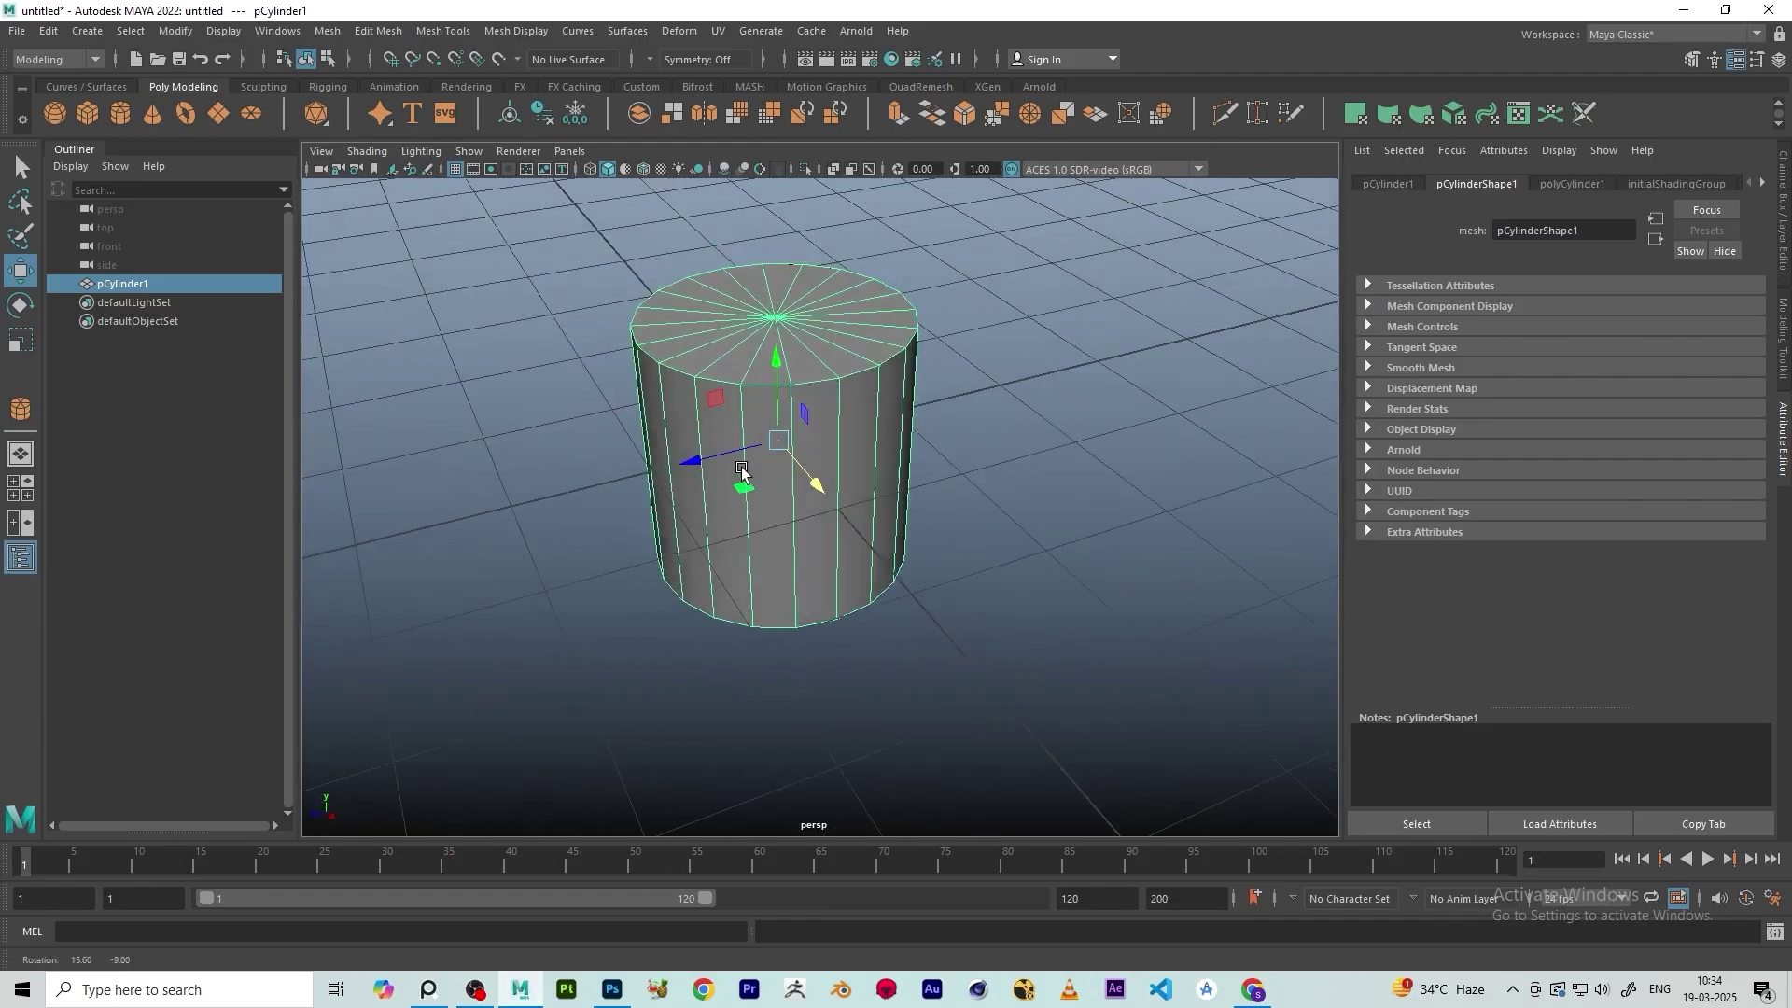
Practise deselecting and selecting the cylinder by direct picking, and select it with a selection box around it
left_click(1126, 256)
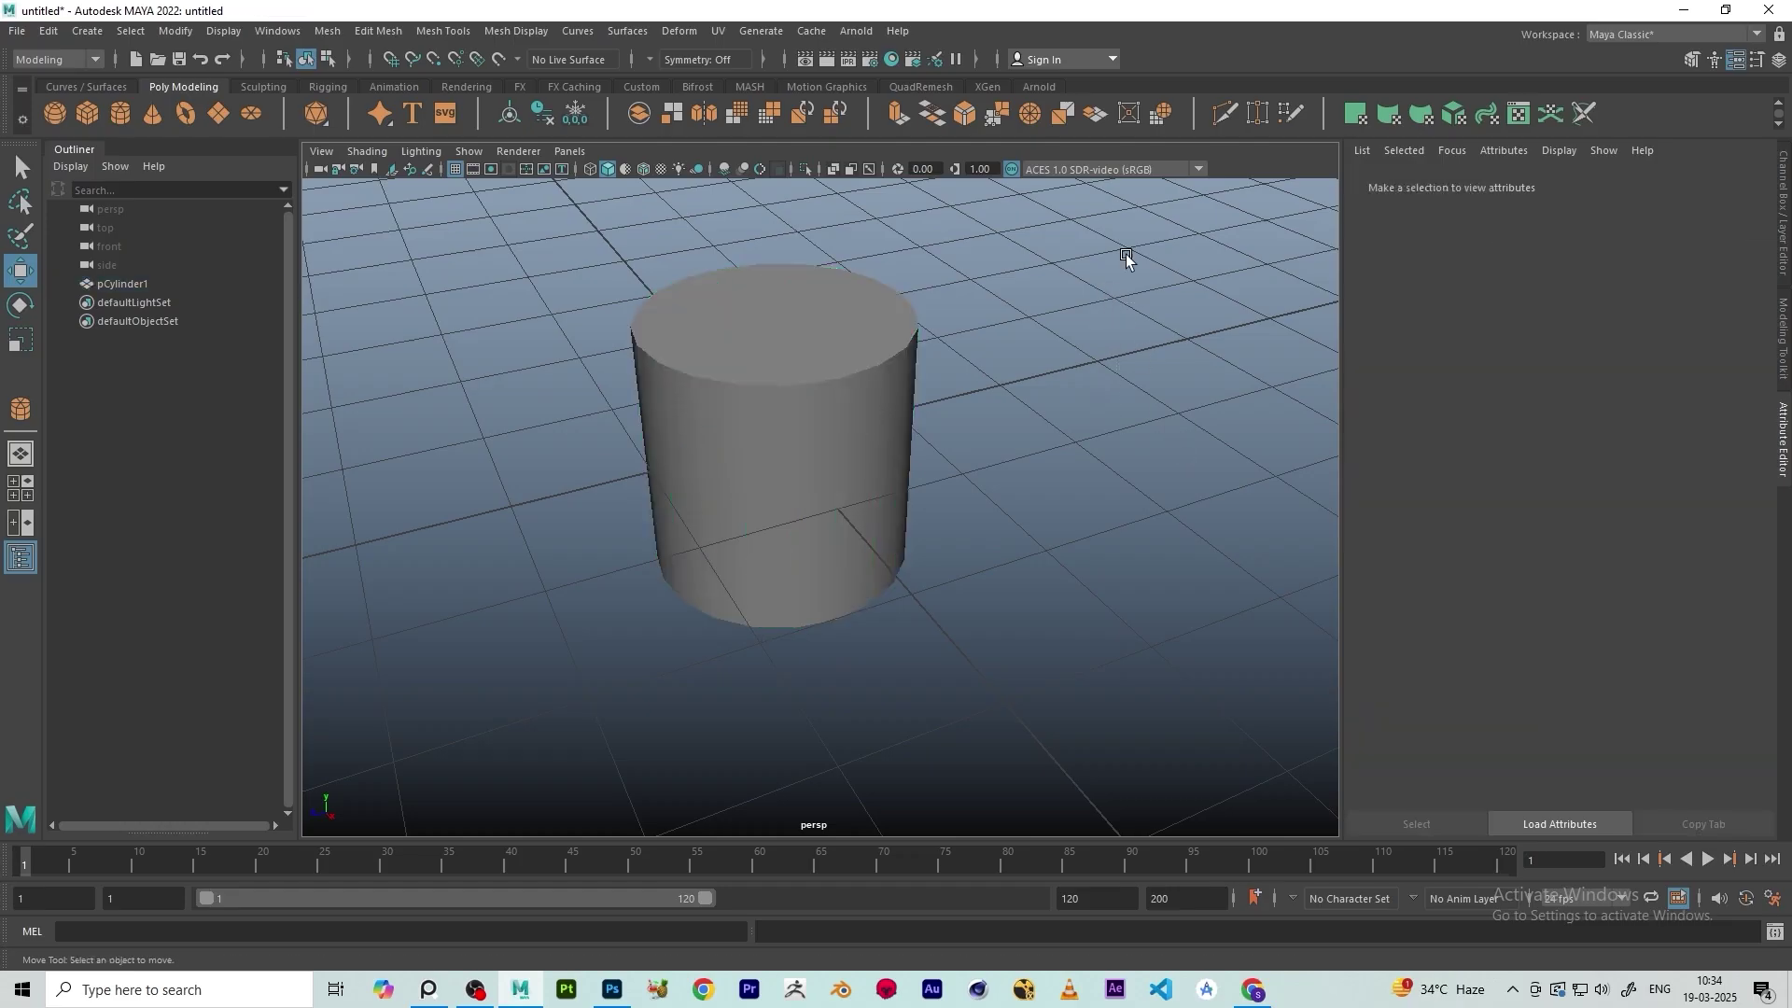
left_click_drag(1165, 286, 1106, 480)
left_click_drag(372, 312, 490, 614)
left_click(762, 295)
left_click(1132, 467)
left_click(783, 353)
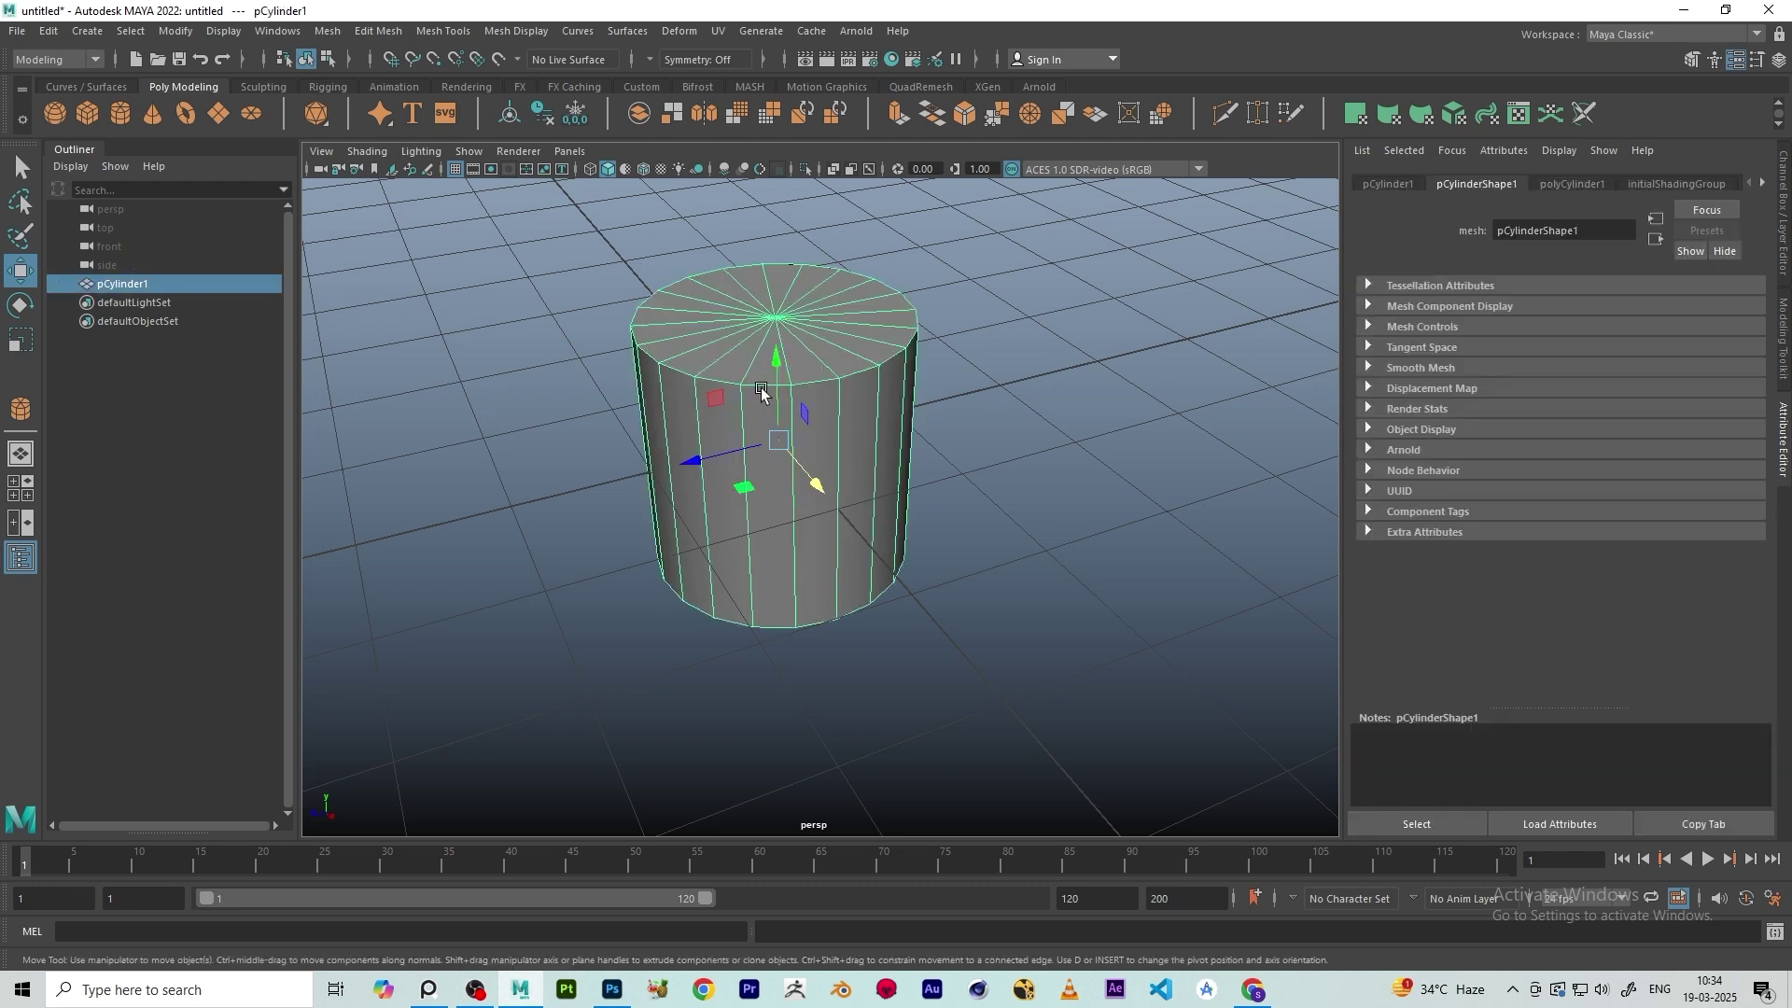
left_click(1090, 383)
left_click_drag(989, 266, 602, 400)
Move the cylinder along its Z axis and undo the move
left_click_drag(711, 465, 575, 471)
key("ctrl+z")
left_click_drag(831, 439, 732, 479, "alt")
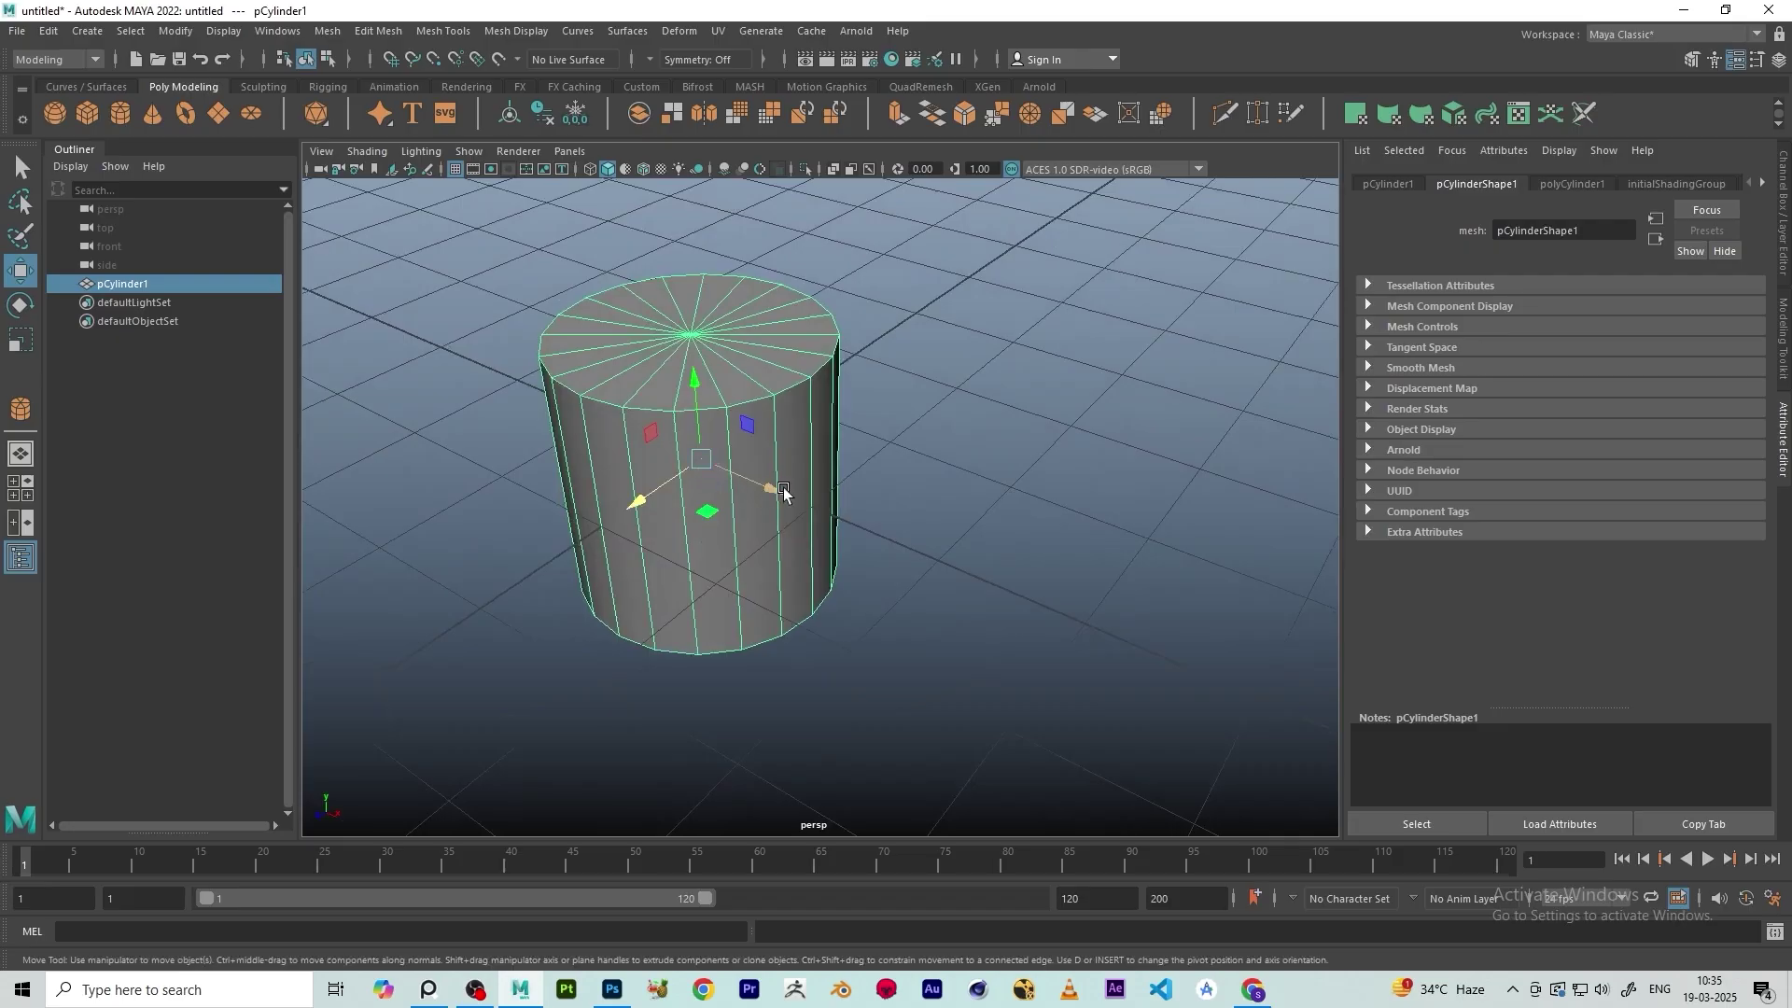
mouse_move(729, 466)
left_mouse_down("alt")
mouse_move(702, 499)
mouse_move(730, 432)
mouse_move(709, 446)
left_mouse_up("alt")
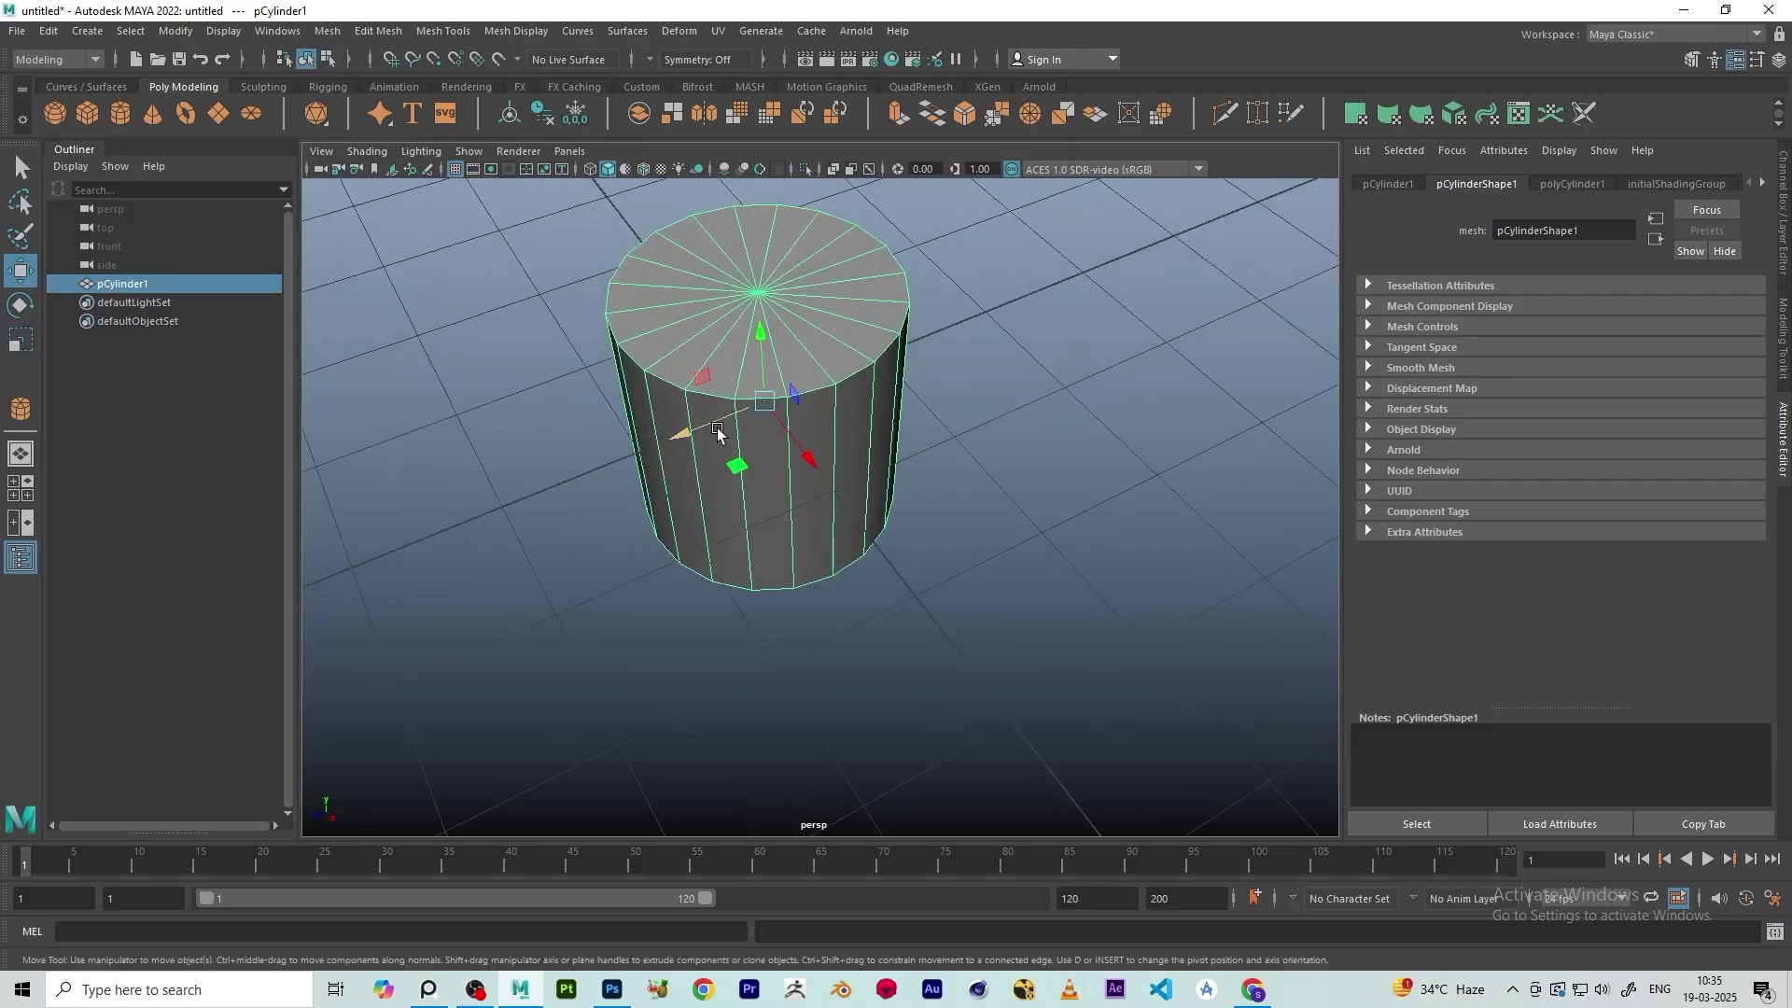
Examine the cylinder's move manipulator from several angles, comparing its arrows with the view's axis indicator
scroll(780, 490, "up", 4)
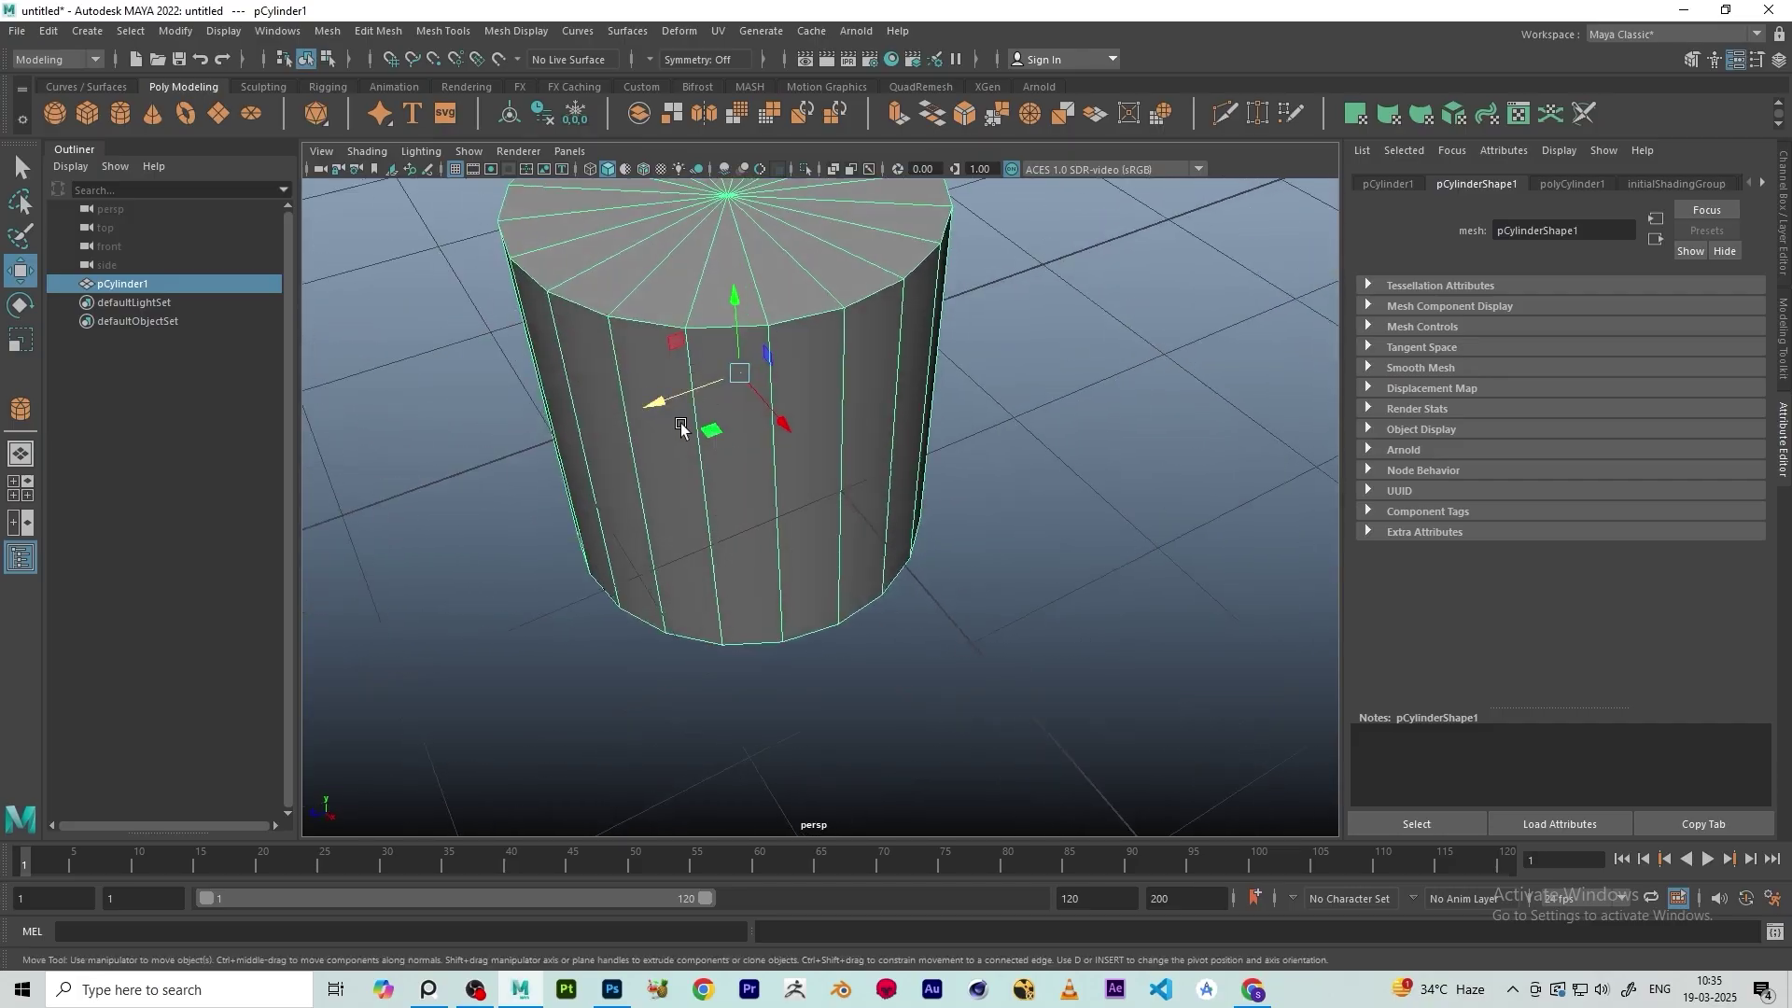
middle_click_drag(671, 424, 768, 401, "alt")
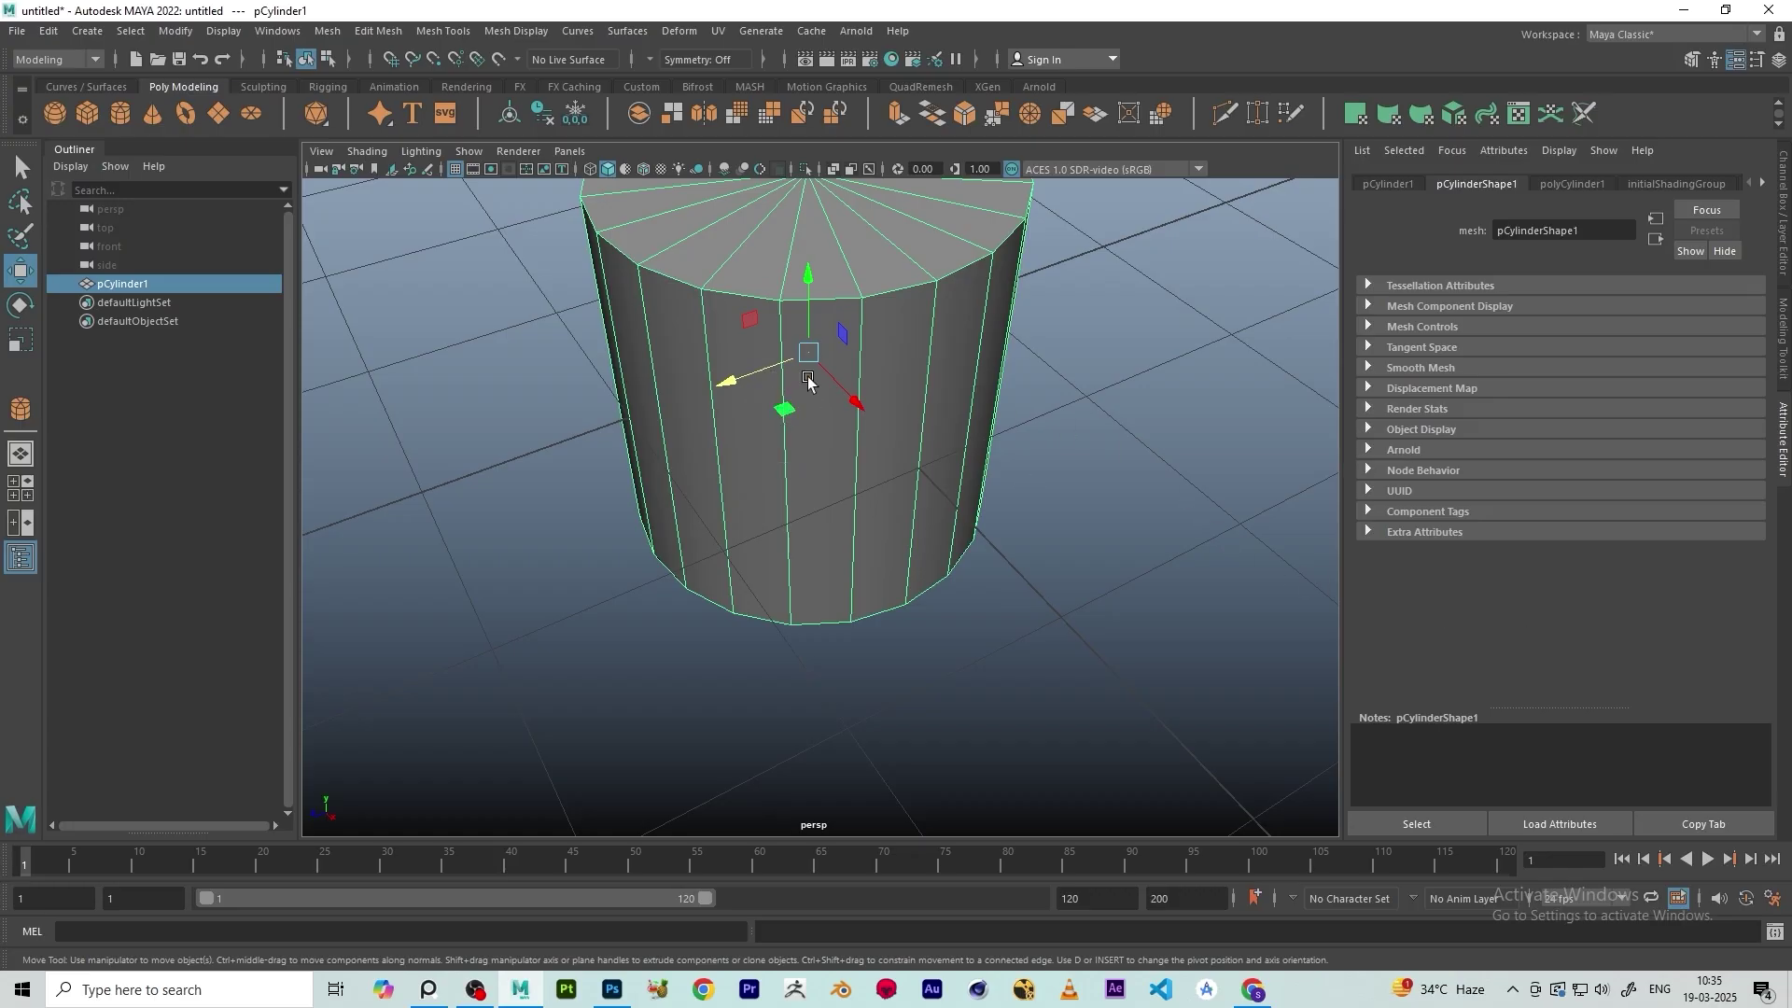
left_click_drag(572, 664, 360, 794, "alt")
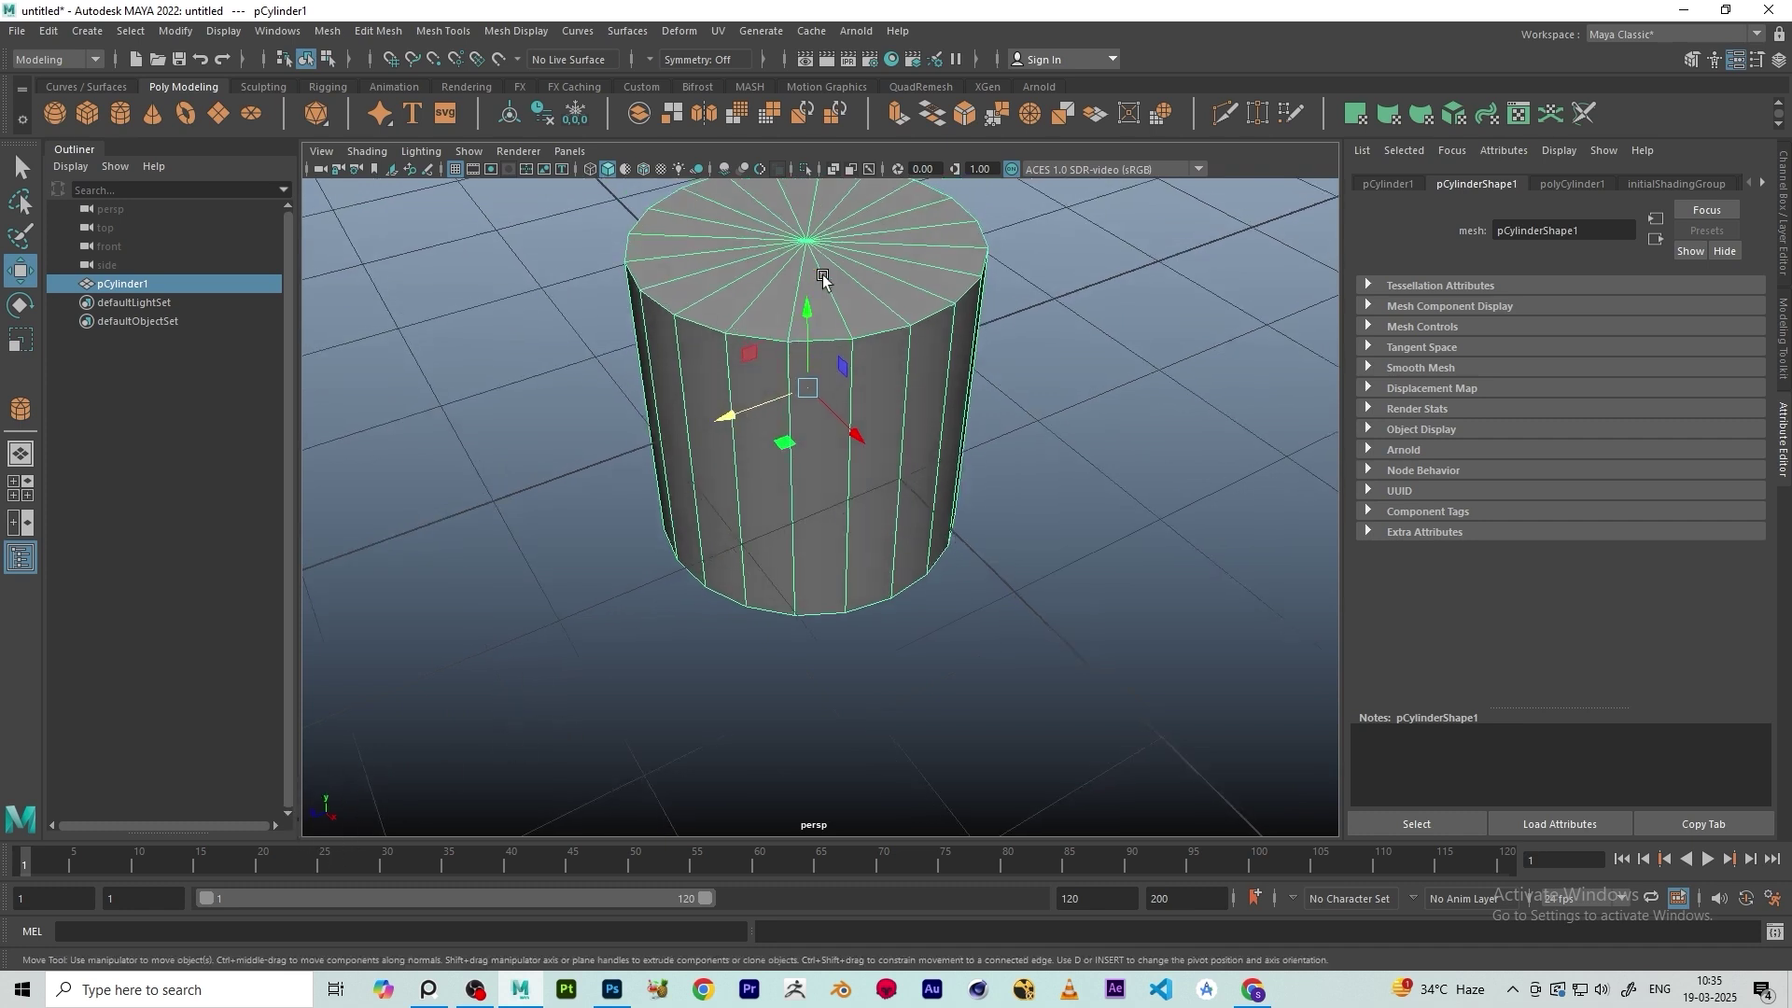
left_click_drag(784, 638, 727, 495, "alt")
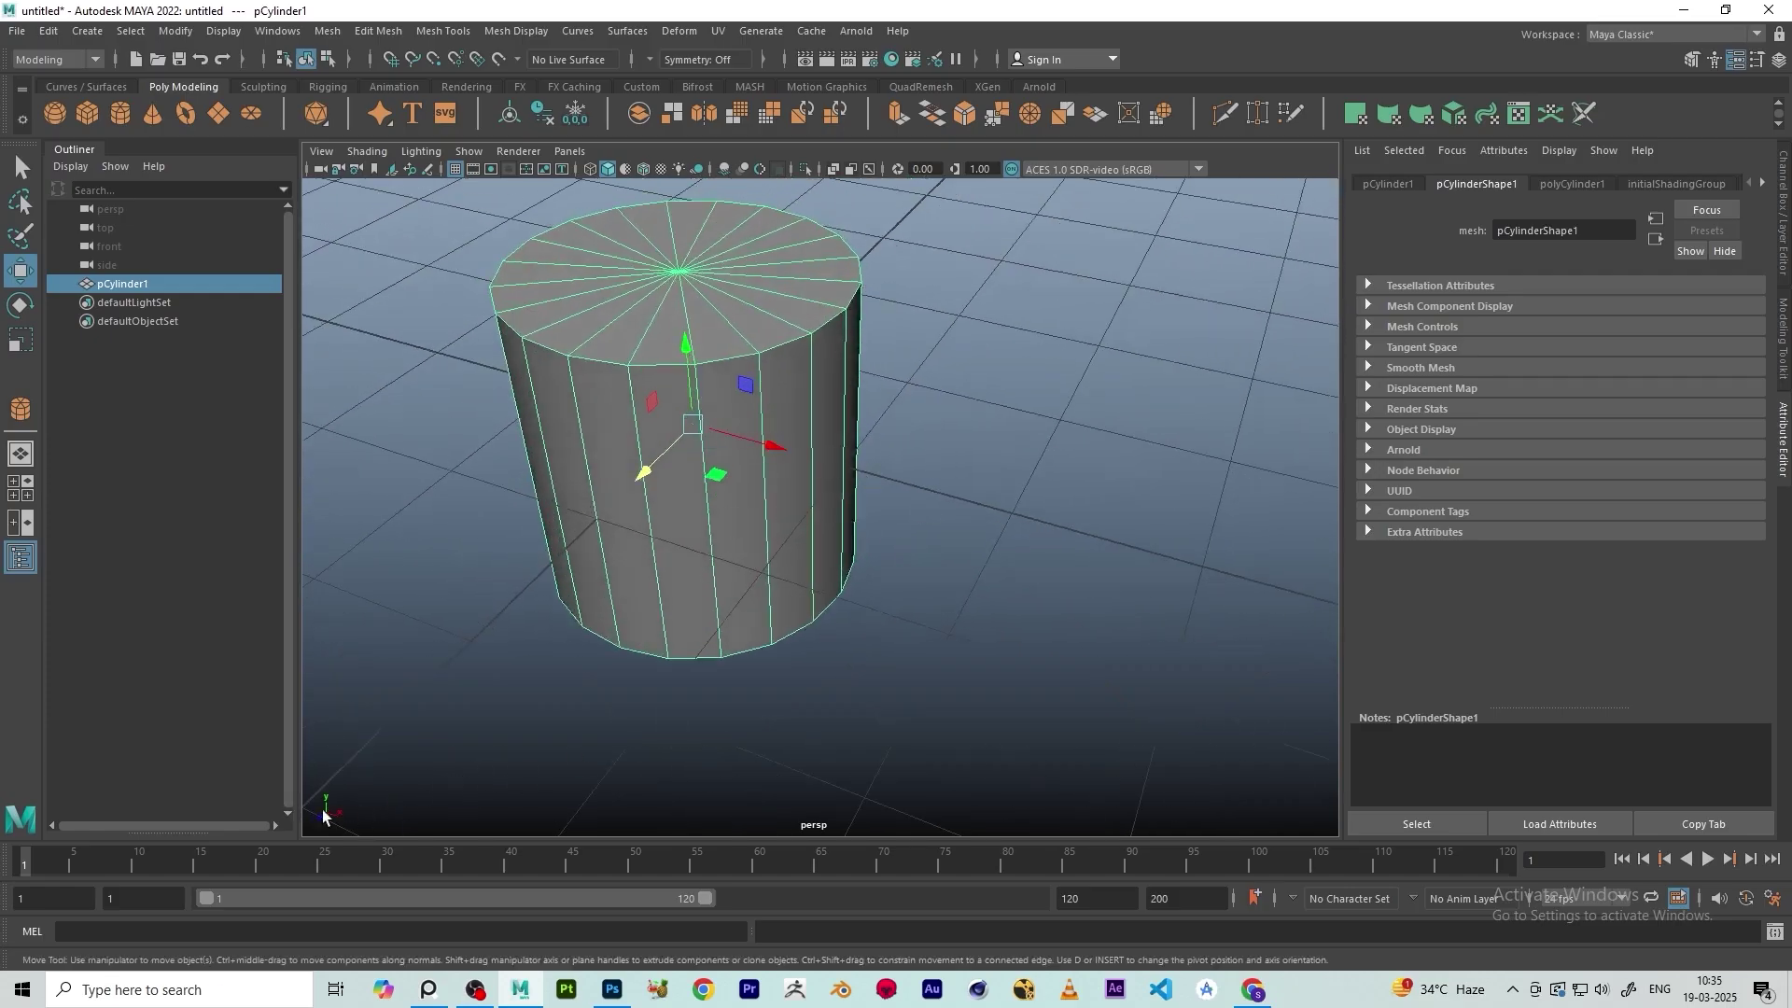
left_click_drag(654, 672, 828, 441, "alt")
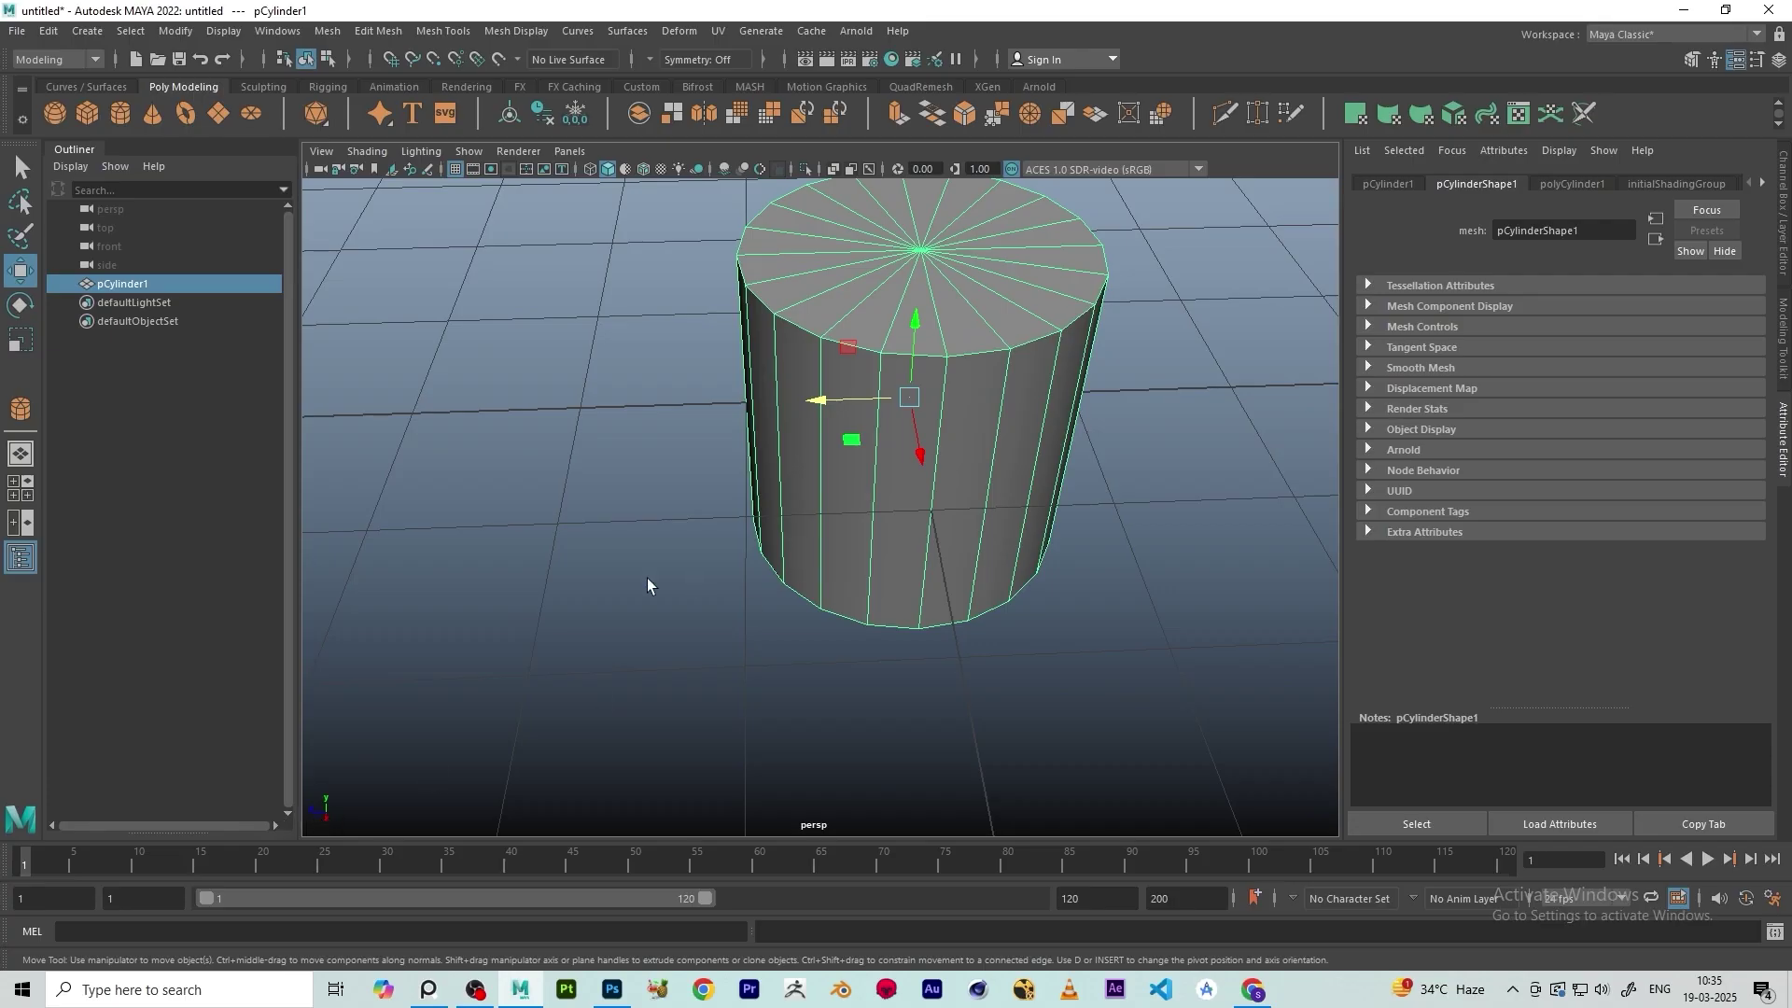
left_click_drag(648, 585, 663, 436, "alt")
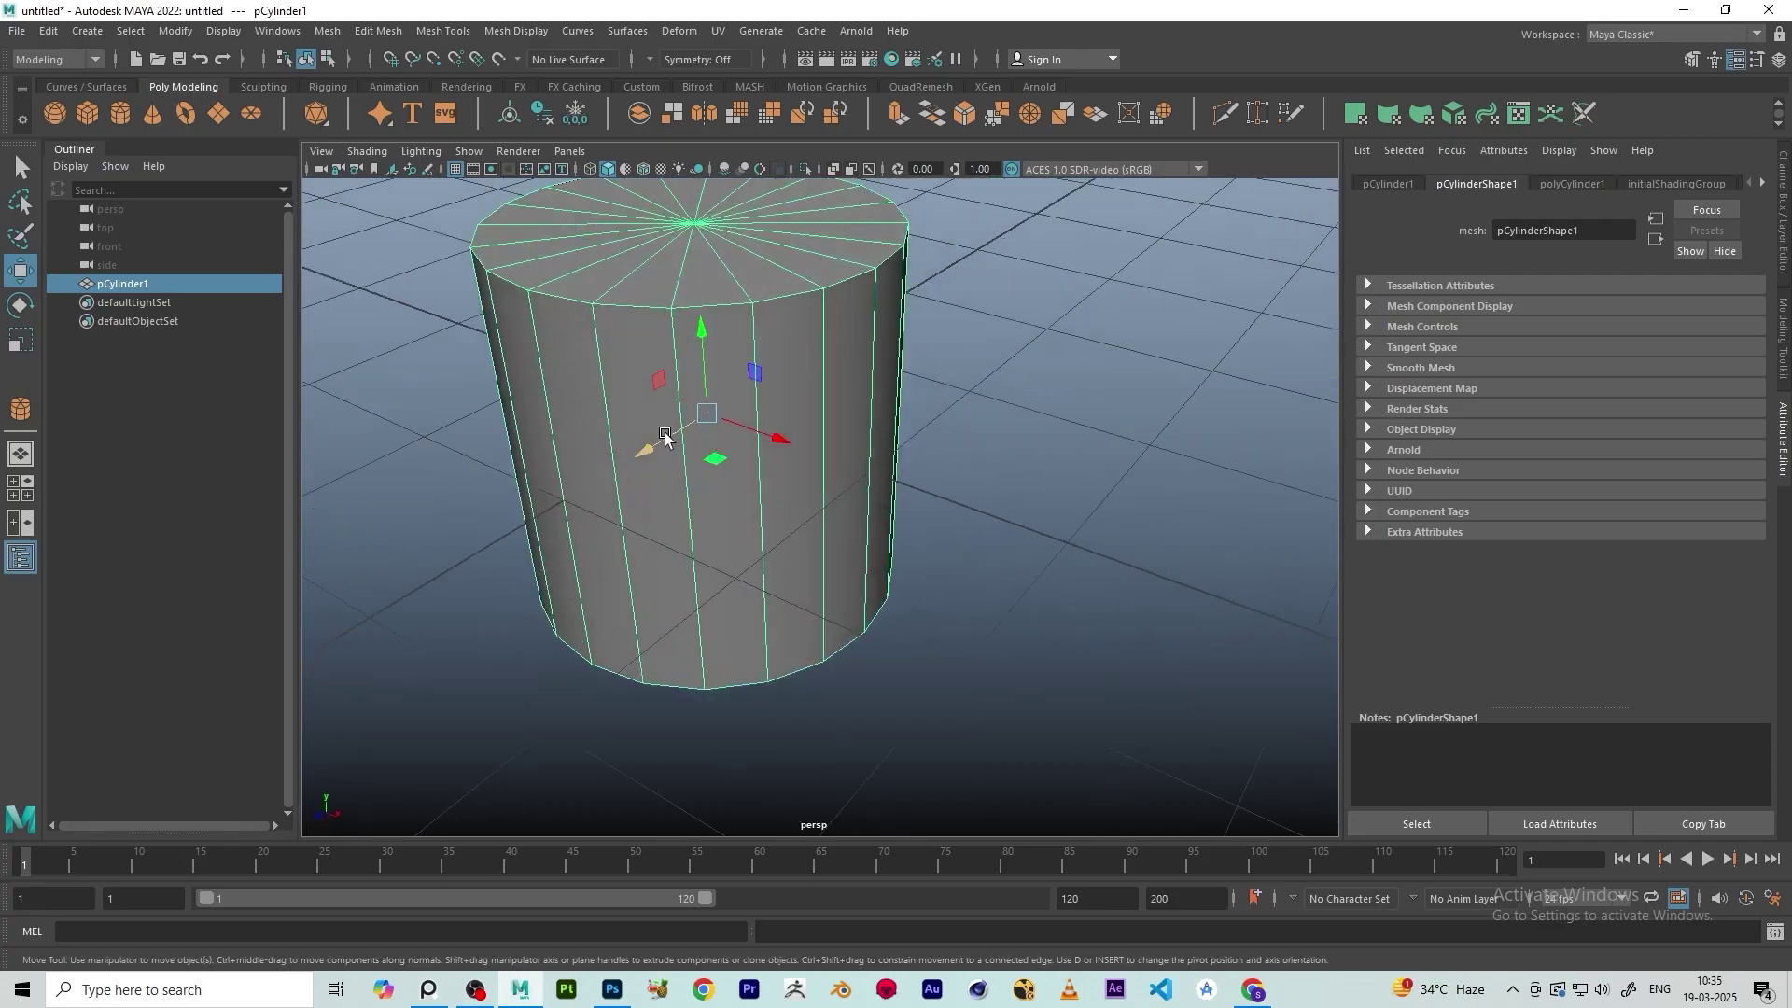
Inspect the manipulator's X, Y and Z arrows up close and from farther away
left_click(1078, 365)
right_click_drag(1078, 365, 933, 299, "alt")
left_click(821, 401)
left_click_drag(822, 402, 876, 508, "alt")
right_click_drag(876, 508, 1041, 504, "alt")
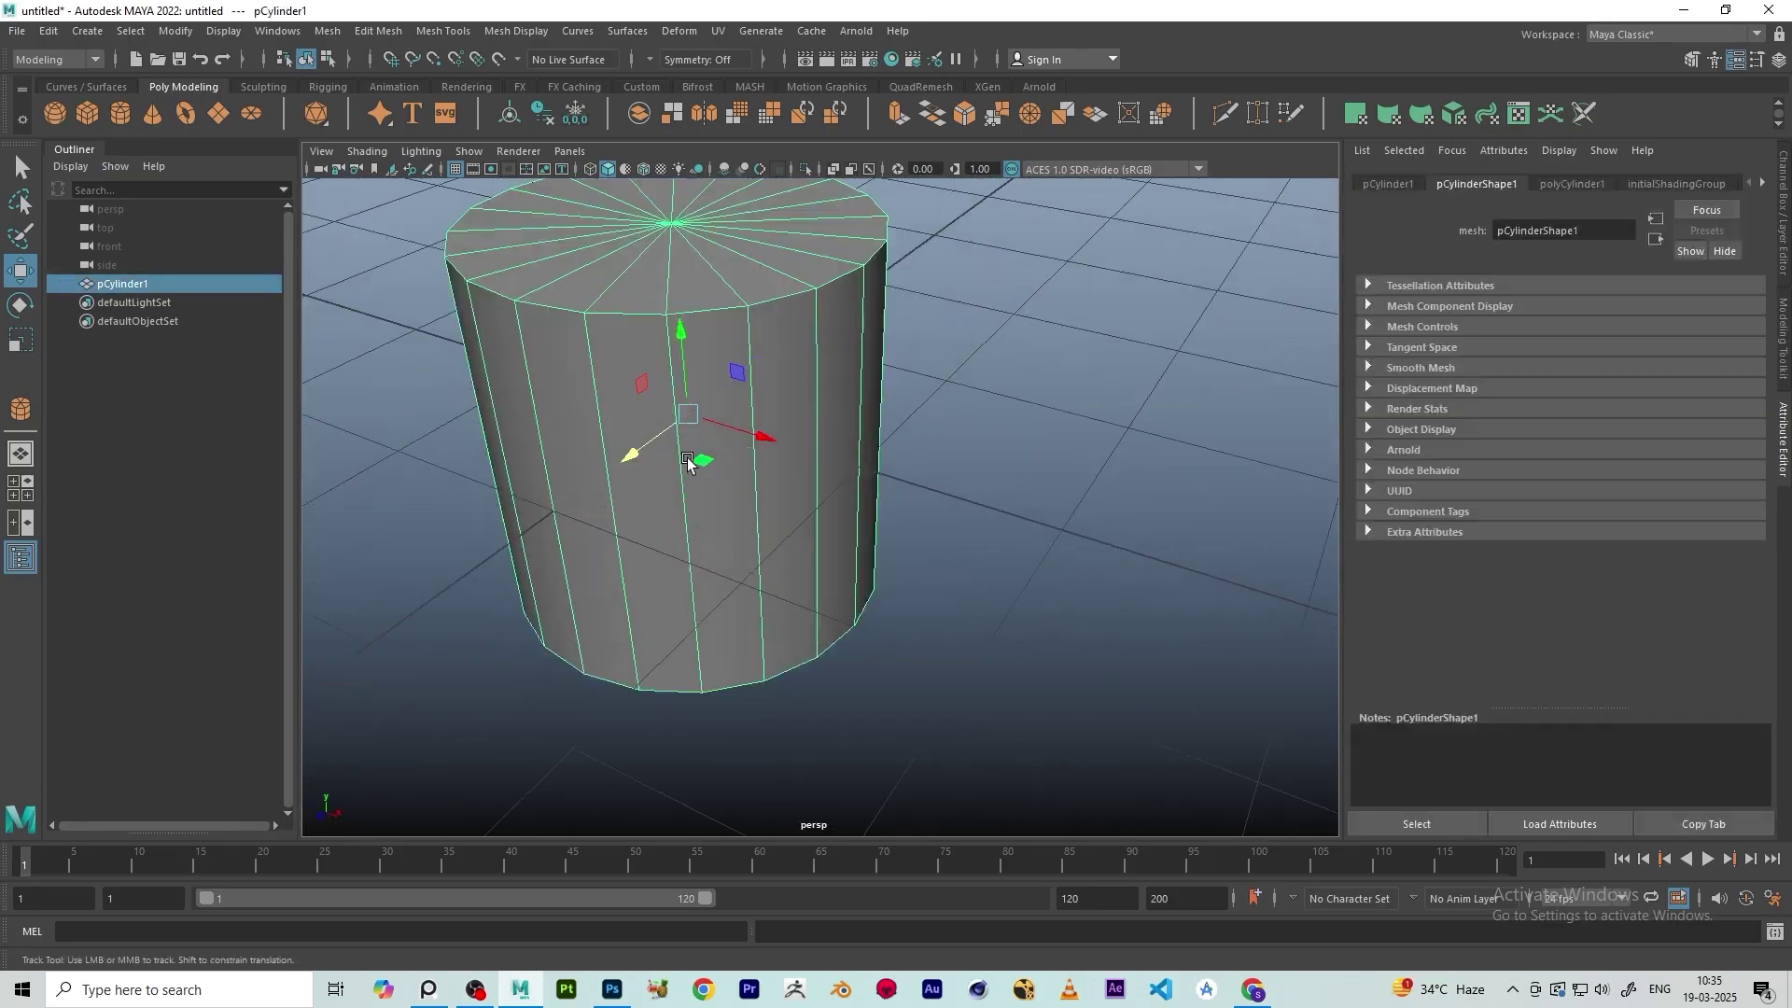
middle_click_drag(687, 461, 765, 452, "alt")
scroll(764, 451, "up", 5)
left_click_drag(765, 452, 715, 477, "alt")
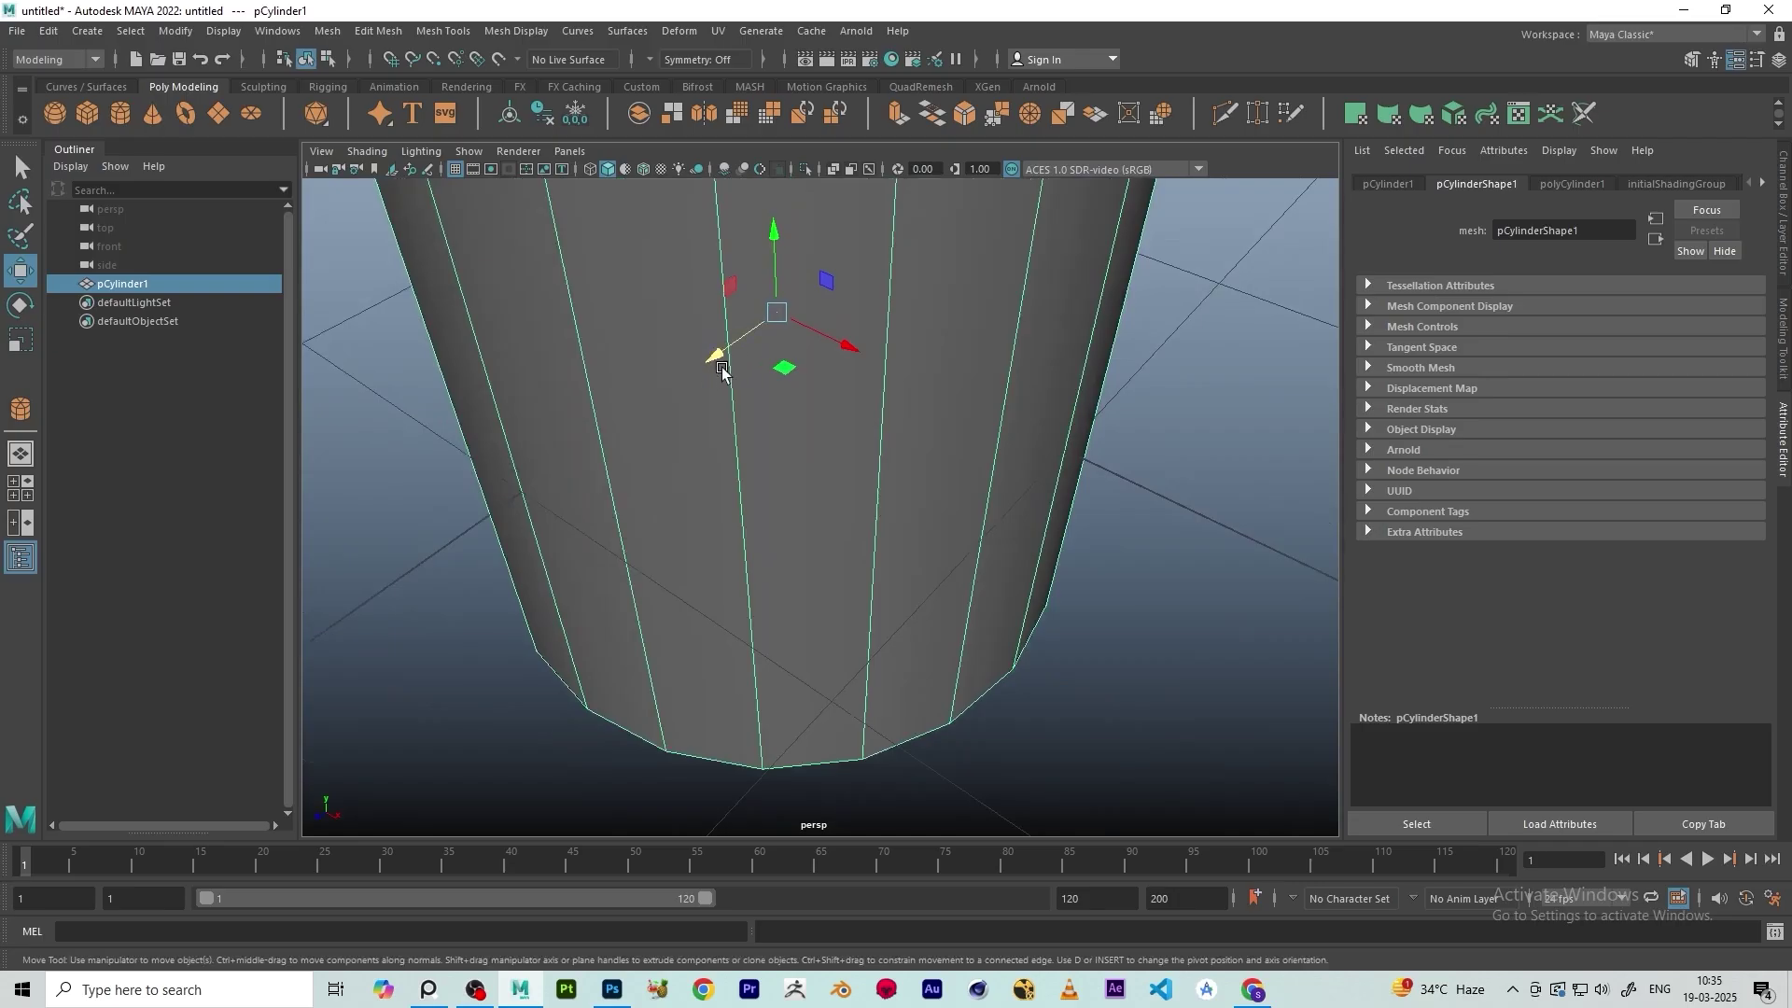
left_click_drag(716, 359, 752, 353, "alt")
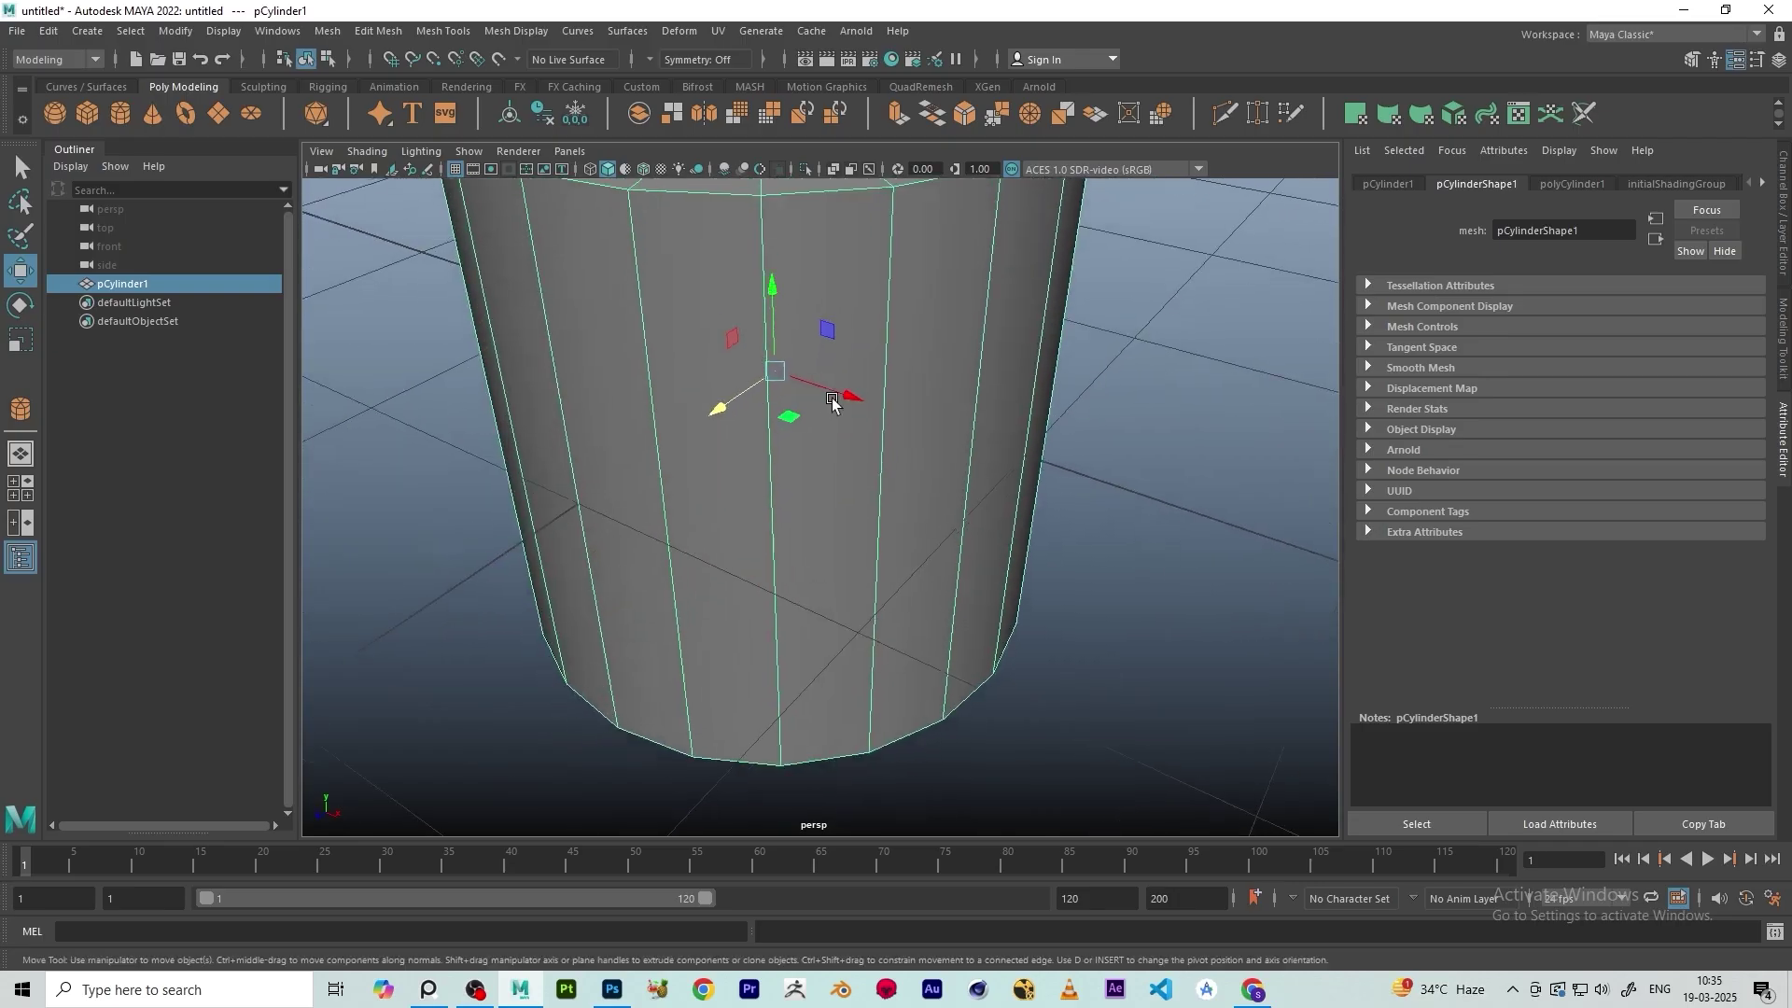
left_click_drag(833, 403, 780, 342, "alt")
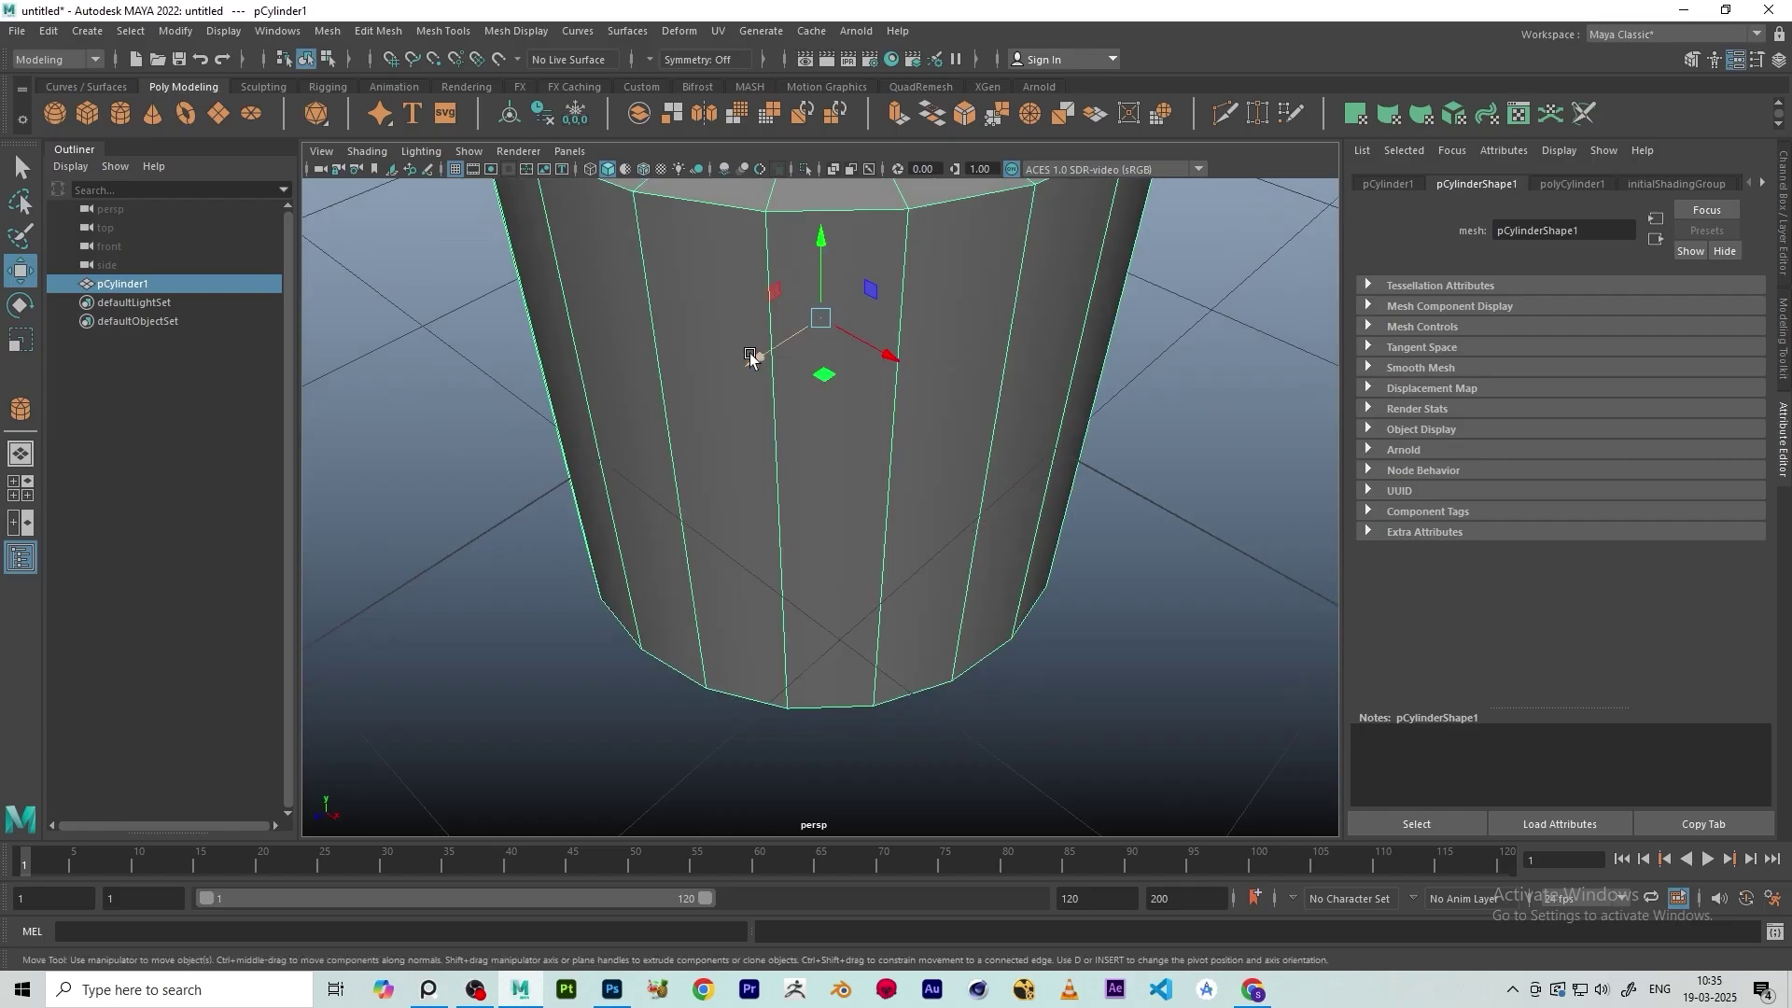
scroll(756, 392, "down", 5)
scroll(784, 439, "up", 5)
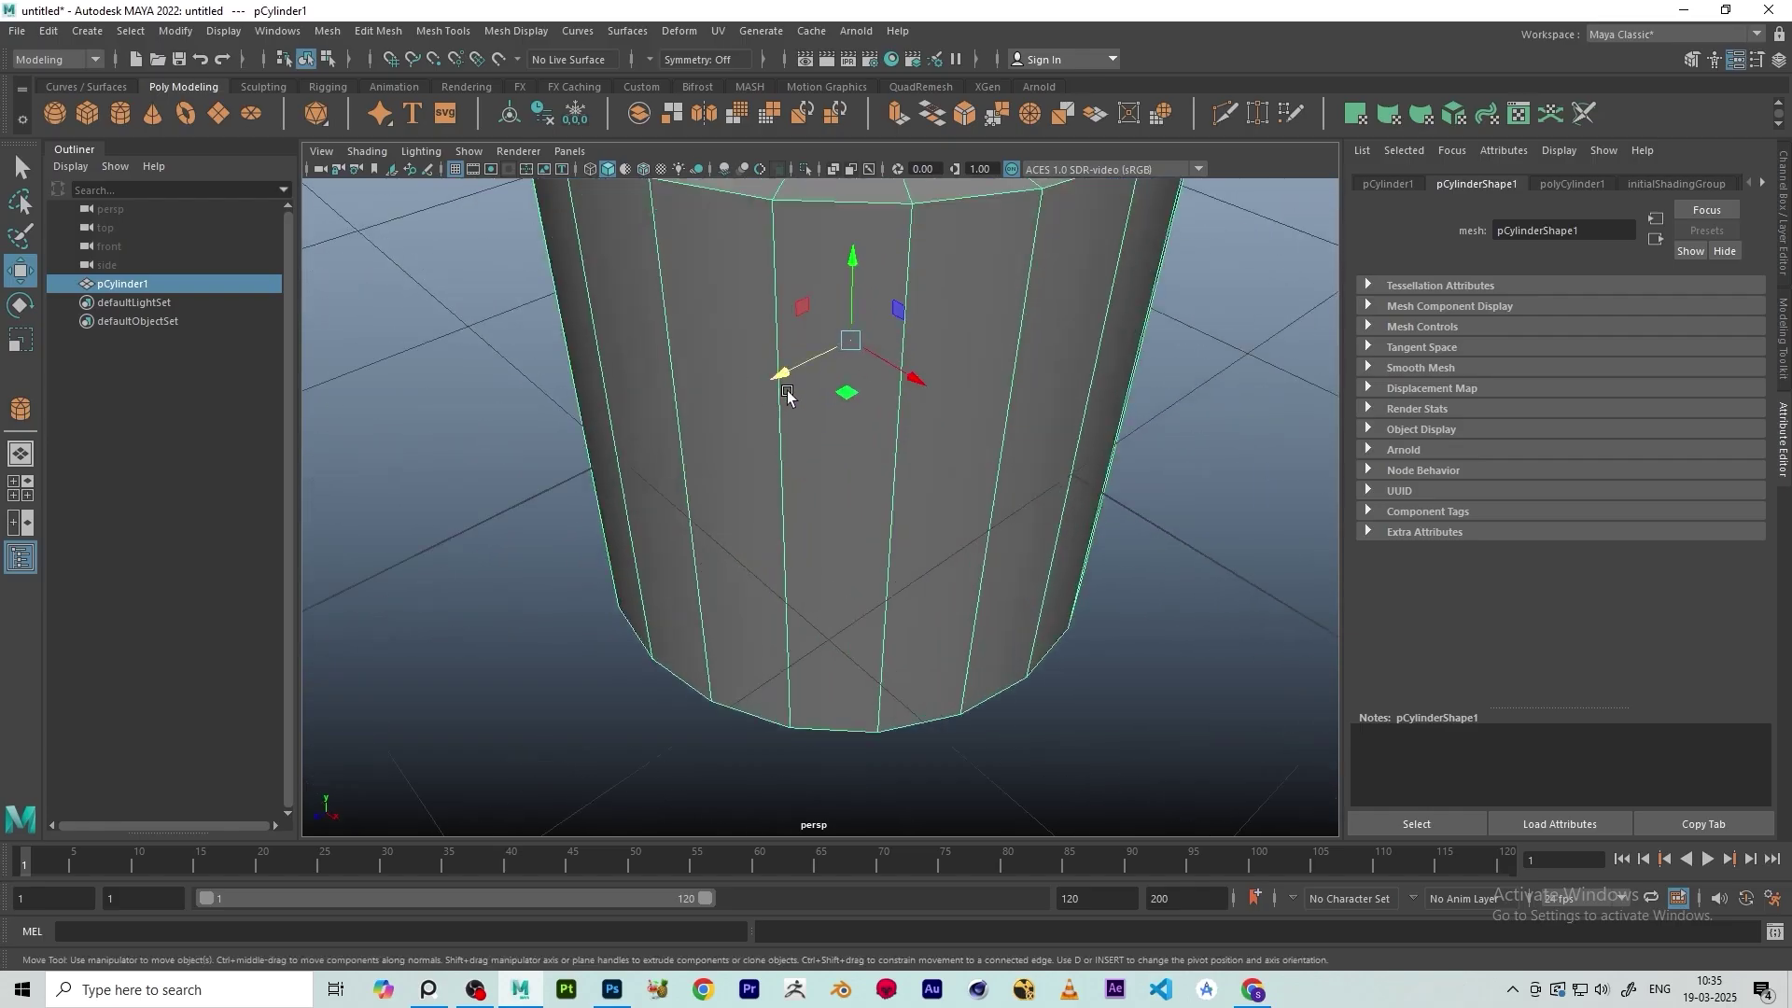
scroll(787, 395, "down", 5)
Deselect the cylinder, select it again, and inspect the centre of its move manipulator
left_click(984, 433)
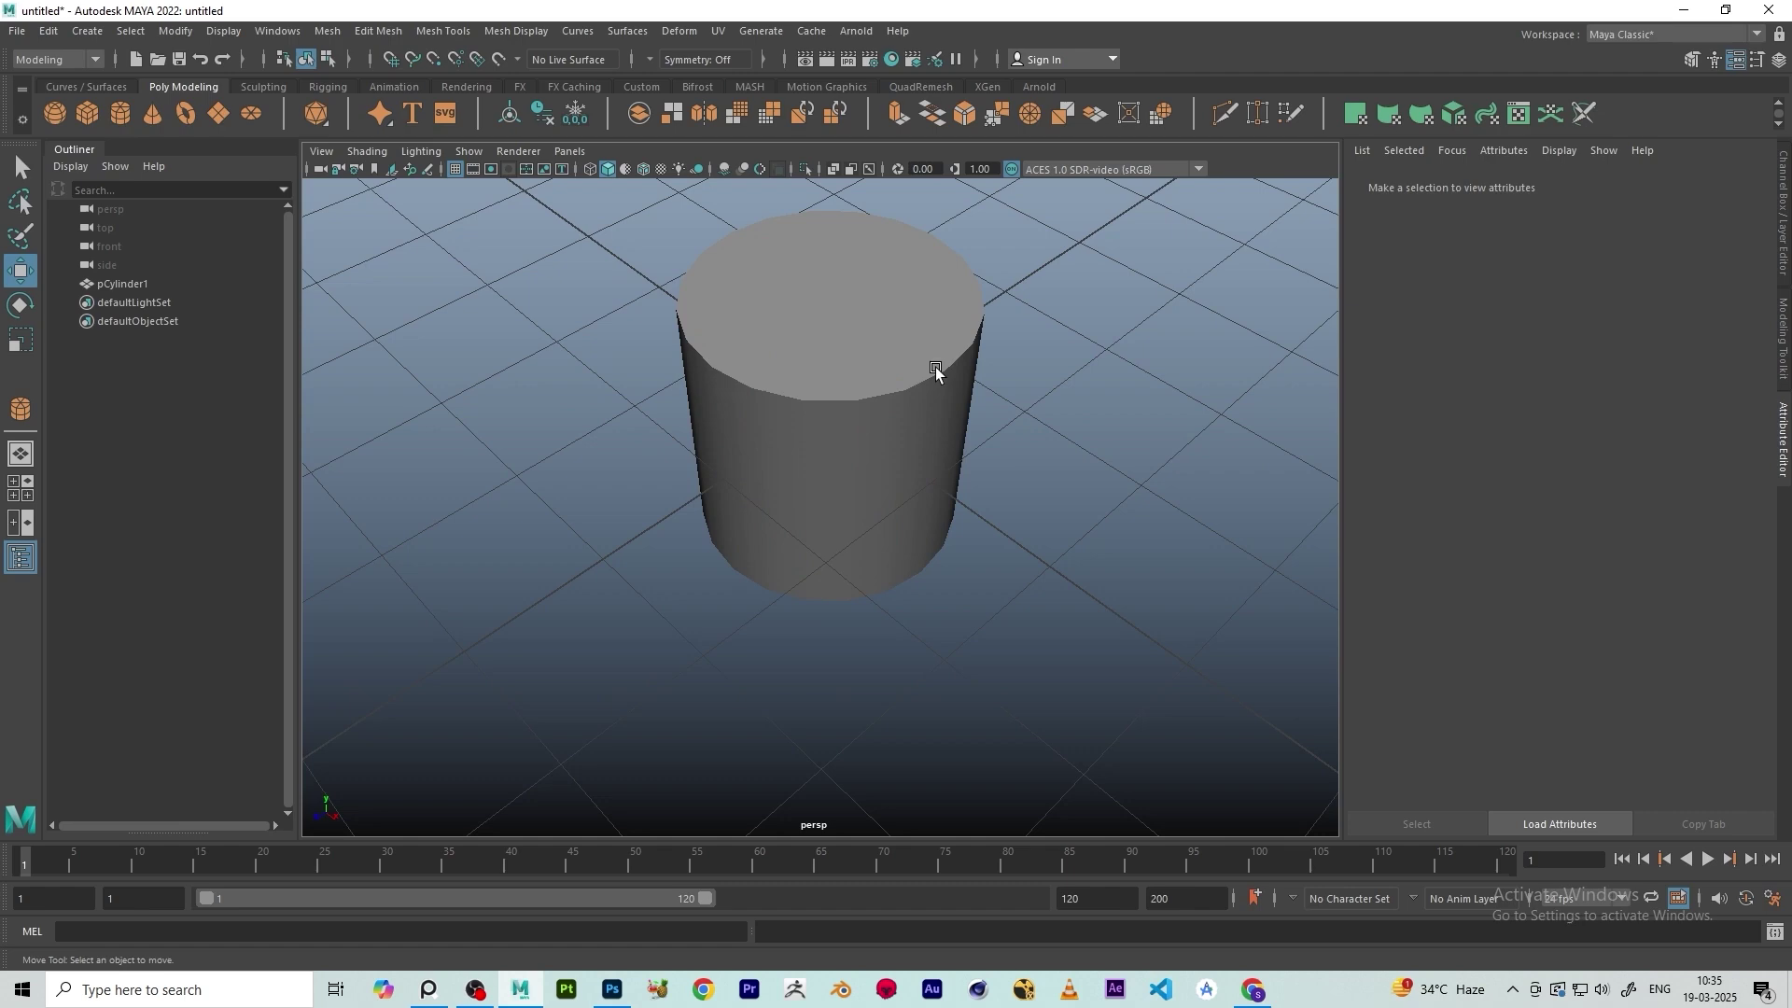
scroll(912, 473, "down", 3)
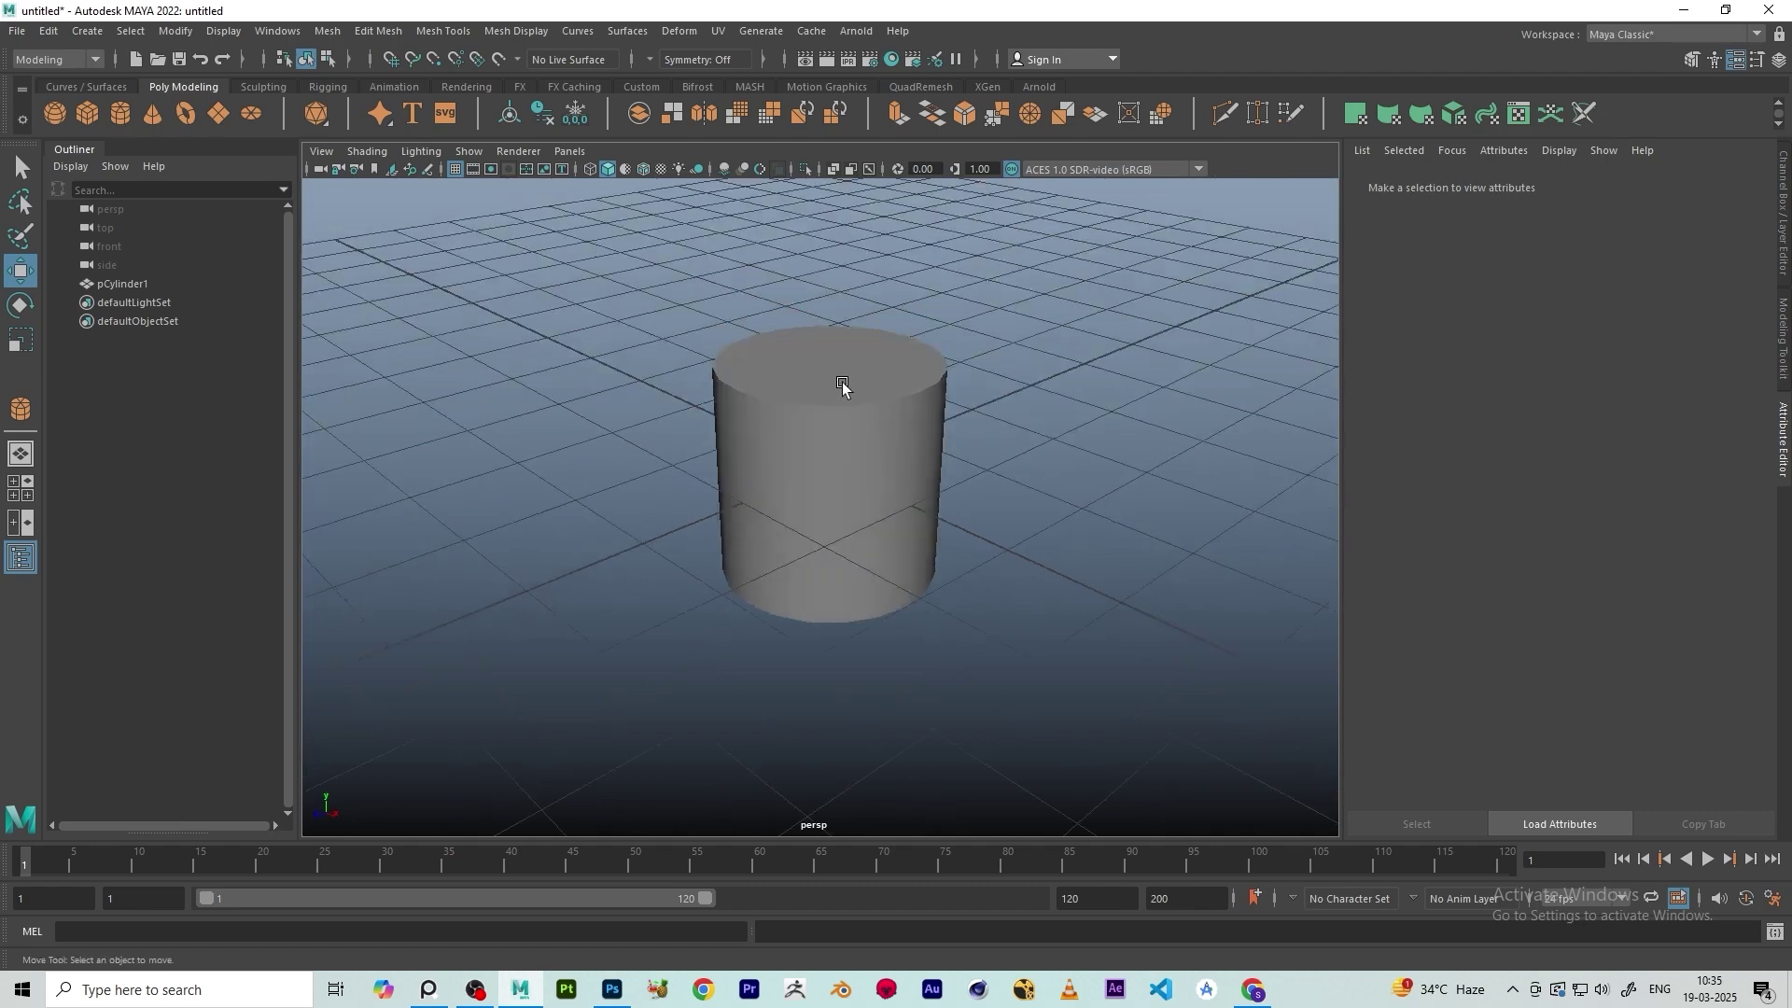
left_click(843, 385)
scroll(796, 364, "up", 6)
scroll(795, 364, "down", 5)
scroll(789, 366, "up", 5)
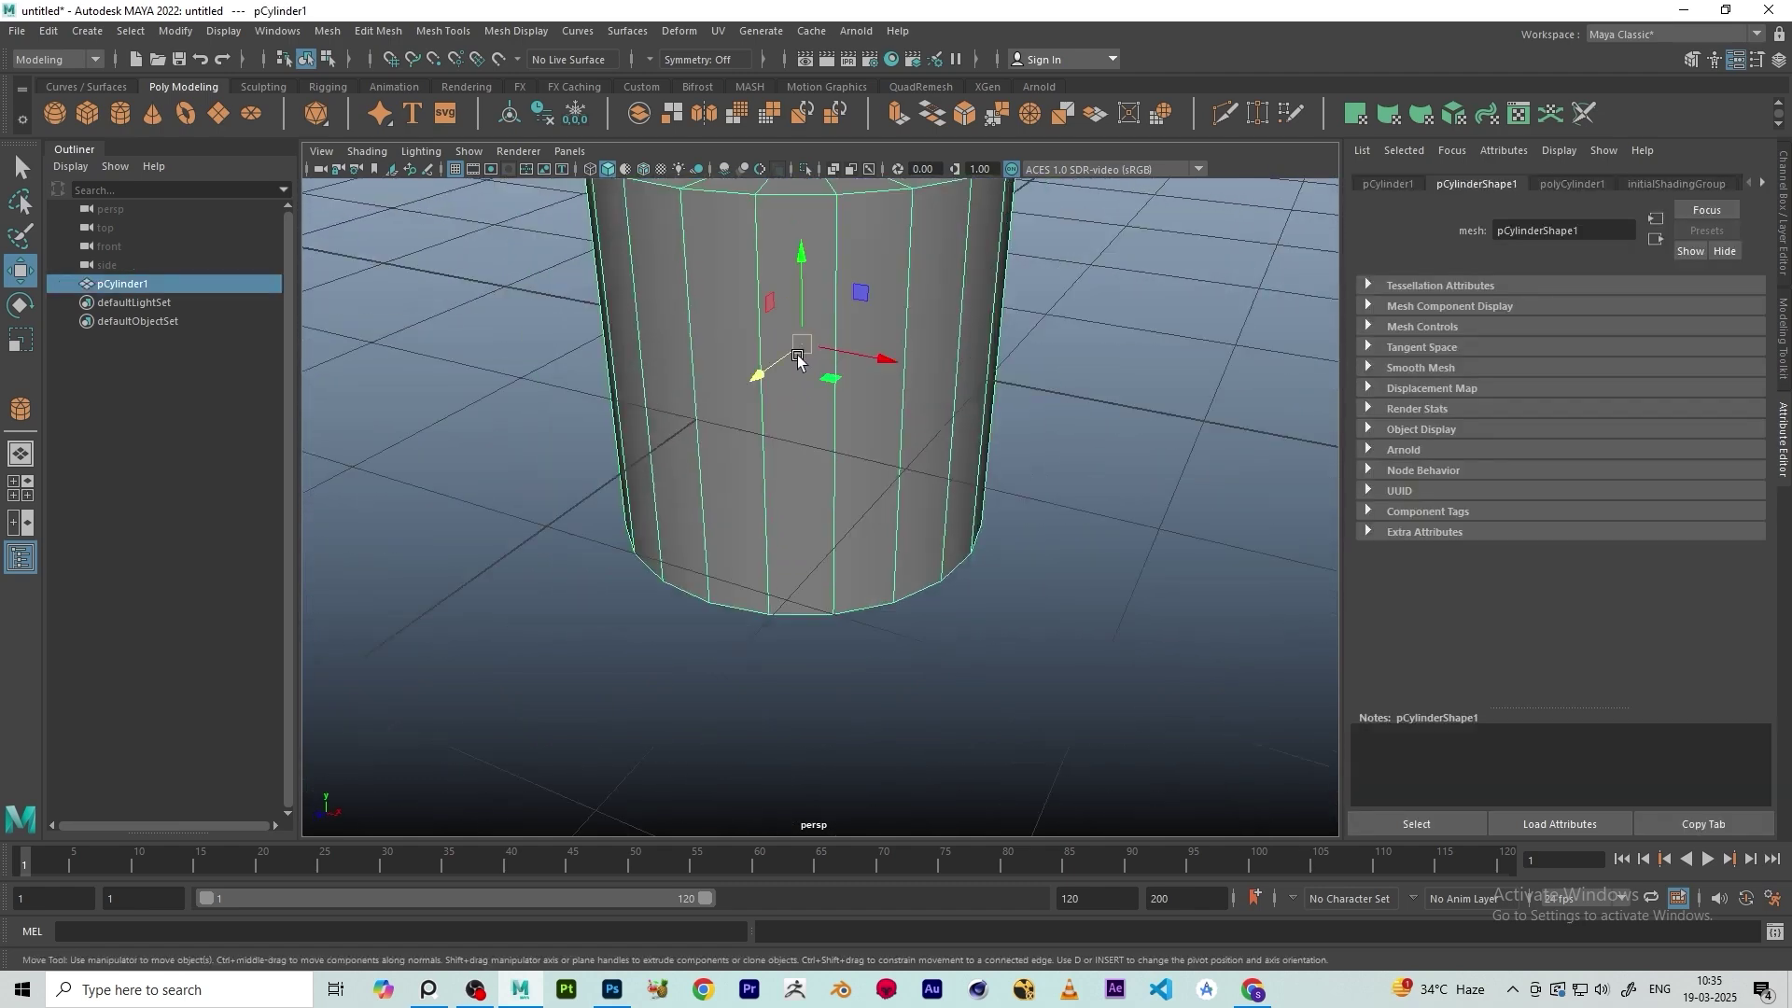
scroll(821, 392, "down", 5)
scroll(876, 445, "up", 4)
scroll(877, 445, "down", 5)
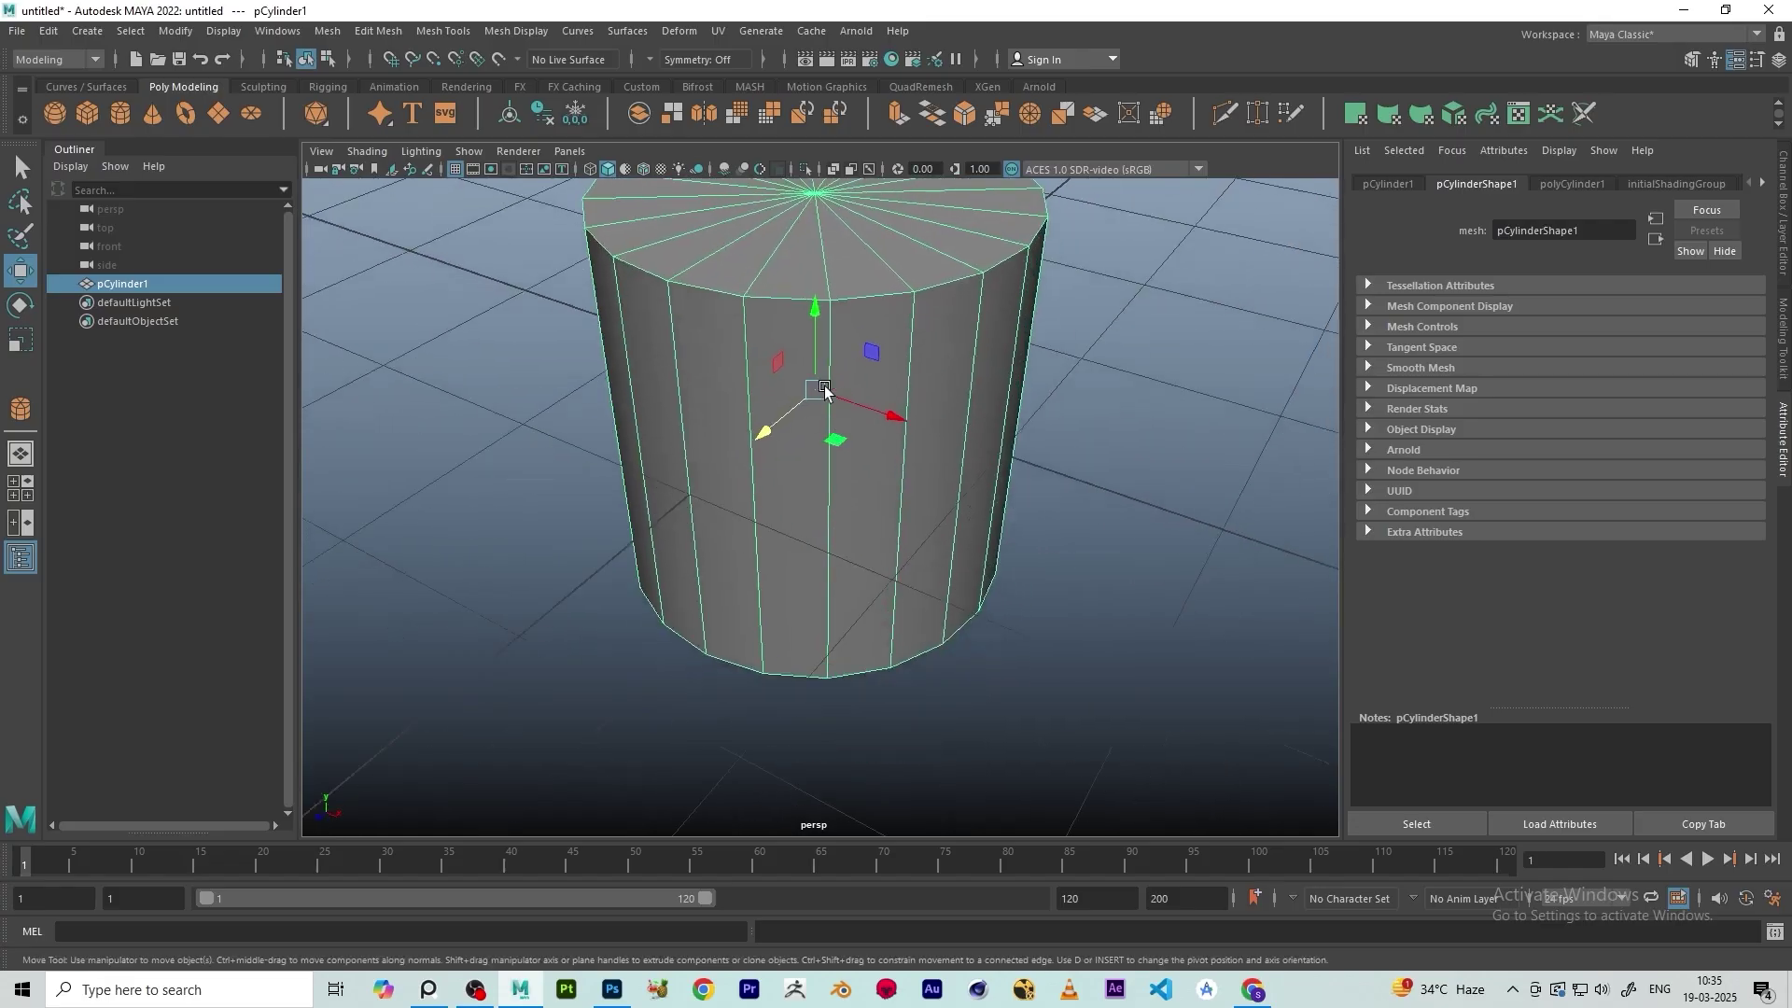
scroll(840, 459, "down", 3)
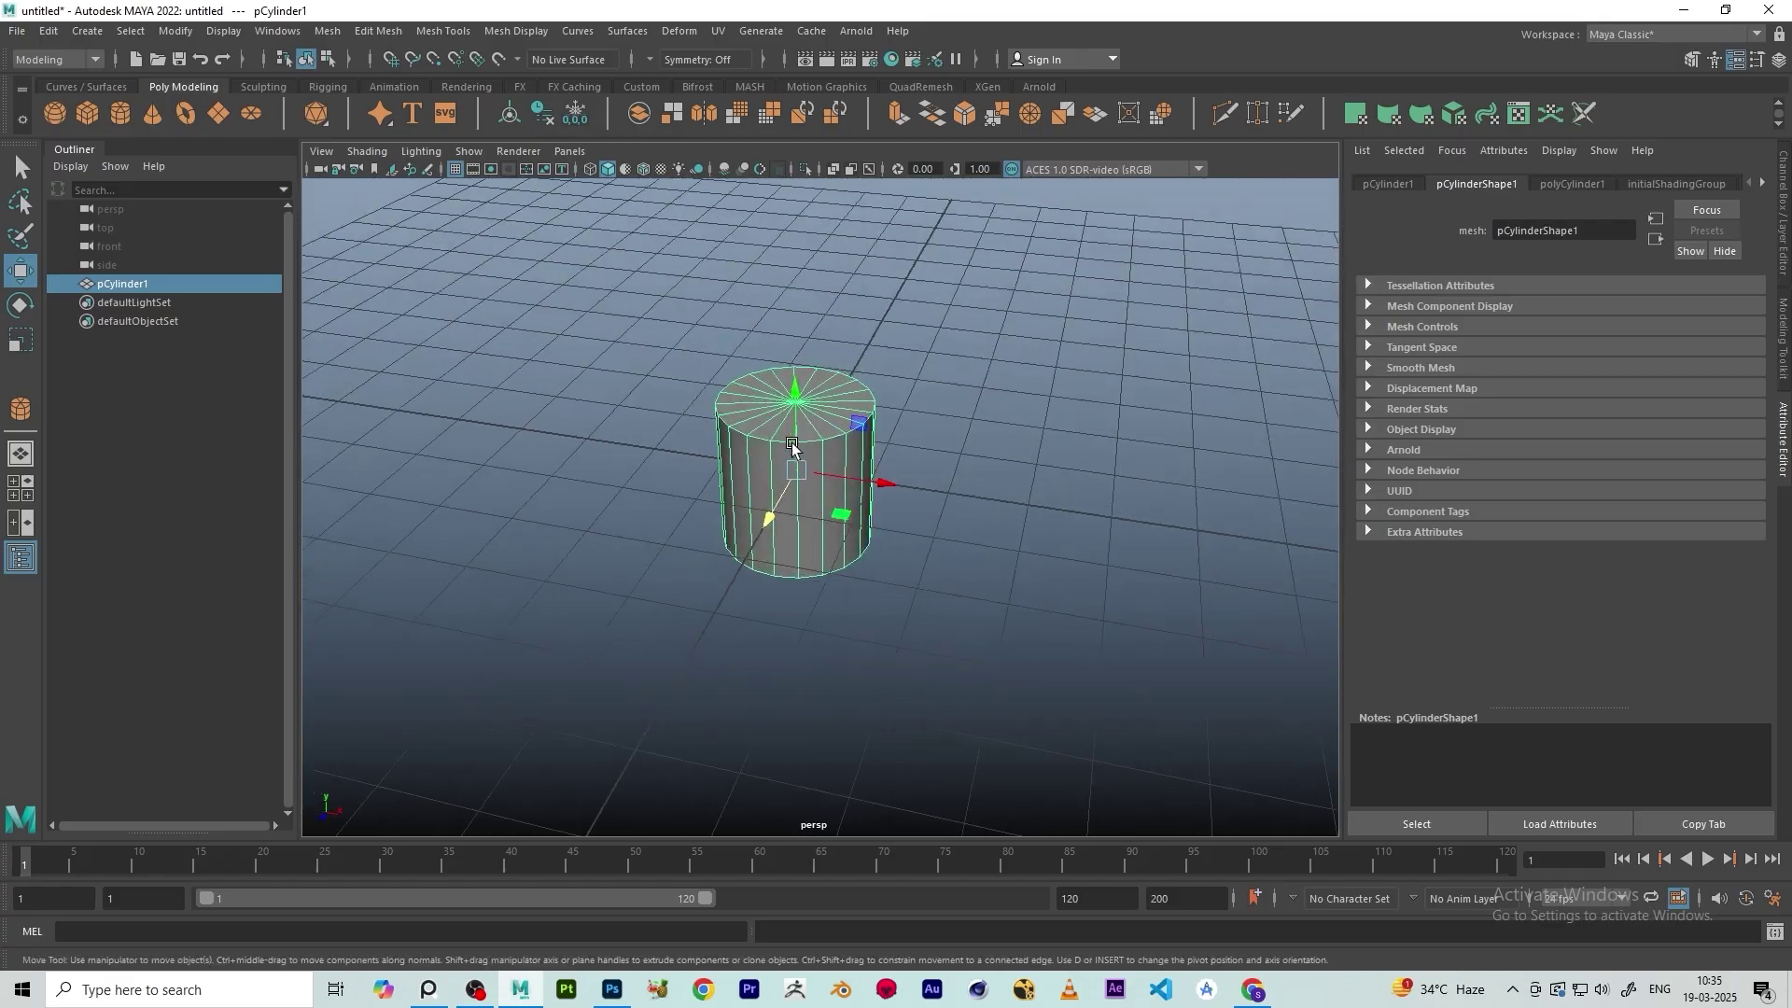
Move the cylinder along its X axis and upward along its Y axis, undoing each move
scroll(845, 464, "up", 2)
scroll(852, 470, "down", 2)
left_click_drag(856, 477, 1162, 505)
key("ctrl+z")
scroll(865, 470, "down", 5)
left_click_drag(864, 470, 847, 171, "alt")
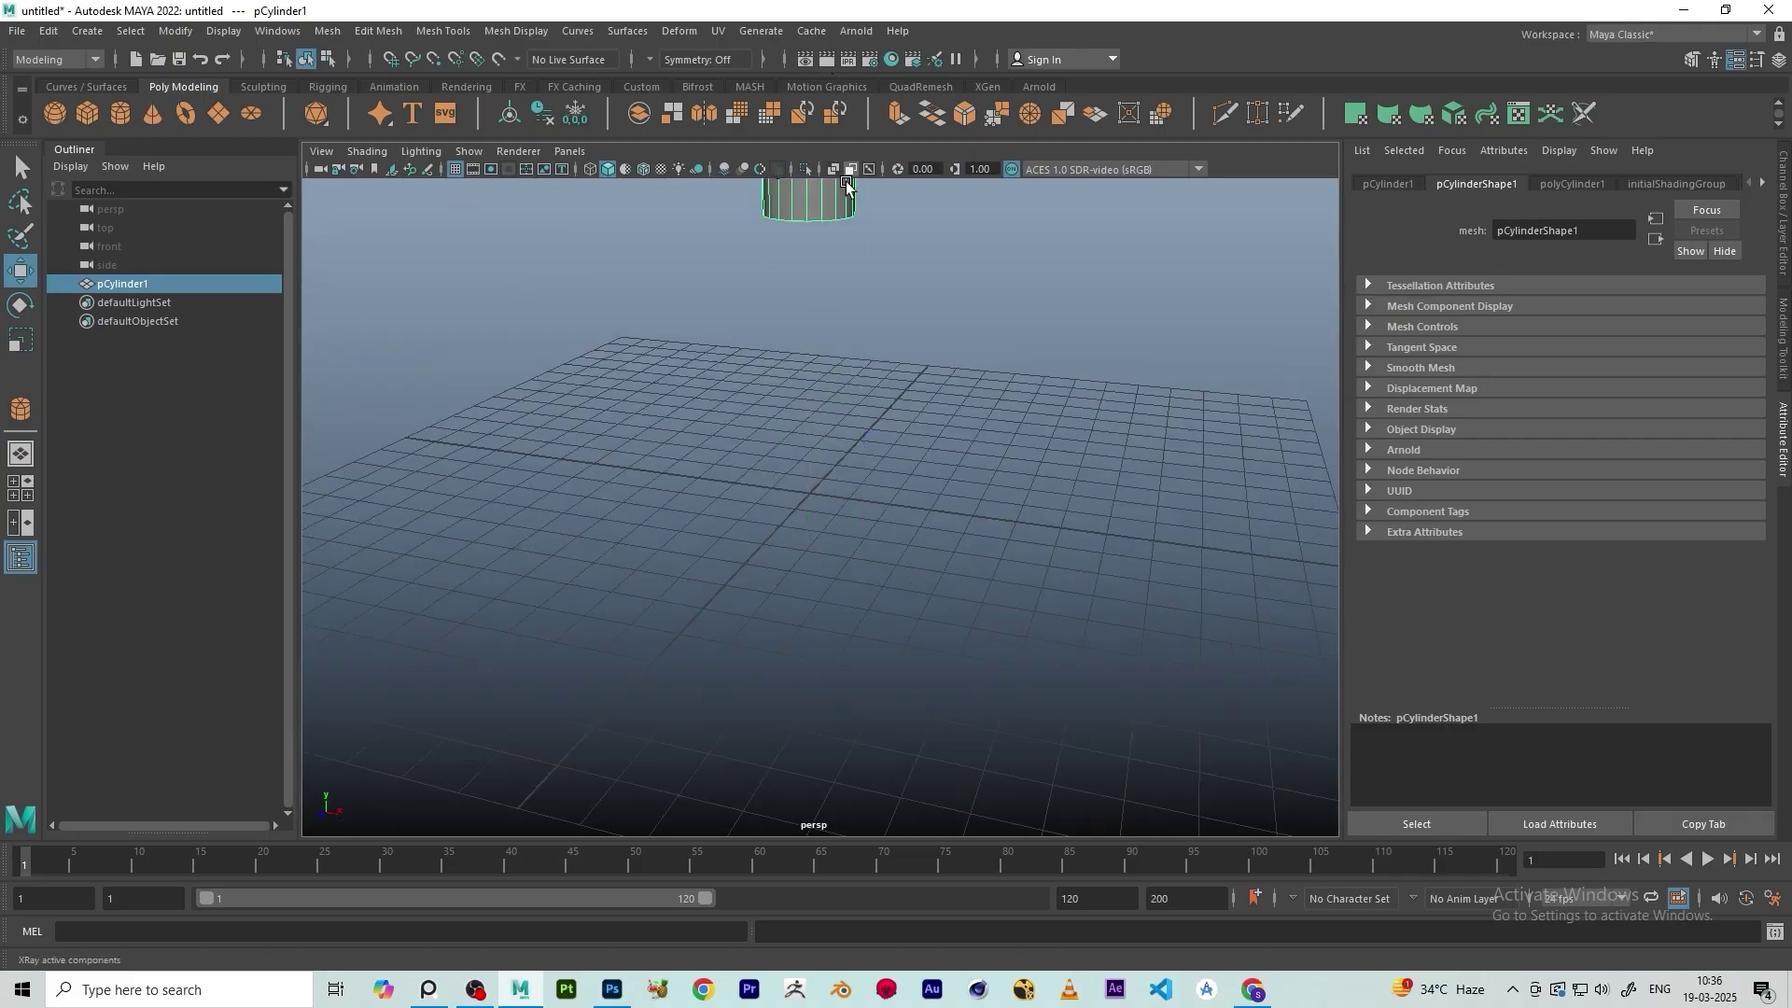
key("ctrl+z")
Move the cylinder along its Z axis beyond the grid and then along X, undoing each move
scroll(909, 325, "down", 5)
left_click_drag(909, 324, 780, 458, "alt")
left_click_drag(765, 530, 464, 682)
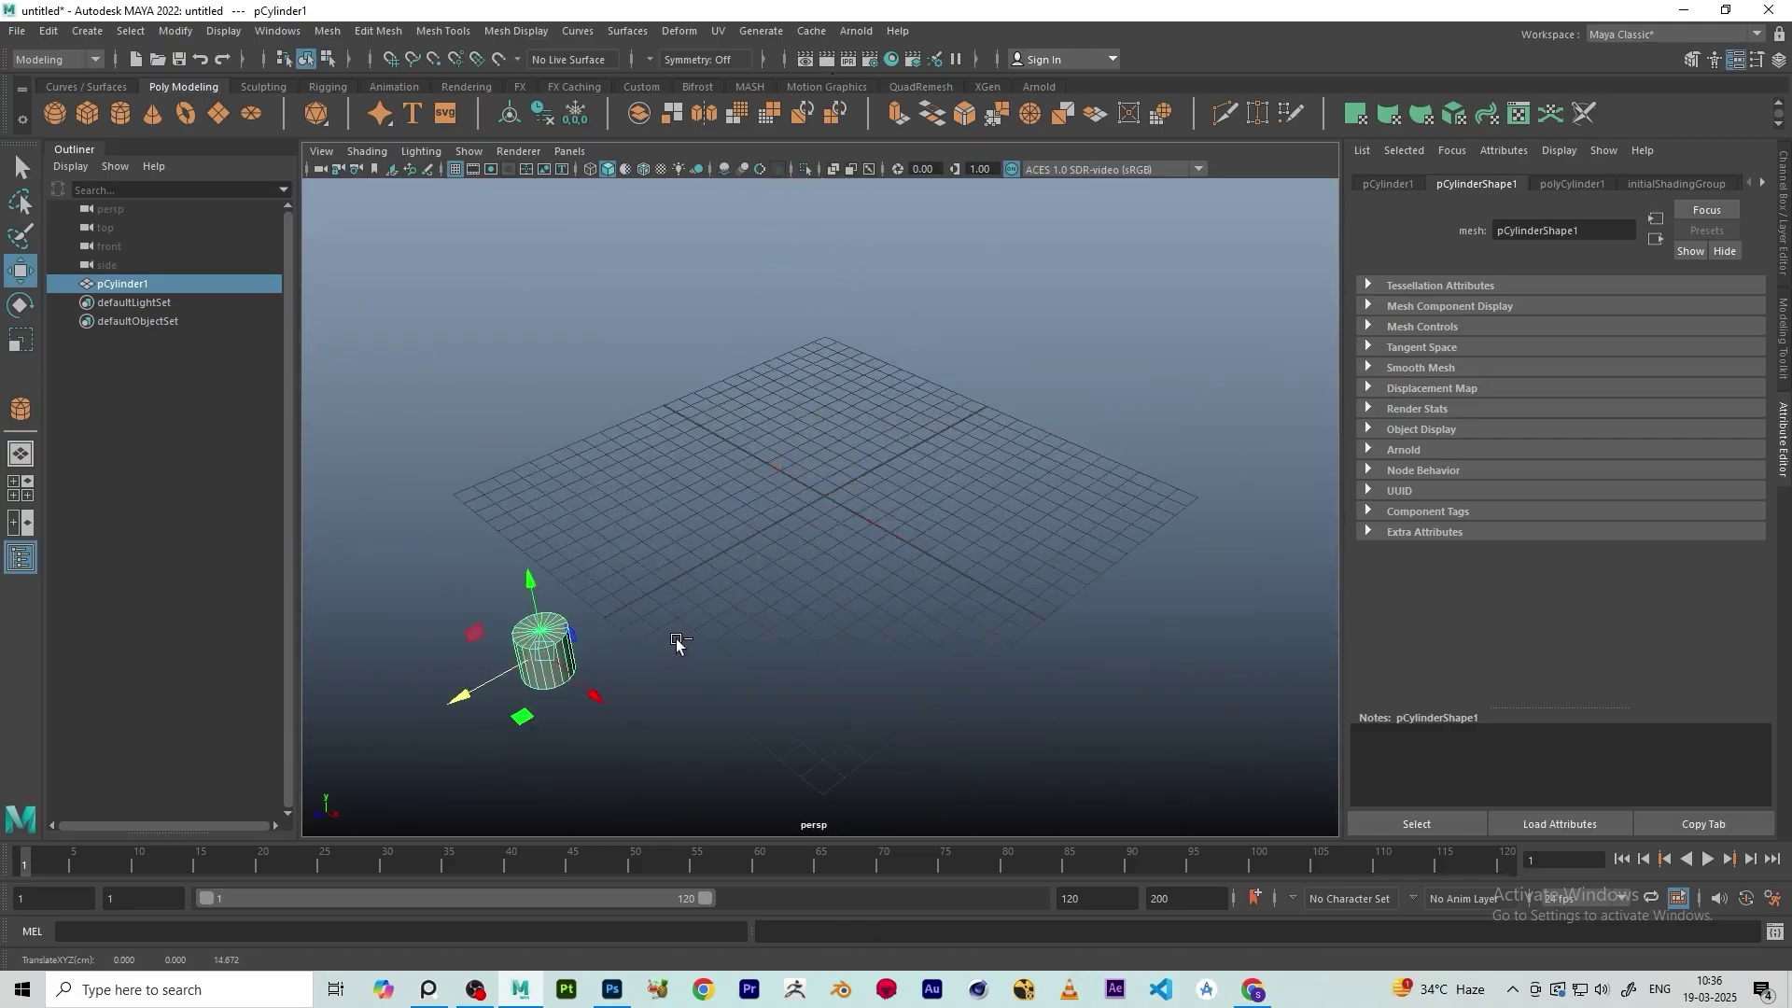
key("ctrl+z")
scroll(754, 555, "up", 5)
left_click_drag(755, 554, 1315, 587, "alt")
key("ctrl+z")
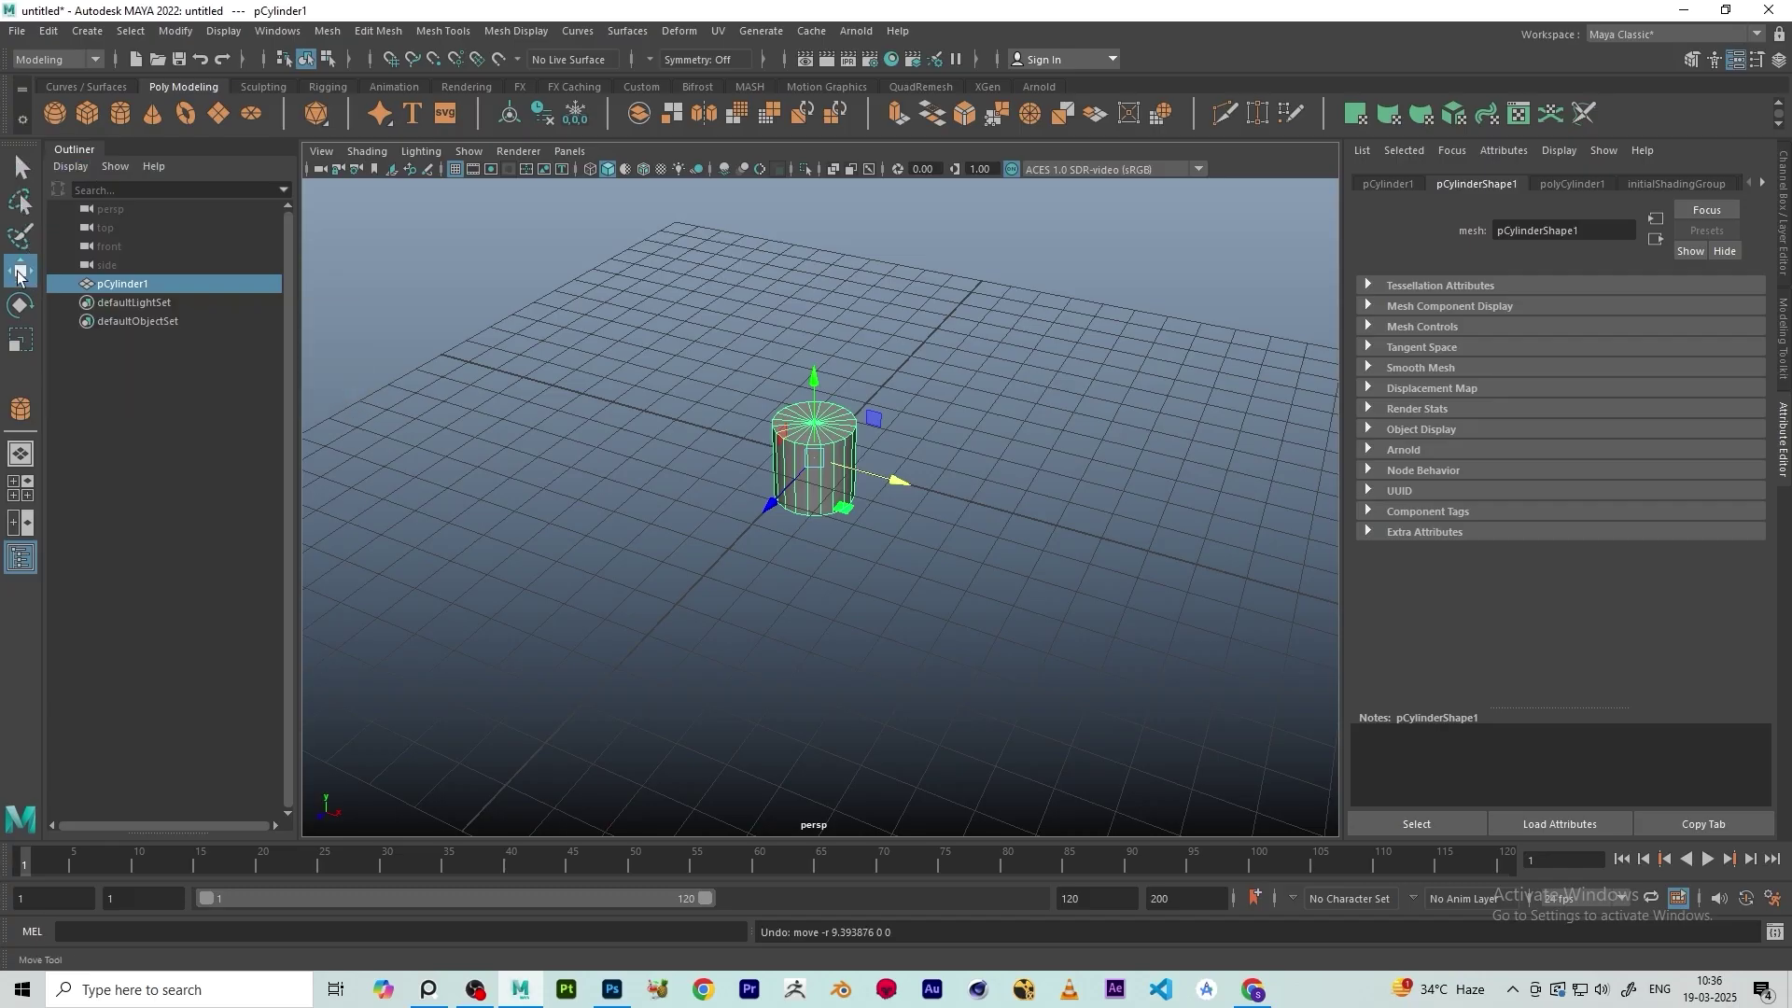
Switch from the Move tool to the Select tool and back, and view the cylinder's manipulator
left_click(1154, 402)
left_click_drag(815, 377, 709, 598)
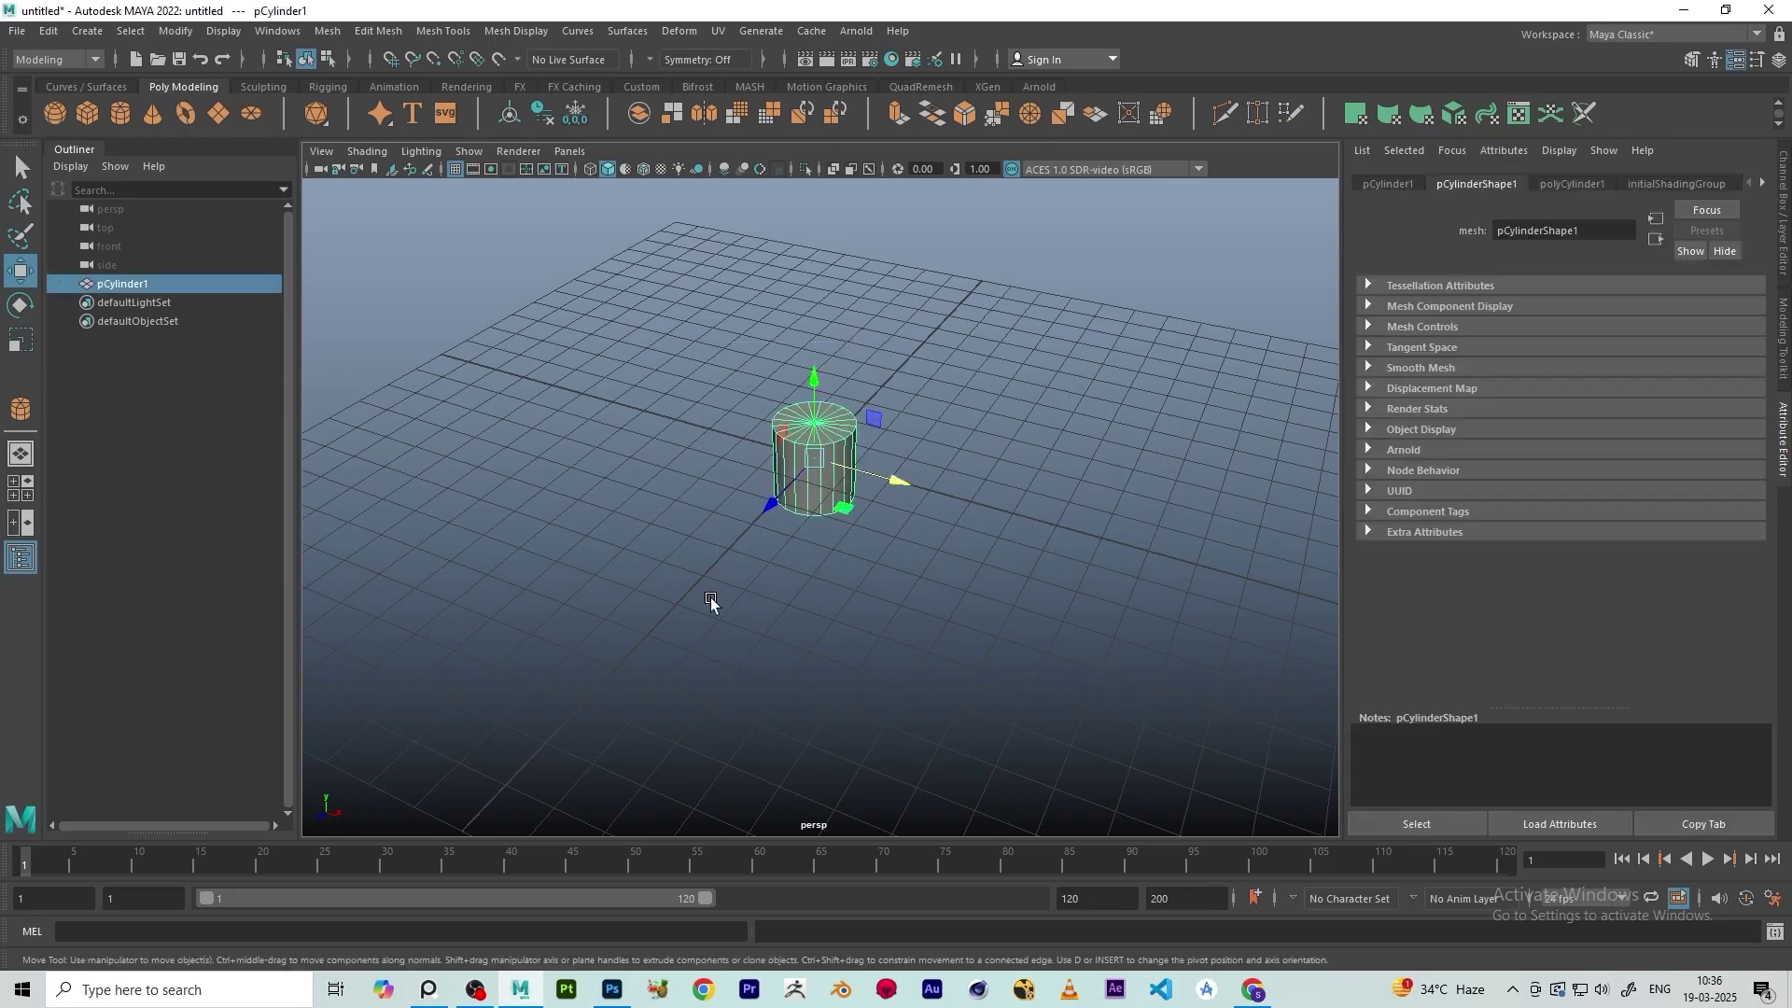
key("q")
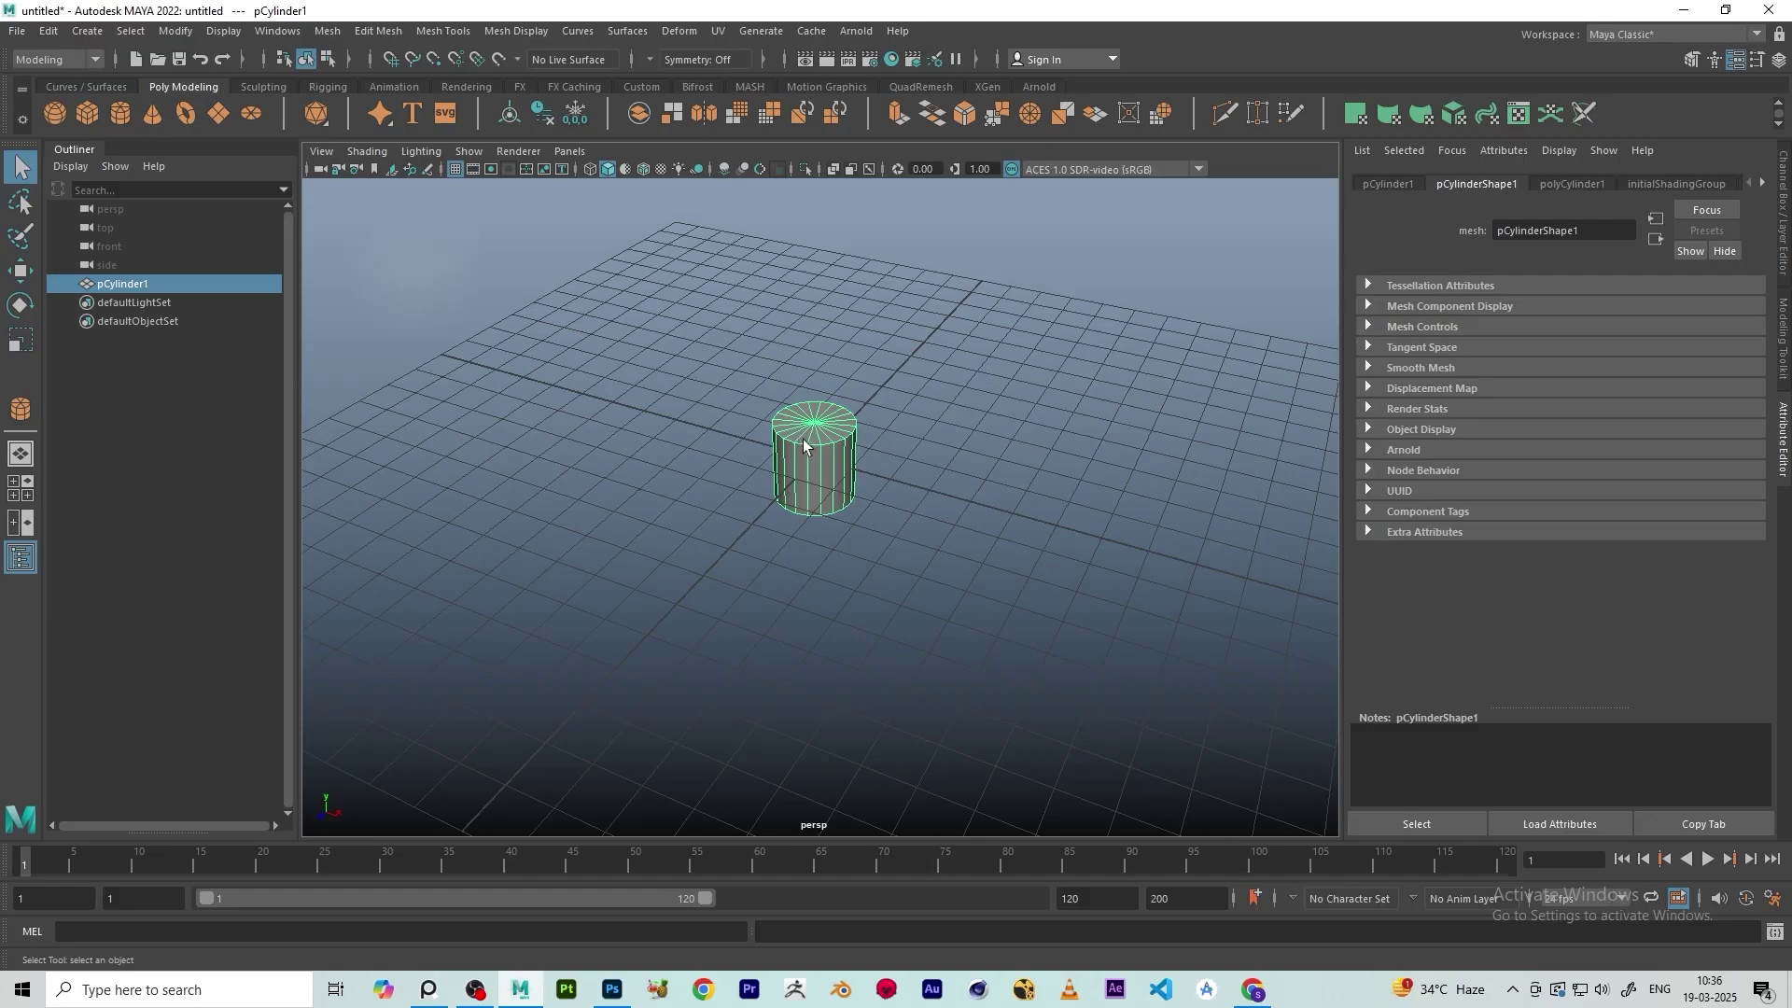
key("w")
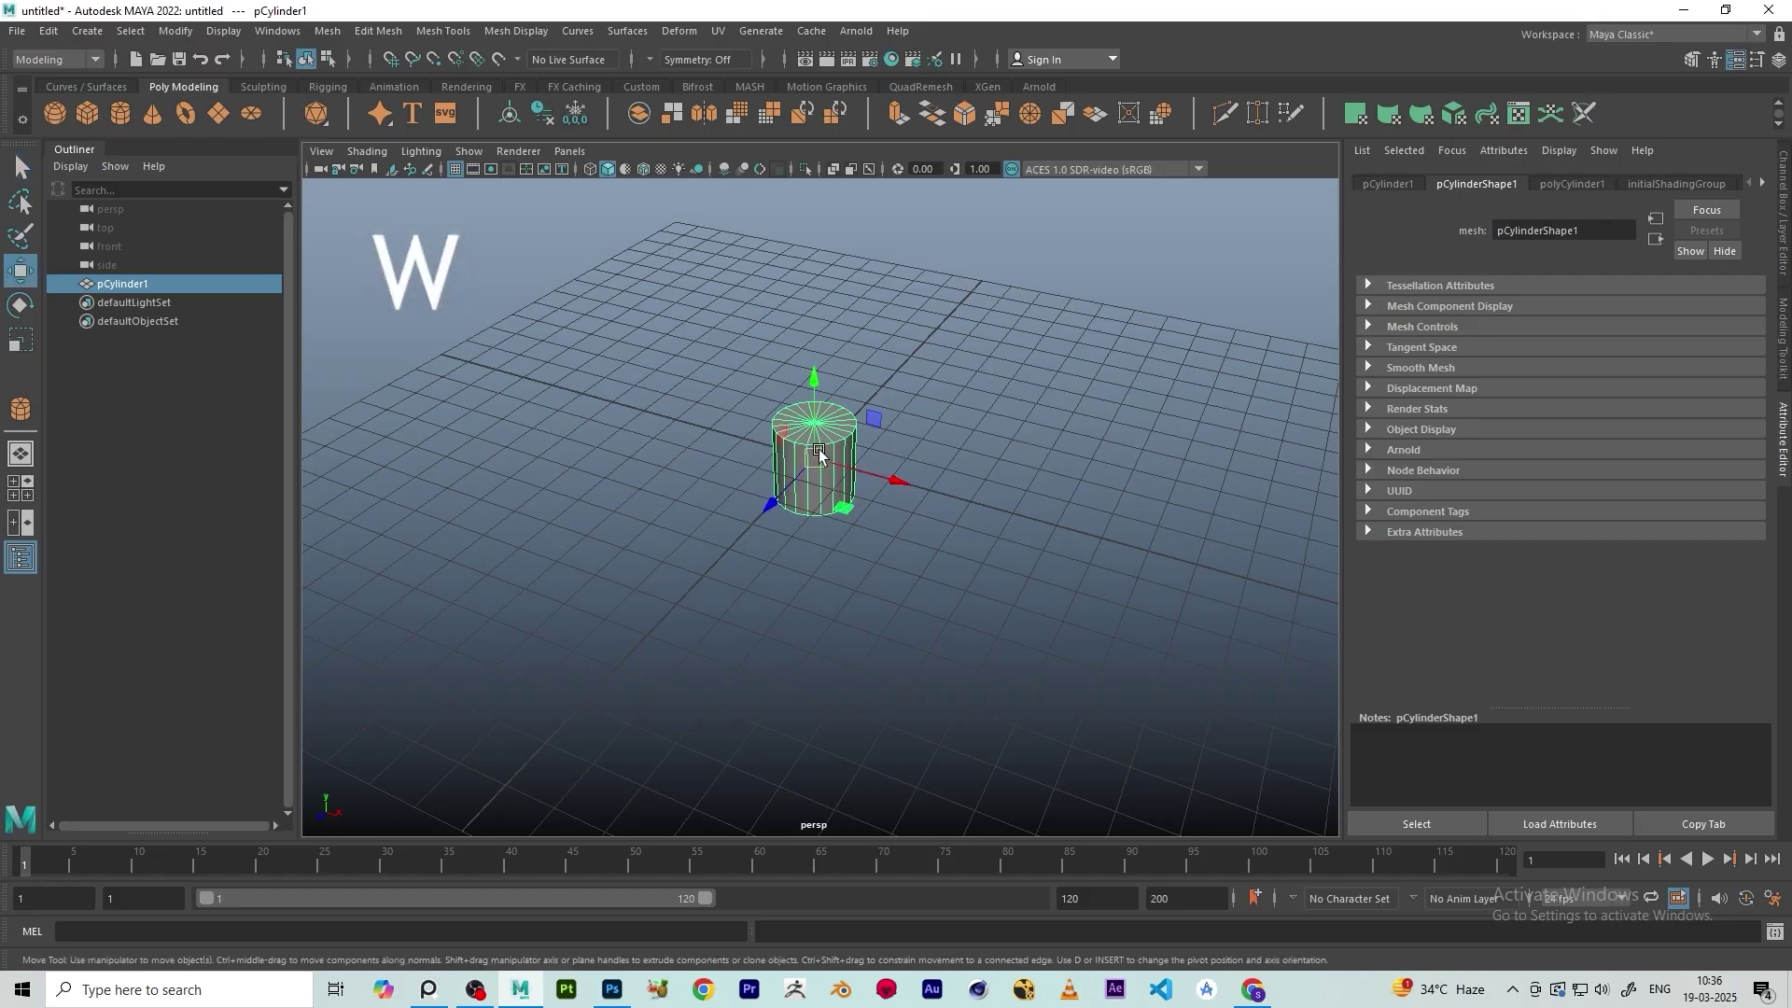
scroll(819, 451, "up", 5)
left_click_drag(821, 412, 812, 381, "alt")
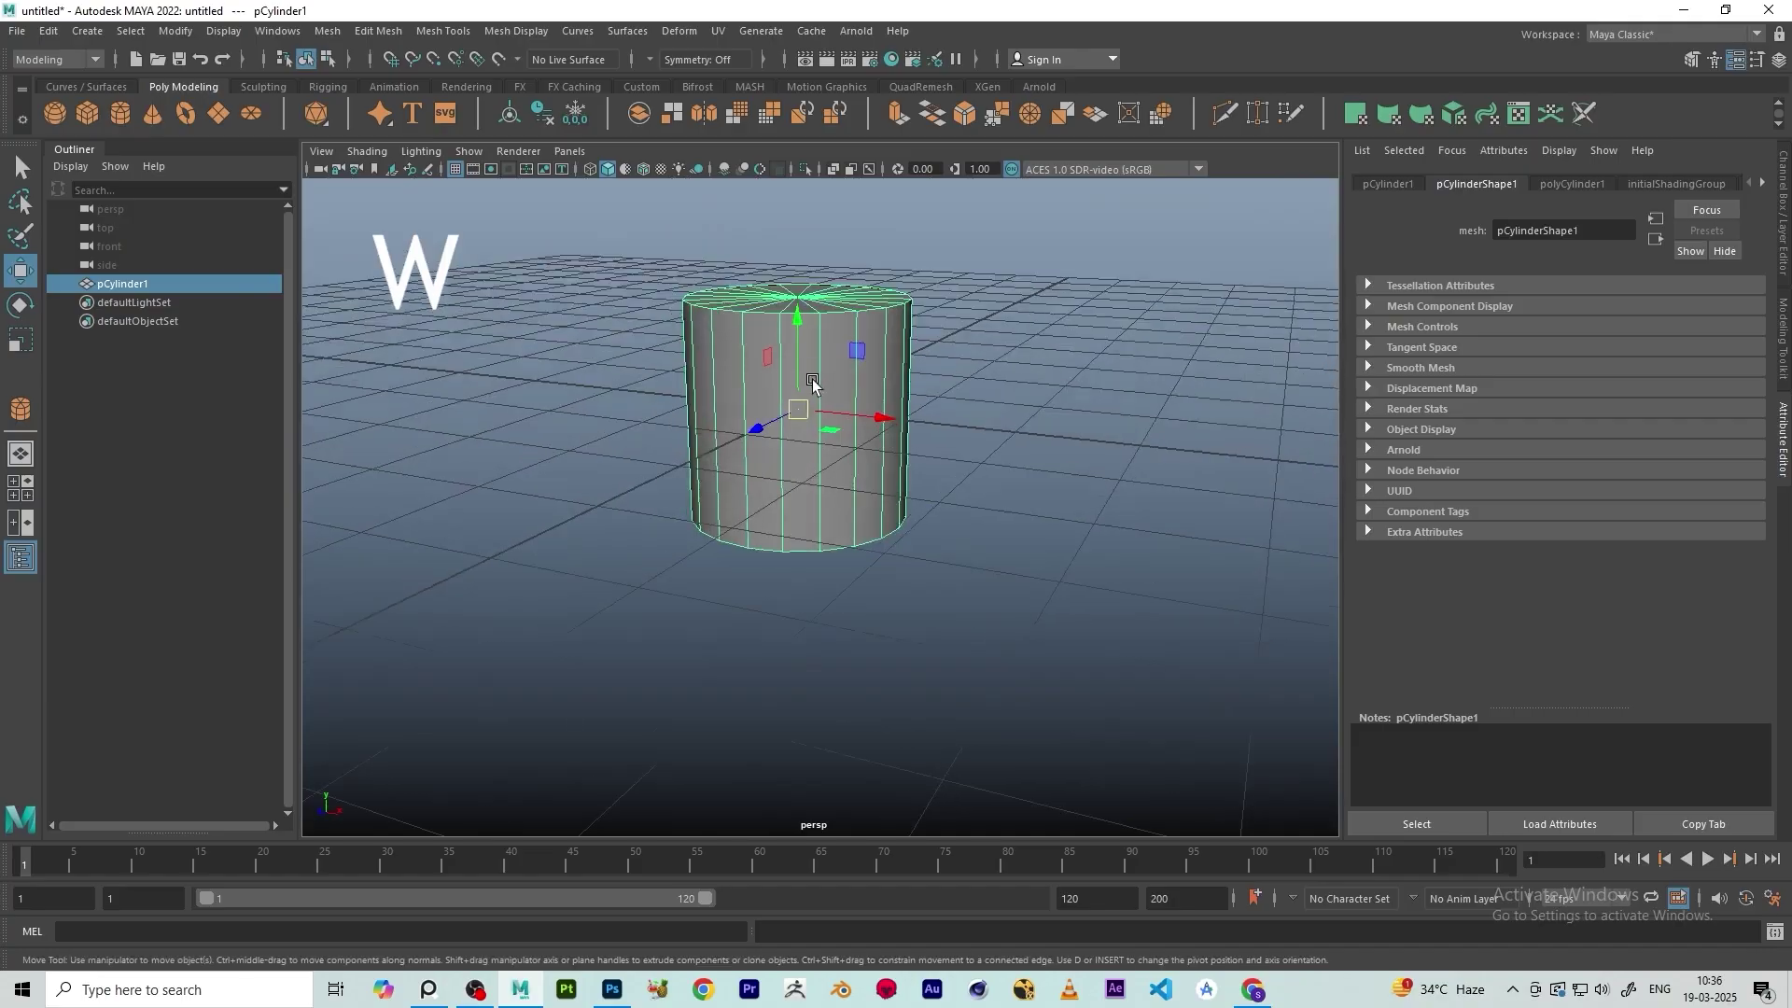
scroll(812, 379, "down", 2)
double_click(18, 271)
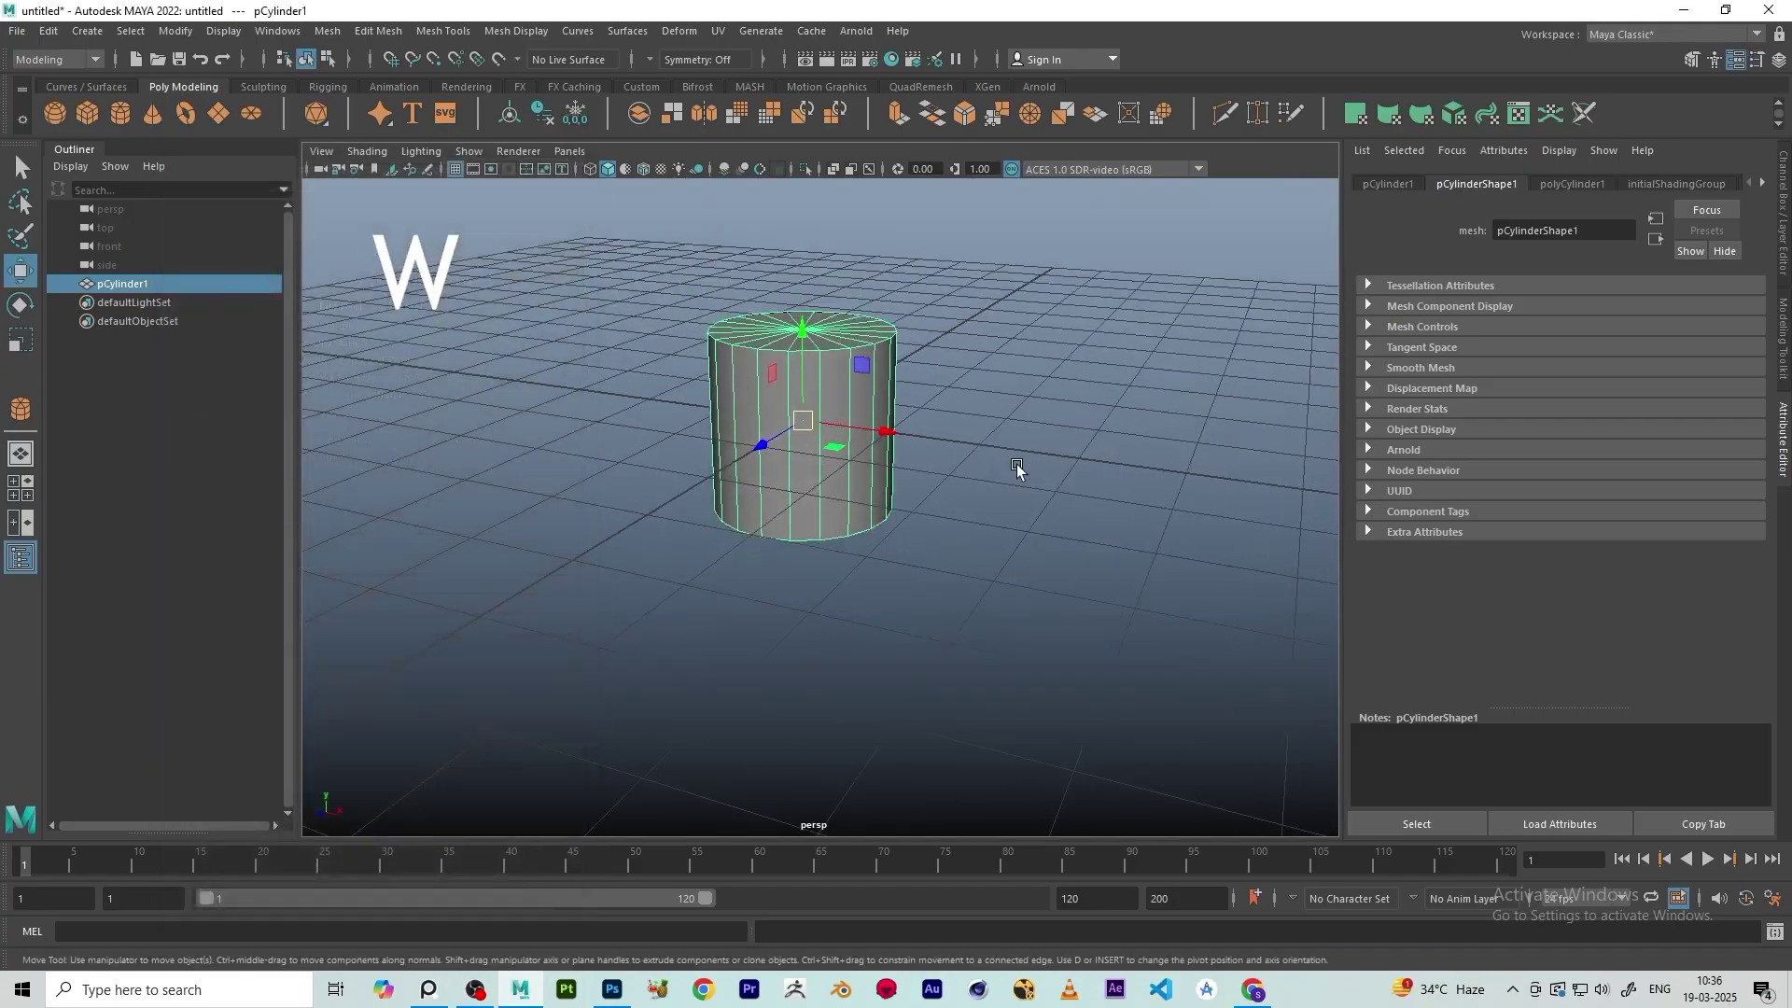
Try moving the cylinder along its Z axis and then upward along Y, undoing the moves
left_click_drag(1017, 463, 896, 486, "alt")
scroll(774, 499, "up", 3)
scroll(775, 499, "down", 3)
left_click_drag(774, 499, 602, 642, "alt")
key("ctrl+z")
key("ctrl+z")
left_click_drag(833, 562, 853, 219, "alt")
key("ctrl+z")
Move the cylinder slightly within the YZ plane using the manipulator's red plane handle
mouse_move(848, 373)
left_mouse_down("alt")
mouse_move(868, 467)
mouse_move(877, 404)
mouse_move(778, 384)
mouse_move(793, 468)
mouse_move(790, 438)
mouse_move(840, 383)
left_mouse_up("alt")
scroll(834, 364, "up", 3)
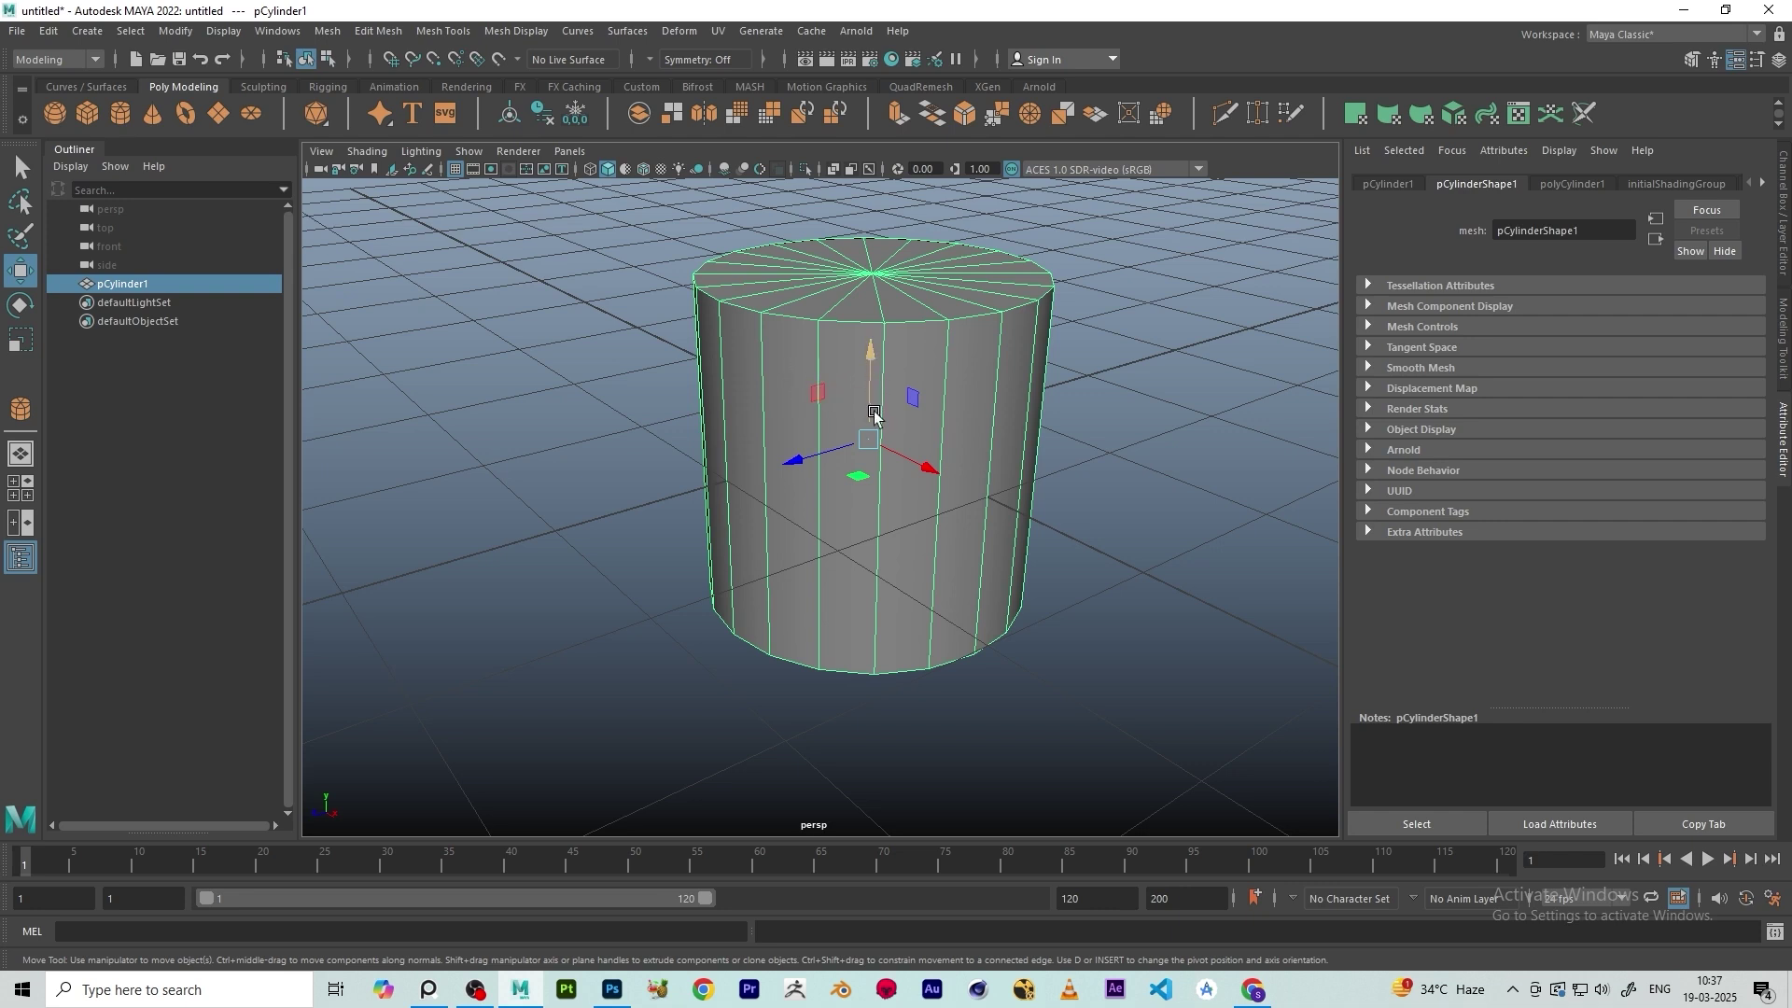
left_click(872, 345)
left_click_drag(818, 384, 950, 611)
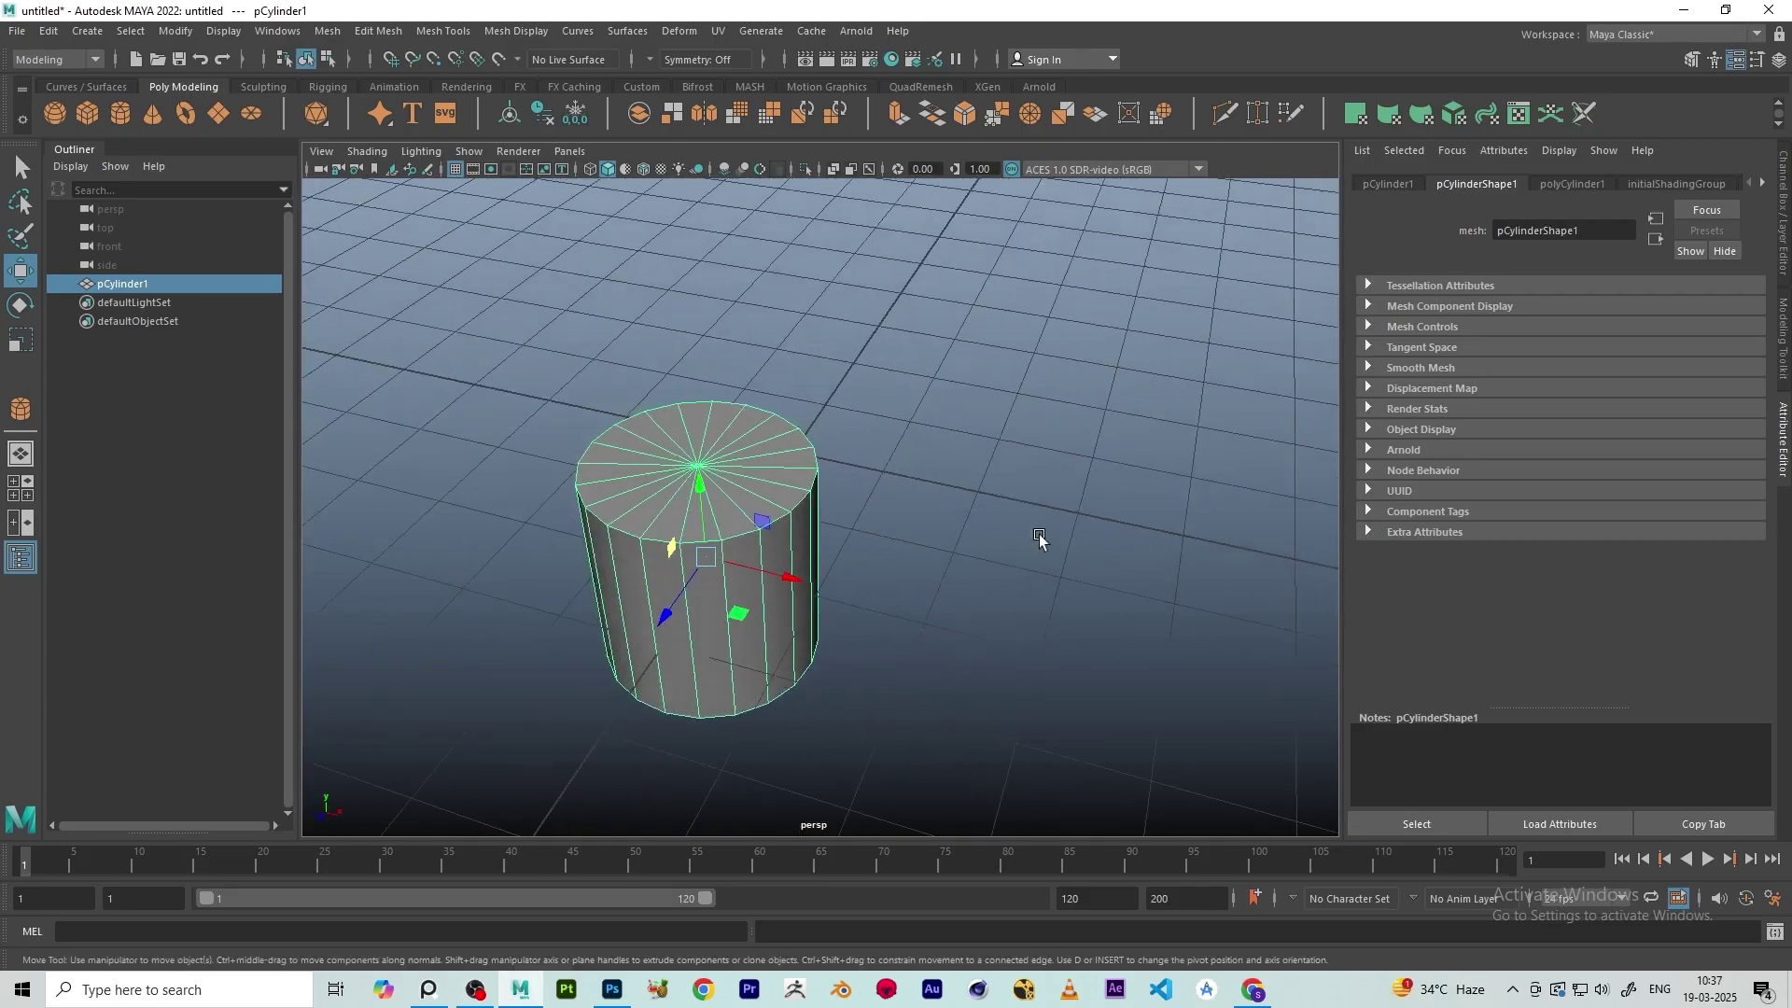
Try an X-axis move and undo it, then shift the cylinder well off the grid within the YZ plane
left_click_drag(793, 580, 1307, 691)
key("ctrl+z")
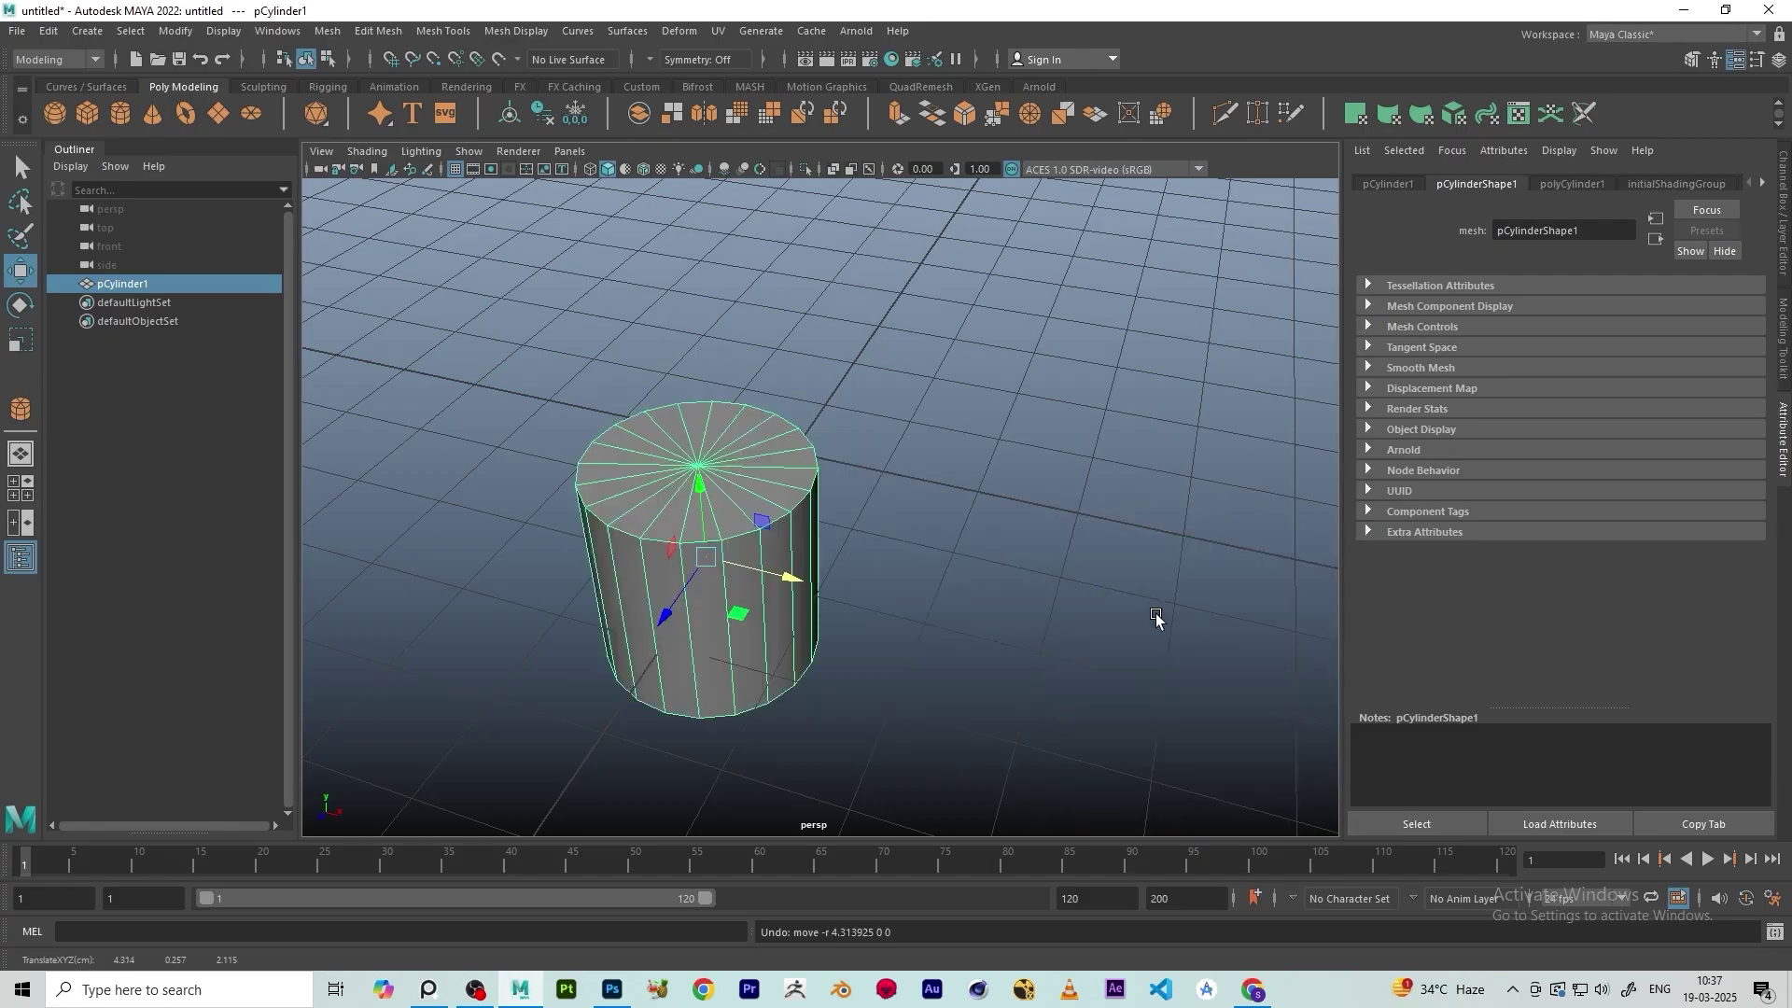
left_click_drag(1156, 618, 1258, 506, "alt")
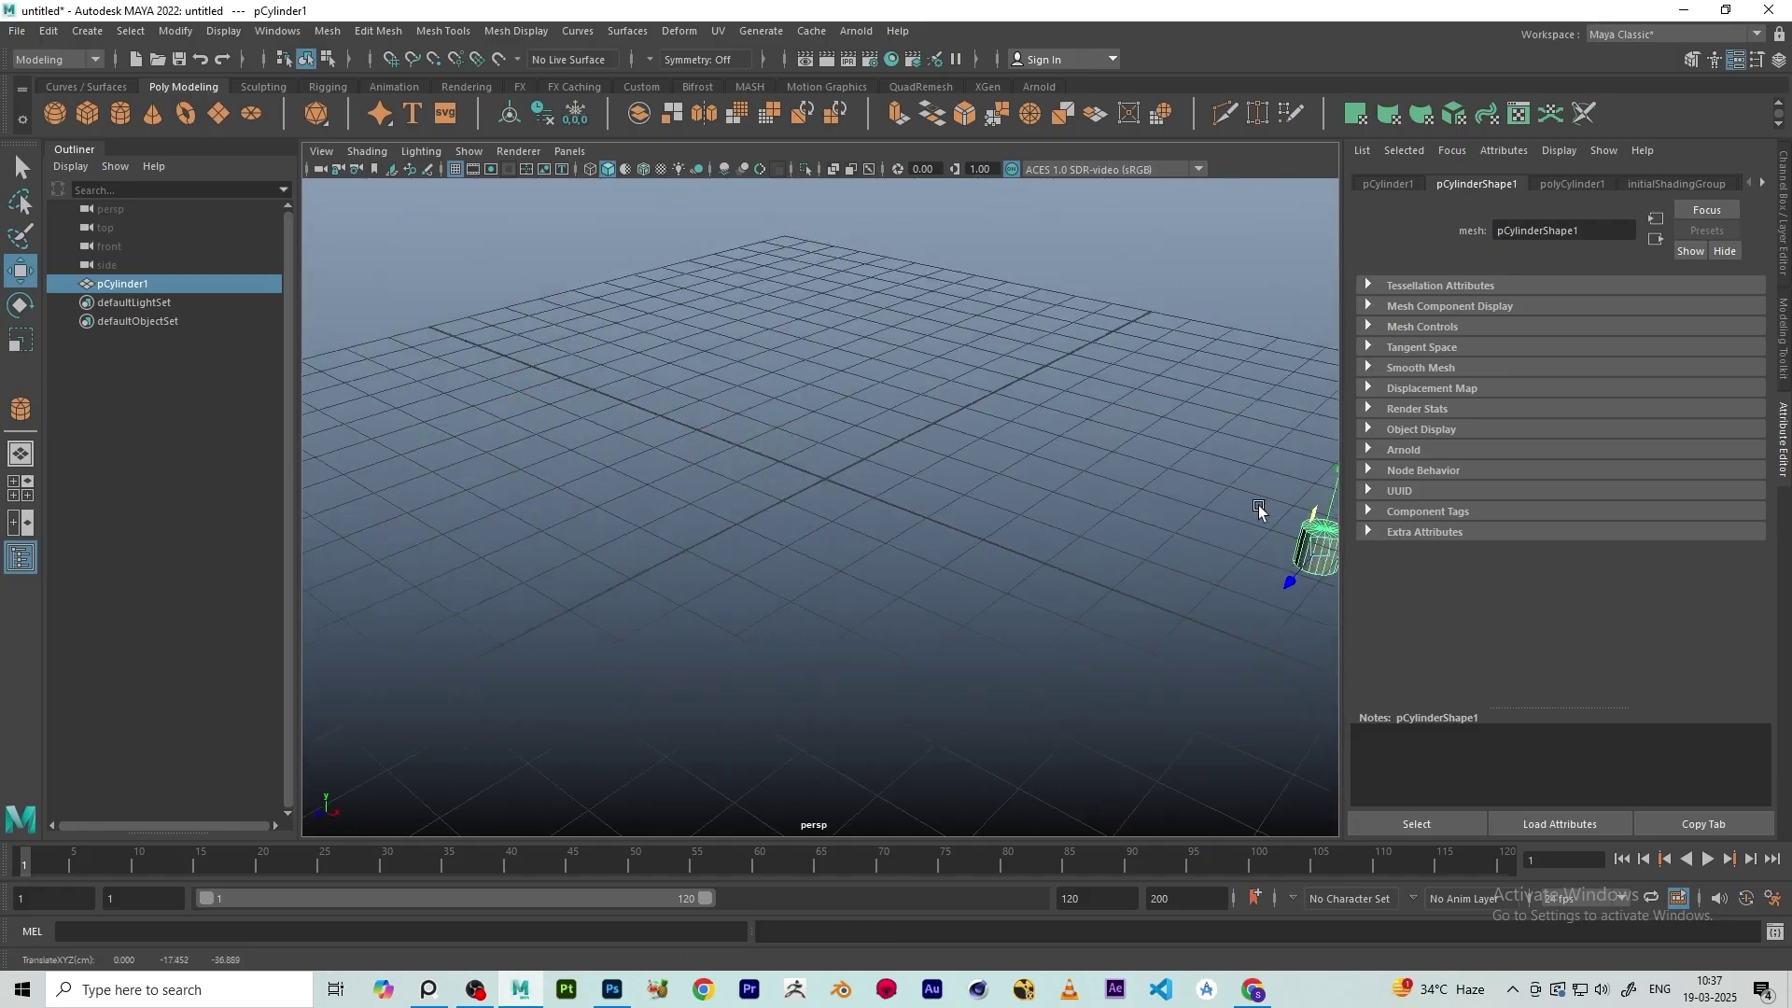
left_click_drag(1228, 584, 1015, 424, "alt")
Try moving the off-grid cylinder along its X axis and then its Z axis, undoing each move
left_click_drag(1027, 272, 981, 500)
key("ctrl+z")
right_click_drag(972, 528, 925, 476, "alt")
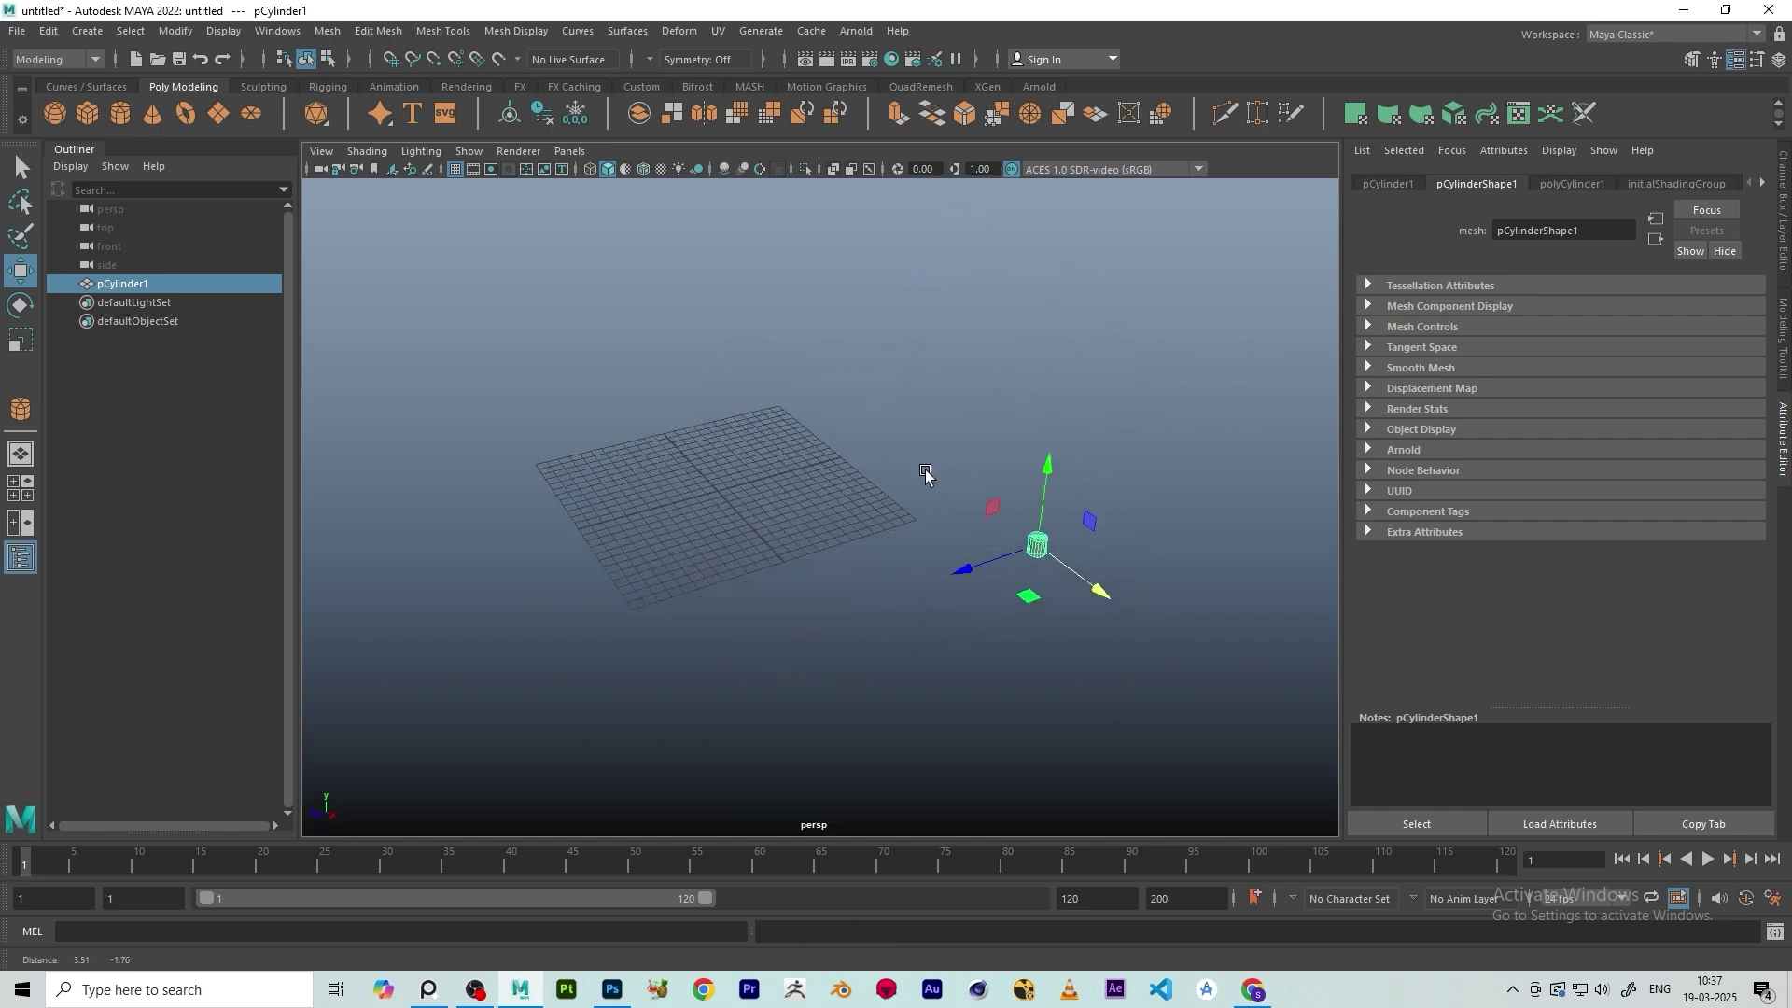
left_click_drag(925, 474, 1009, 472, "alt")
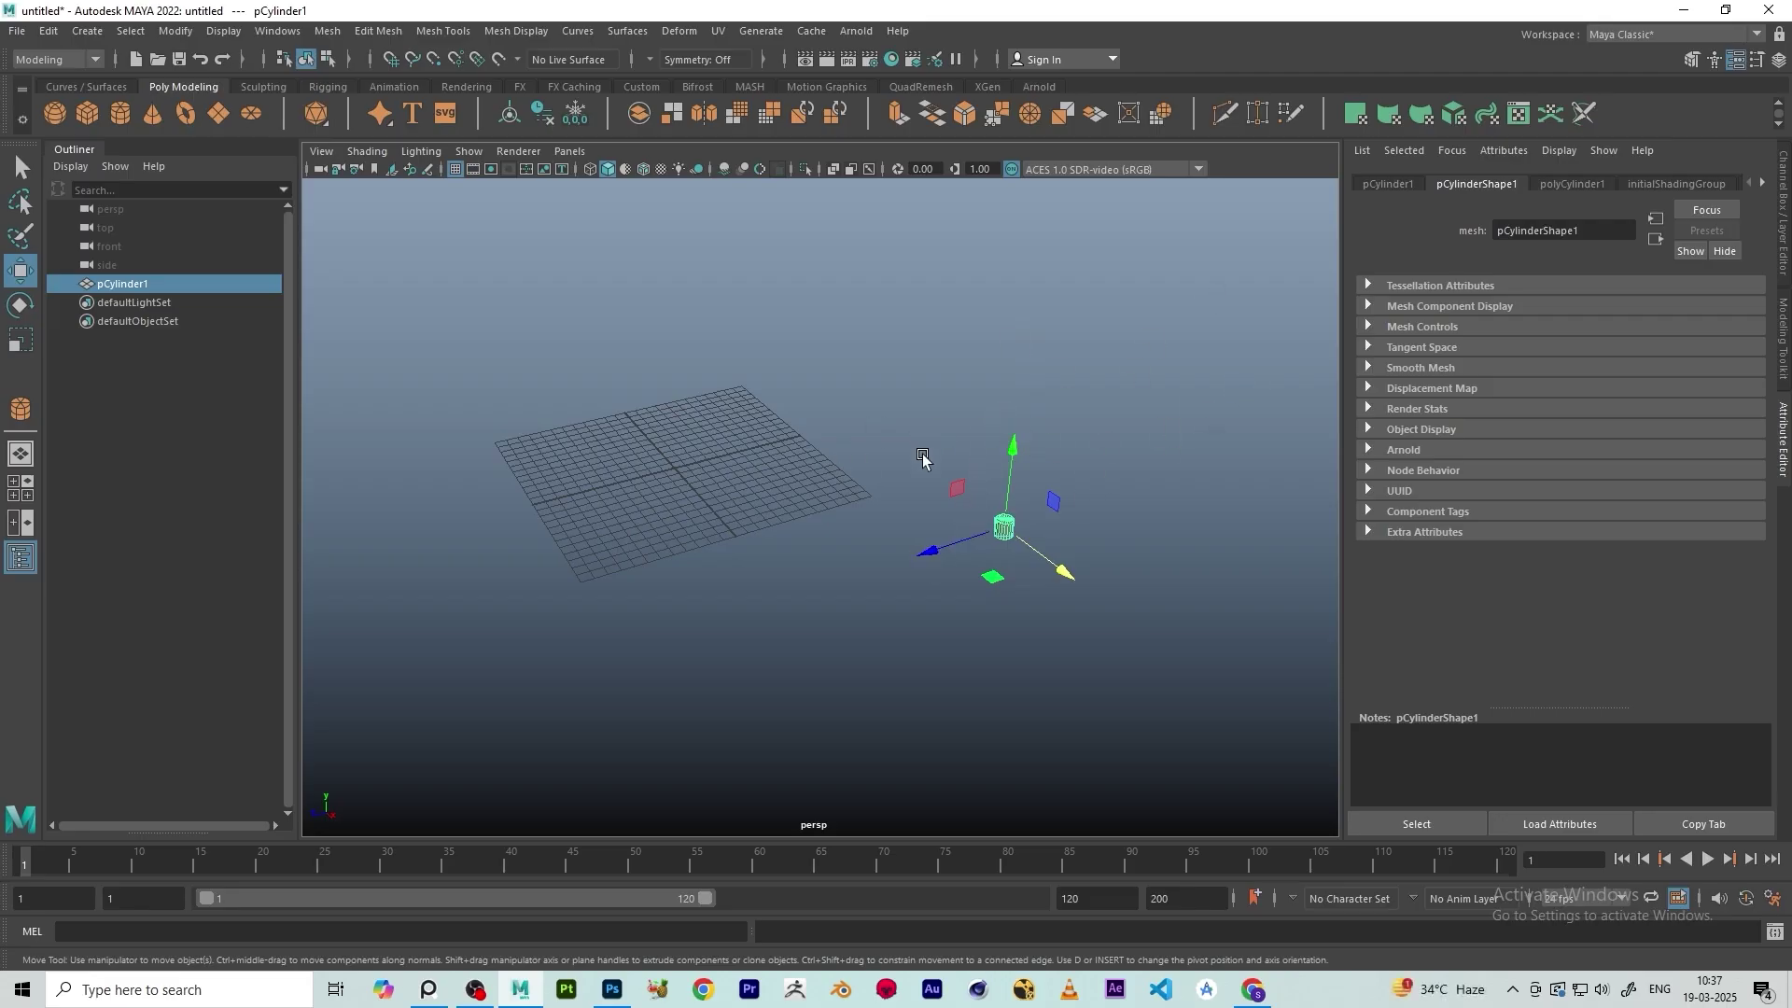
left_click_drag(924, 456, 966, 450, "alt")
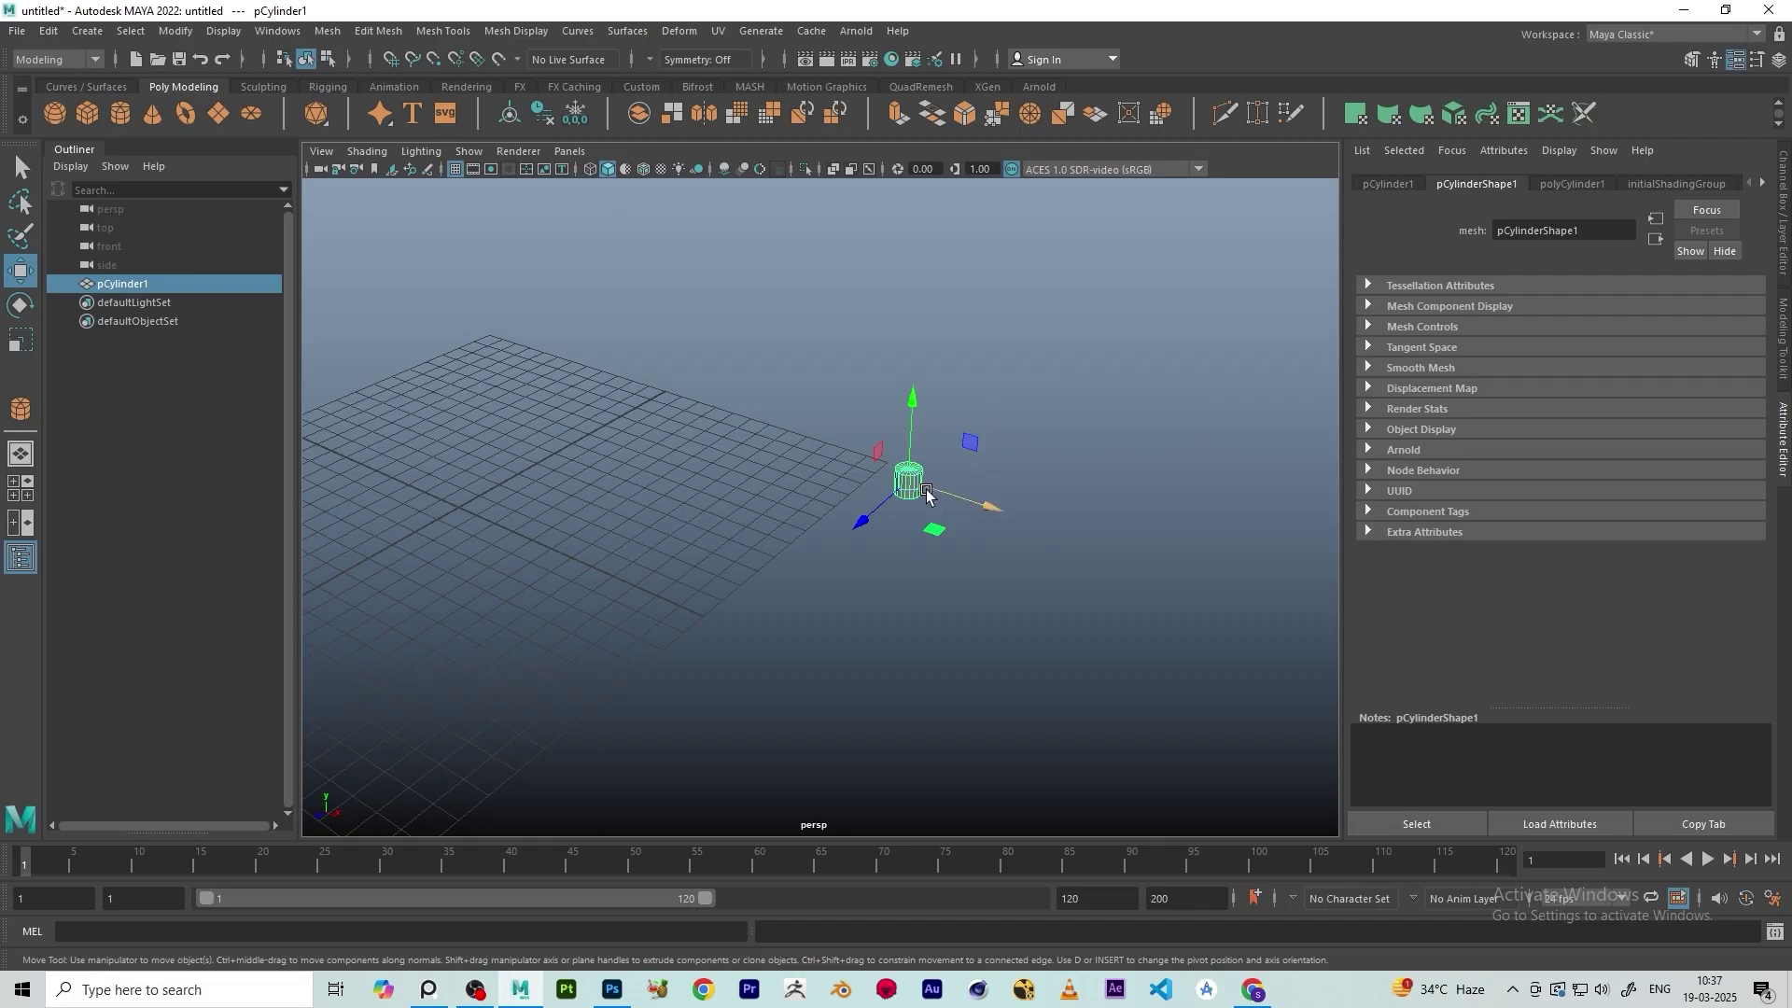
left_click_drag(911, 364, 942, 387, "alt")
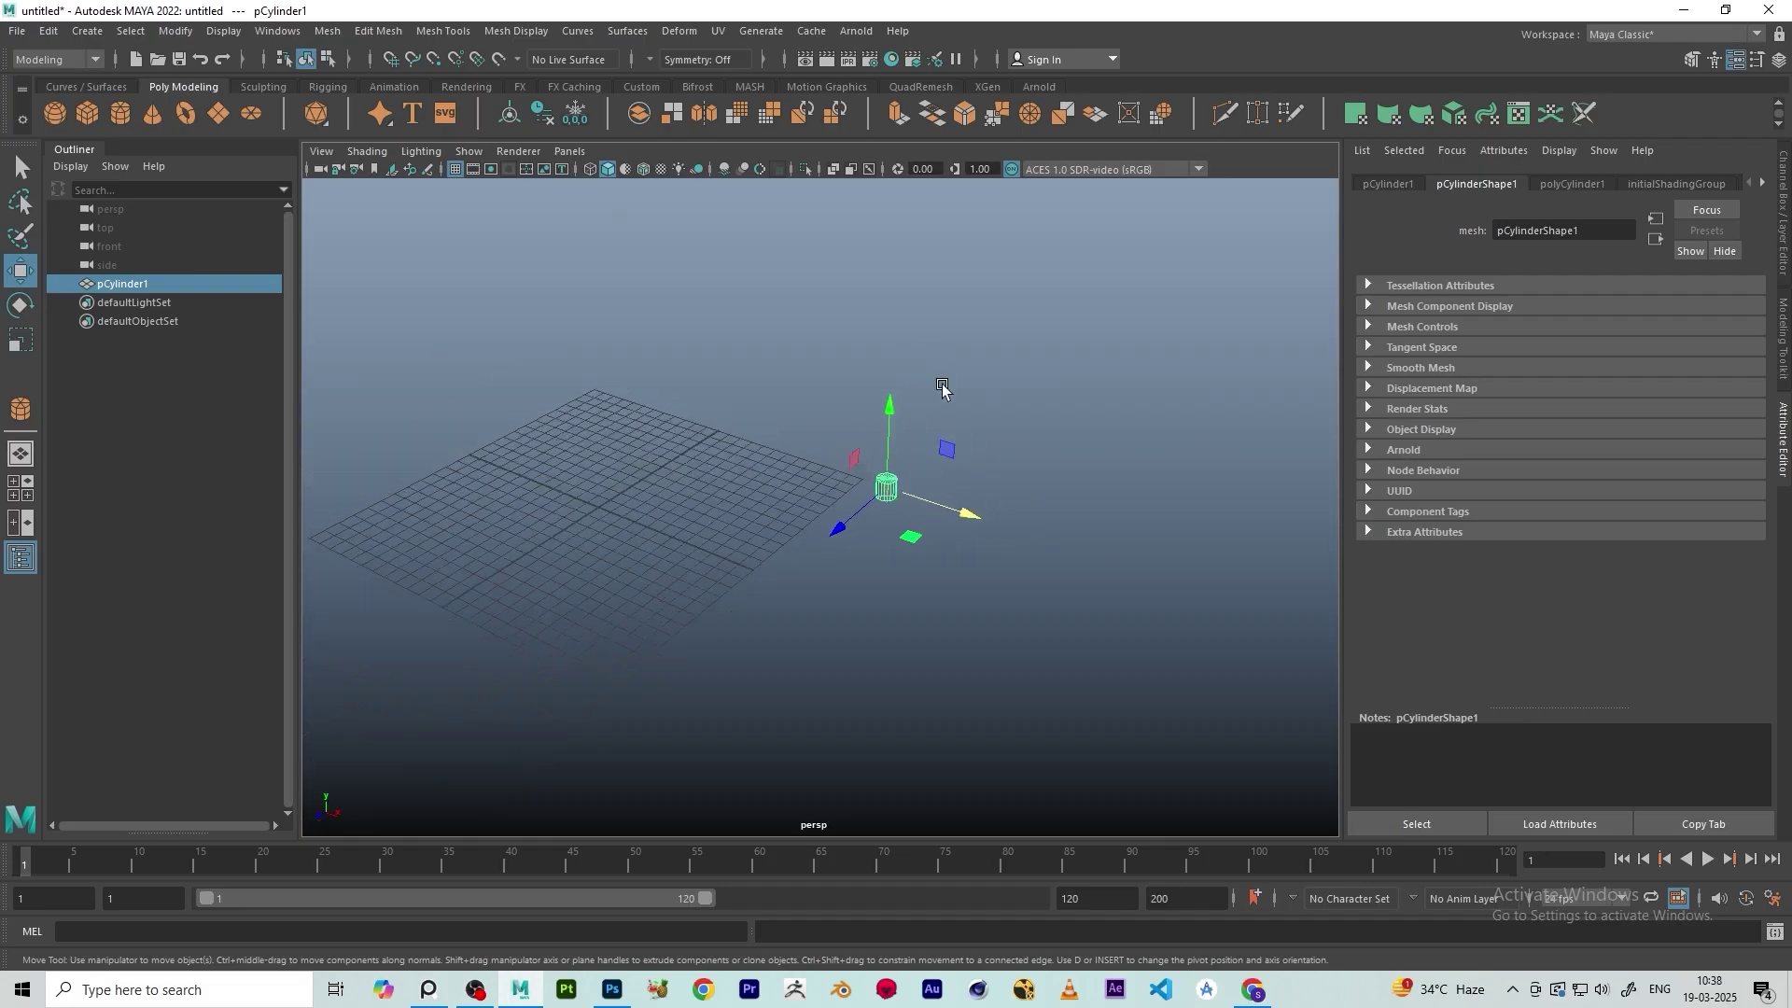
left_click_drag(885, 492, 512, 704, "alt")
key("ctrl+z")
left_click_drag(977, 607, 1028, 512, "alt")
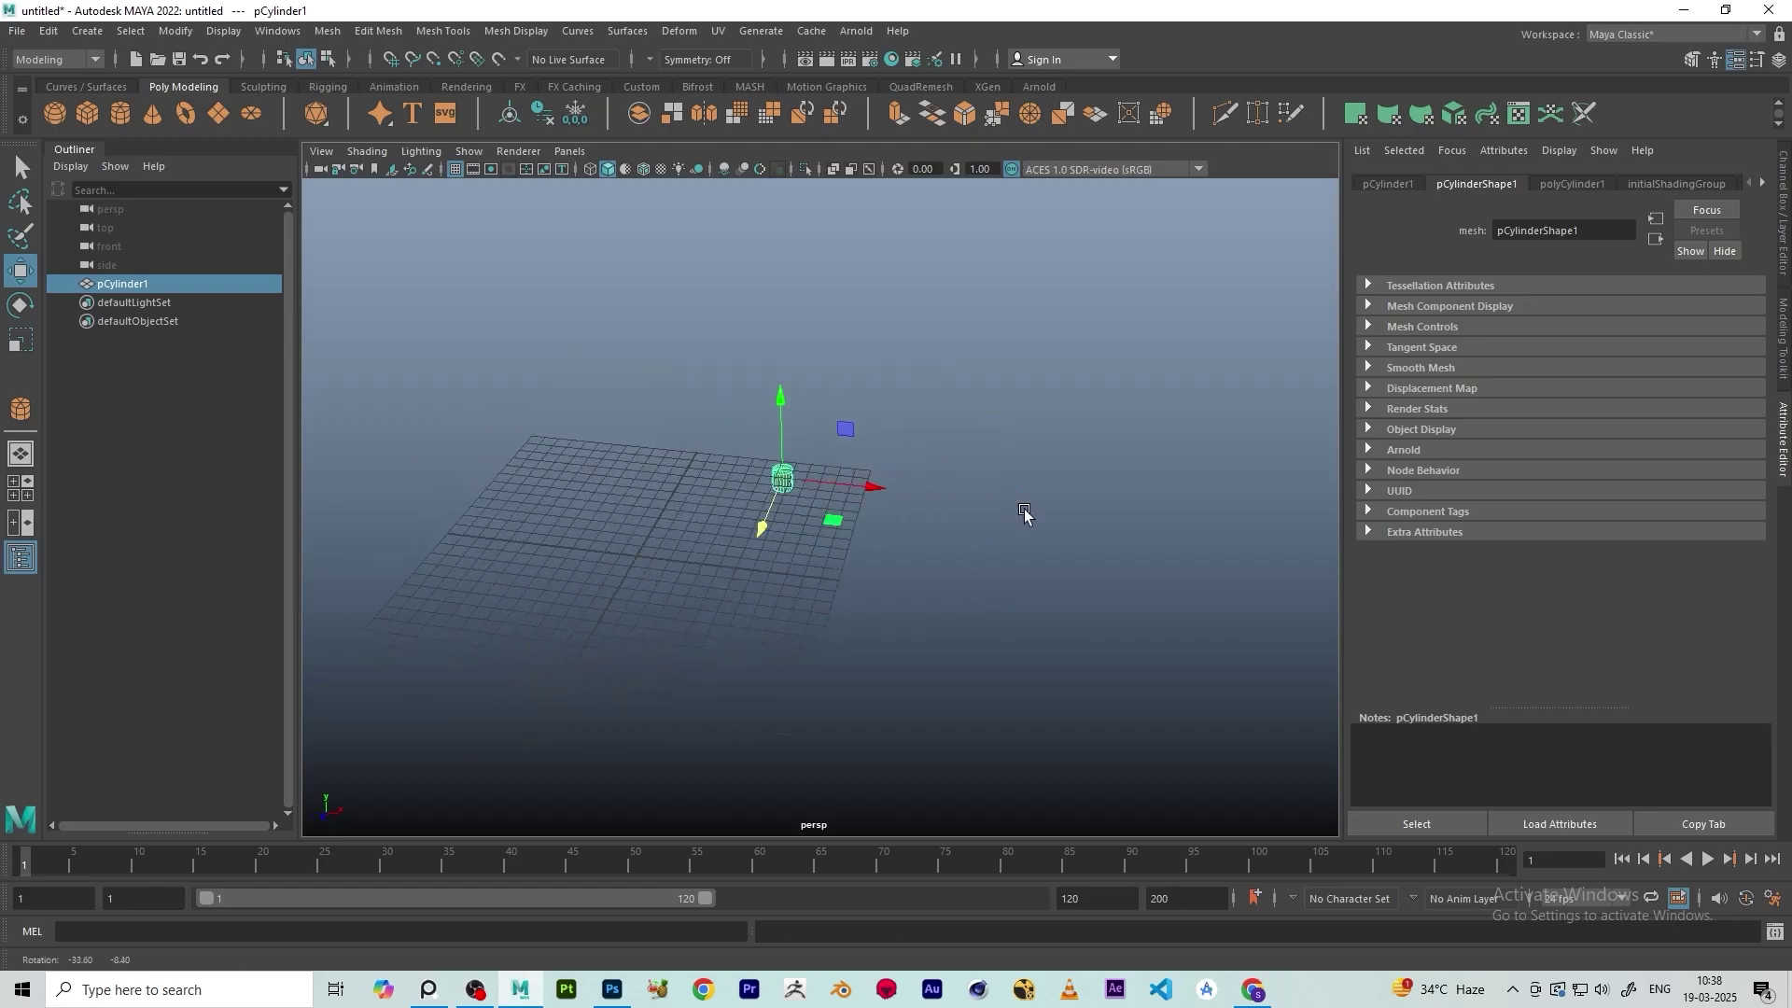
Move the cylinder within the XY plane to well below the grid using the blue plane handle
left_click_drag(844, 430, 635, 767)
left_click_drag(688, 651, 635, 463, "alt")
middle_click_drag(1047, 705, 1033, 564, "alt")
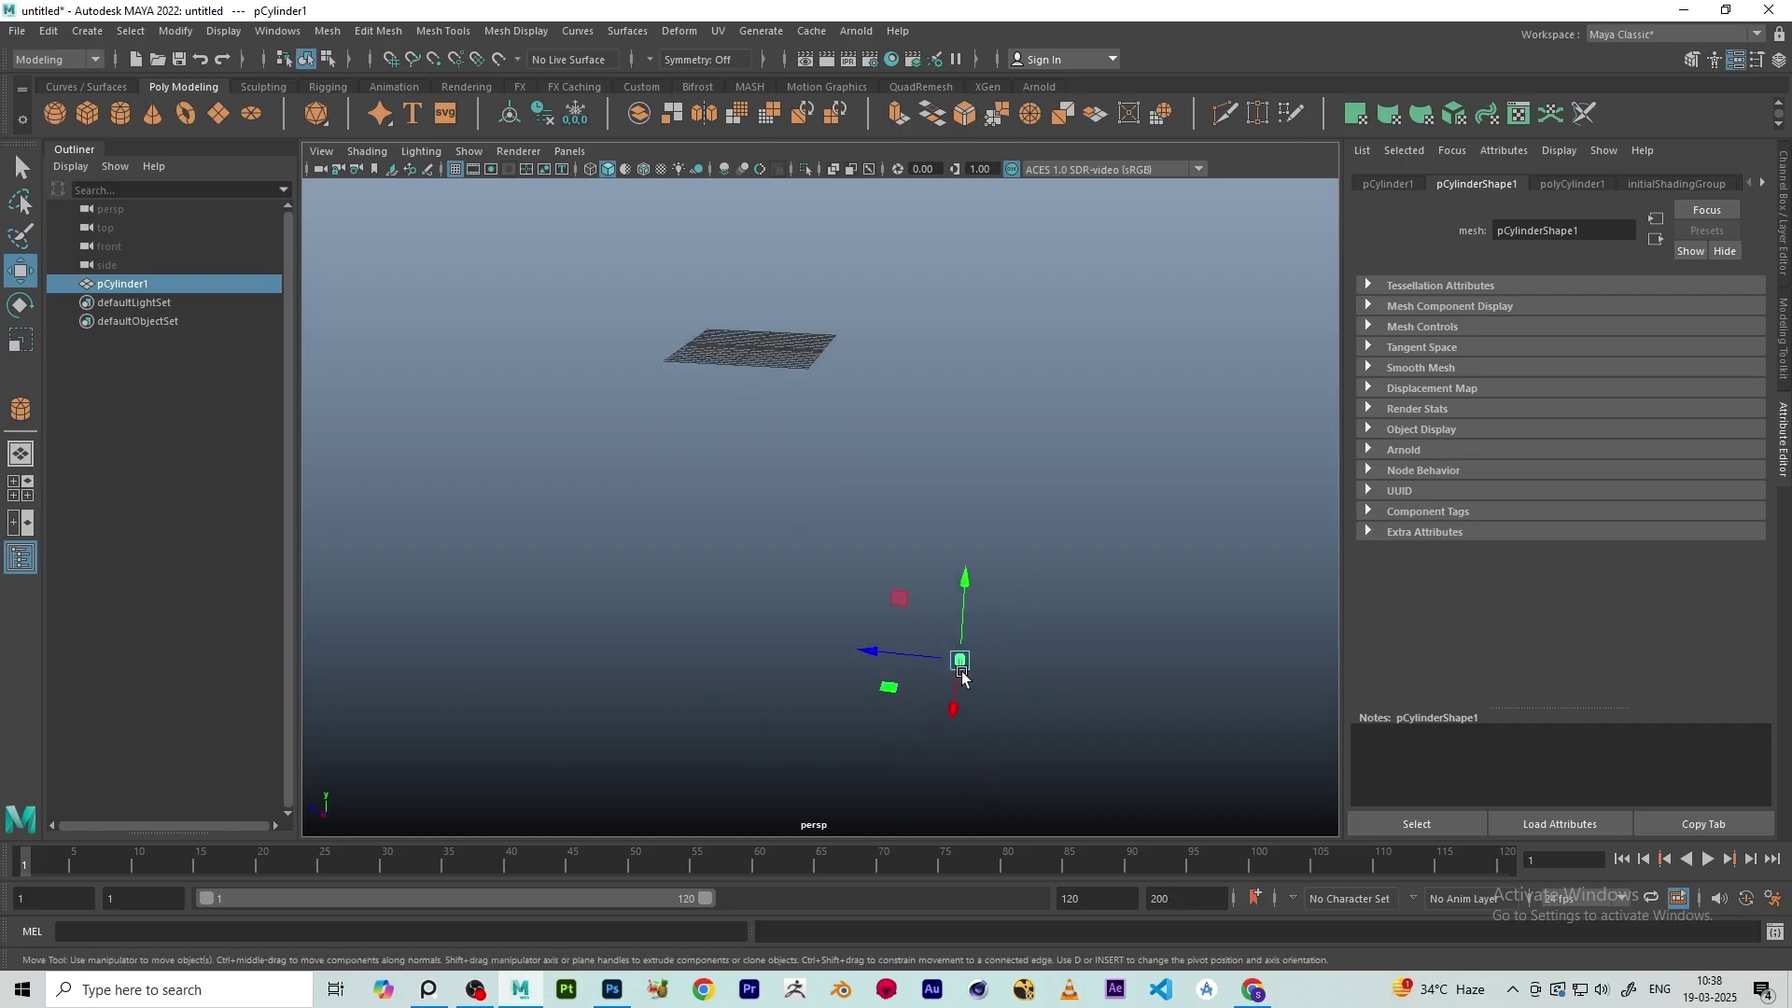
left_click_drag(960, 672, 1008, 663, "alt")
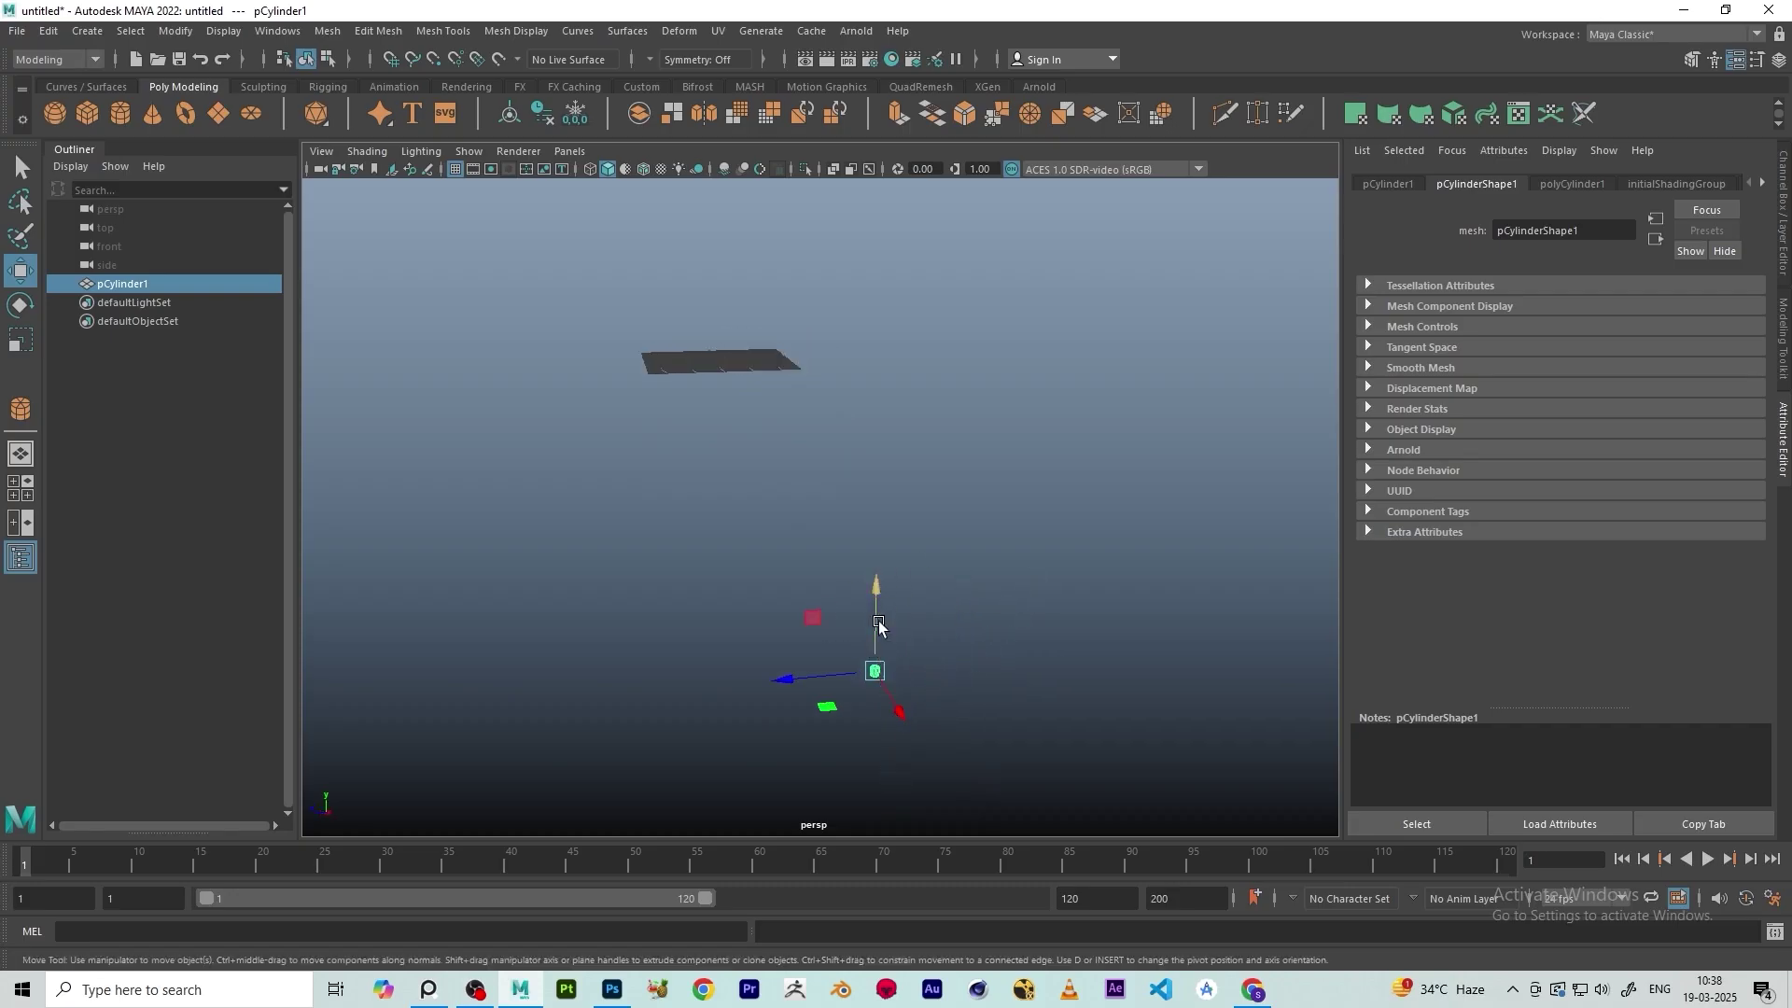
Delete the selected cylinder that sits well below the grid
left_click_drag(880, 620, 731, 683, "alt")
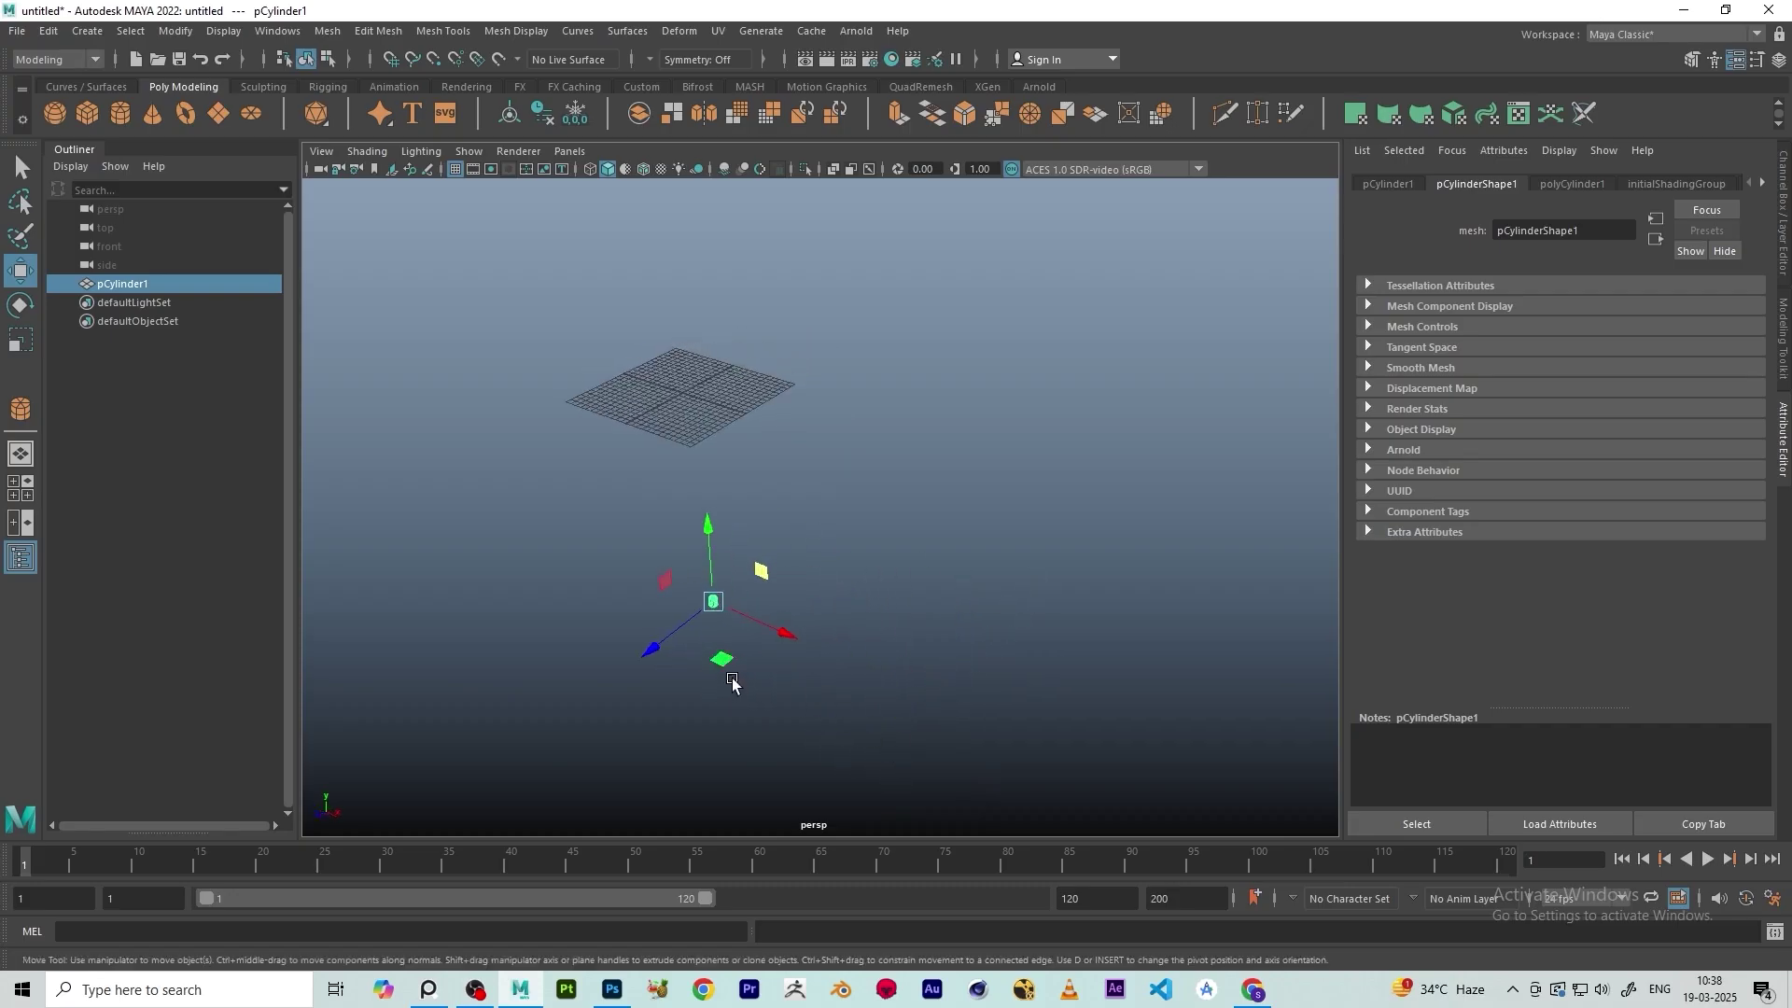
scroll(733, 681, "up", 1)
scroll(727, 600, "down", 1)
key("Delete")
Create a polygon cylinder at the grid centre, frame it in the view and delete it again
scroll(602, 403, "up", 2)
left_click_drag(602, 404, 724, 572, "alt")
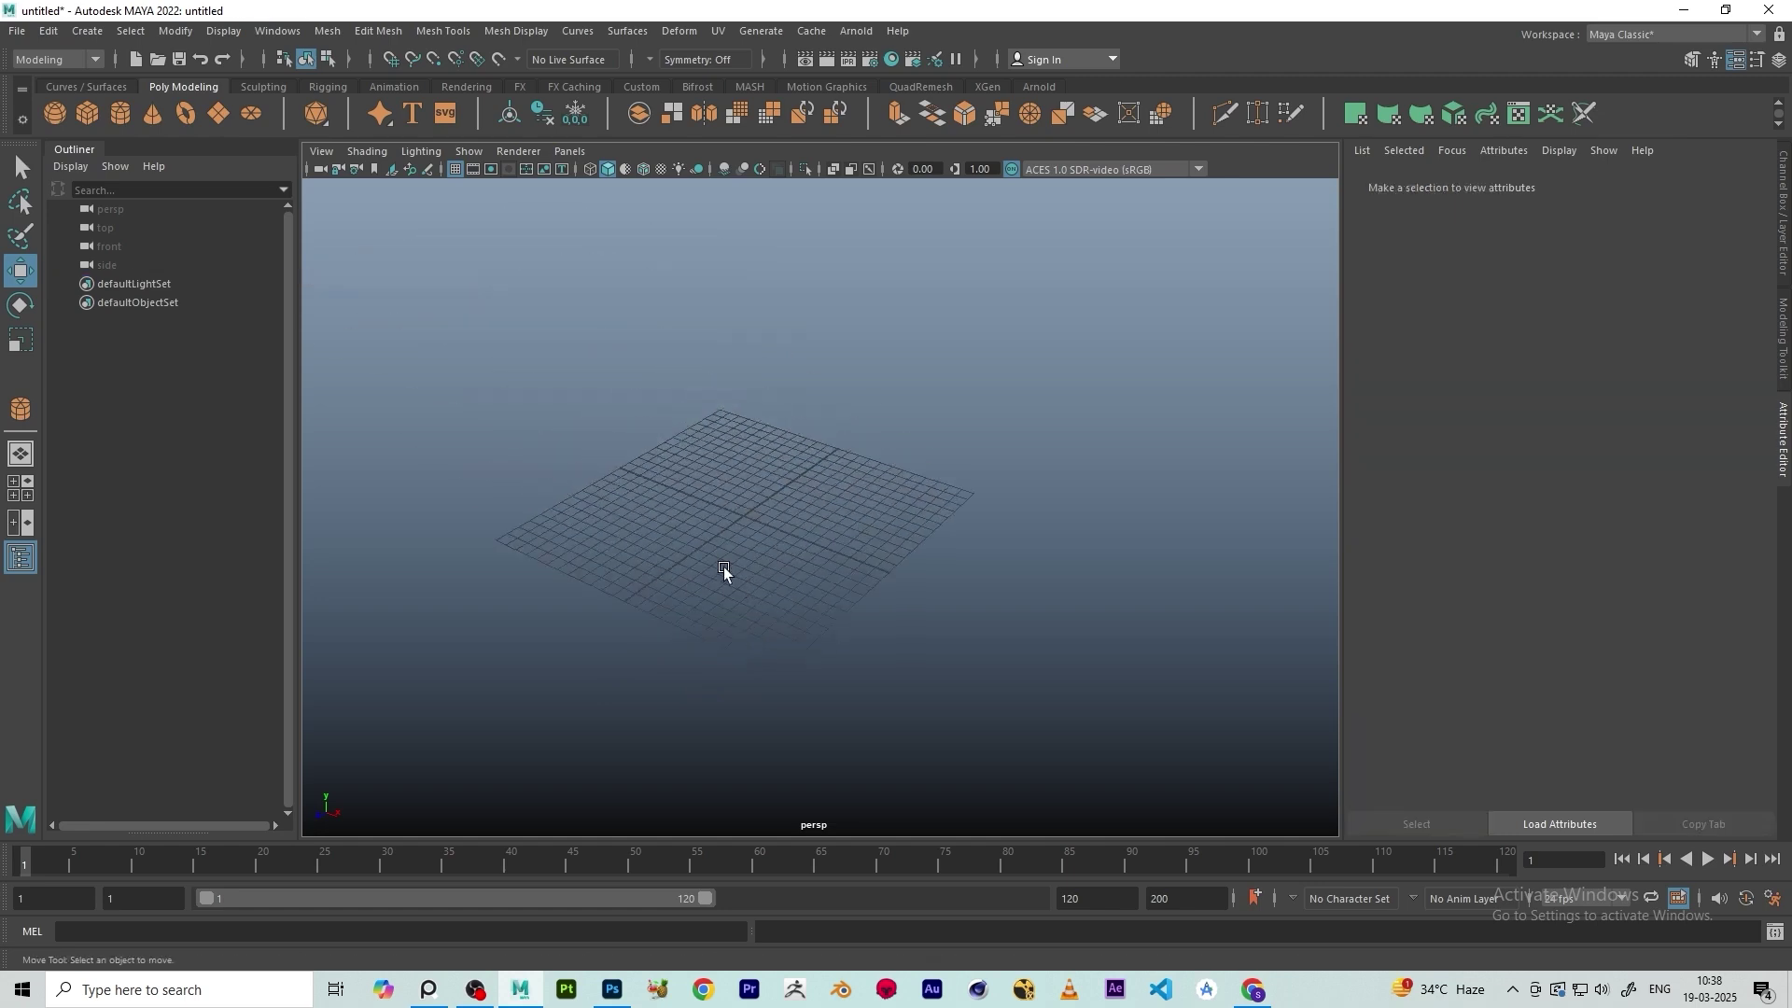
right_click_drag(724, 572, 853, 607, "alt")
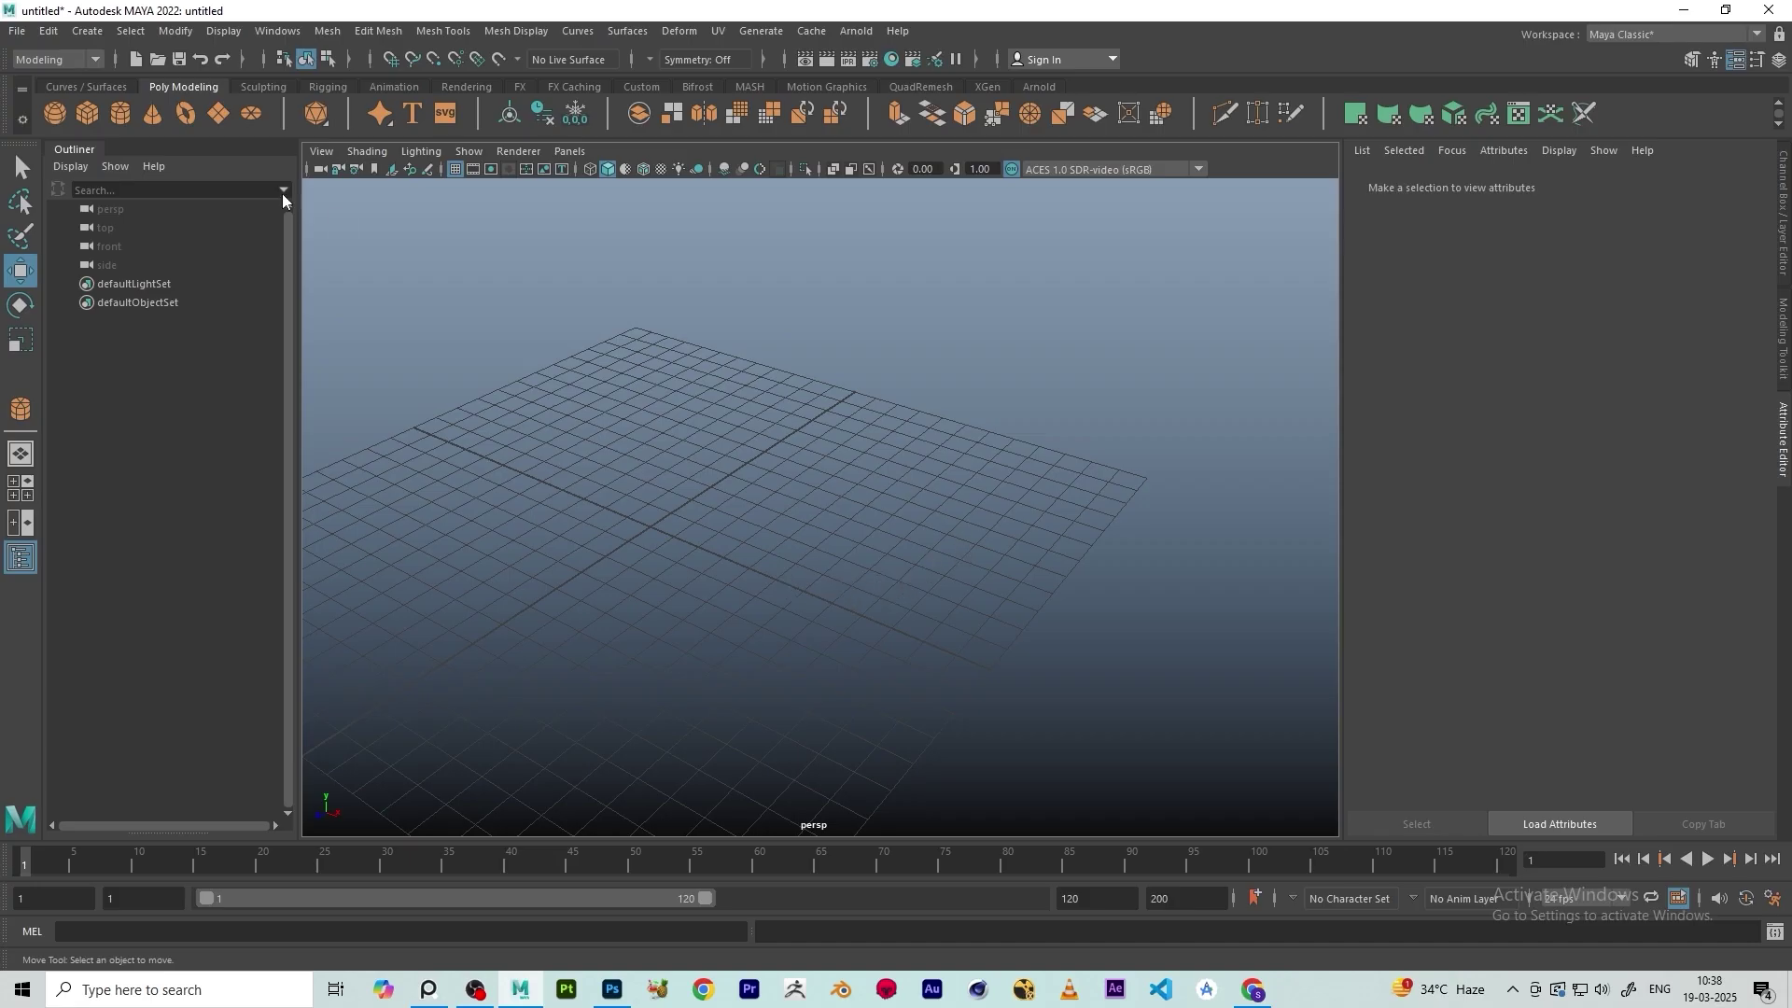
left_click(120, 113)
key("f")
middle_click_drag(867, 494, 912, 495, "alt")
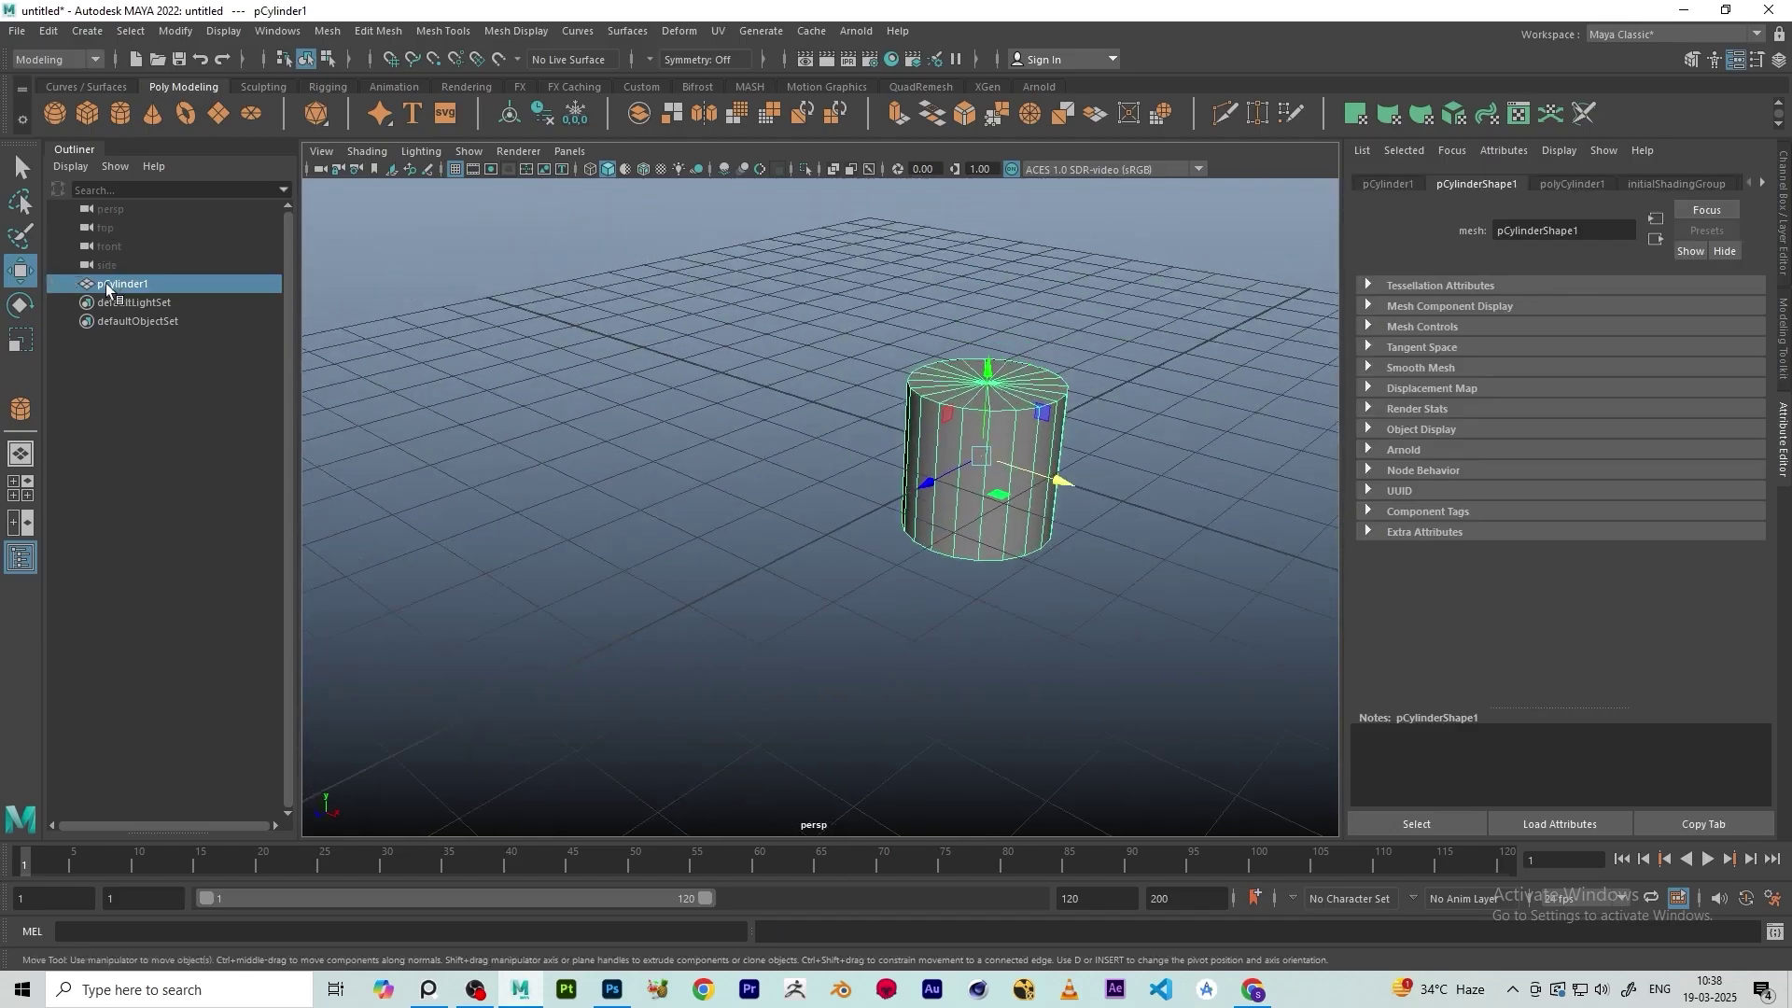
key("Delete")
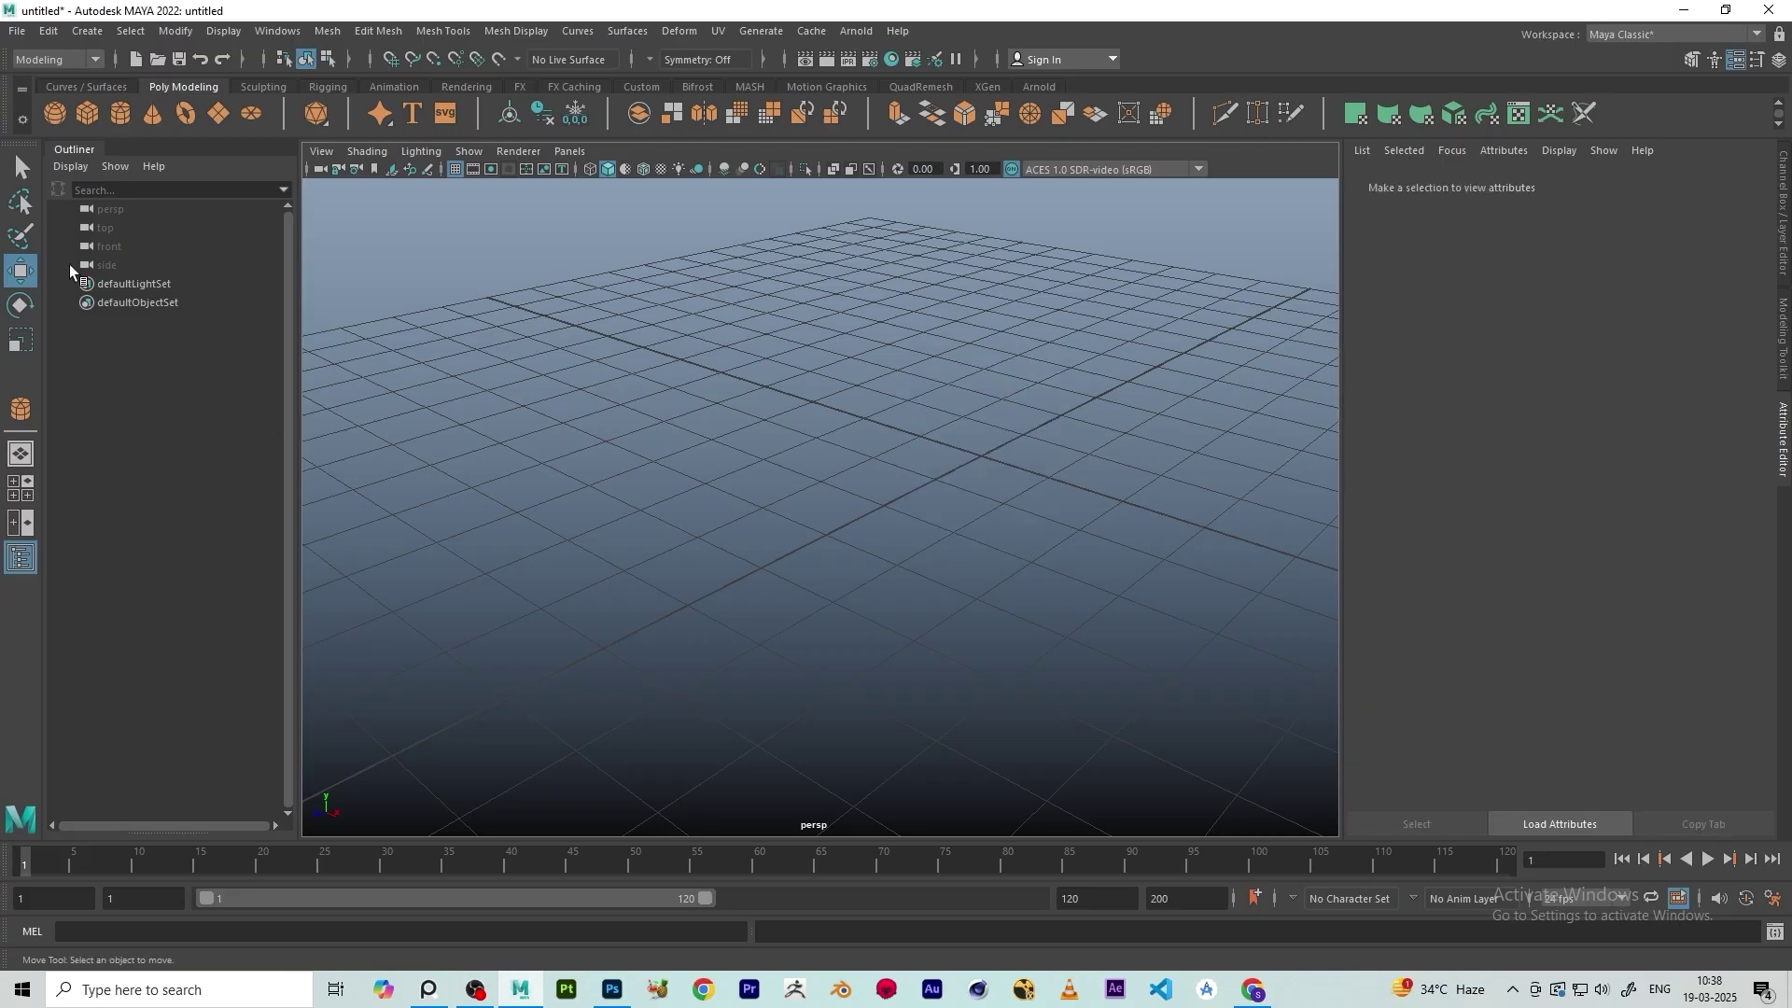
Create a new polygon cylinder at the grid centre and practise selecting it by marquee and by its name, pCylinder1
left_click(121, 113)
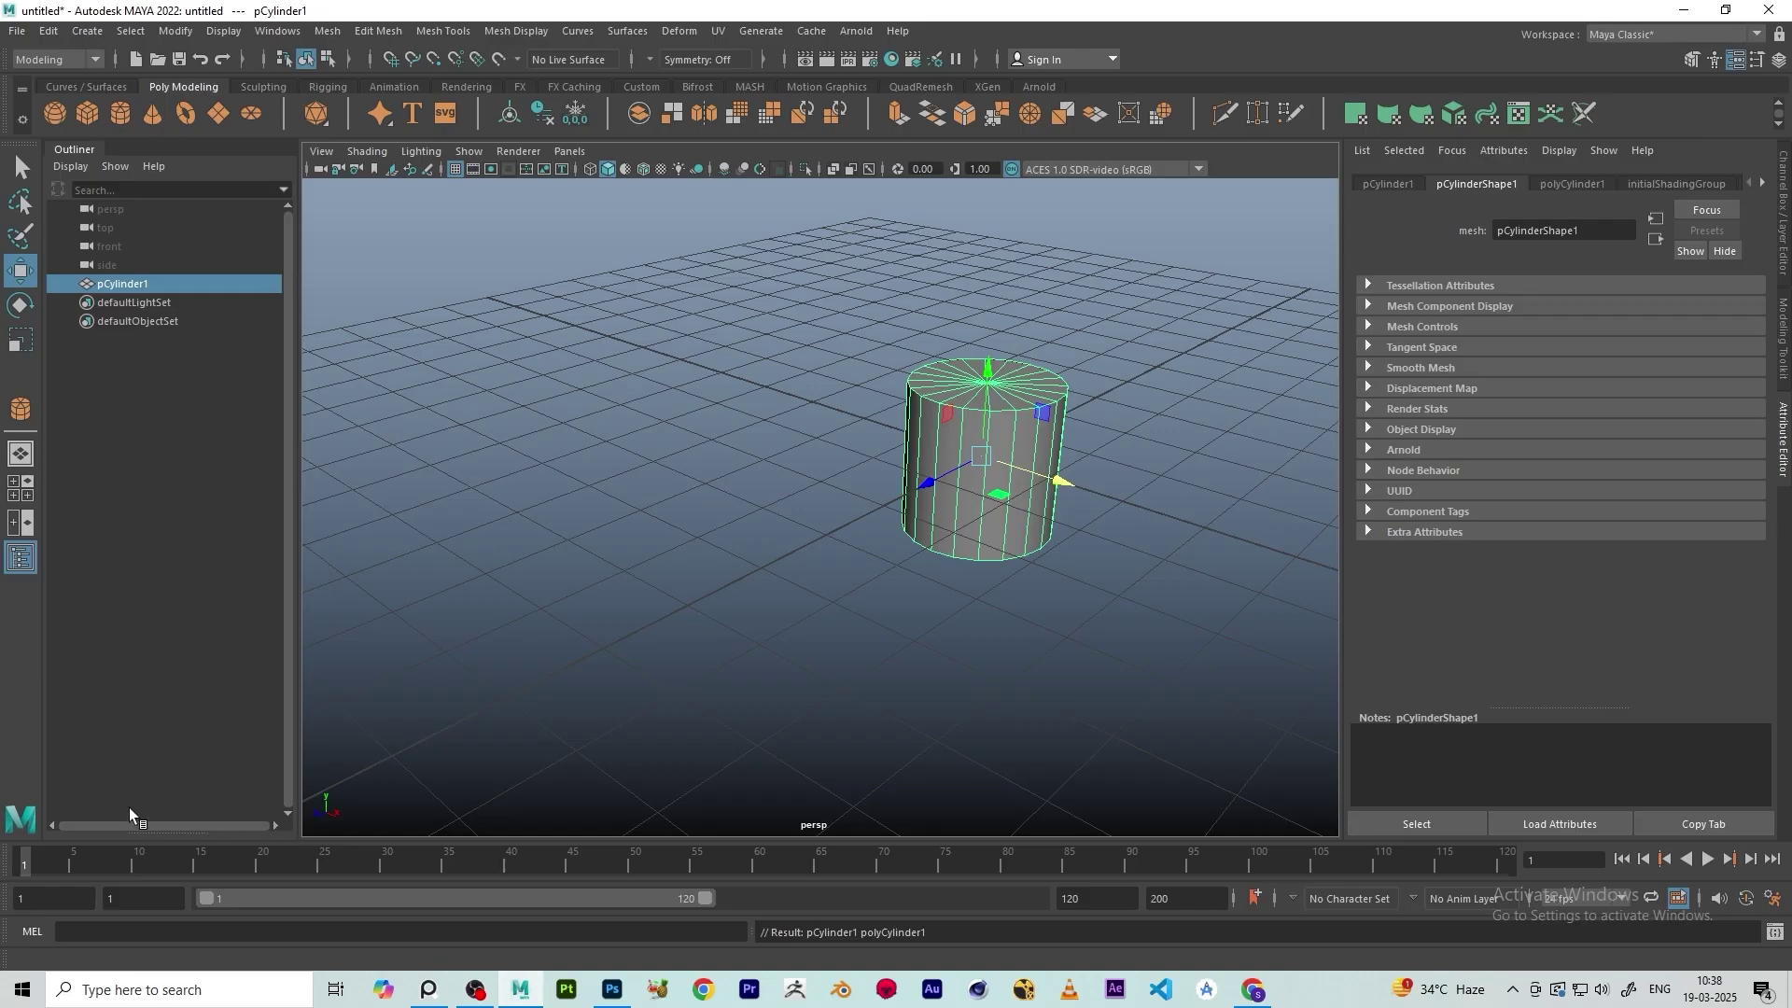
scroll(512, 396, "down", 5)
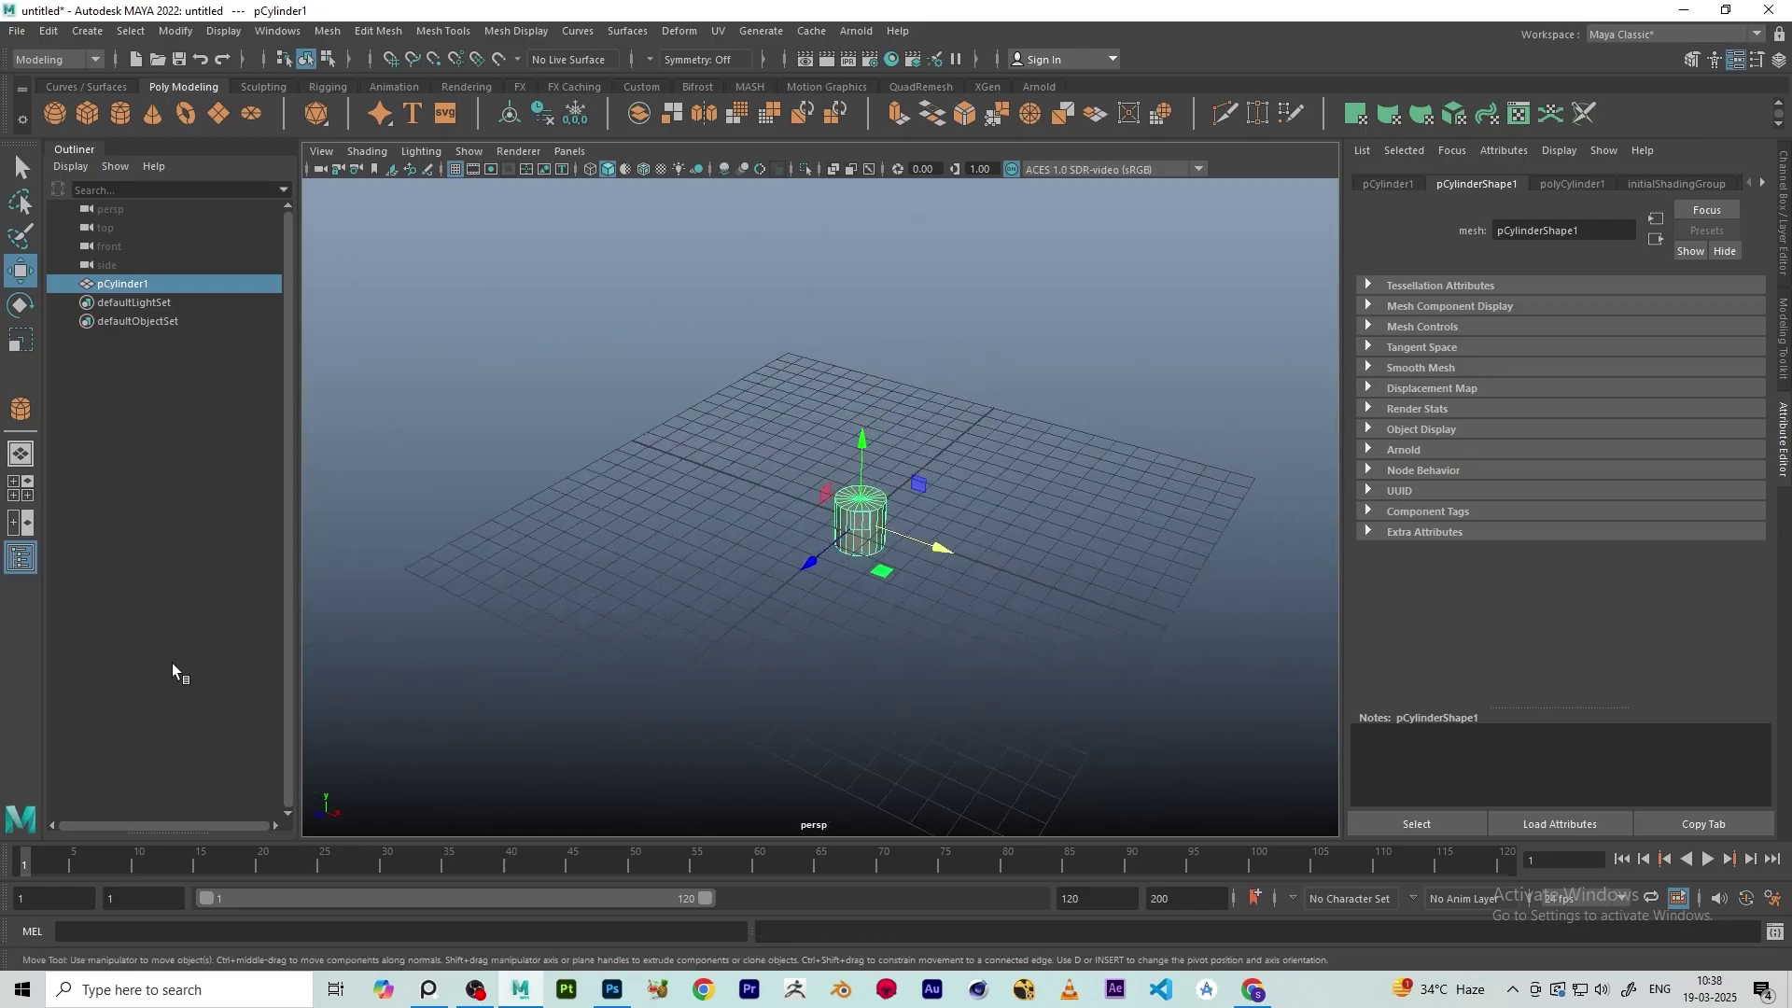
left_click(620, 352)
left_click_drag(609, 349, 1012, 700)
left_click(136, 411)
left_click(112, 286)
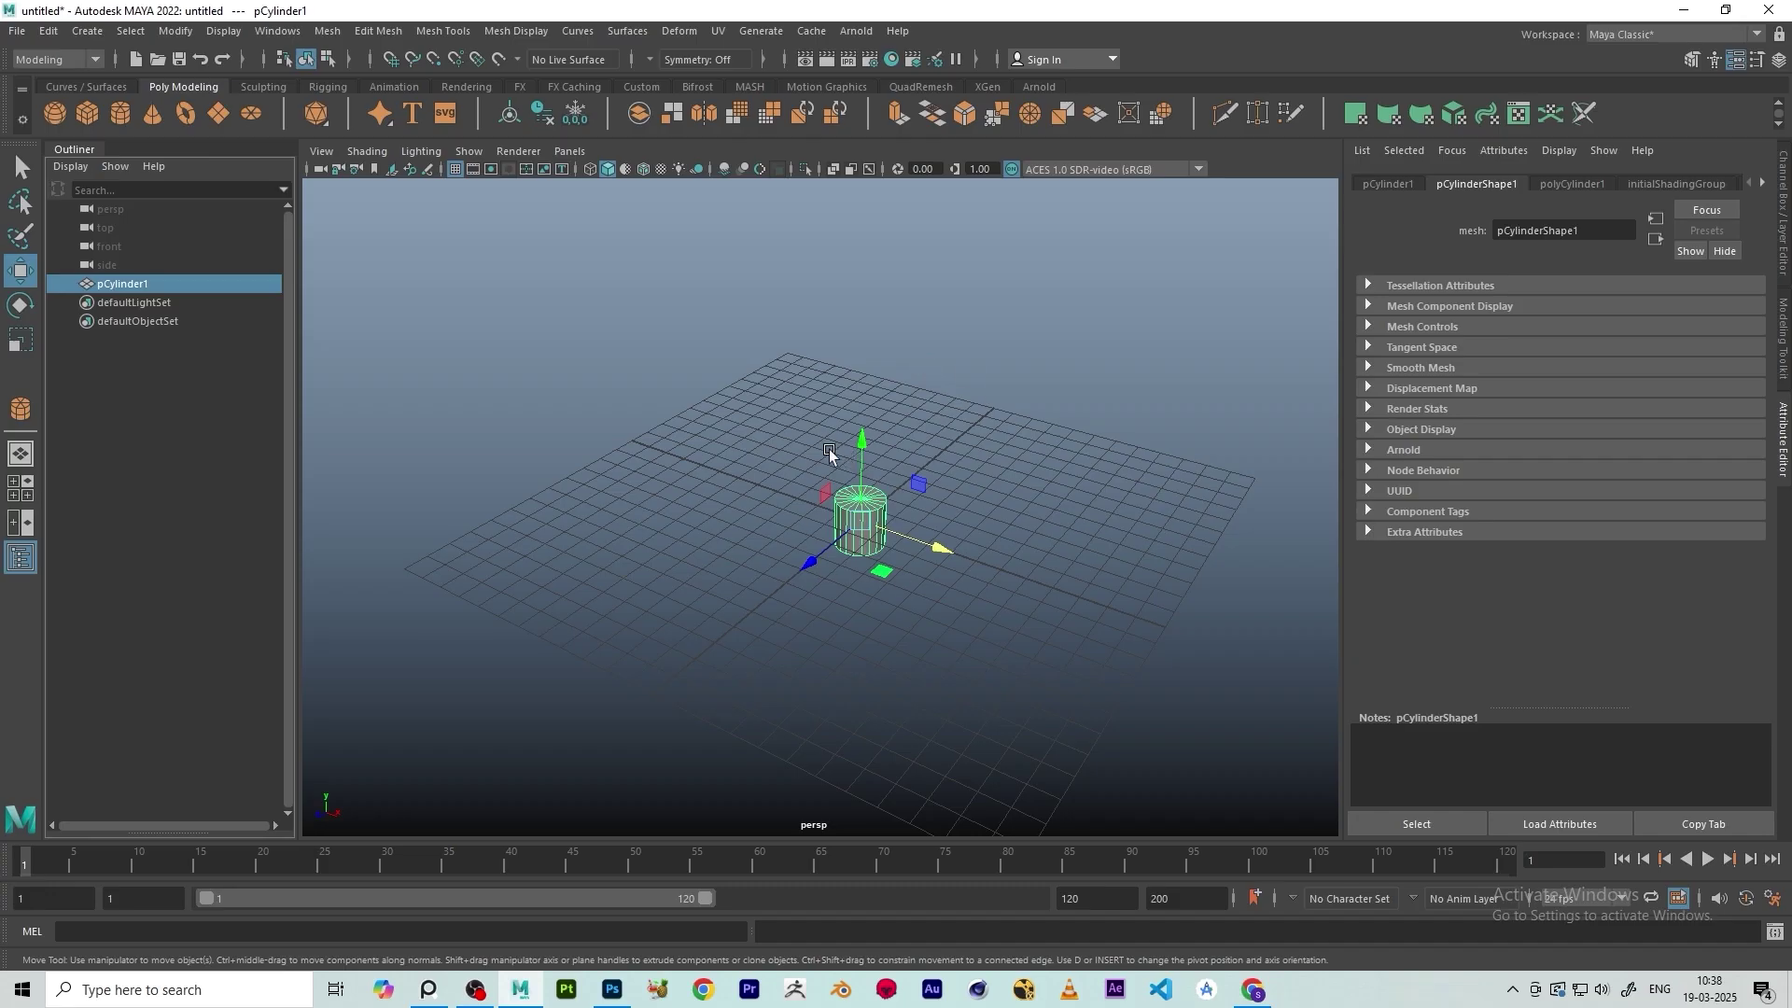
Pan until the cylinder is out of view, clear the selection, then reselect pCylinder1 by name and frame it
scroll(830, 452, "down", 6)
middle_click_drag(948, 519, 1061, 474, "alt")
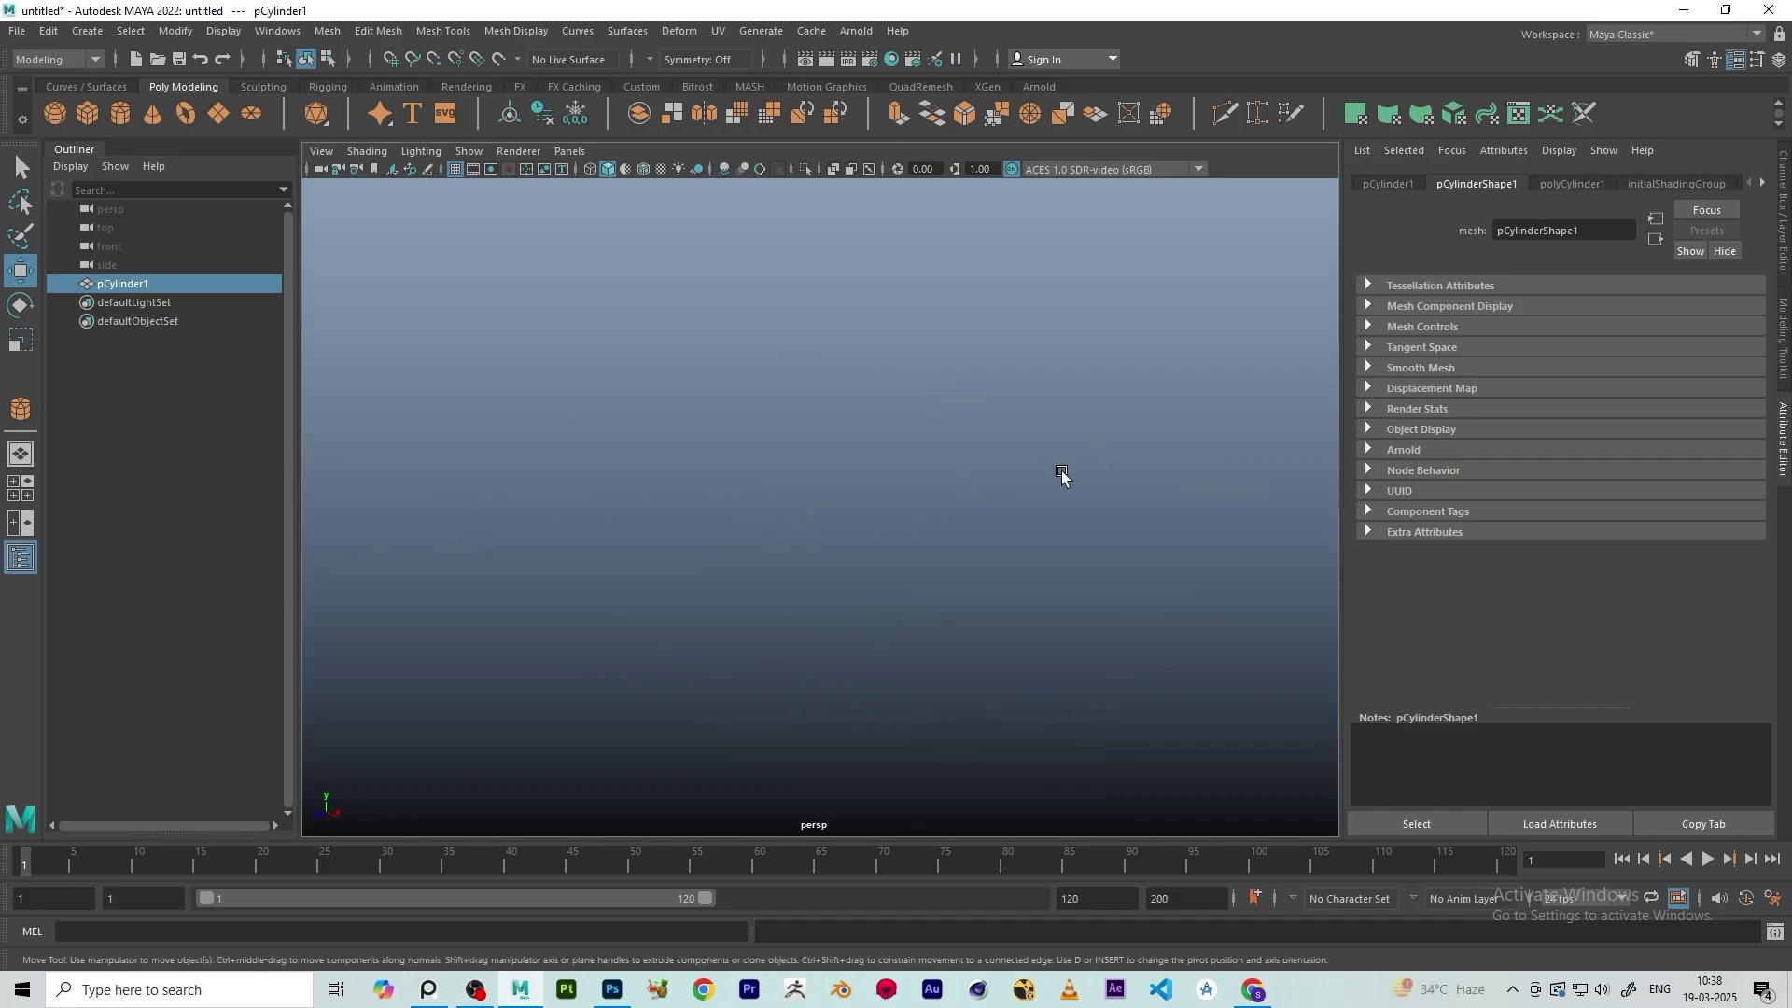
left_click(175, 390)
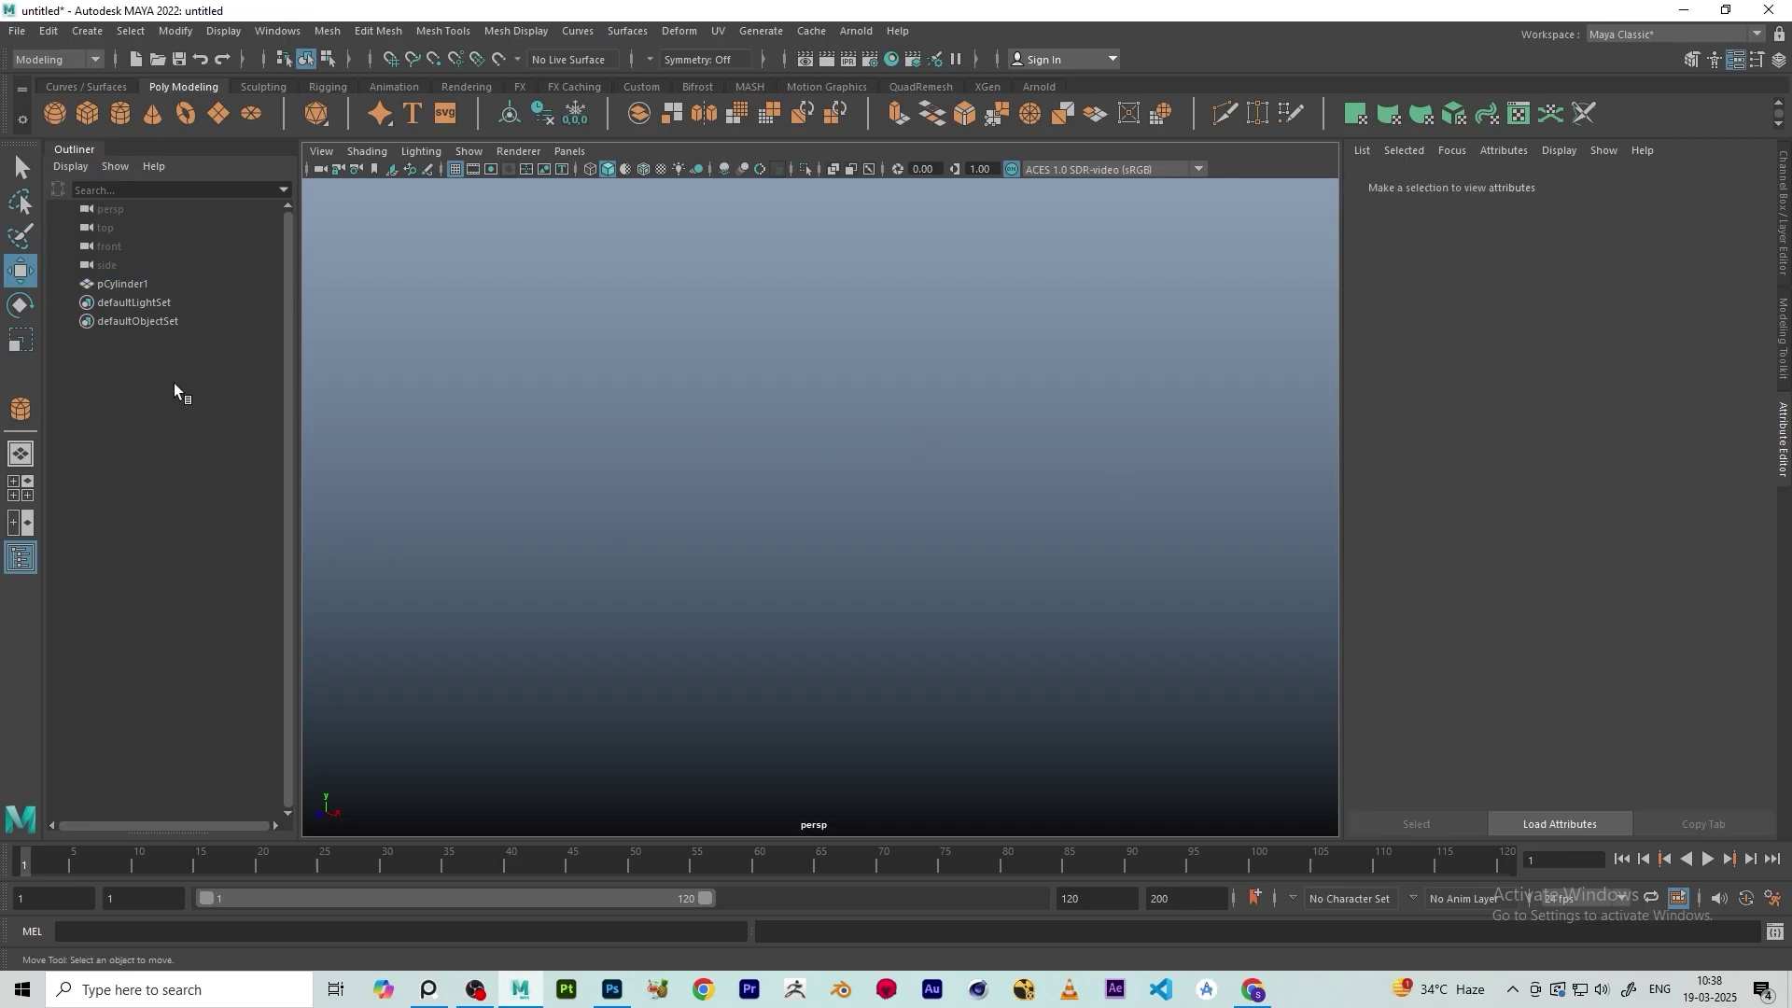
left_click(110, 283)
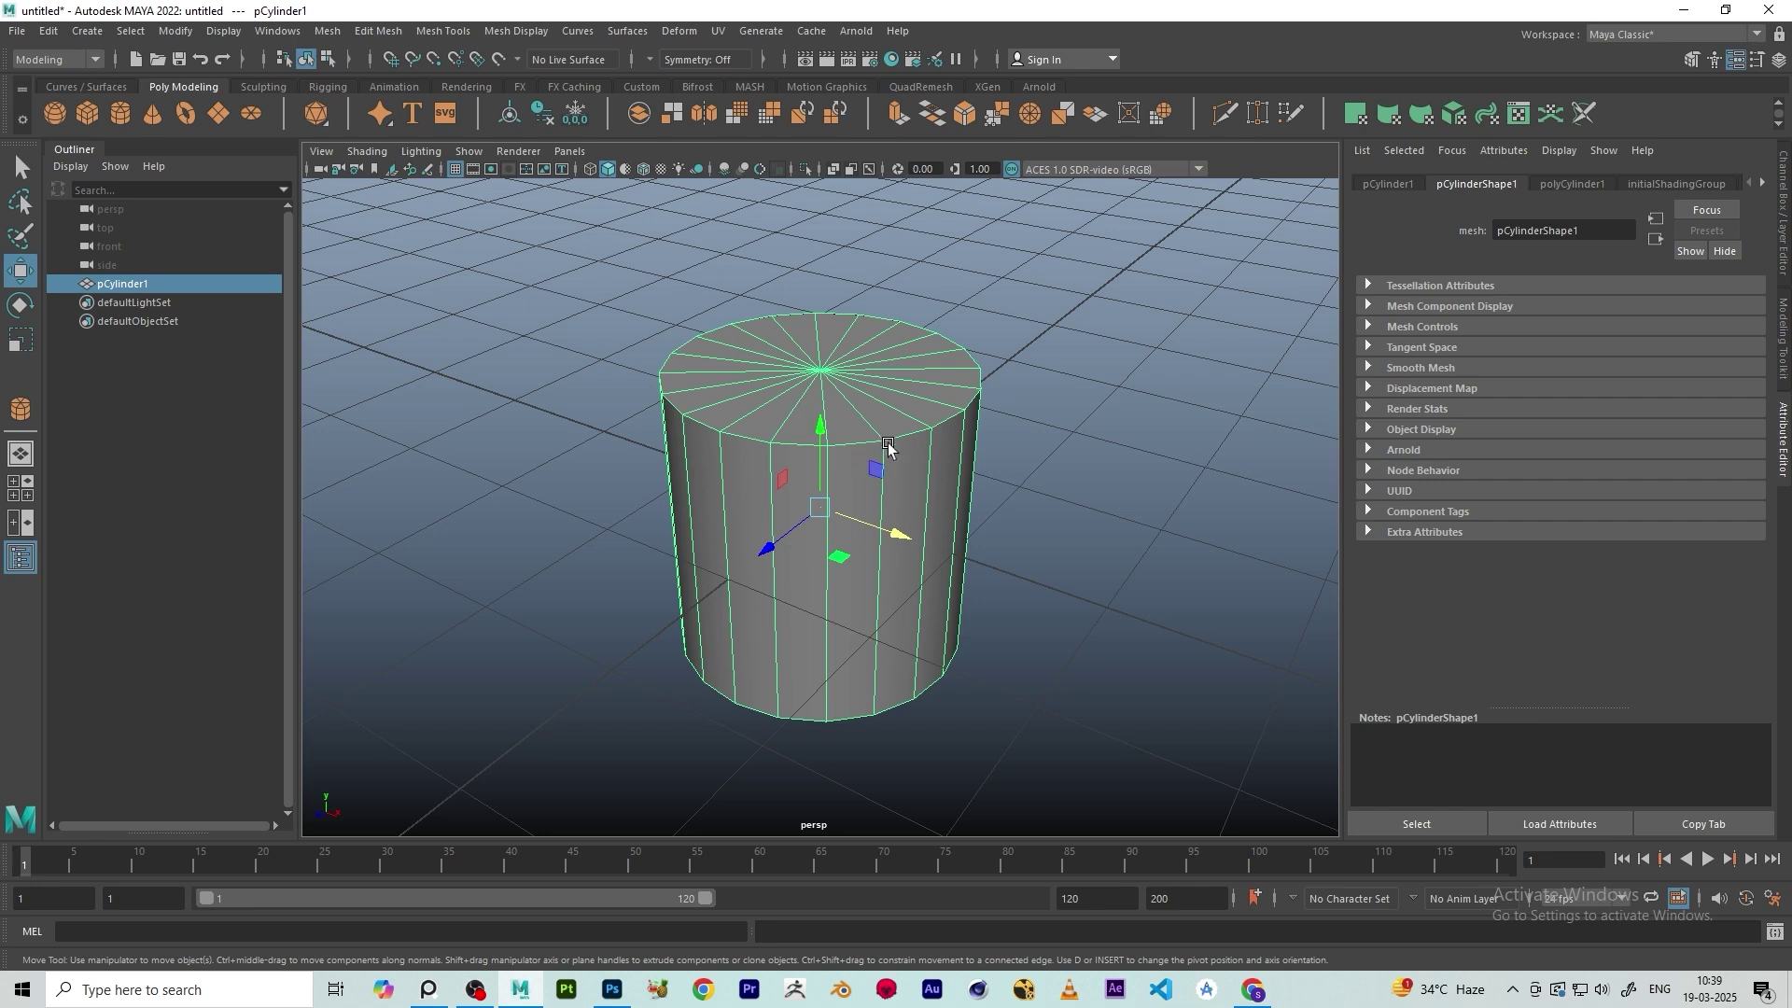
Try rotating the cylinder with the Rotate tool and undo the rotation
left_click(23, 304)
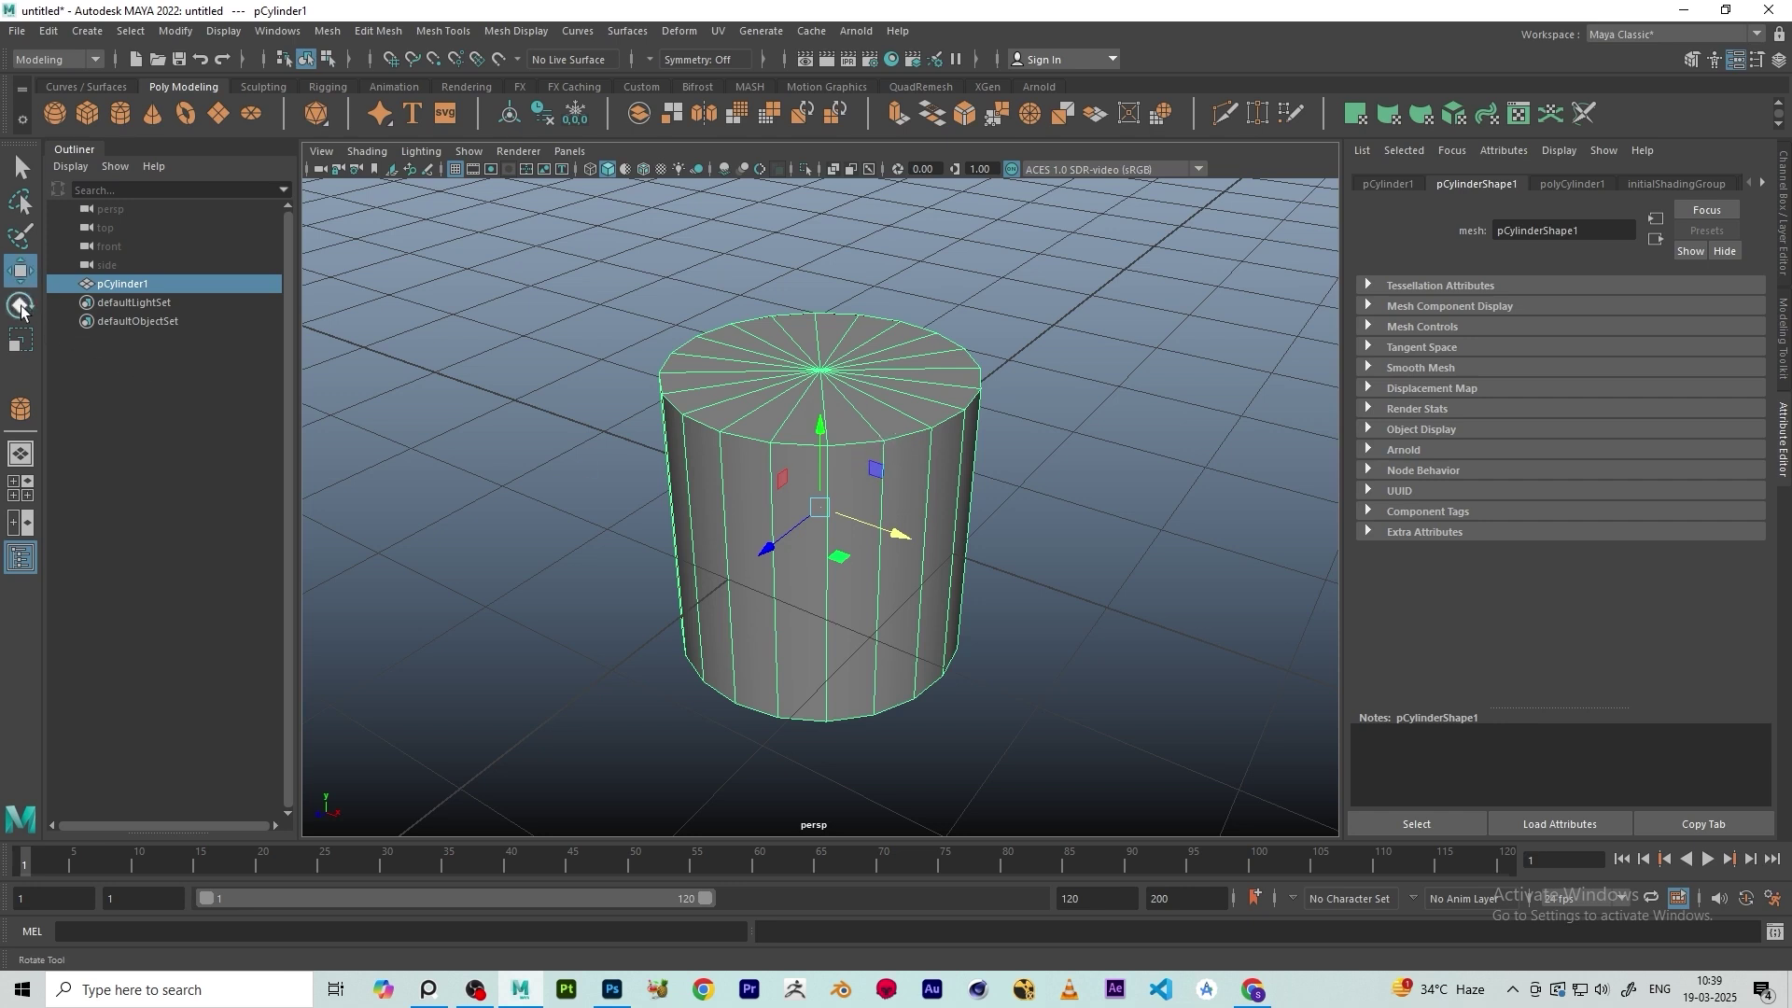
left_click(21, 306)
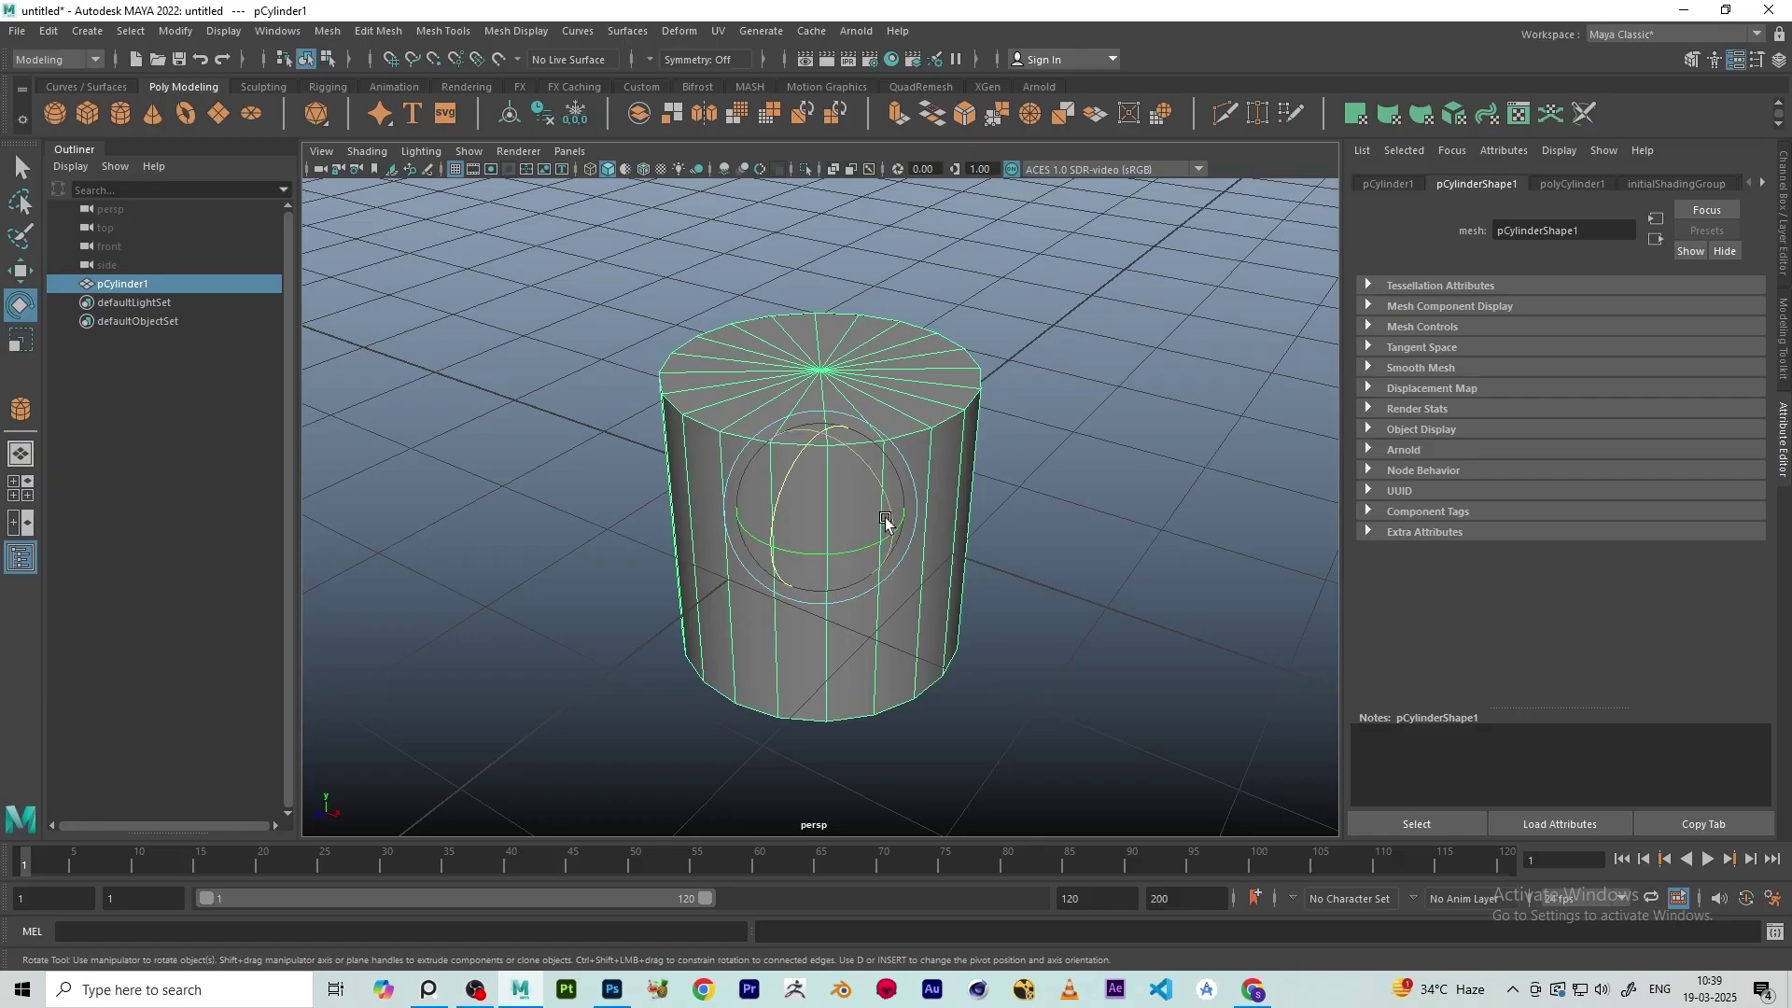
left_click_drag(855, 451, 728, 453)
key("ctrl+z")
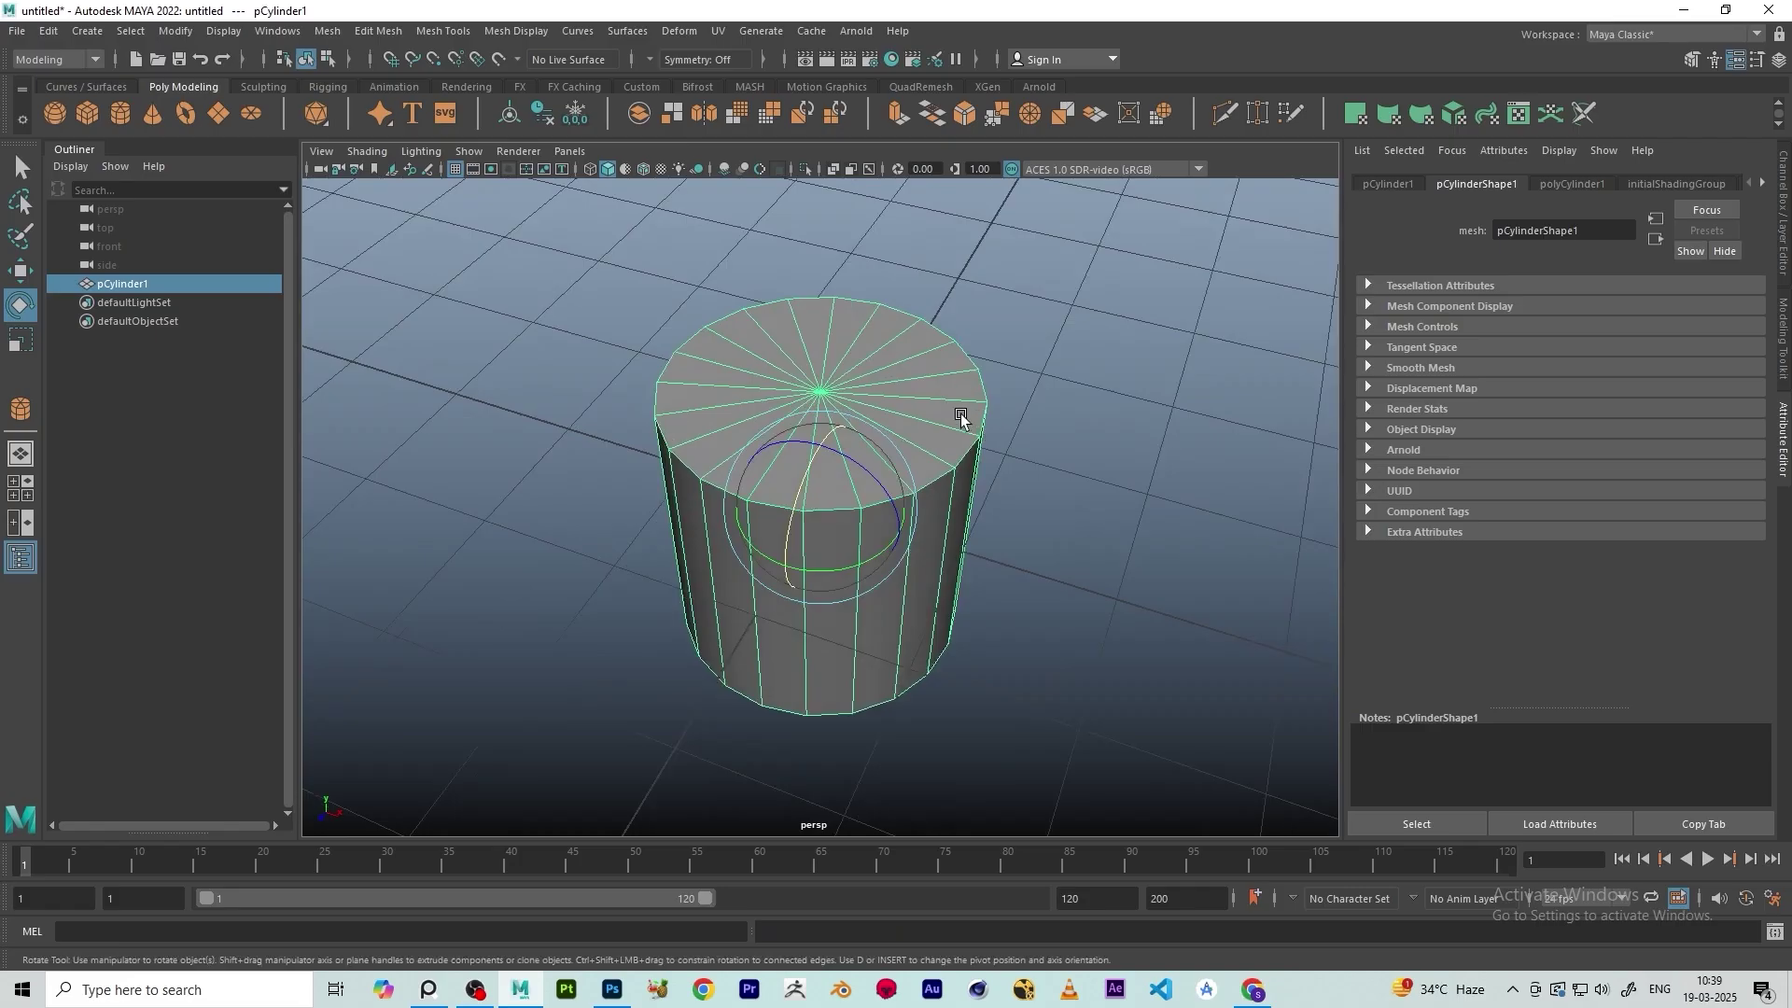
Create a second polygon cylinder and move it about 2.65 cm along the X axis, beside the first one
left_click_drag(945, 412, 832, 422, "alt")
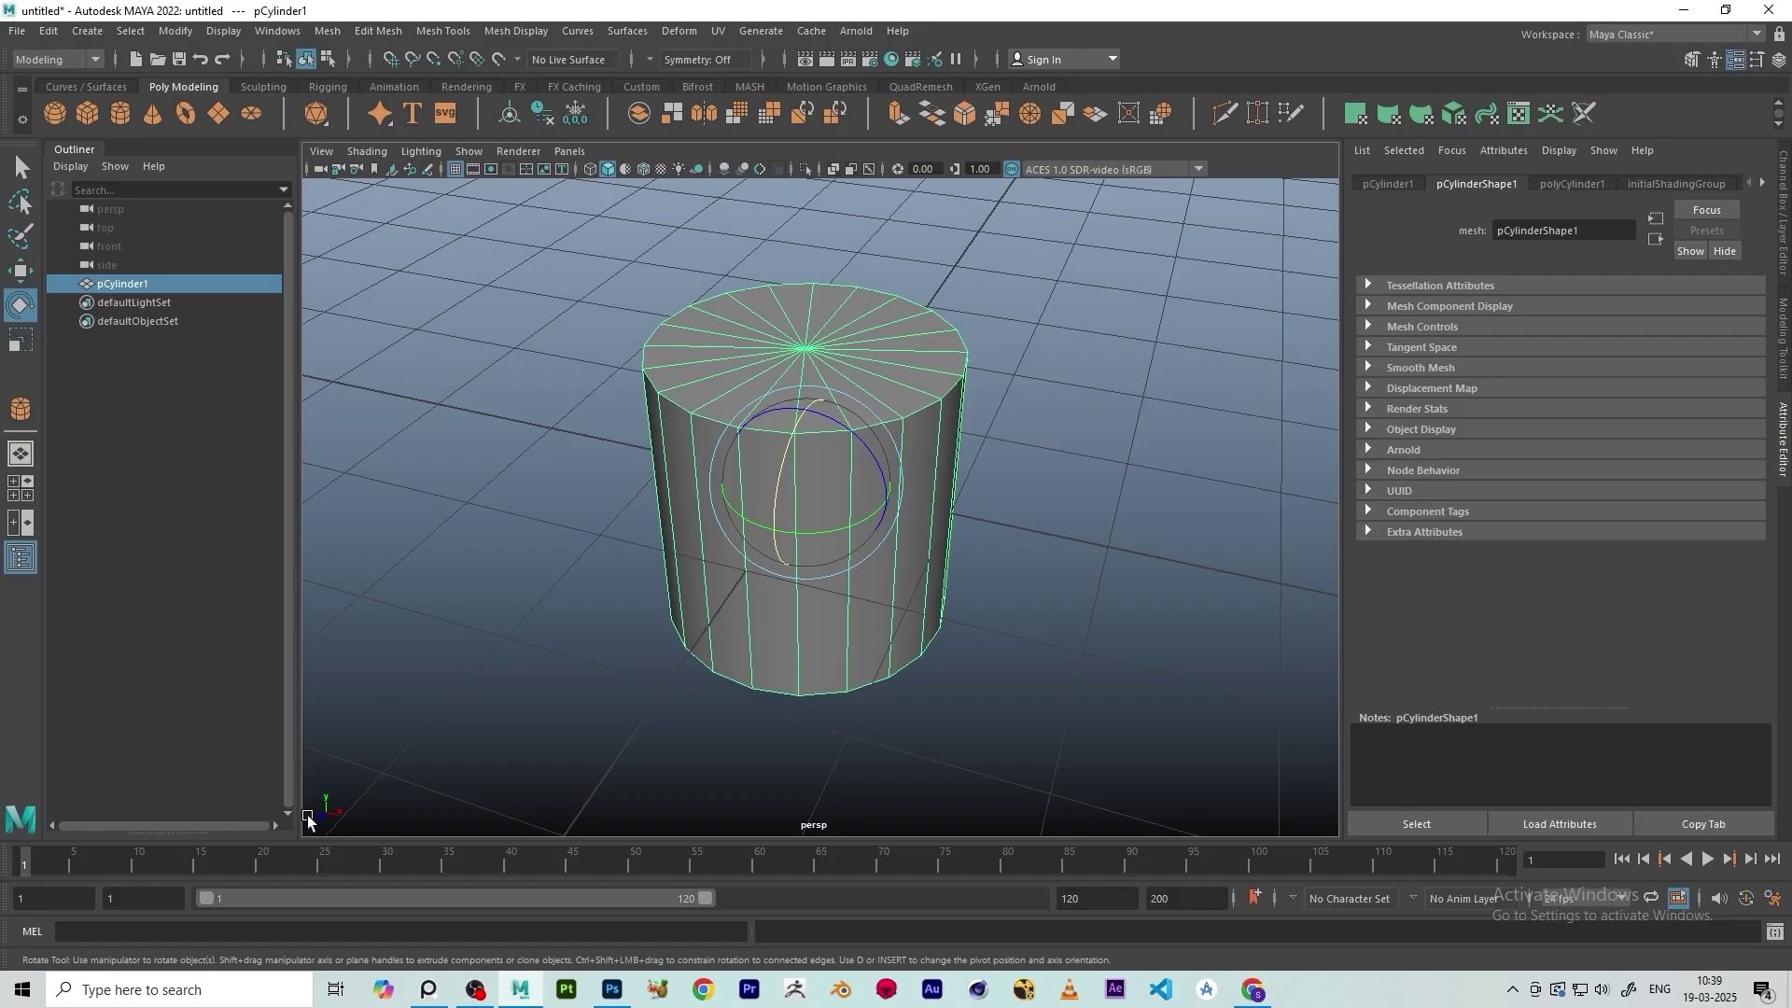
left_click_drag(978, 541, 875, 588, "alt")
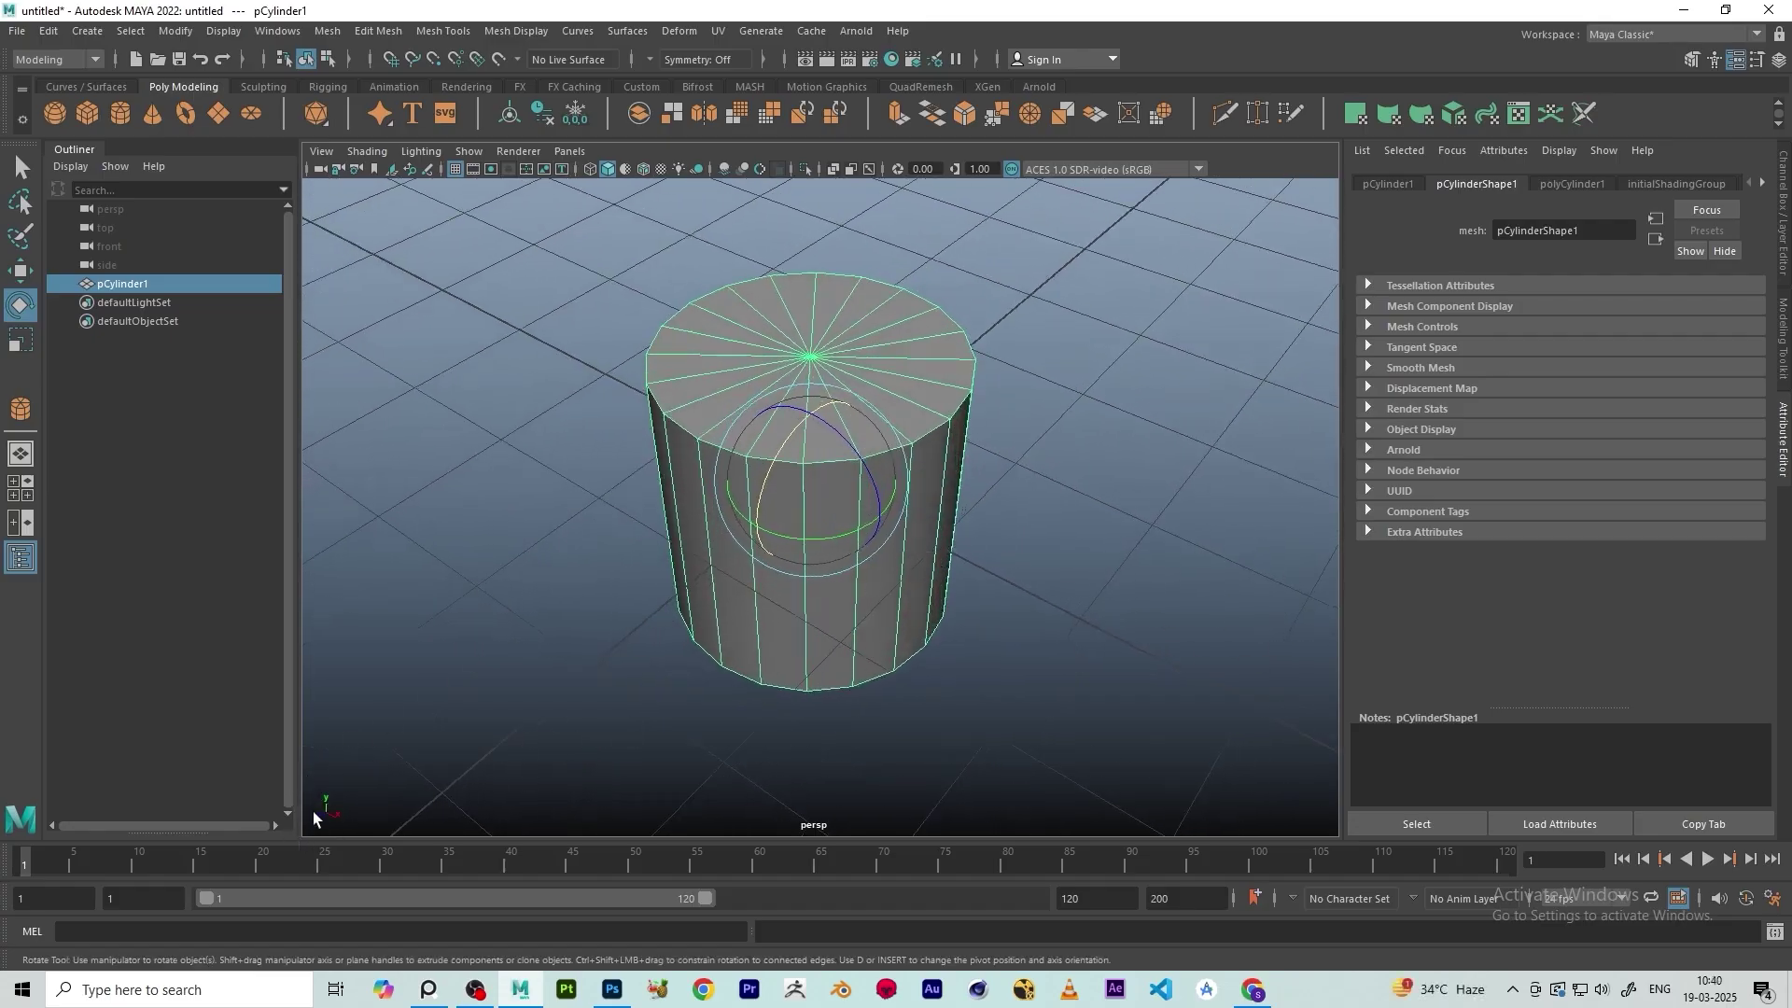
left_click_drag(412, 730, 532, 644, "alt")
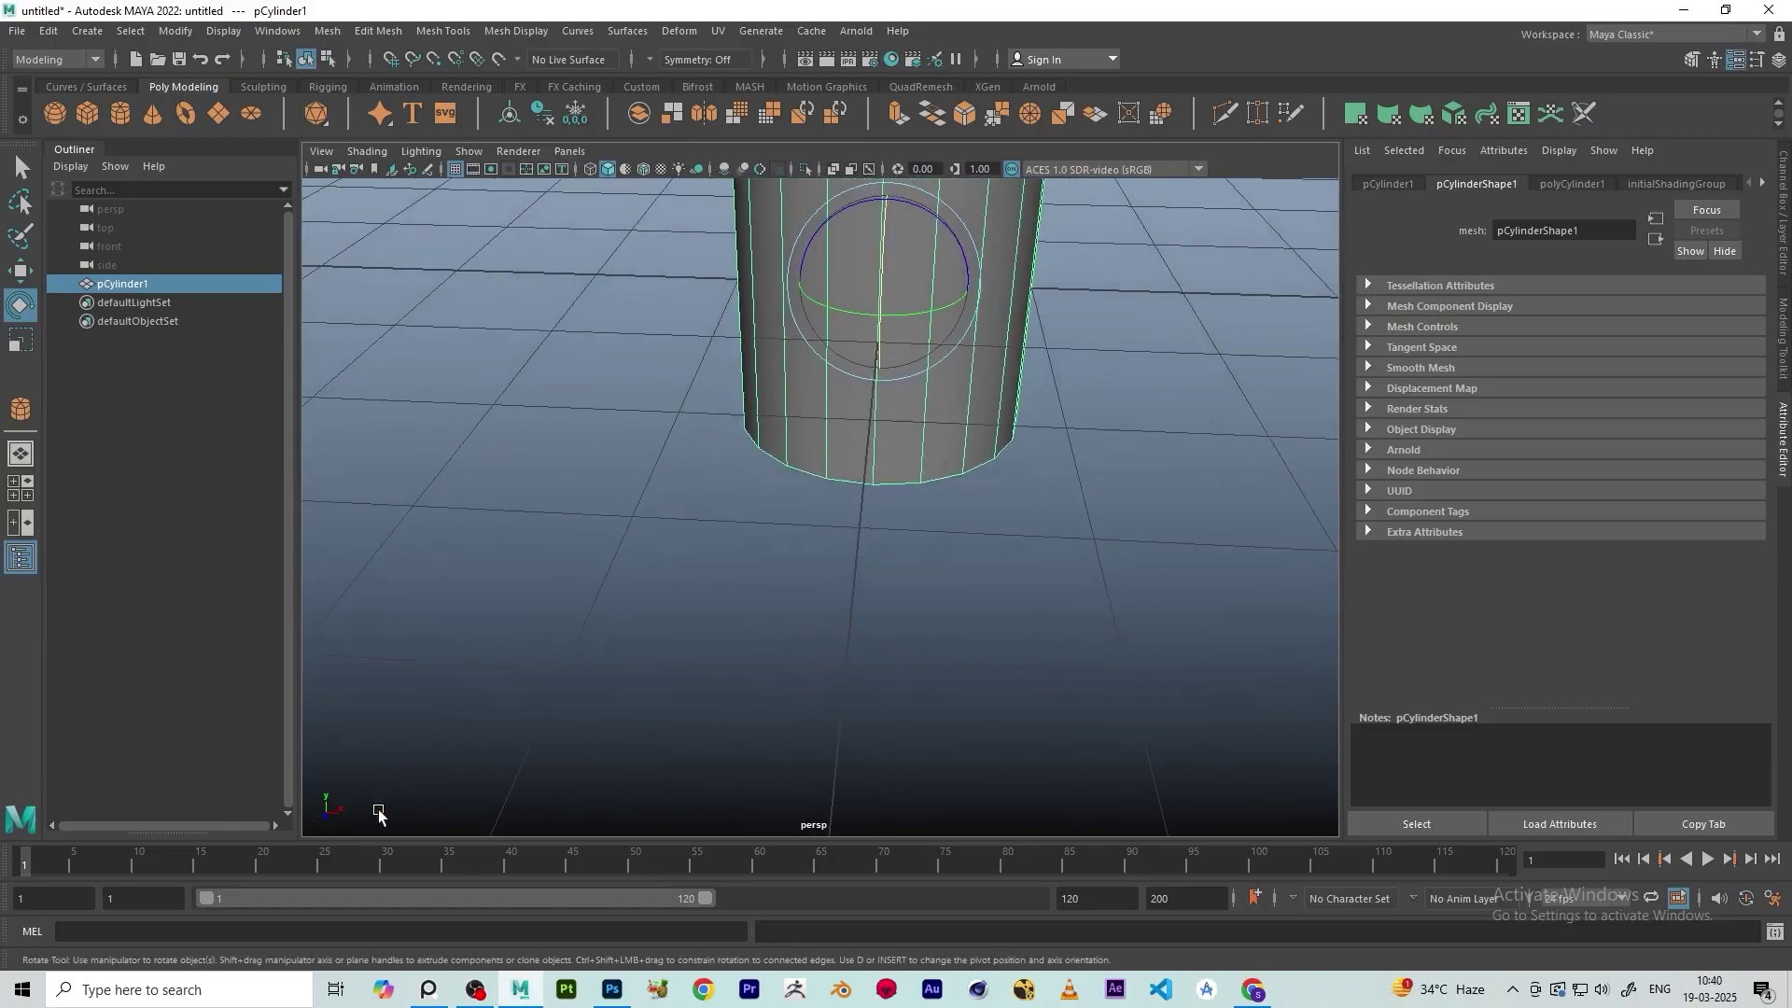
left_click_drag(427, 742, 776, 577, "alt")
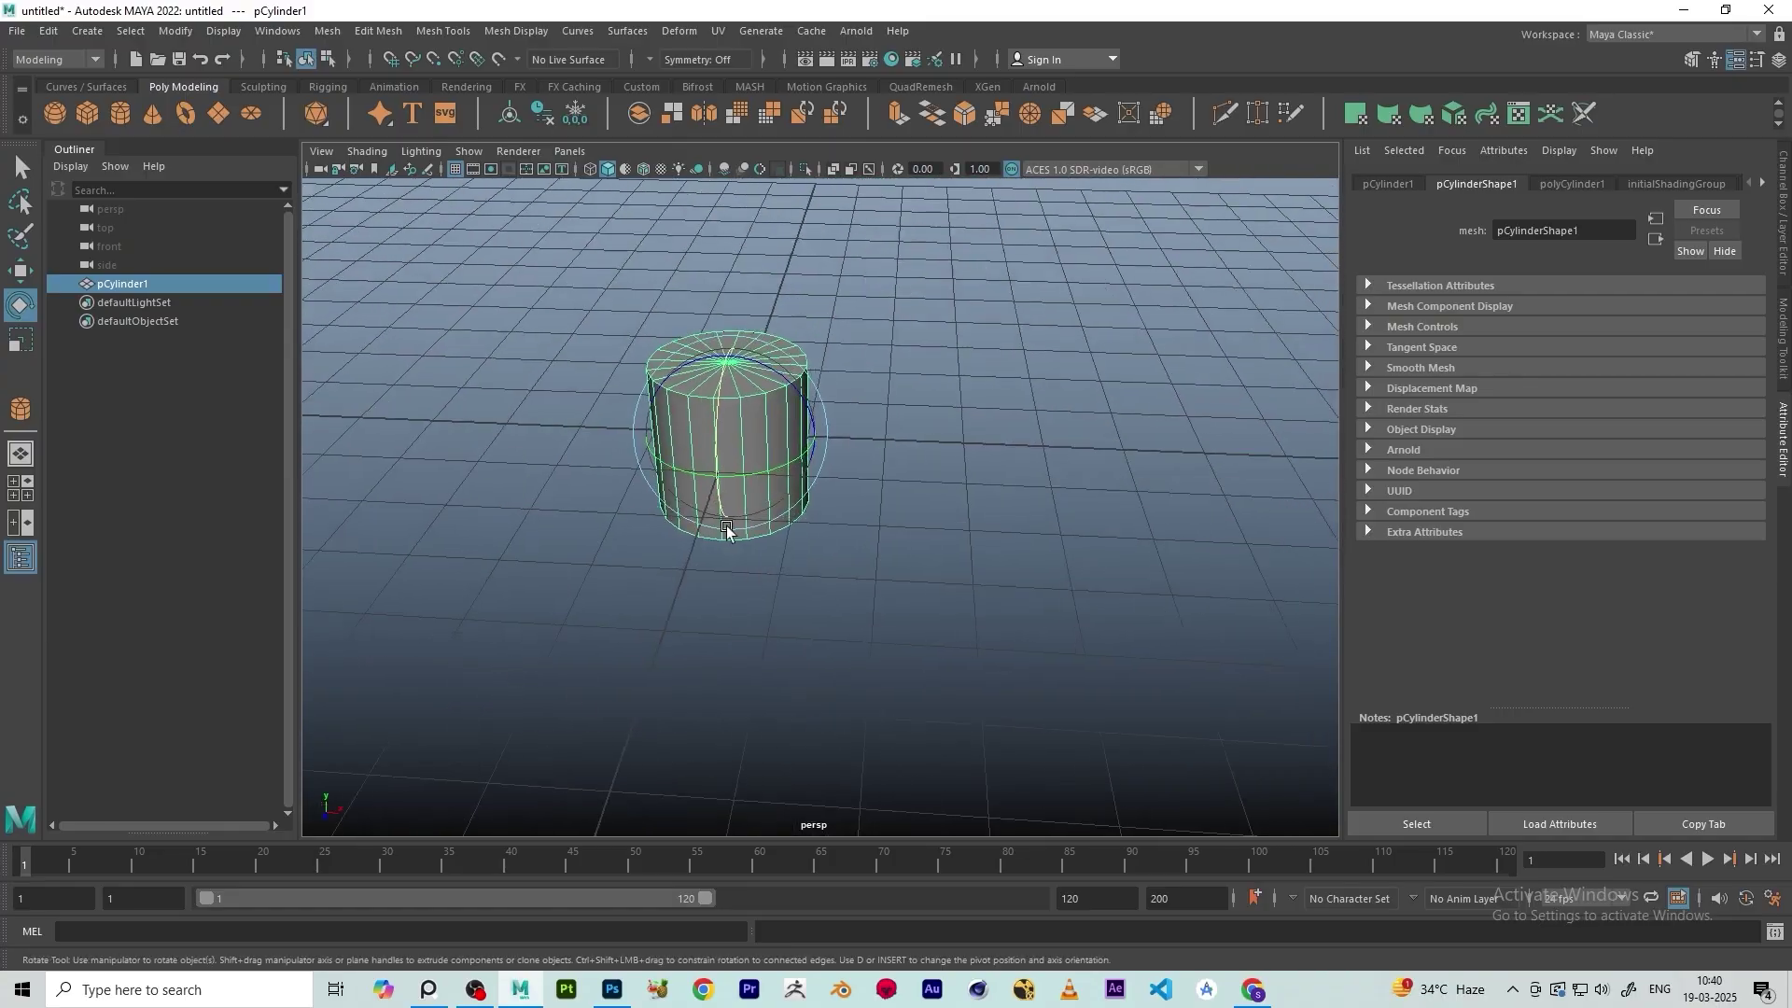
left_click(125, 114)
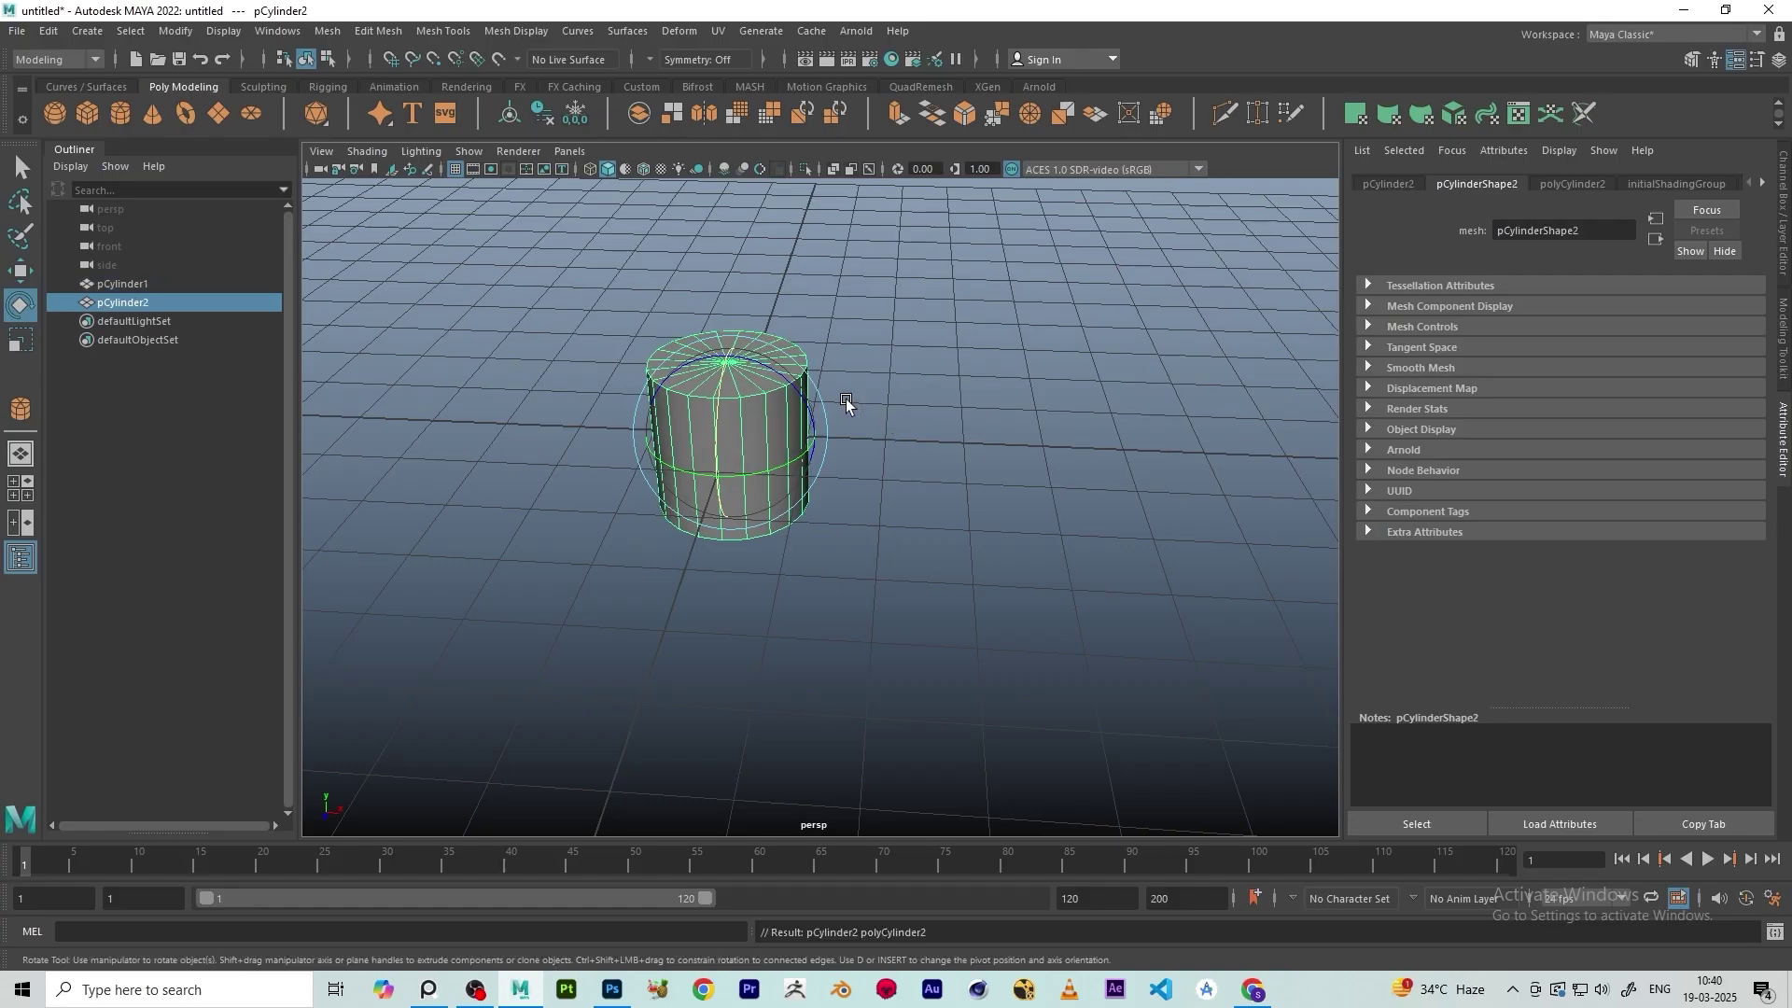
key("w")
left_click_drag(799, 439, 1009, 451)
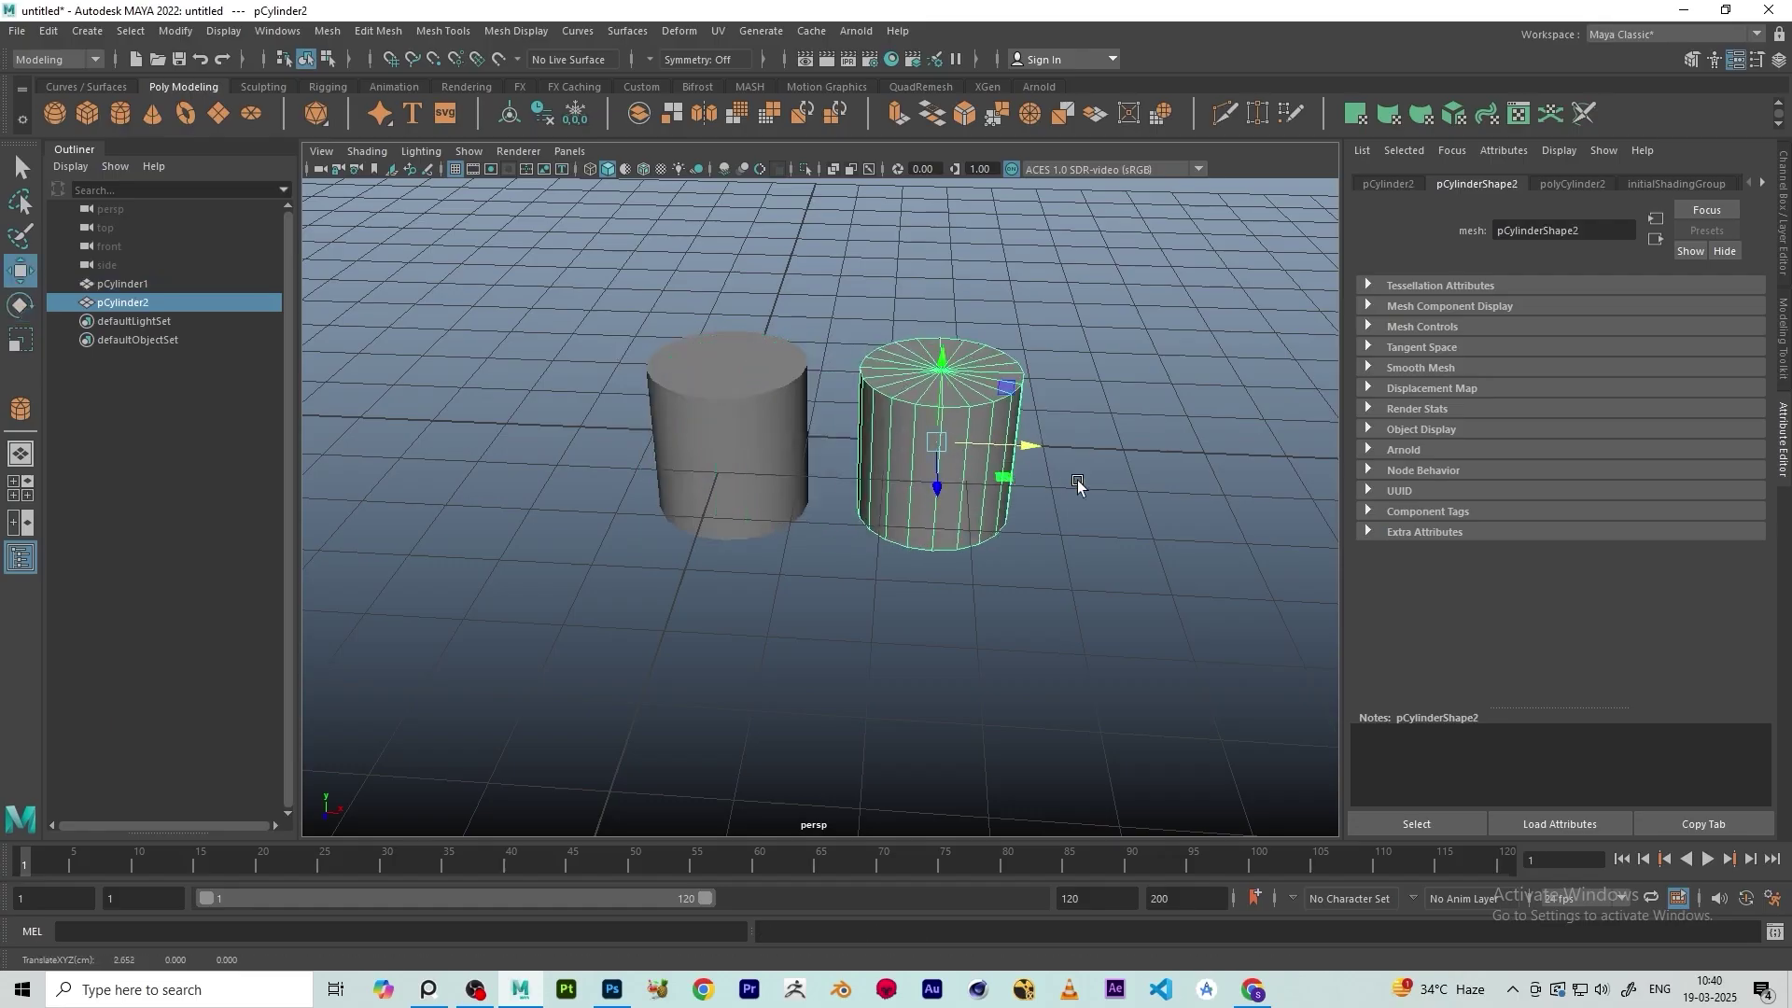
Scale the second cylinder into a tall, thin column
middle_click_drag(1078, 486, 904, 483, "alt")
left_click_drag(851, 440, 904, 65)
key("r")
scroll(776, 478, "down", 3)
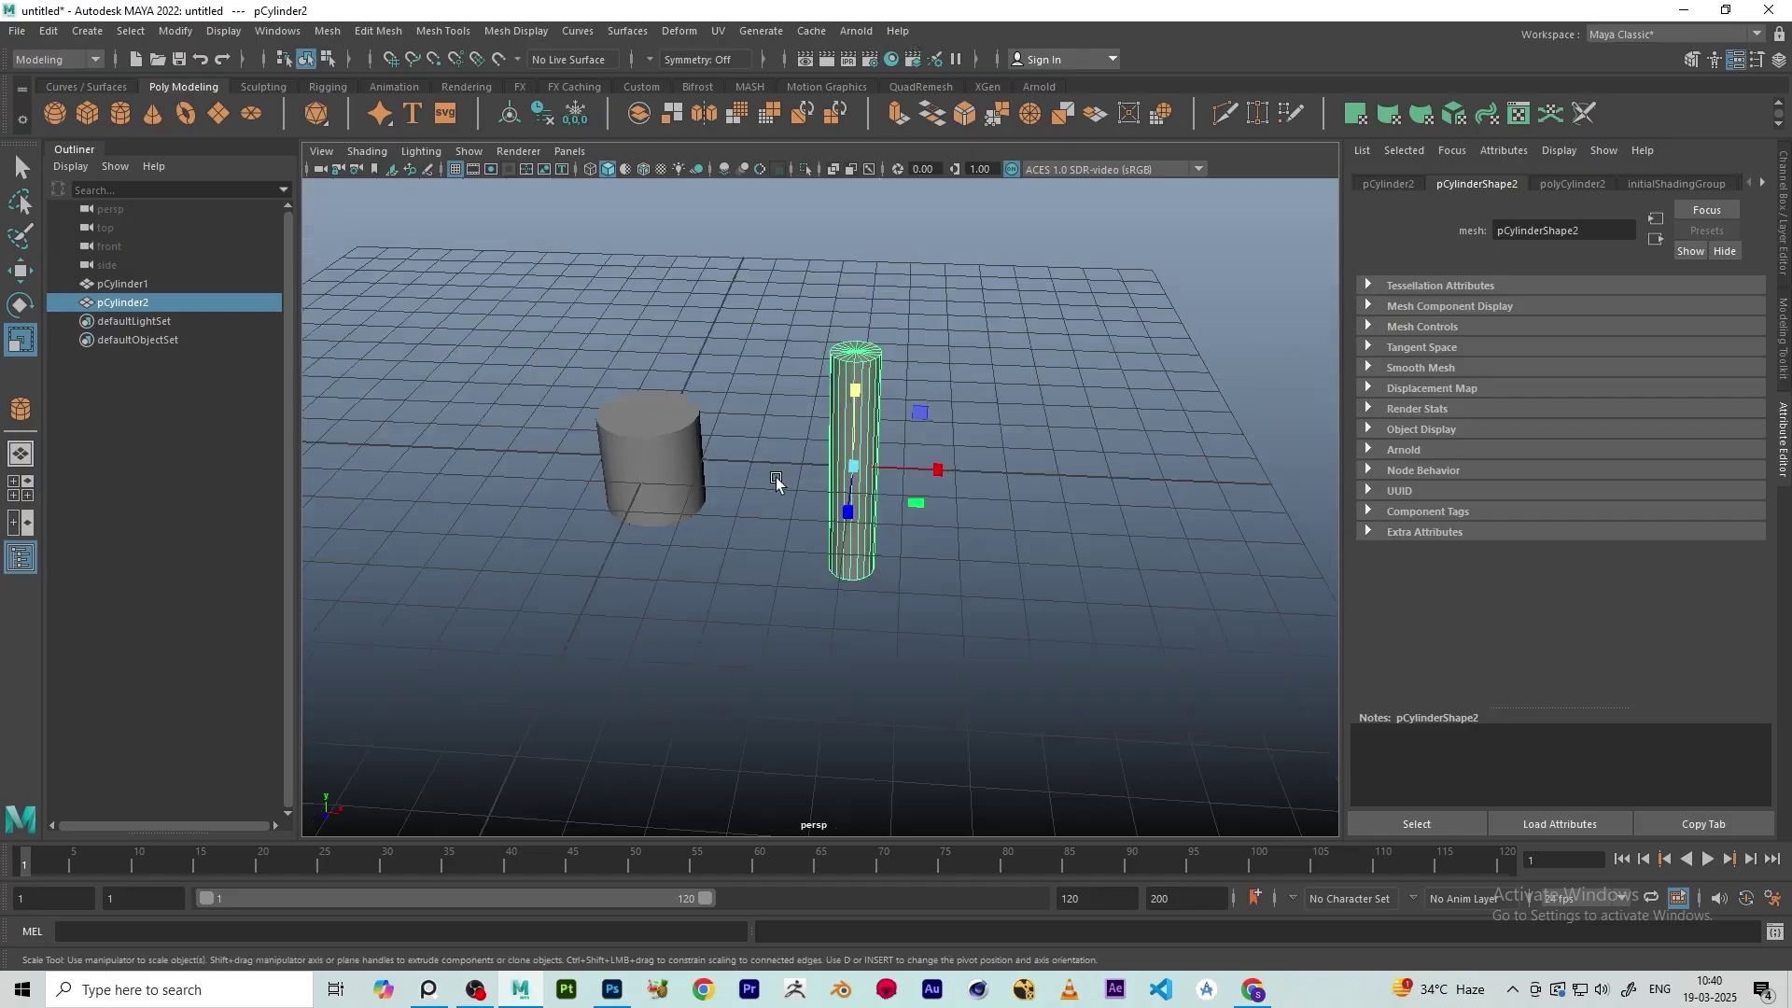
Rotate the thin cylinder about its Z axis until it lies horizontal, and move it along X to the grid's edge
left_click_drag(855, 412, 1010, 468)
key("e")
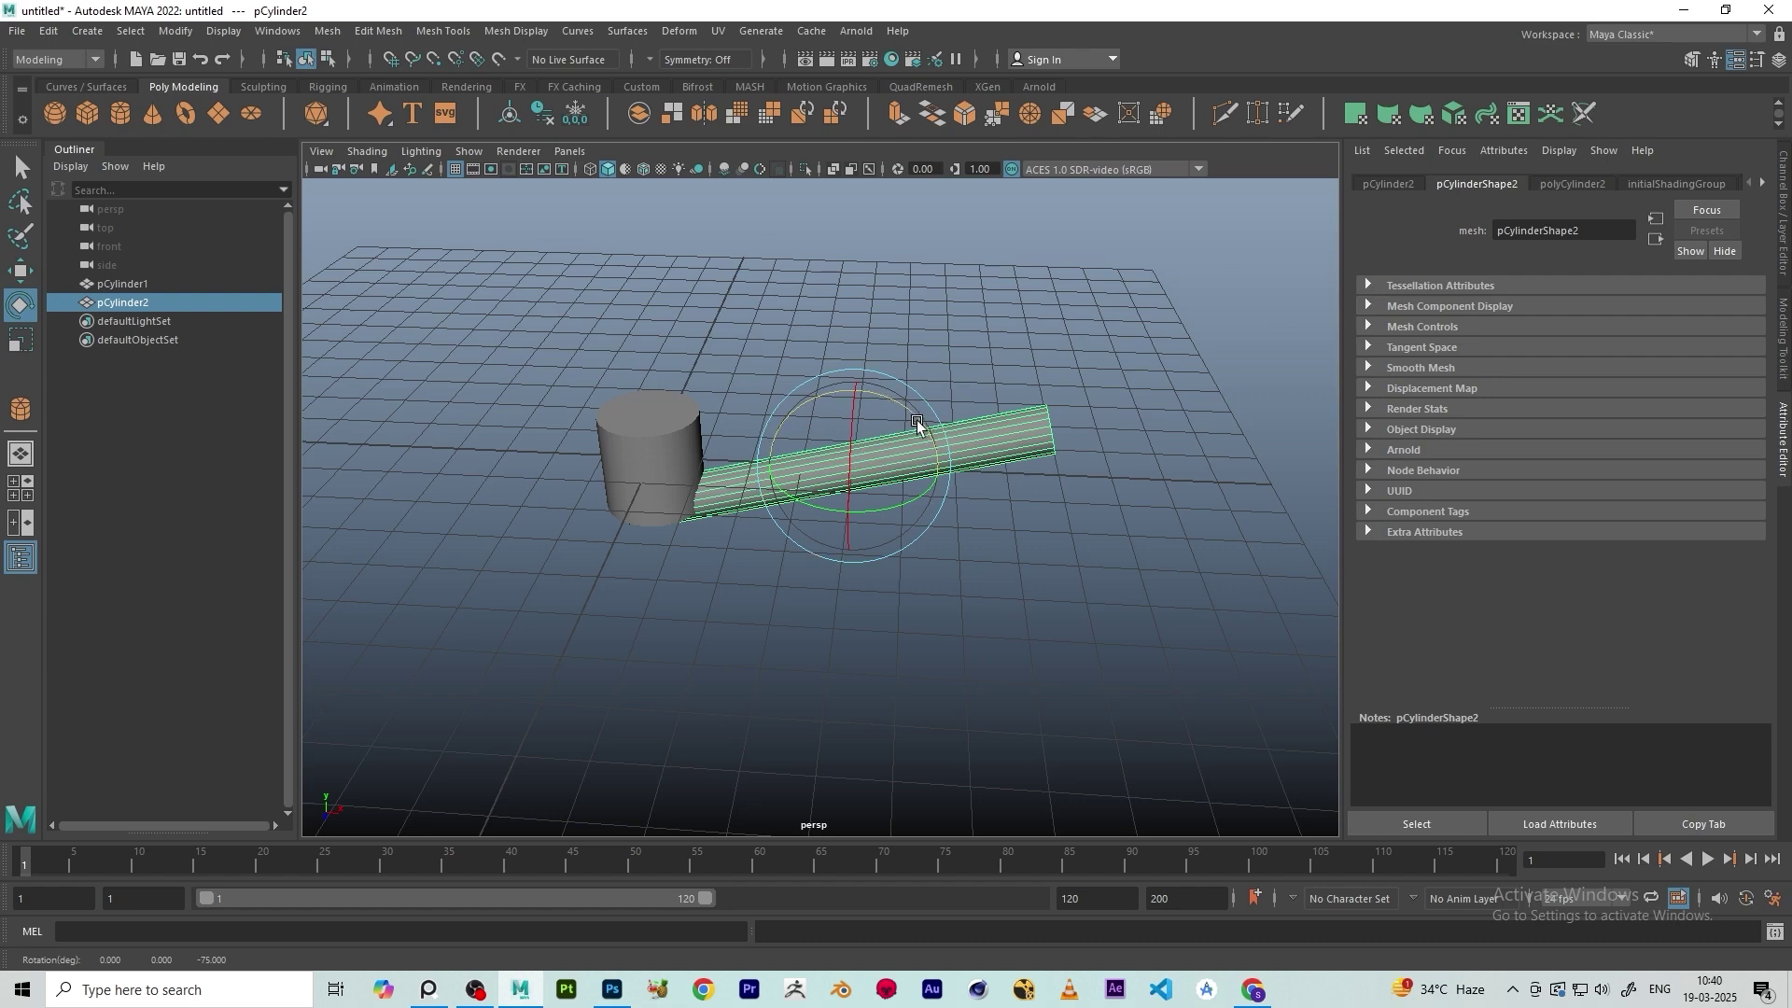
left_click_drag(919, 422, 1102, 495)
scroll(913, 467, "down", 3)
key("w")
middle_click_drag(1086, 505, 808, 505, "alt")
scroll(821, 483, "up", 5)
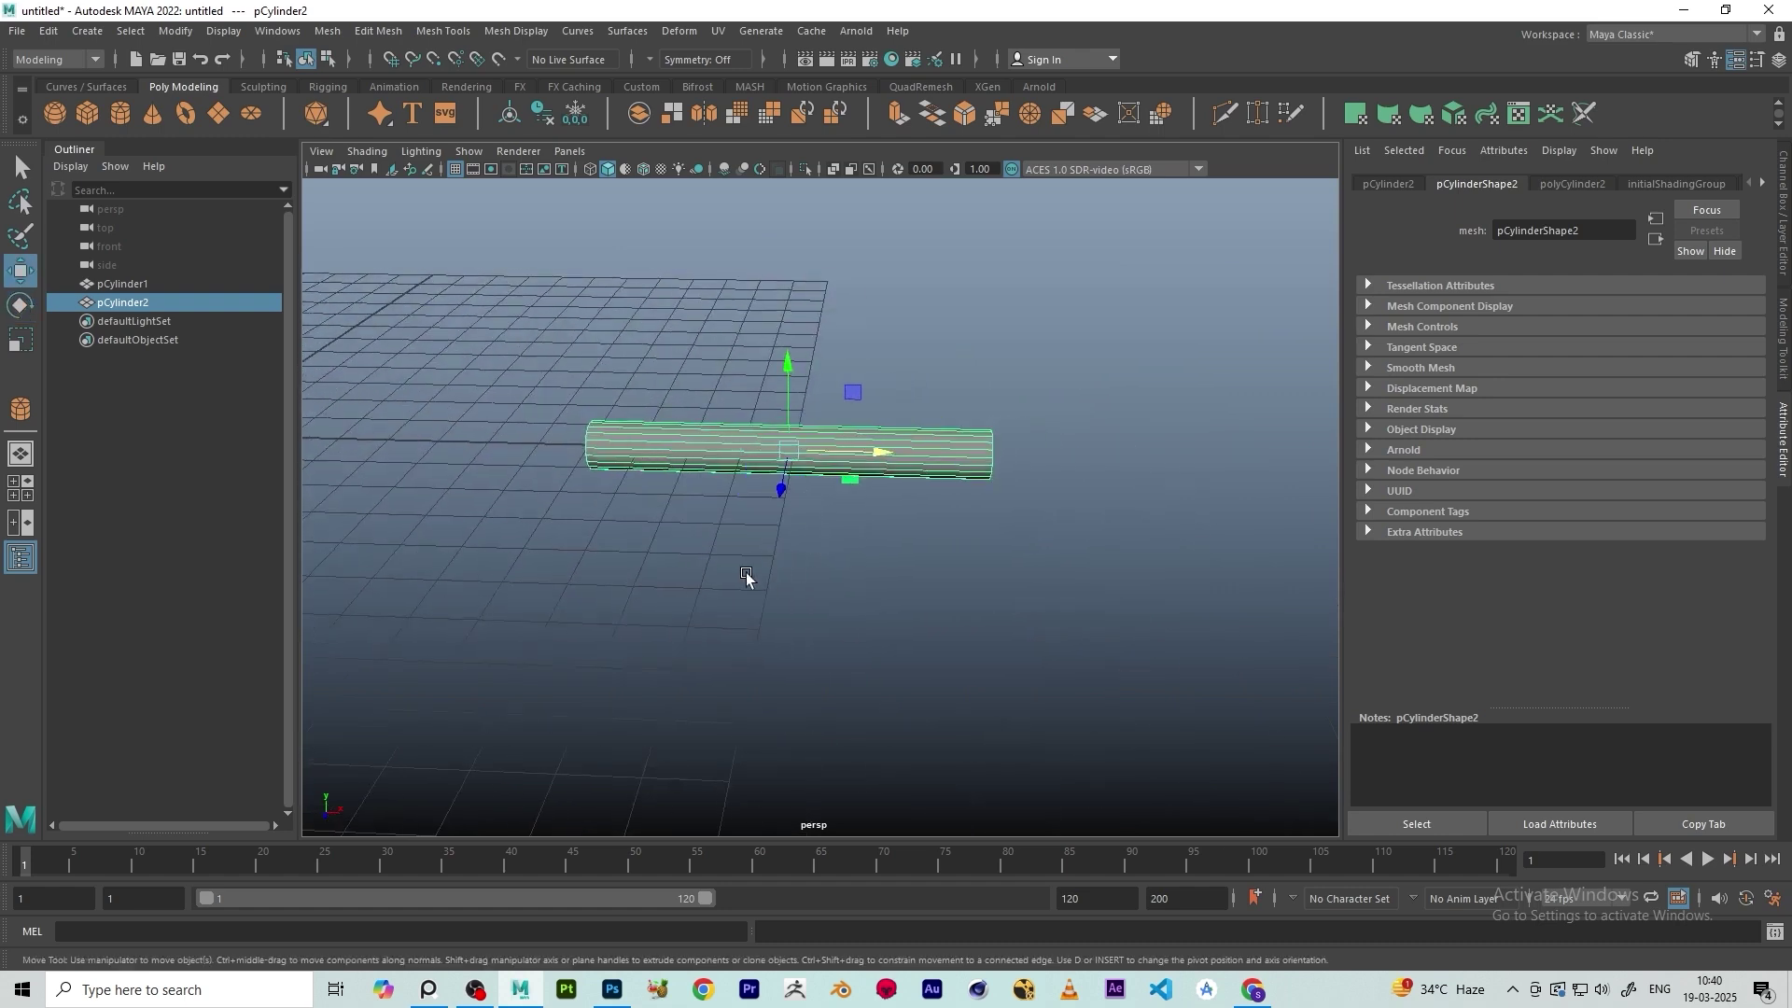
Deselect and reselect the horizontal cylinder while inspecting its orientation against the world axes
left_click(747, 573)
scroll(761, 555, "up", 5)
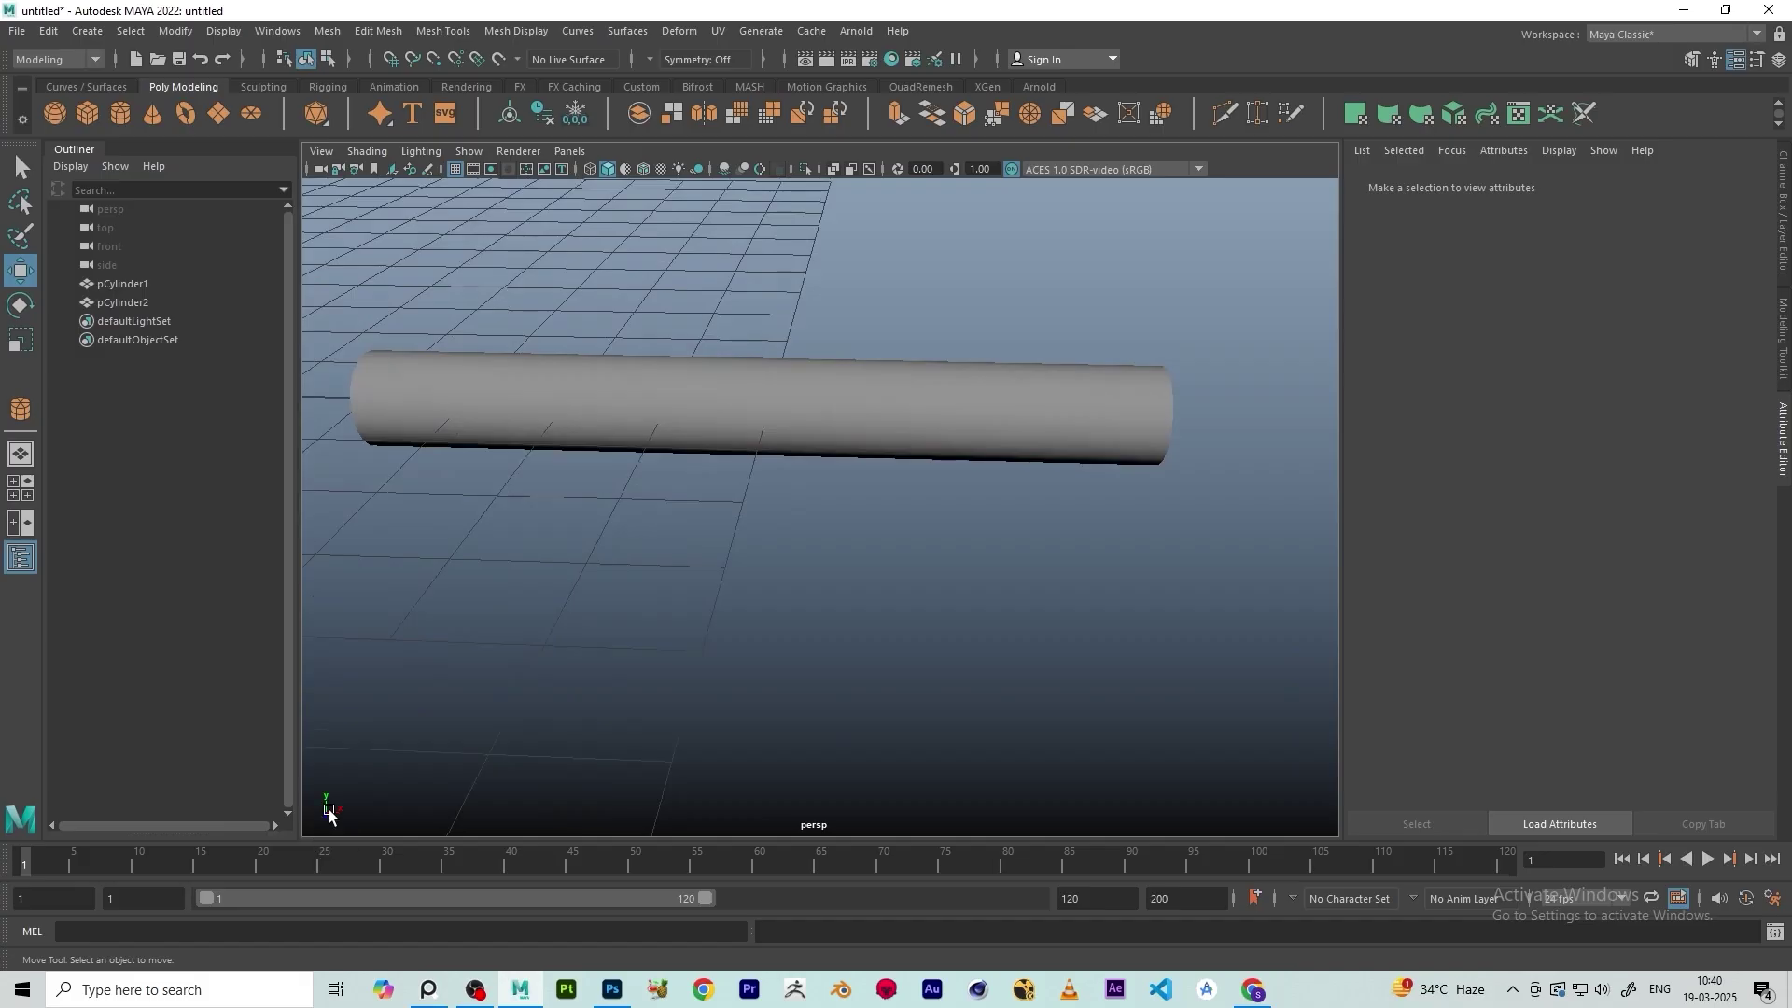
left_click(716, 388)
left_click_drag(688, 429, 537, 420, "alt")
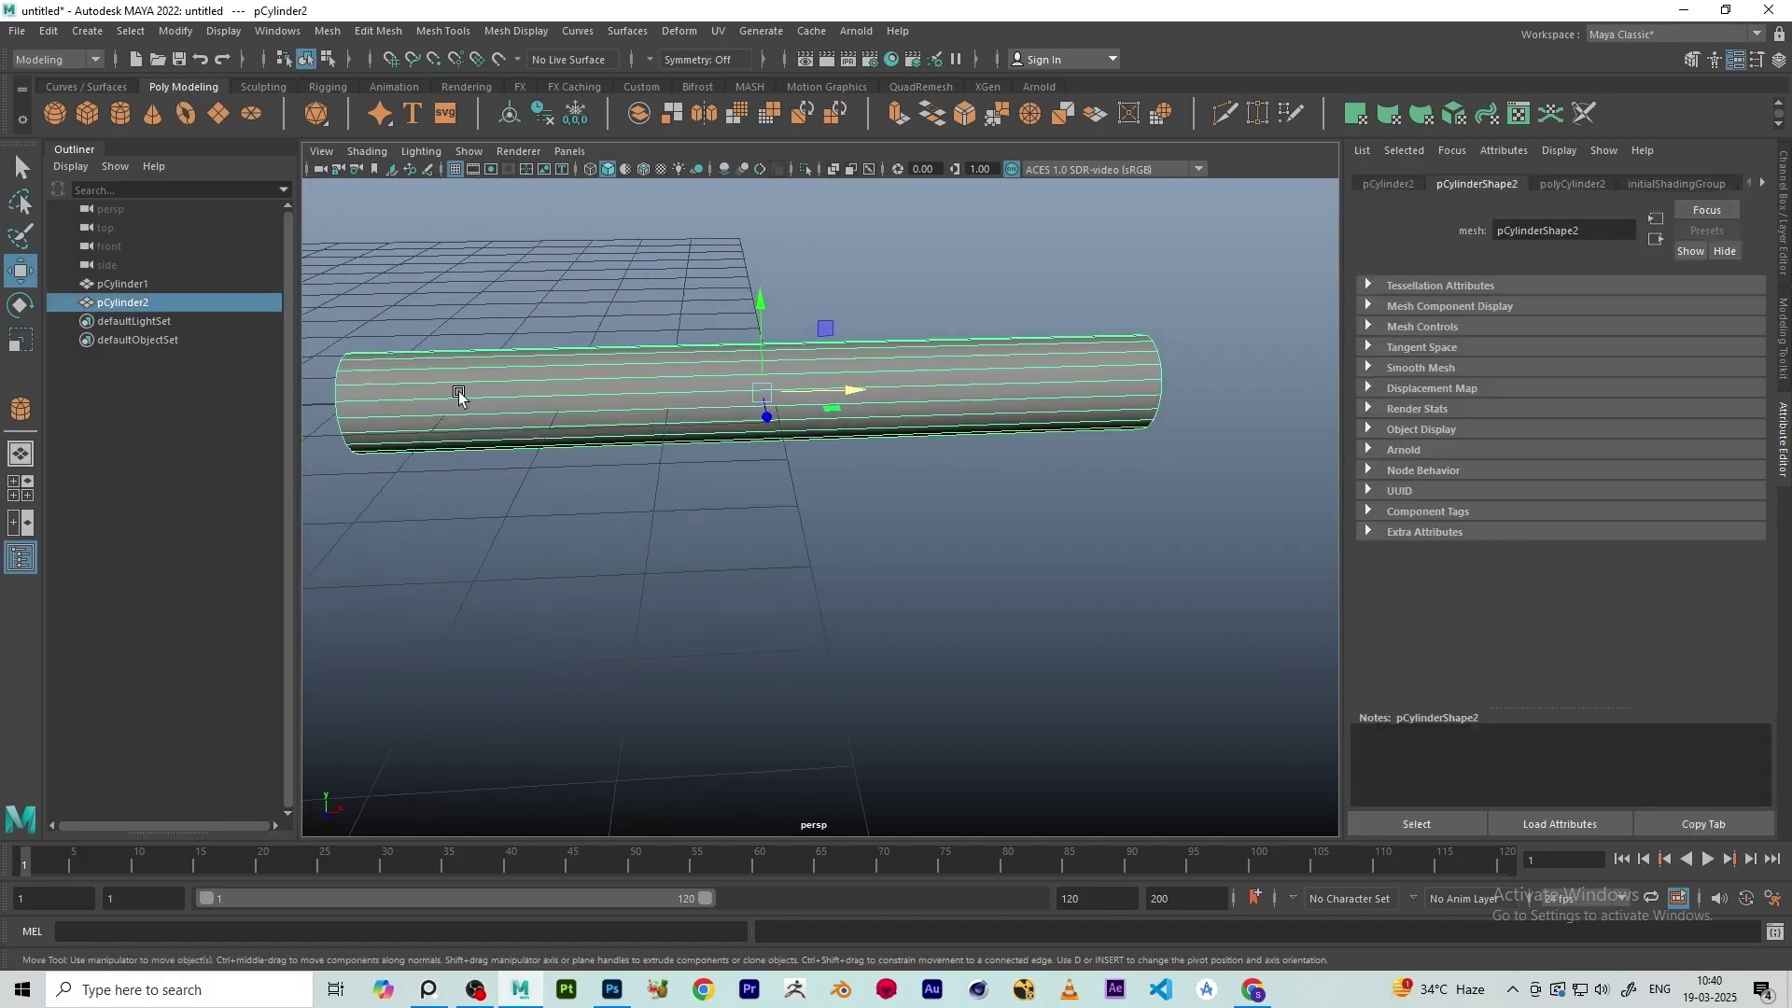
left_click(1097, 522)
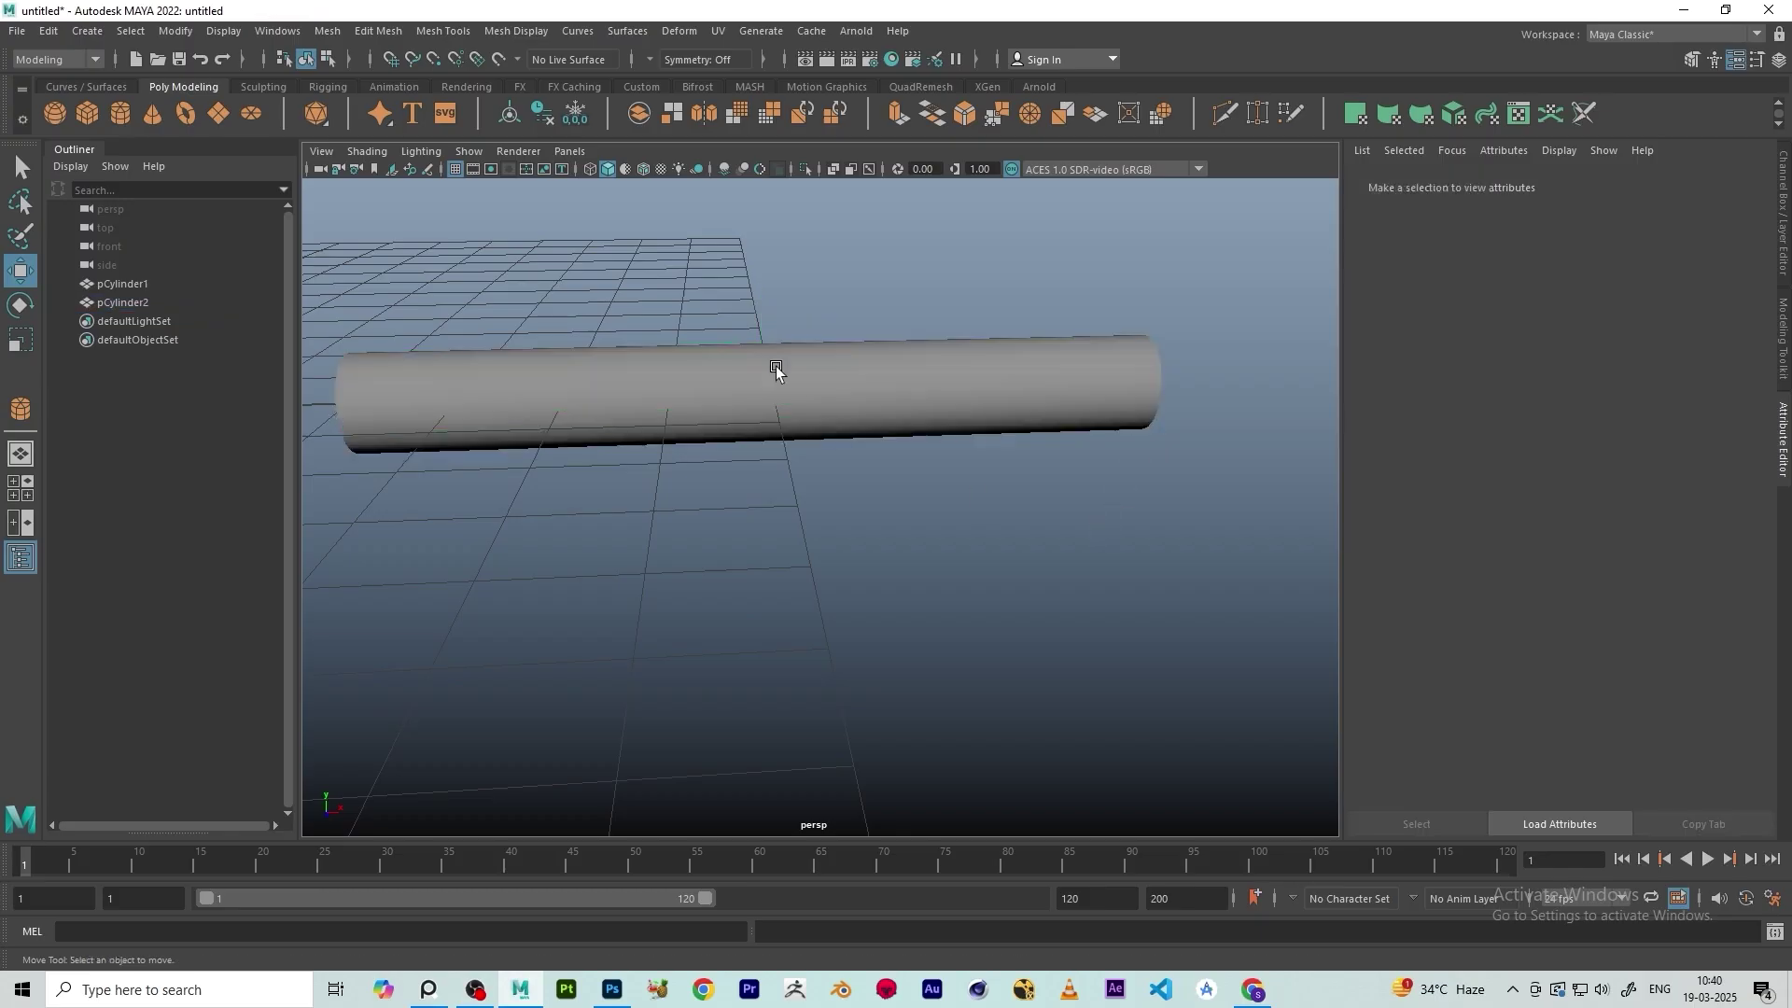
left_click(779, 371)
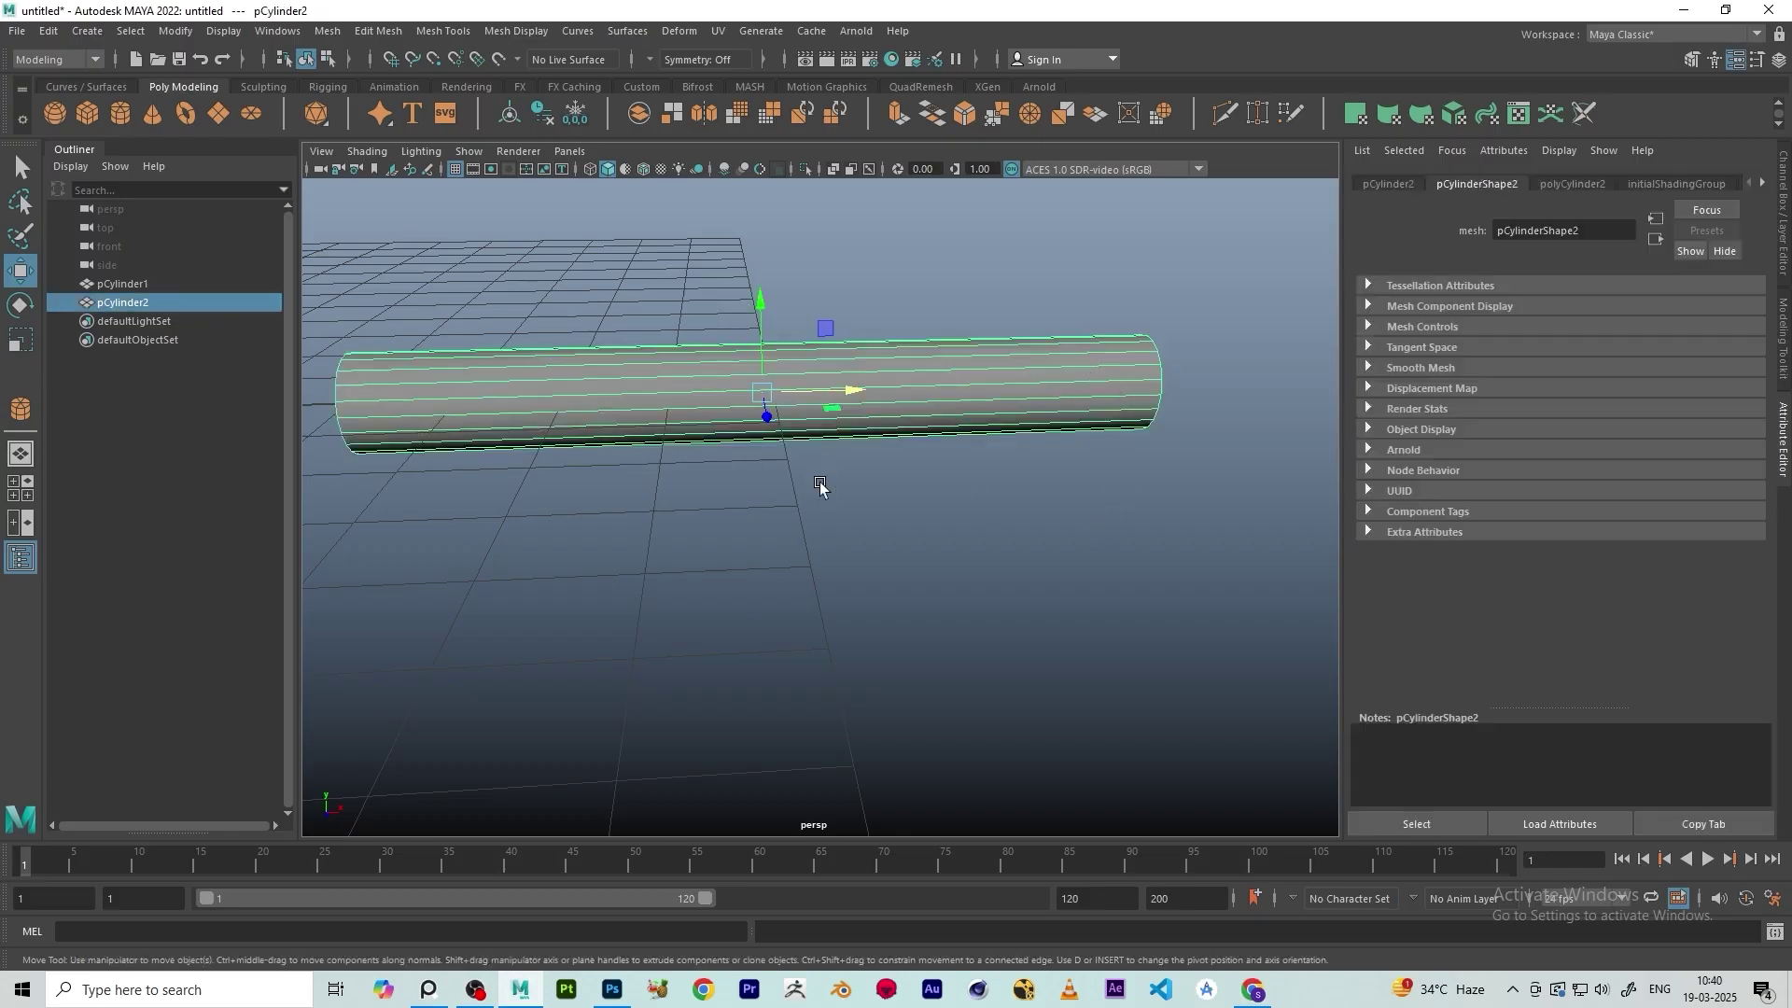
Select the upright cylinder at the grid centre and try rotating it about its X axis with the Rotate tool
scroll(992, 467, "down", 10)
middle_click_drag(738, 475, 776, 477, "alt")
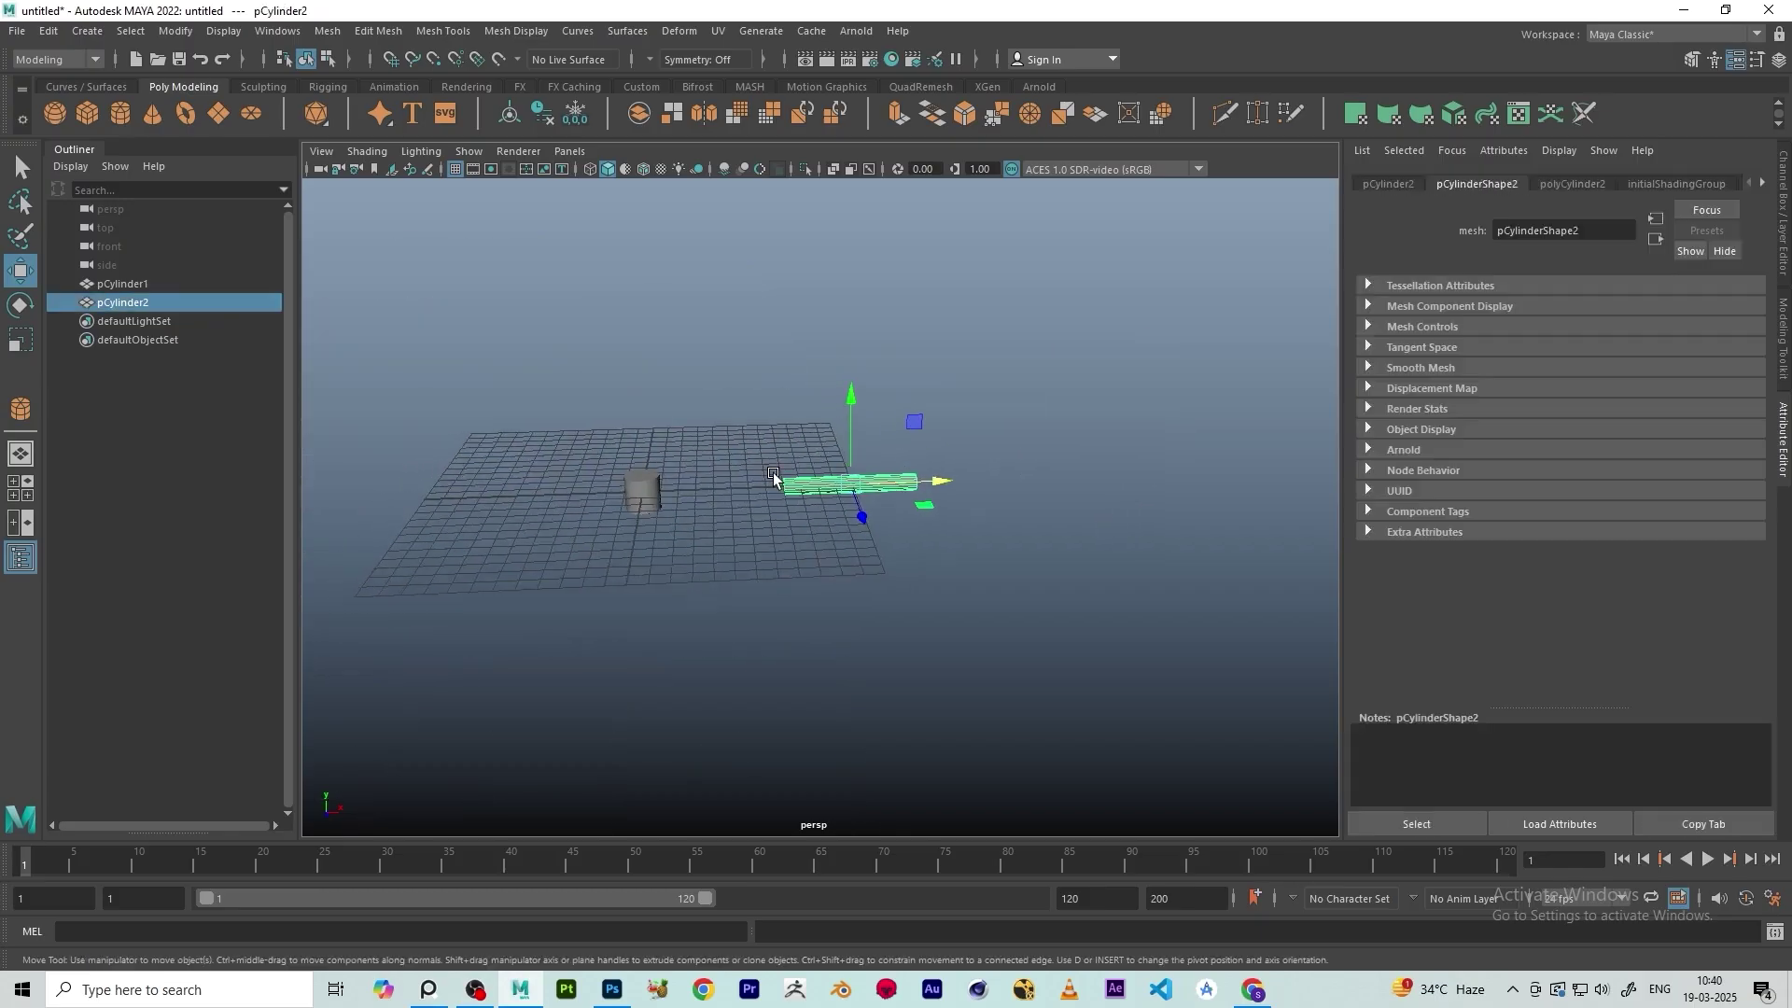
left_click(640, 491)
scroll(613, 497, "up", 6)
middle_click_drag(613, 497, 674, 498, "alt")
scroll(673, 498, "up", 4)
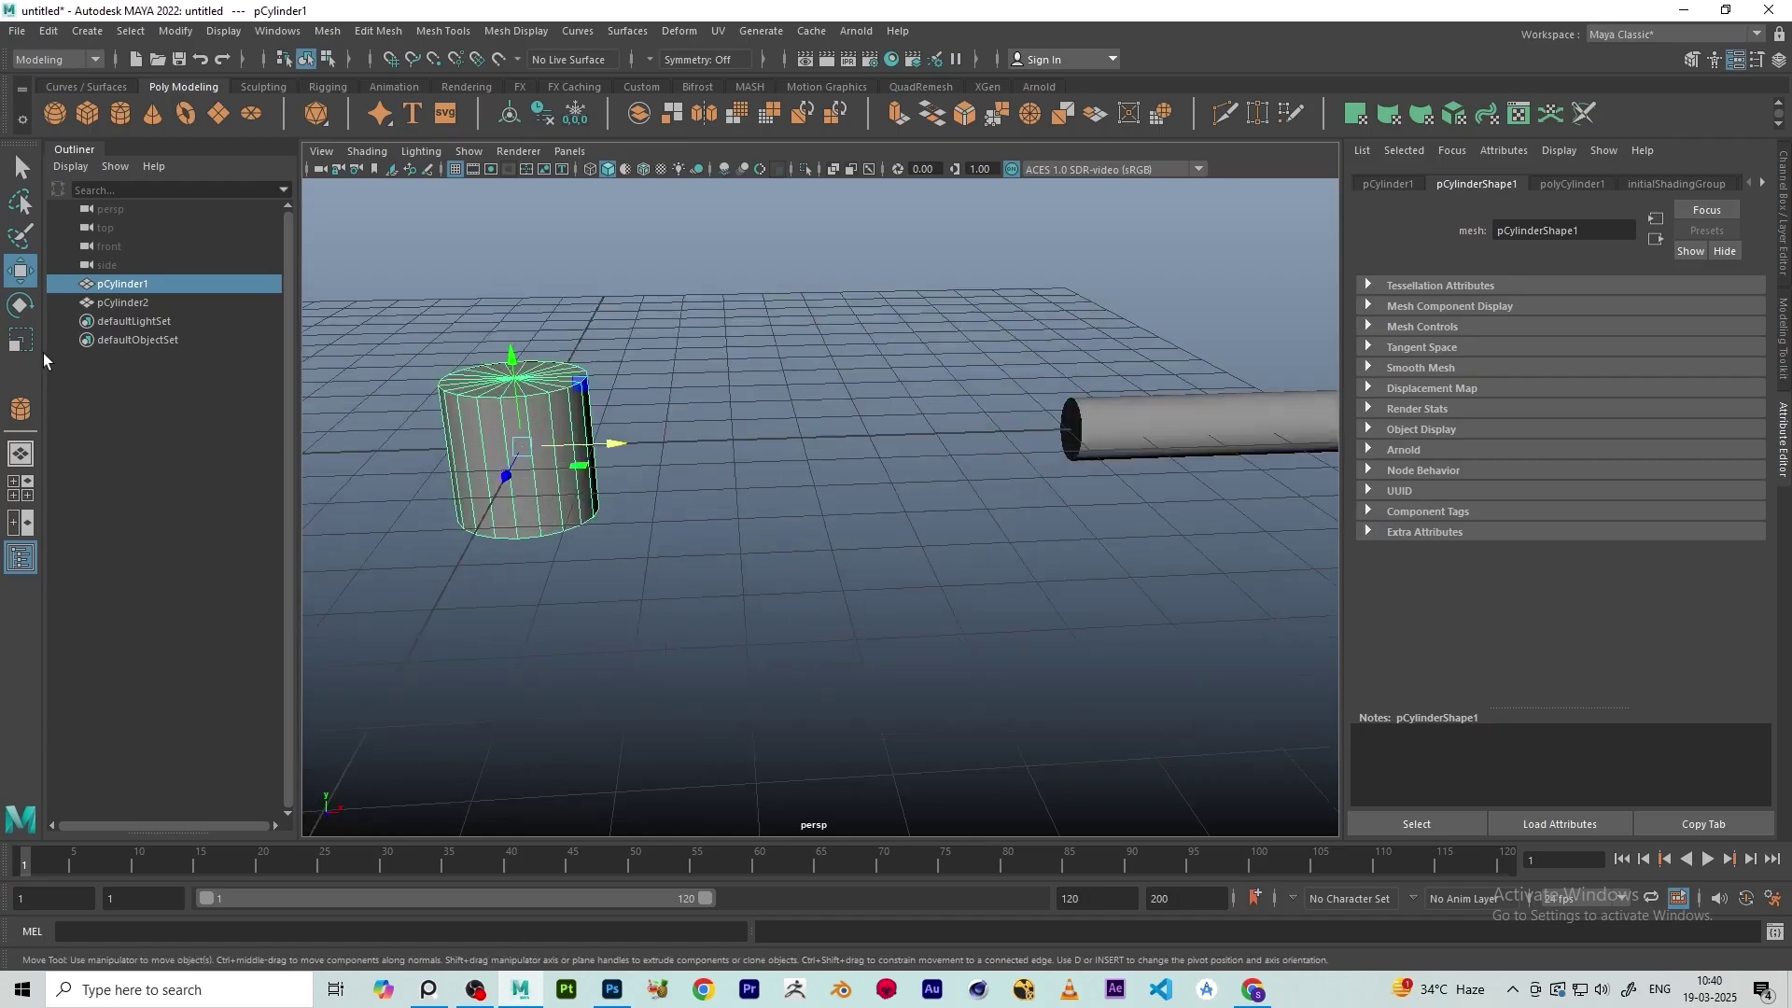
left_click(21, 306)
left_click_drag(638, 470, 688, 446, "alt")
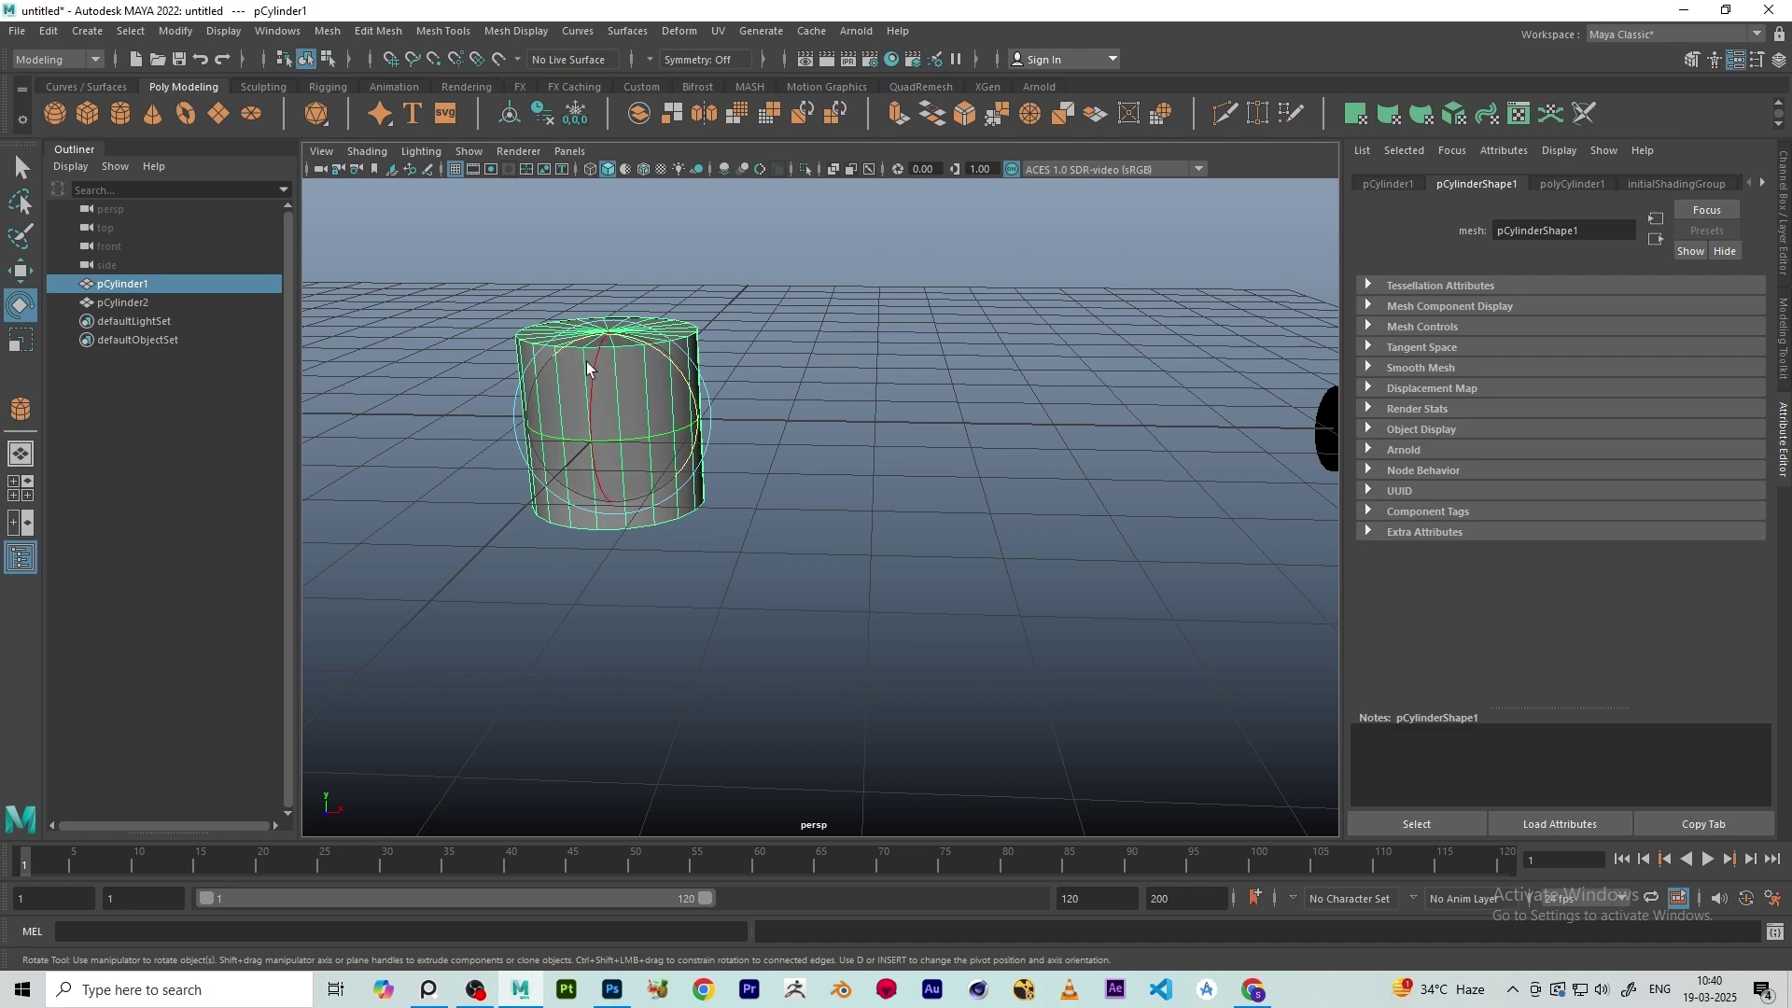
left_click_drag(588, 375, 684, 529)
Select the horizontal thin cylinder and activate the Move tool on it
scroll(686, 527, "down", 4)
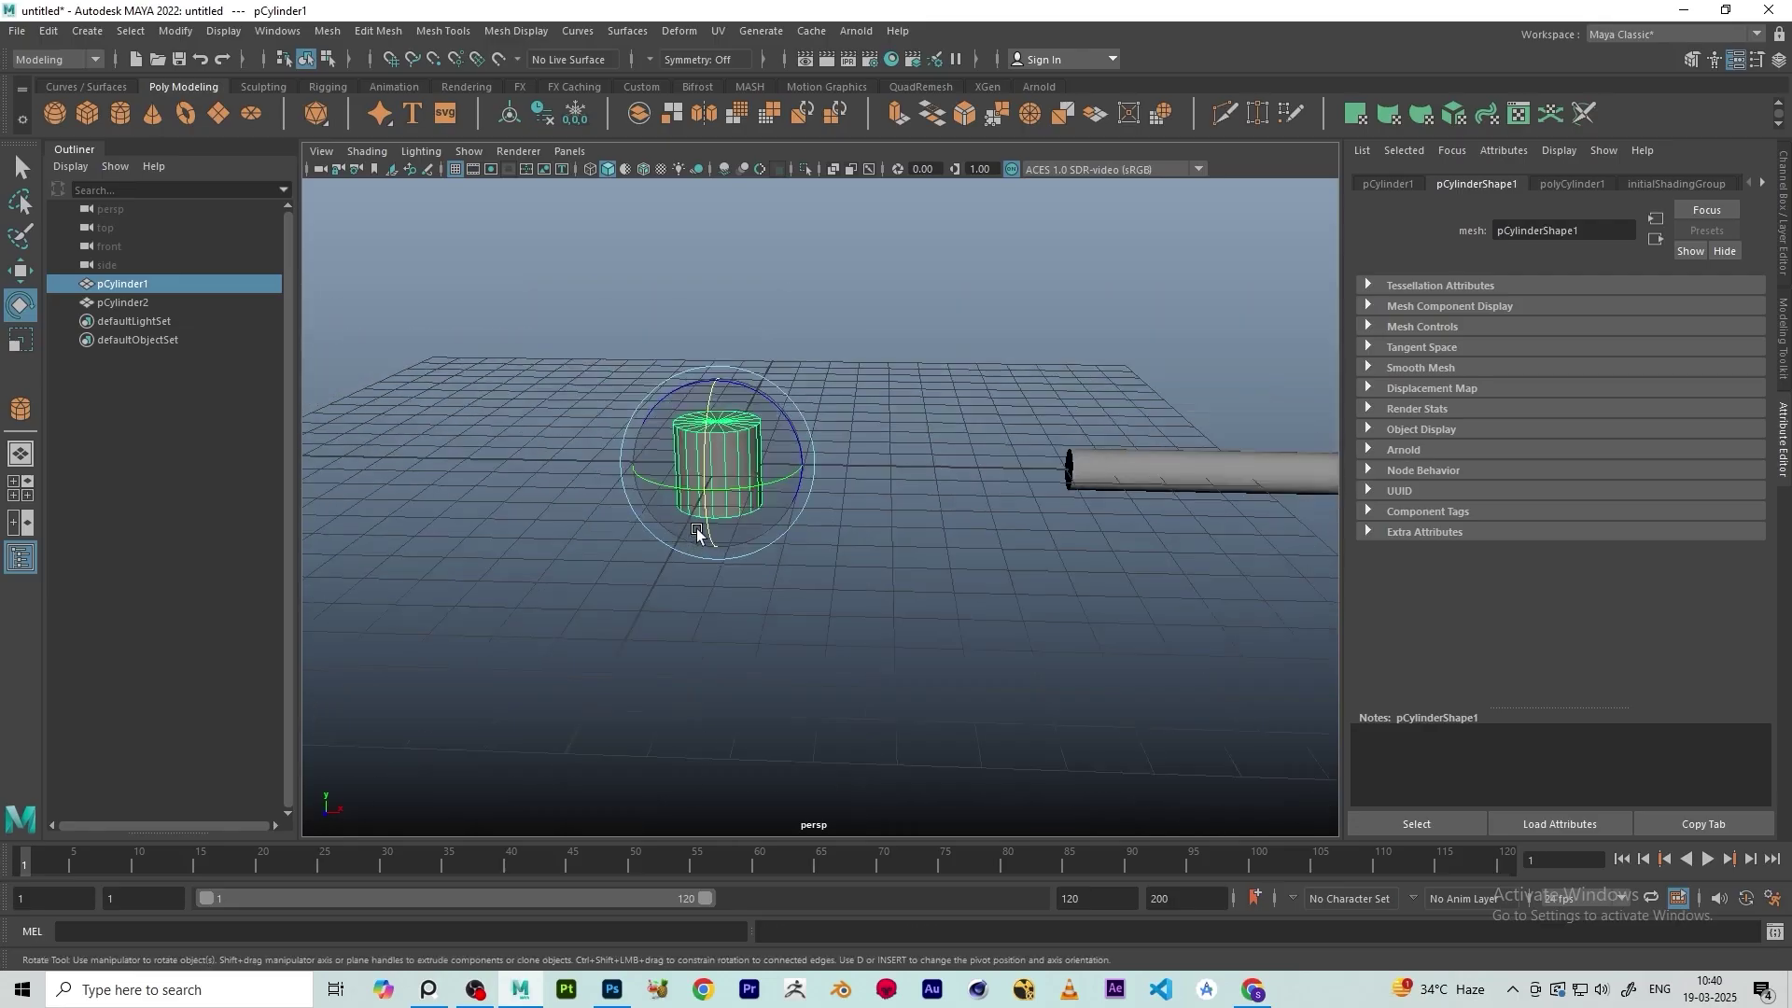
middle_click_drag(1153, 502, 852, 488, "alt")
left_click(780, 462)
scroll(781, 509, "up", 2)
key("w")
scroll(789, 496, "up", 3)
scroll(702, 451, "up", 1)
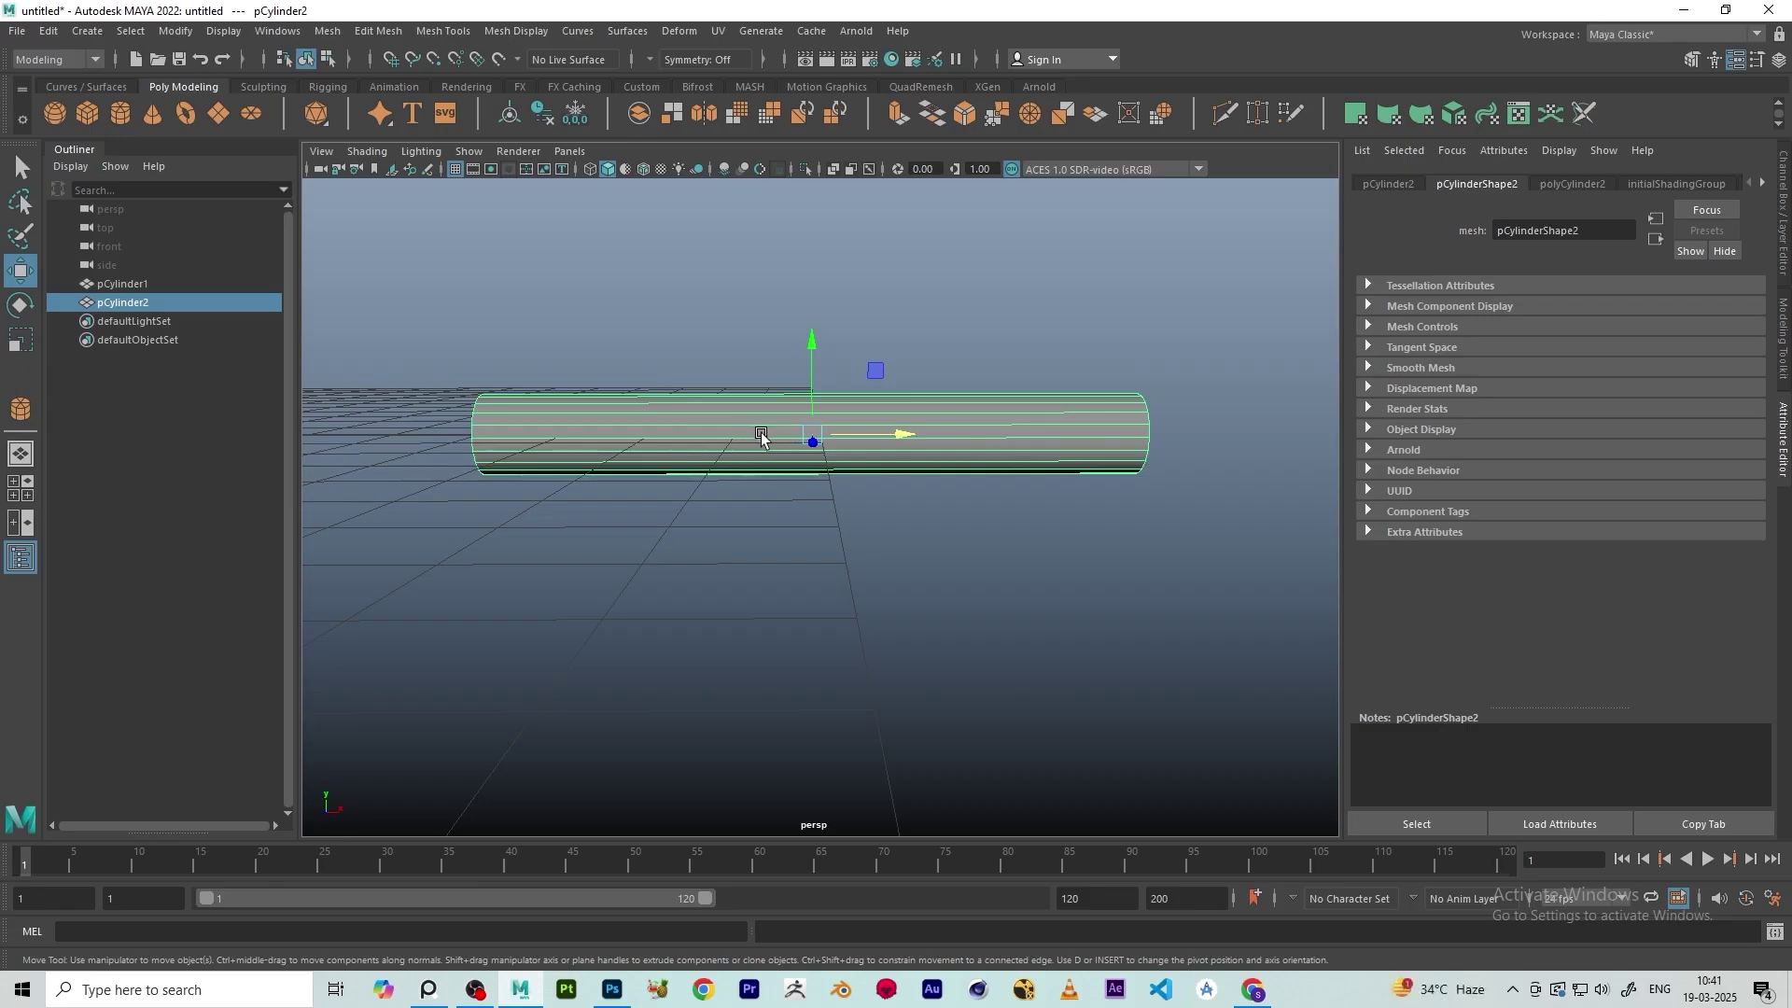
Select the upright cylinder at the grid centre and rotate it slightly about its X axis
scroll(768, 446, "down", 2)
scroll(948, 475, "down", 2)
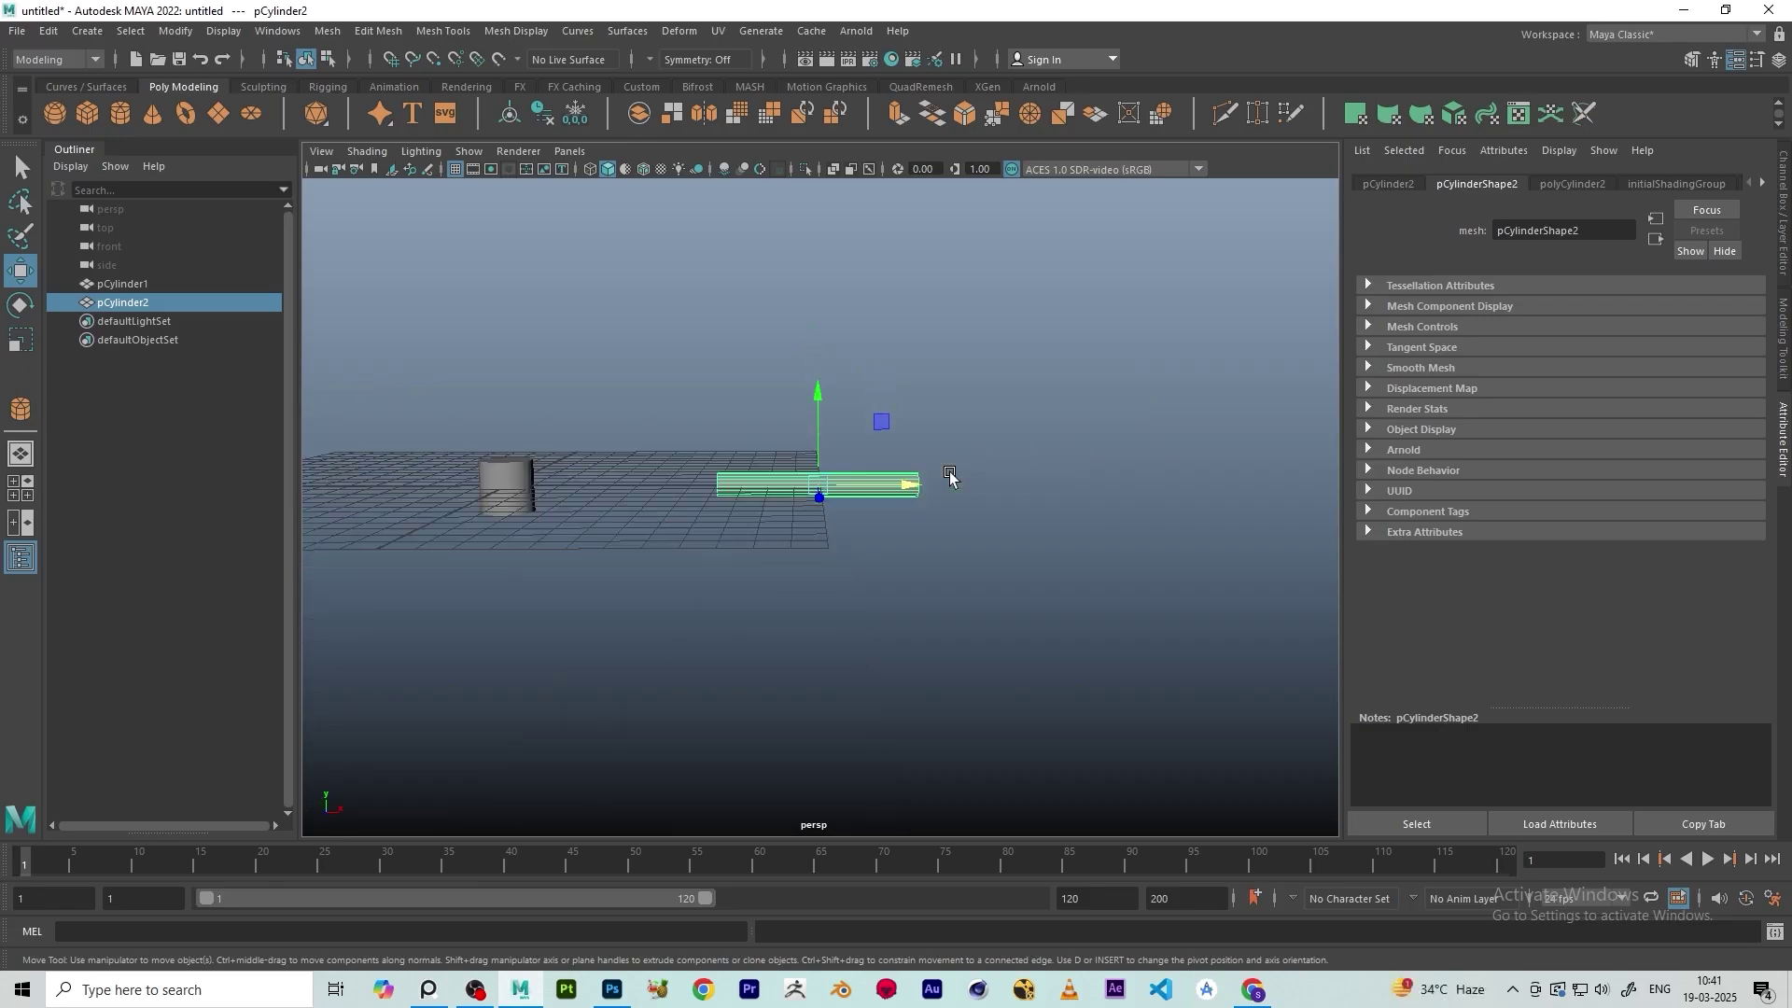
middle_click_drag(527, 485, 734, 481, "alt")
scroll(608, 384, "up", 3)
left_click(544, 508)
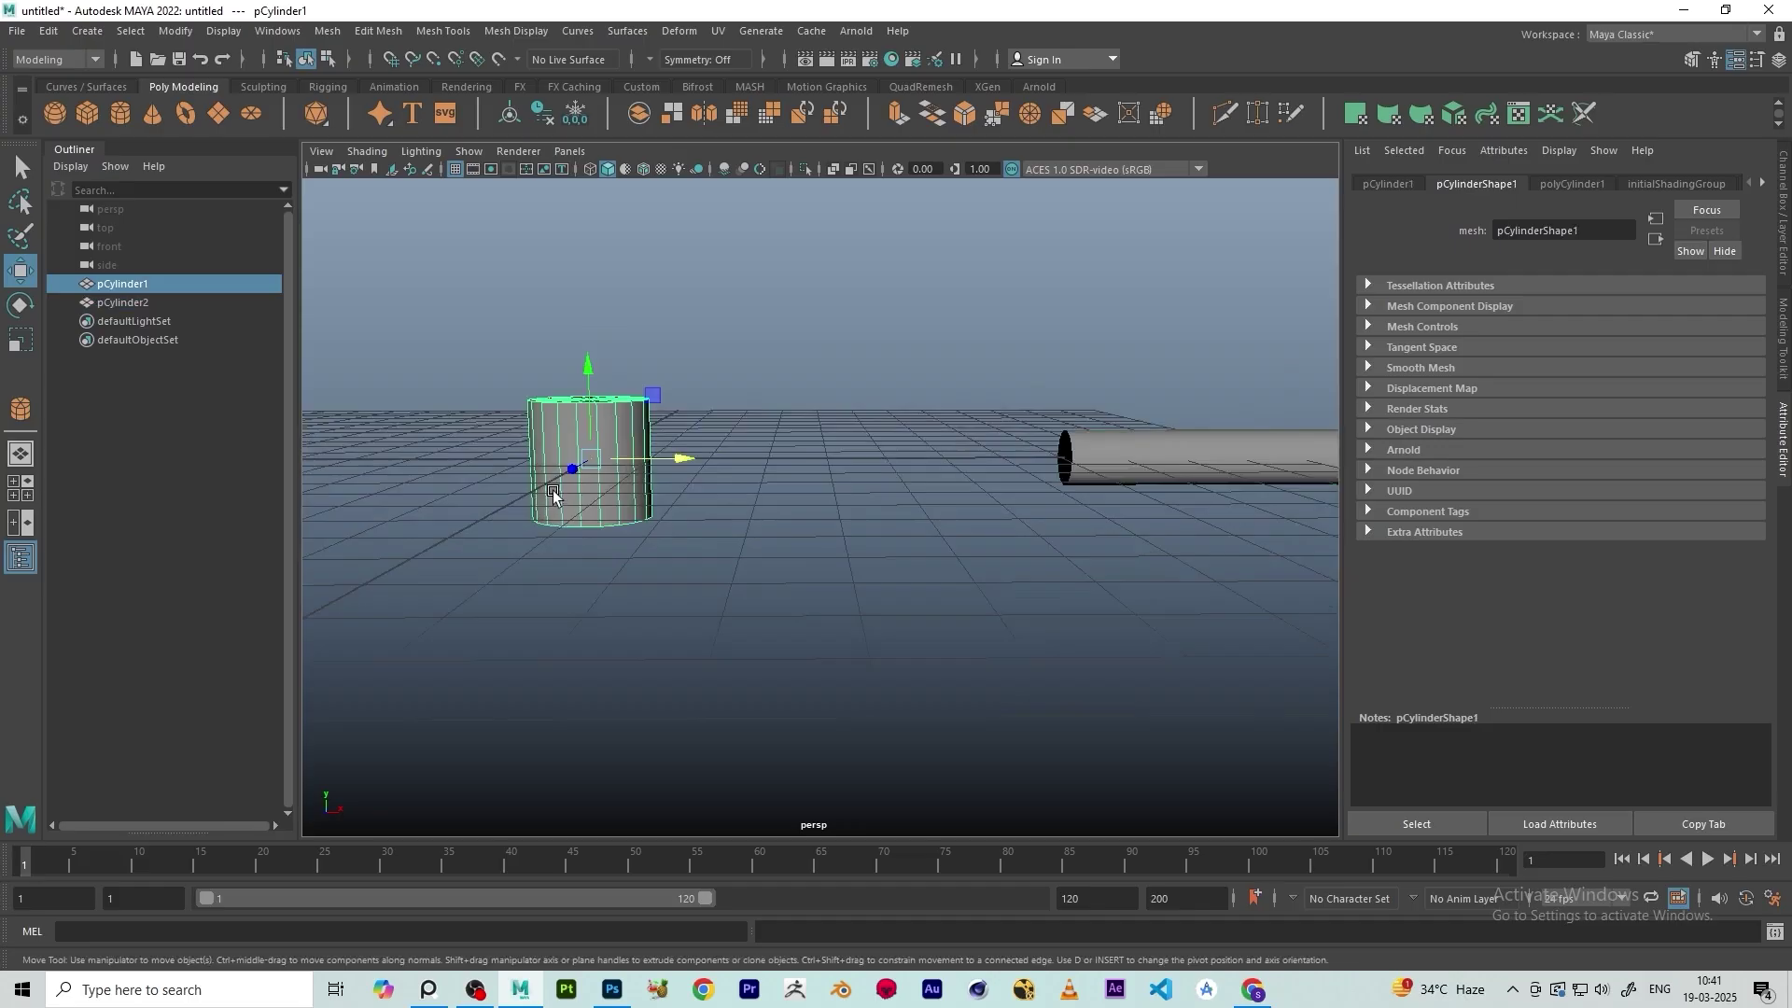
key("e")
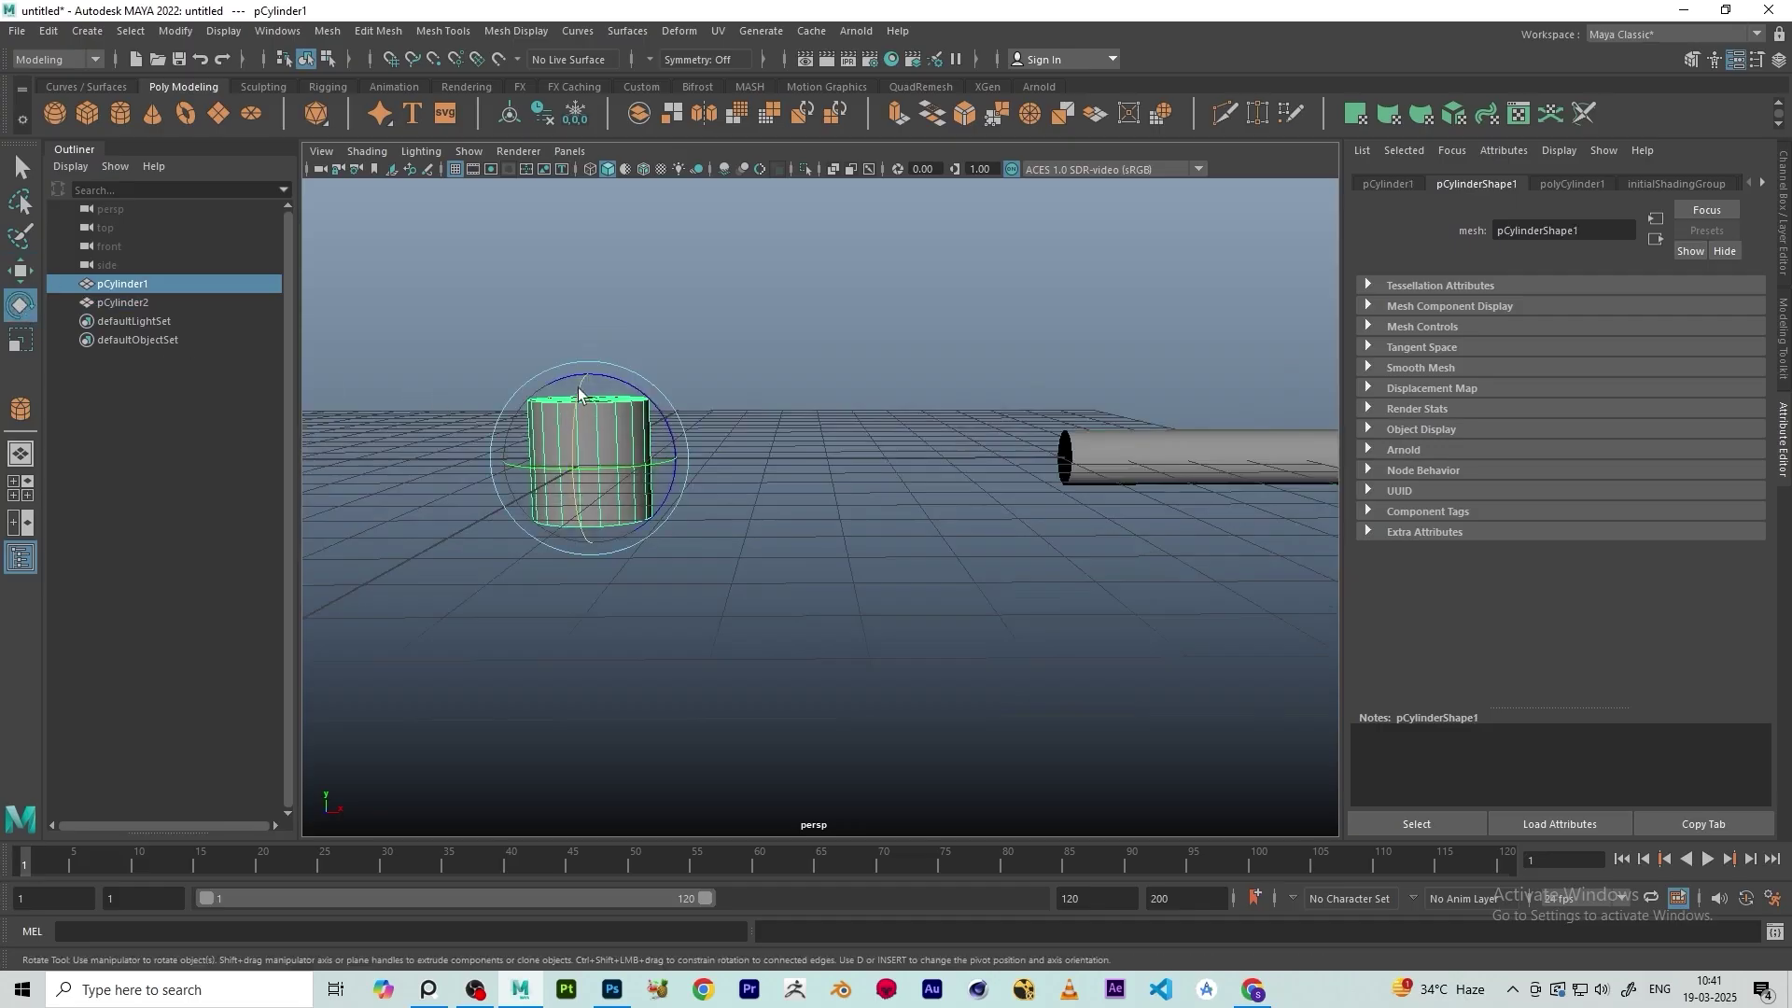
left_click_drag(571, 401, 564, 427)
Reselect the horizontal thin cylinder at the grid's edge and activate the Move tool on it
scroll(948, 472, "down", 5)
scroll(977, 512, "up", 3)
left_click(698, 487)
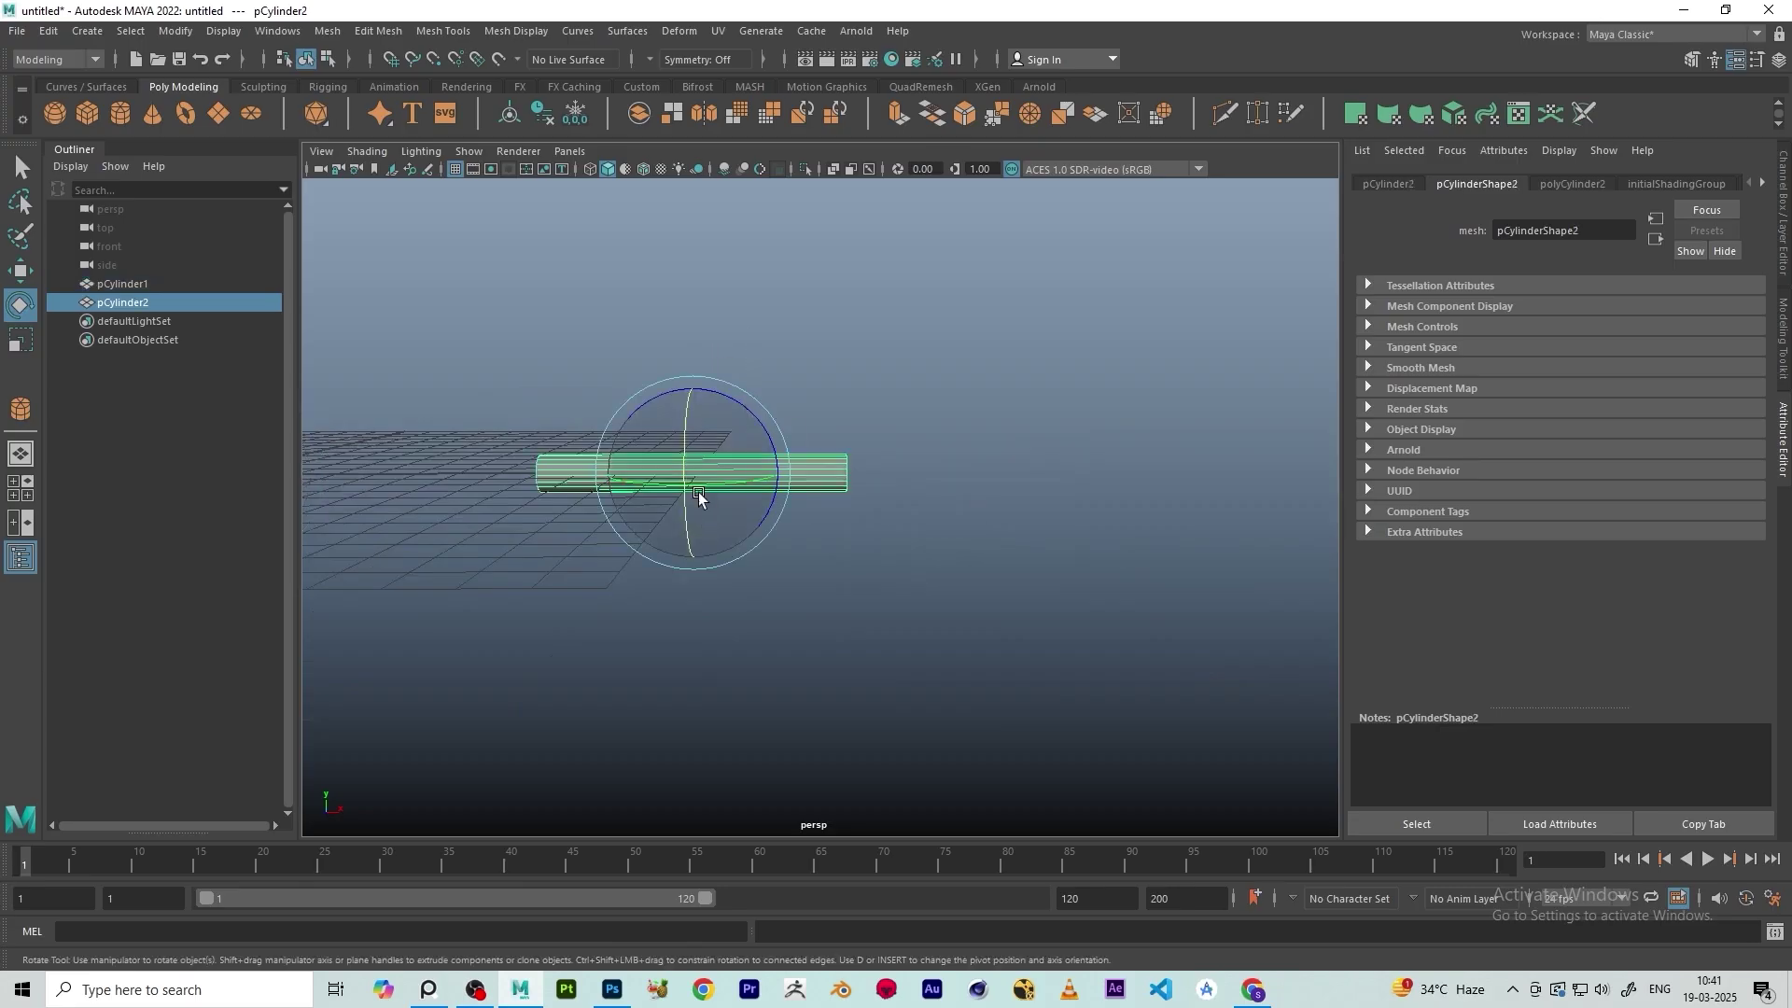
key("w")
middle_click_drag(696, 488, 785, 490, "alt")
Create a polygon helix at the grid centre
left_click(87, 31)
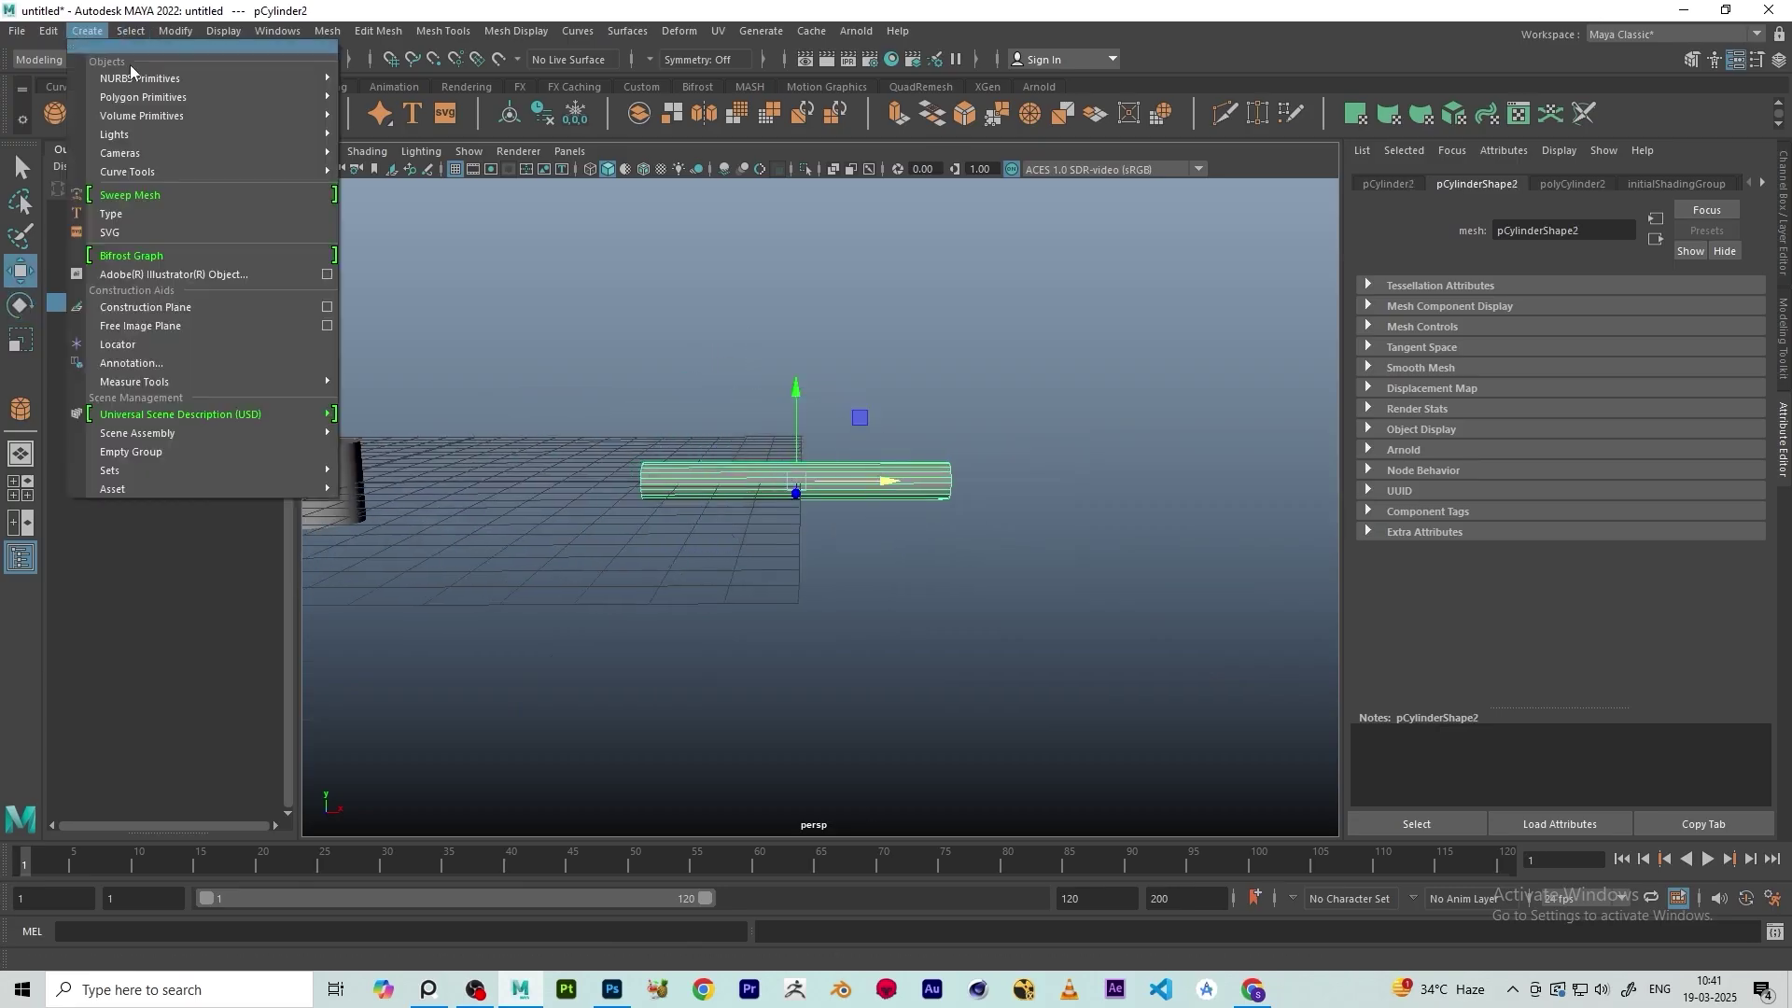
mouse_move(168, 97)
left_click(411, 306)
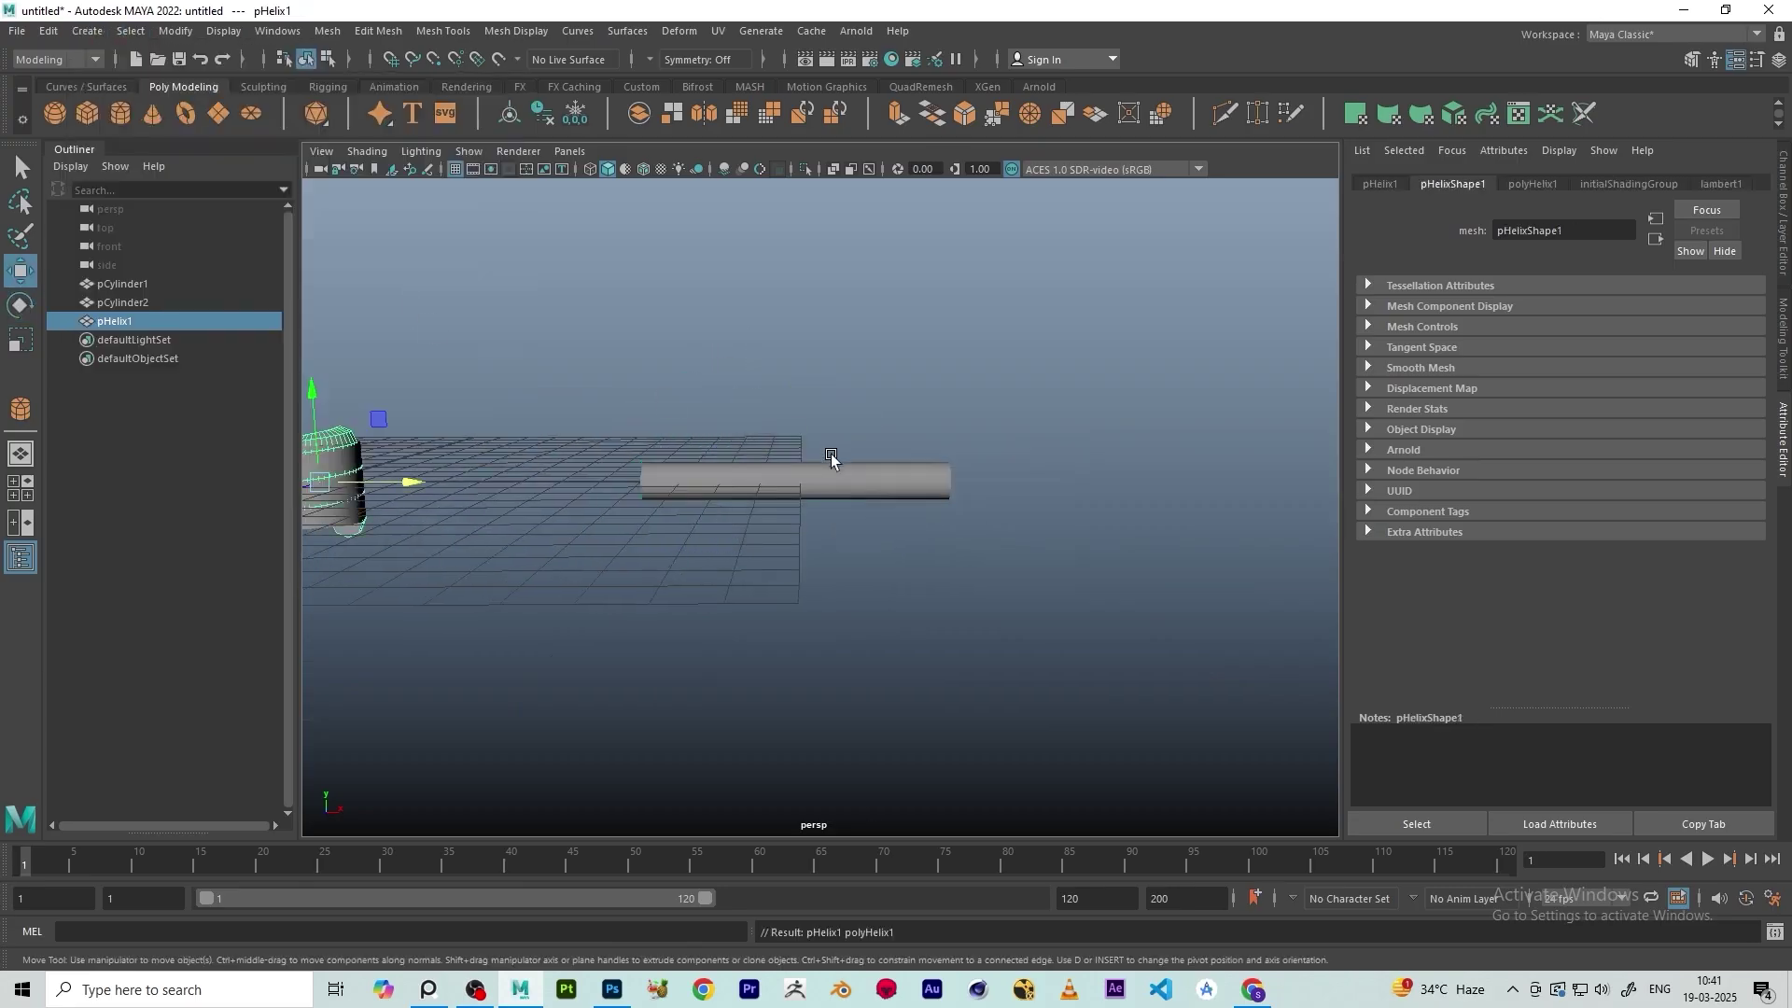
scroll(735, 461, "down", 3)
scroll(765, 448, "up", 2)
Set the helix's coils to 5.2, height to 6.163 and width to 3.087
left_click(1531, 183)
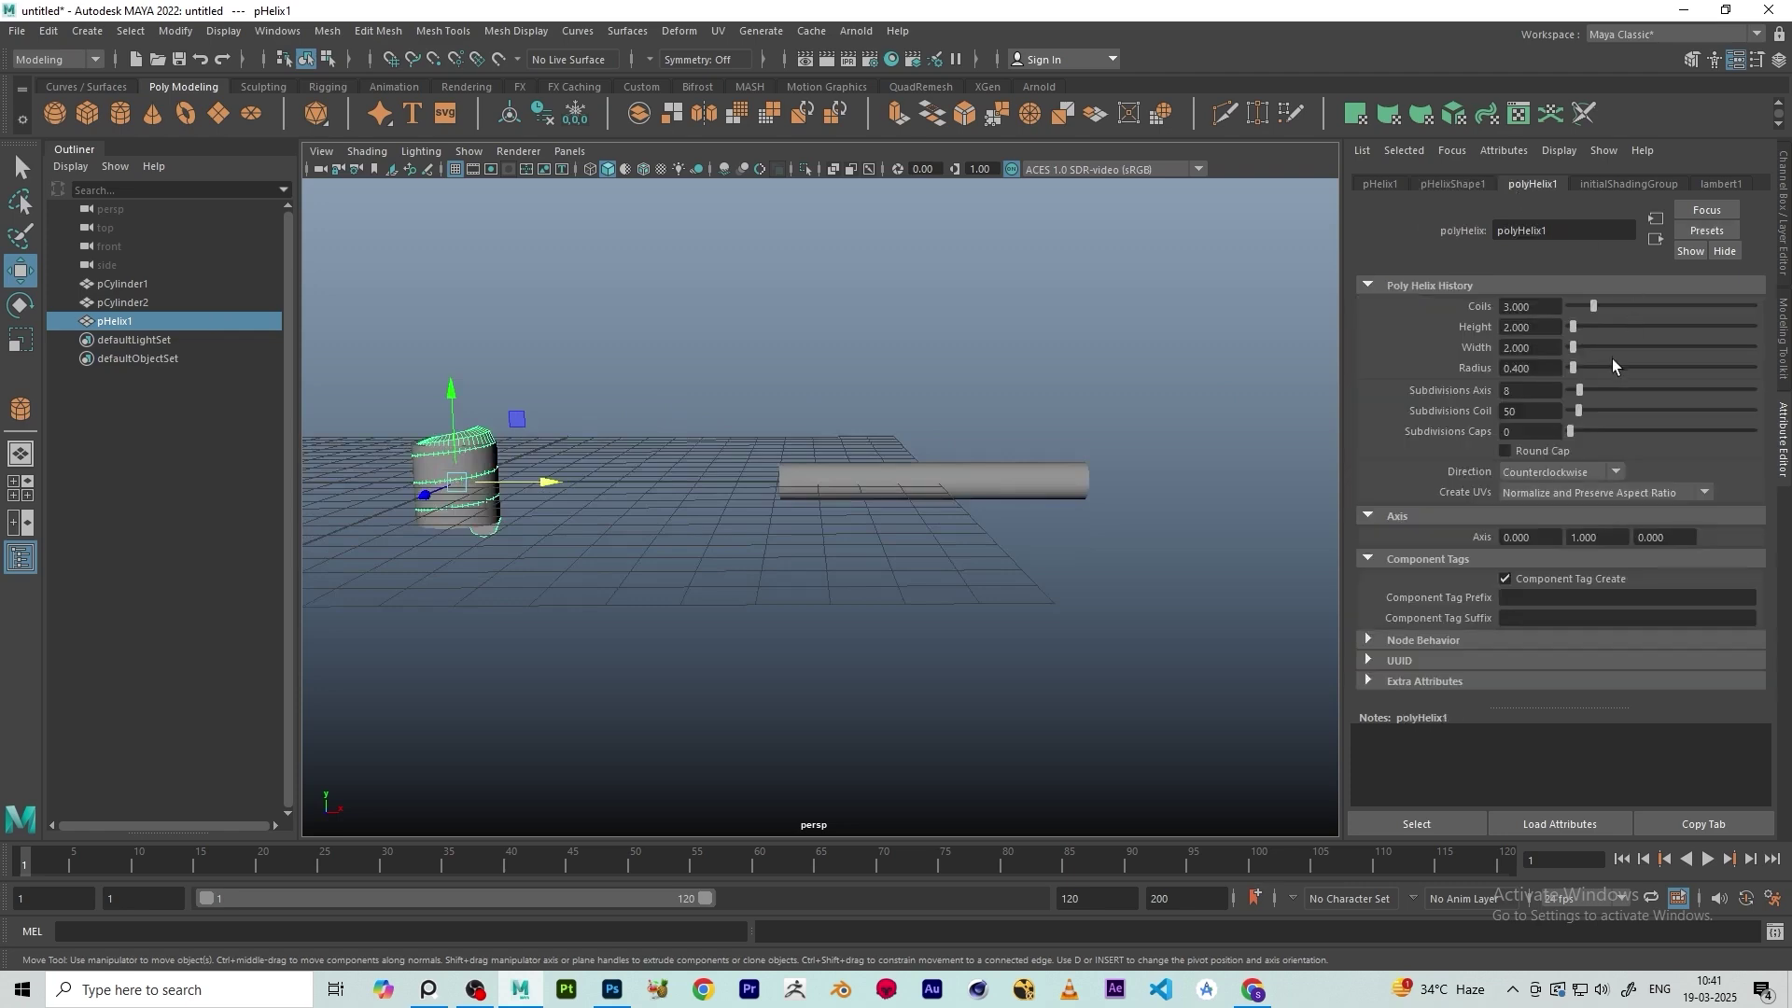
left_click_drag(1594, 306, 1576, 344)
scroll(1100, 360, "down", 2)
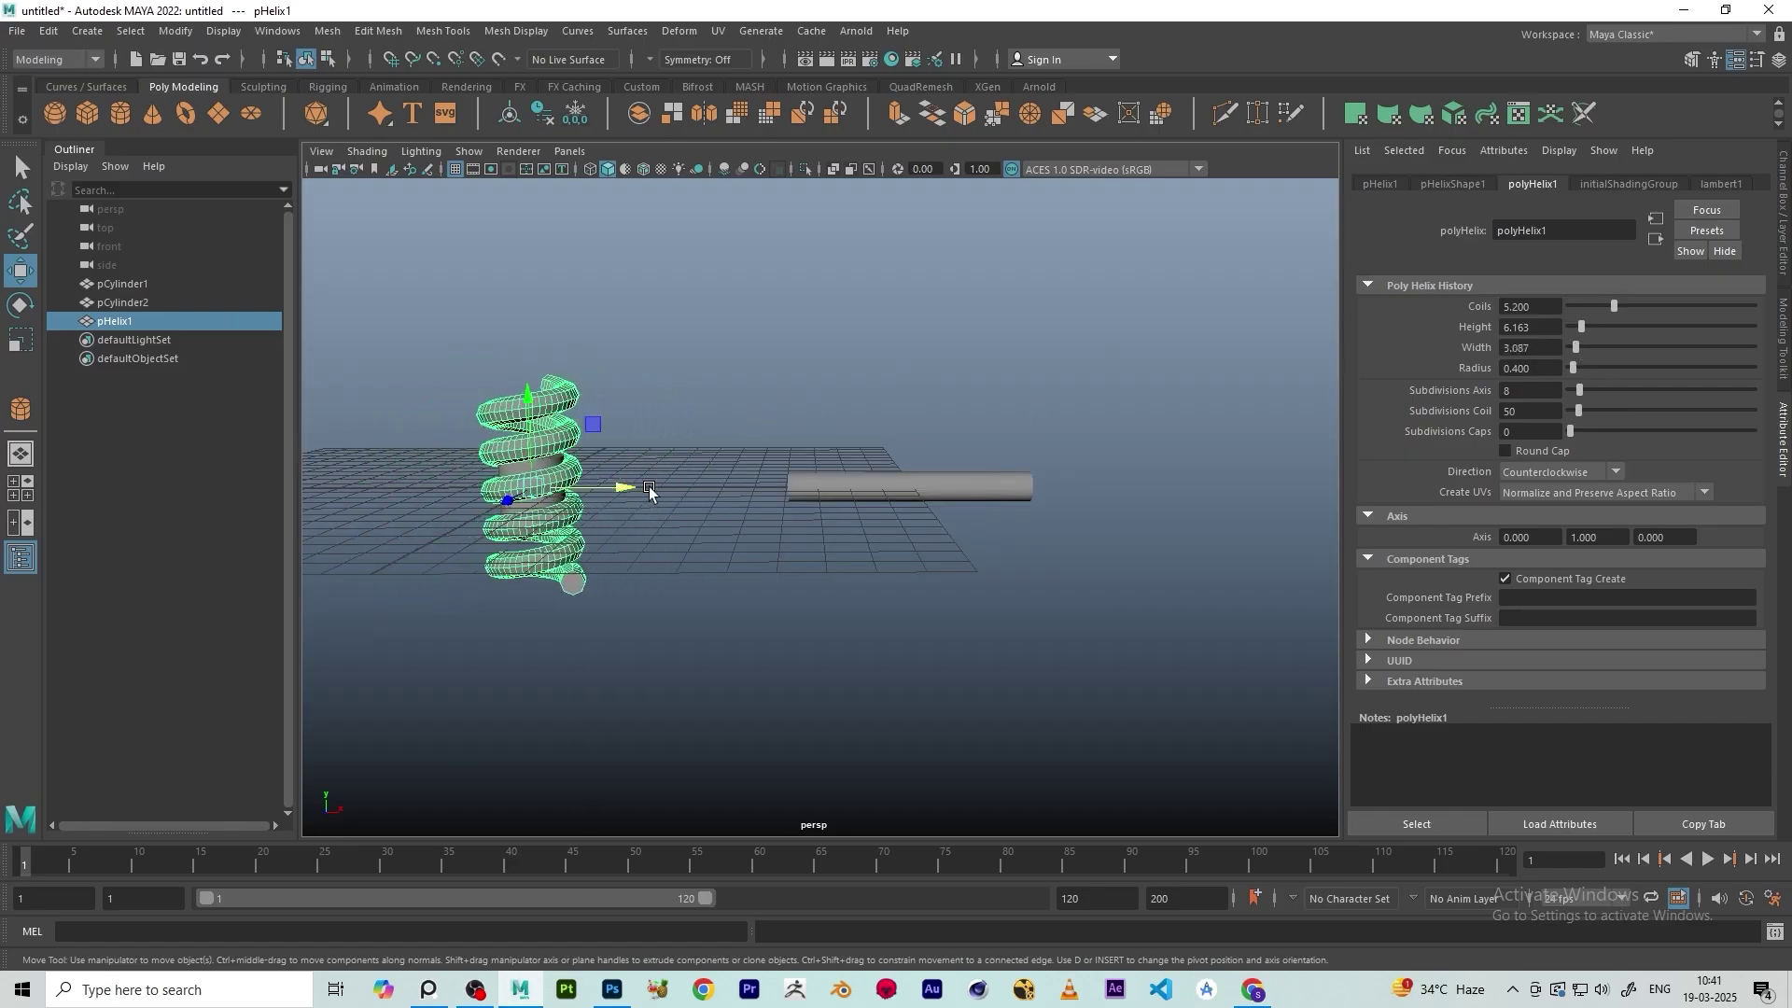
Rotate the helix until it lies horizontal and move it along X so it wraps around the thin horizontal cylinder
left_click_drag(649, 492, 768, 575, "alt")
key("e")
scroll(718, 616, "down", 2)
key("w")
middle_click_drag(768, 575, 798, 517, "alt")
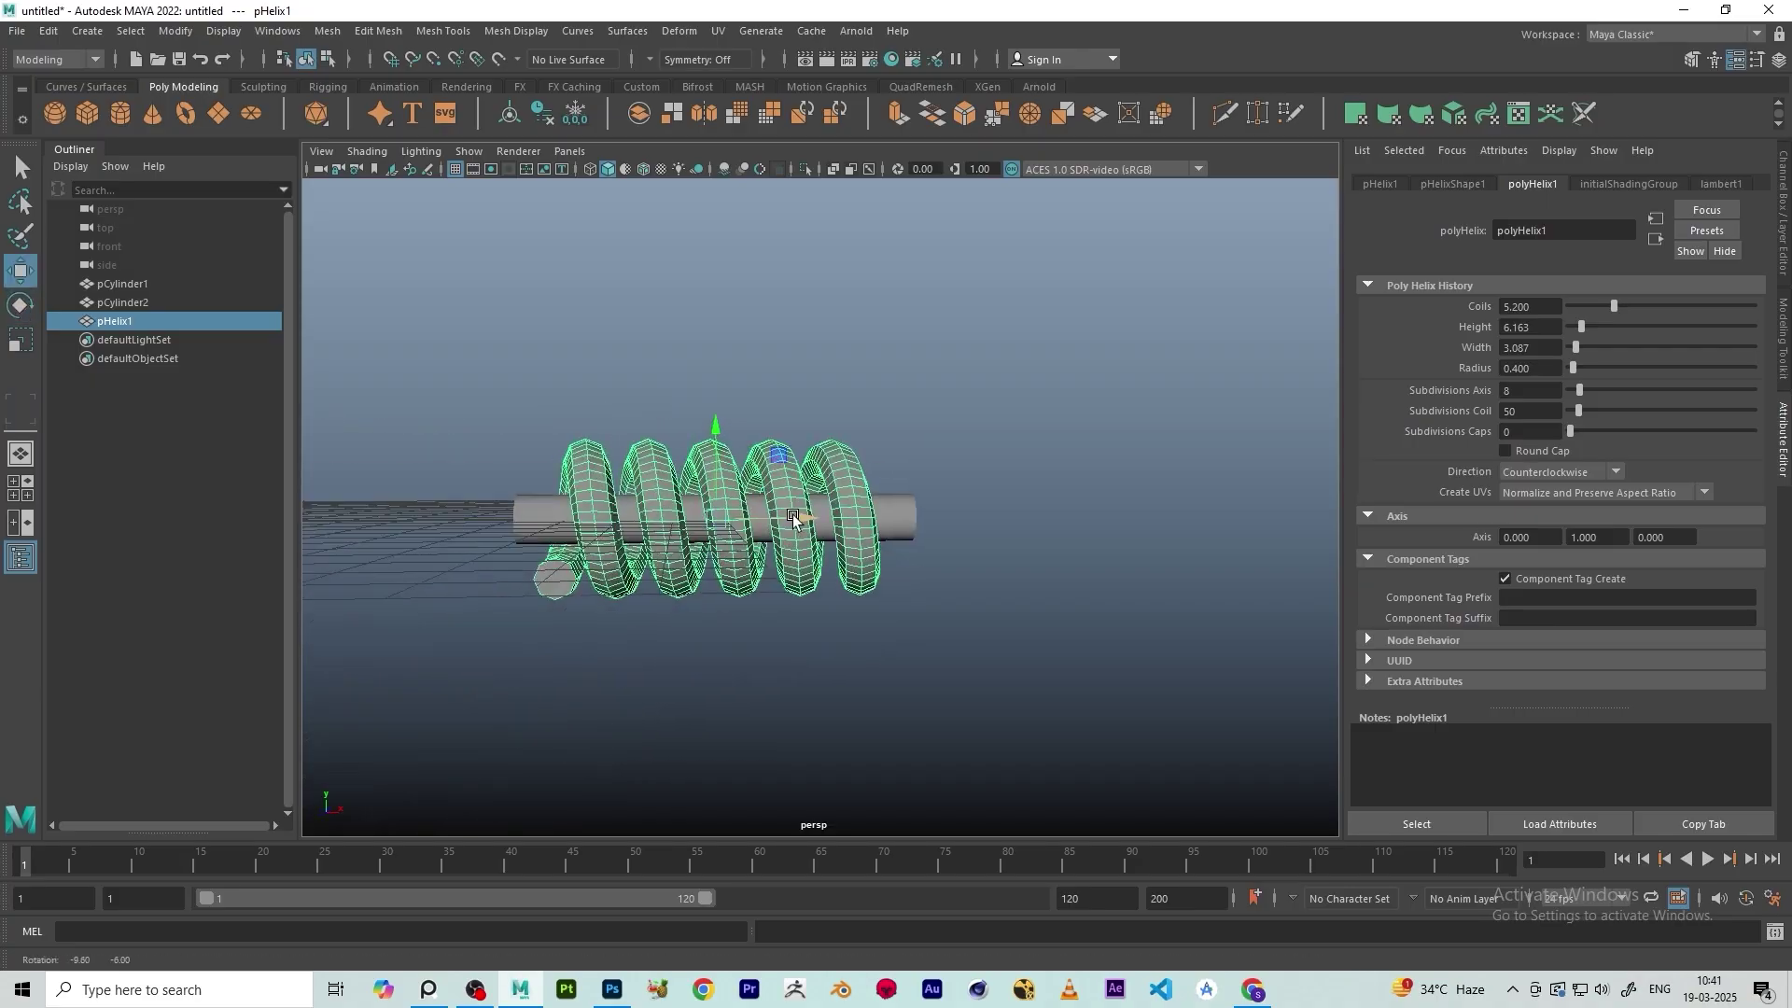
Inspect the coil around the horizontal cylinder from several angles and select that cylinder
right_click_drag(800, 517, 1071, 511, "alt")
middle_click_drag(1072, 511, 1055, 511)
left_click_drag(499, 774, 872, 411, "alt")
left_click(940, 371)
left_click_drag(686, 580, 674, 556, "alt")
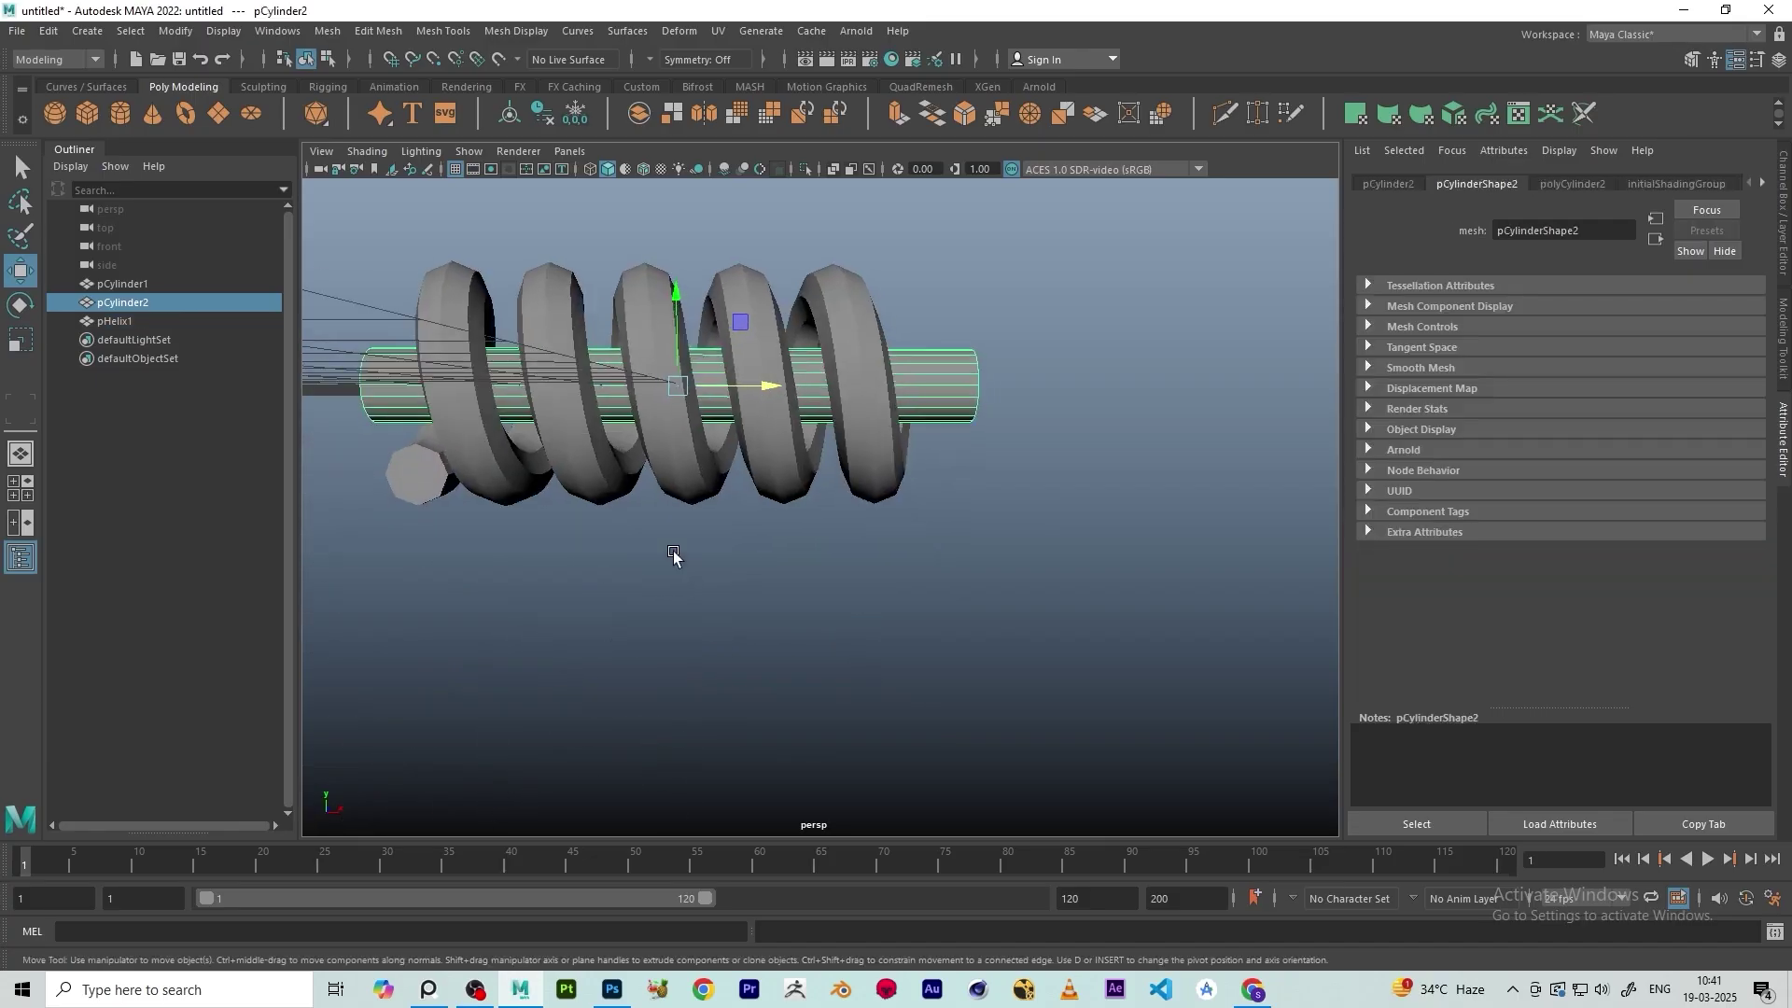
Select the helix and rotate it about the X axis around the horizontal cylinder
left_click(775, 319)
key("e")
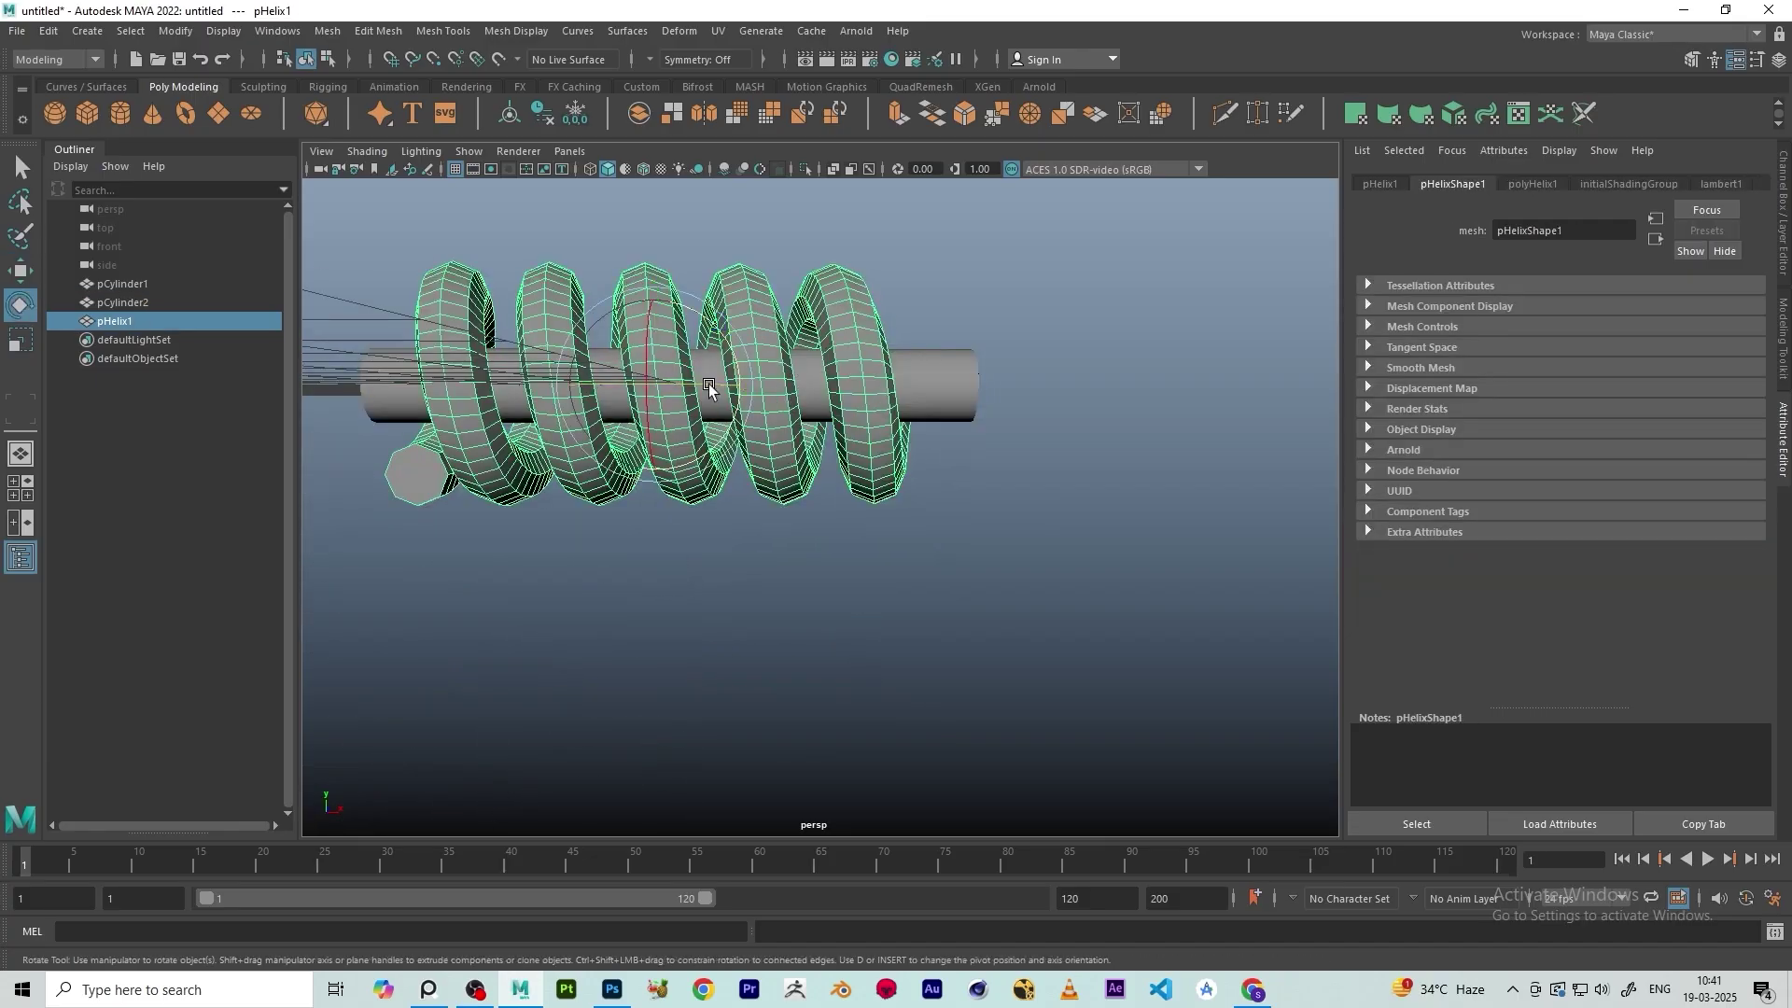
mouse_move(653, 347)
left_mouse_down()
mouse_move(657, 289)
mouse_move(666, 336)
left_mouse_up()
Select the upright cylinder at the grid centre and try a small X-axis rotation for comparison with the helix
scroll(847, 378, "down", 3)
left_click_drag(847, 378, 787, 354, "alt")
left_click(611, 364)
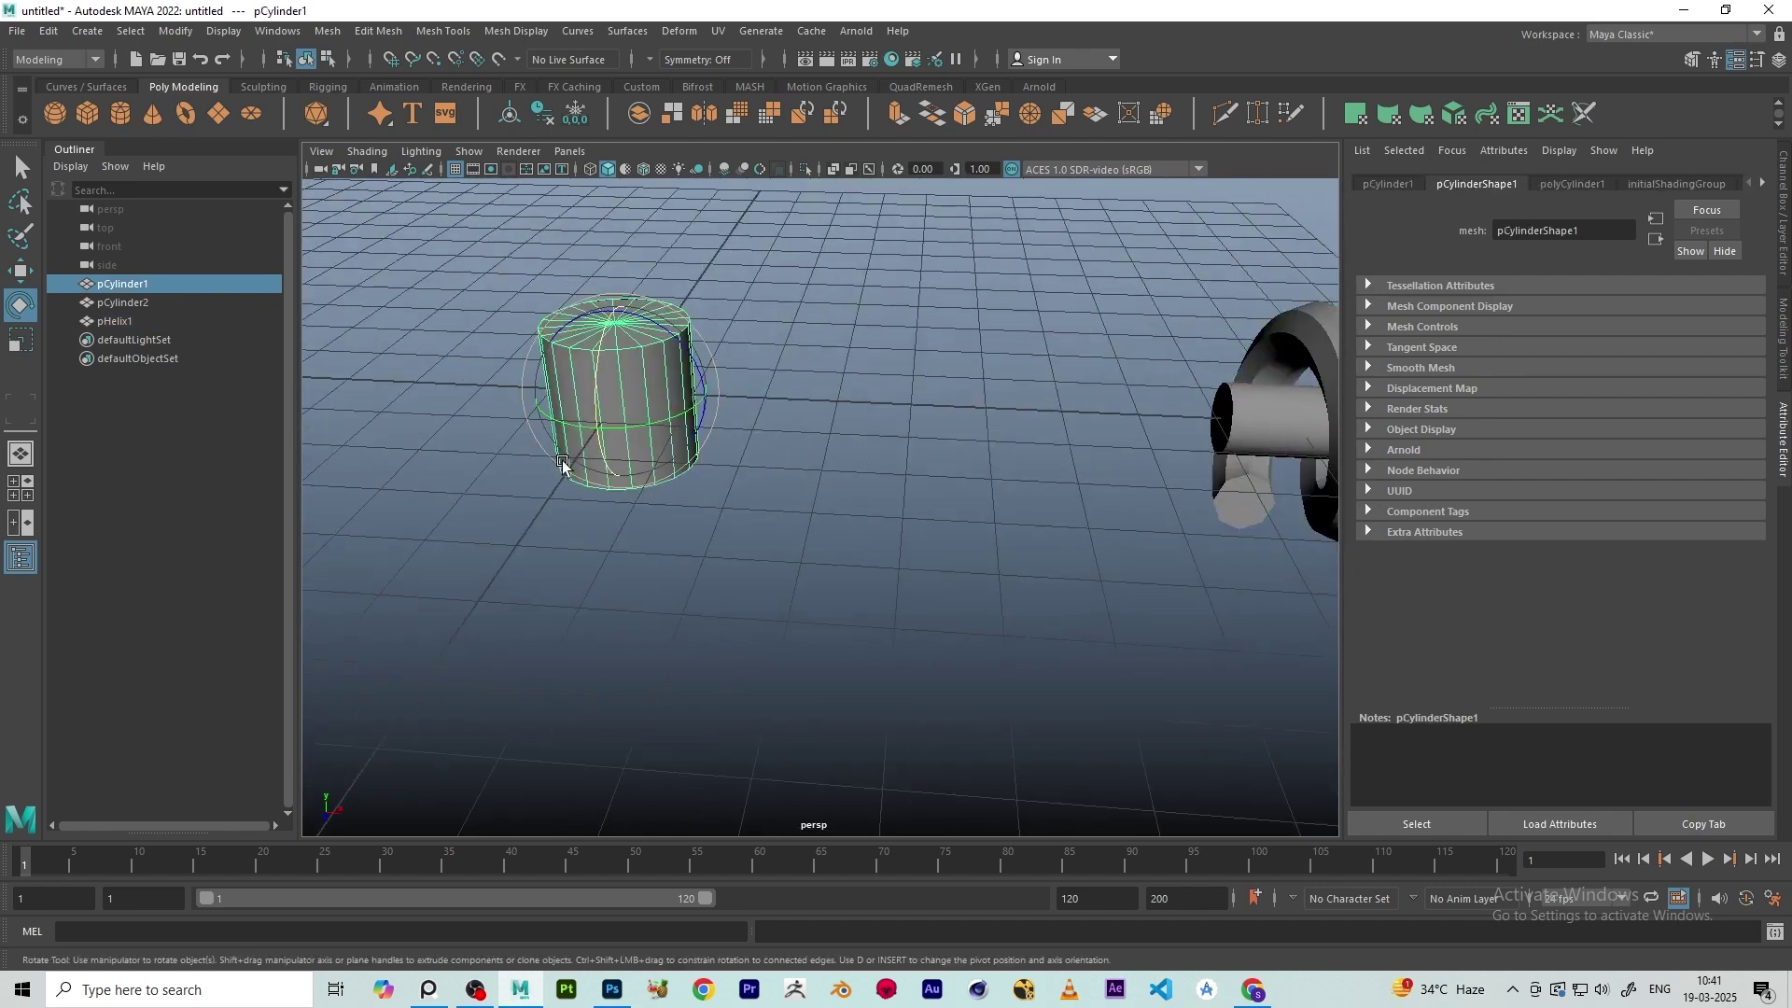
mouse_move(607, 338)
left_mouse_down()
mouse_move(590, 383)
mouse_move(581, 353)
mouse_move(612, 294)
mouse_move(607, 464)
mouse_move(628, 280)
mouse_move(607, 448)
mouse_move(605, 328)
left_mouse_up()
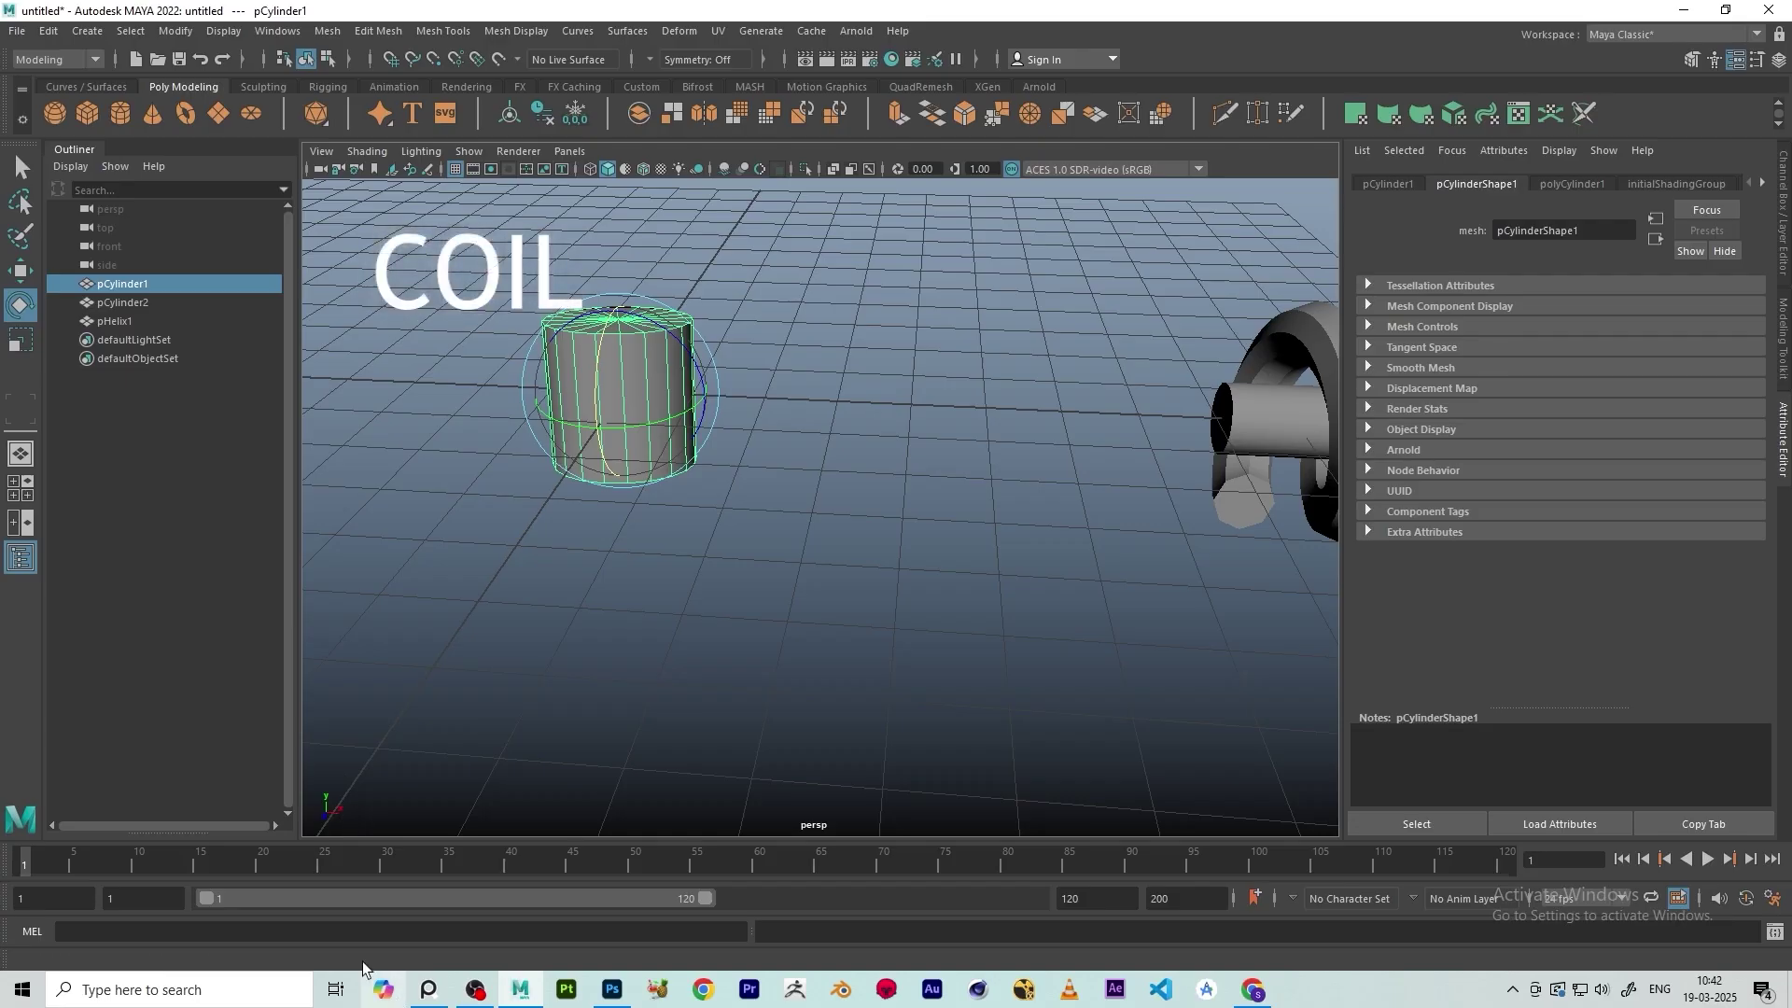
Spin the helix about the X axis until its open end faces the back of the horizontal cylinder
scroll(1188, 512, "down", 4)
middle_click_drag(1188, 513, 1059, 511, "alt")
left_click(1103, 441)
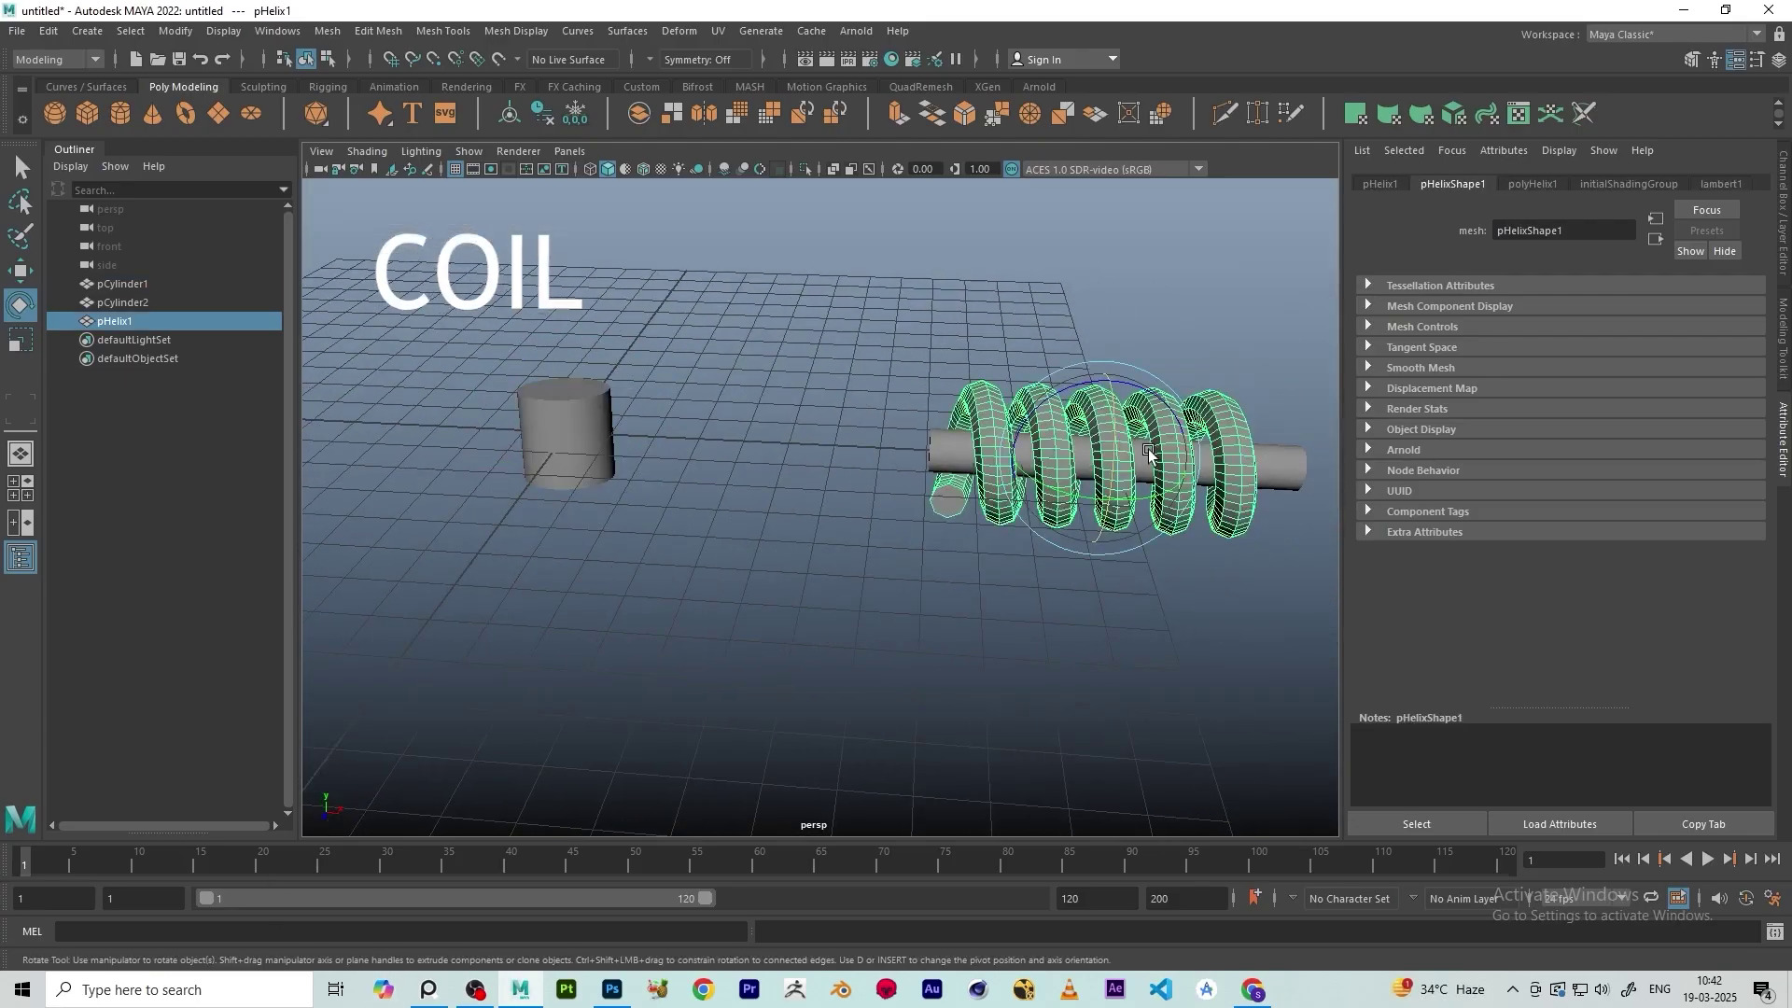
scroll(1148, 460, "up", 2)
middle_click_drag(1148, 460, 1080, 504, "alt")
left_click_drag(1080, 518, 1022, 499, "alt")
left_click_drag(961, 416, 940, 499)
scroll(691, 512, "down", 2)
middle_click_drag(684, 510, 919, 571, "alt")
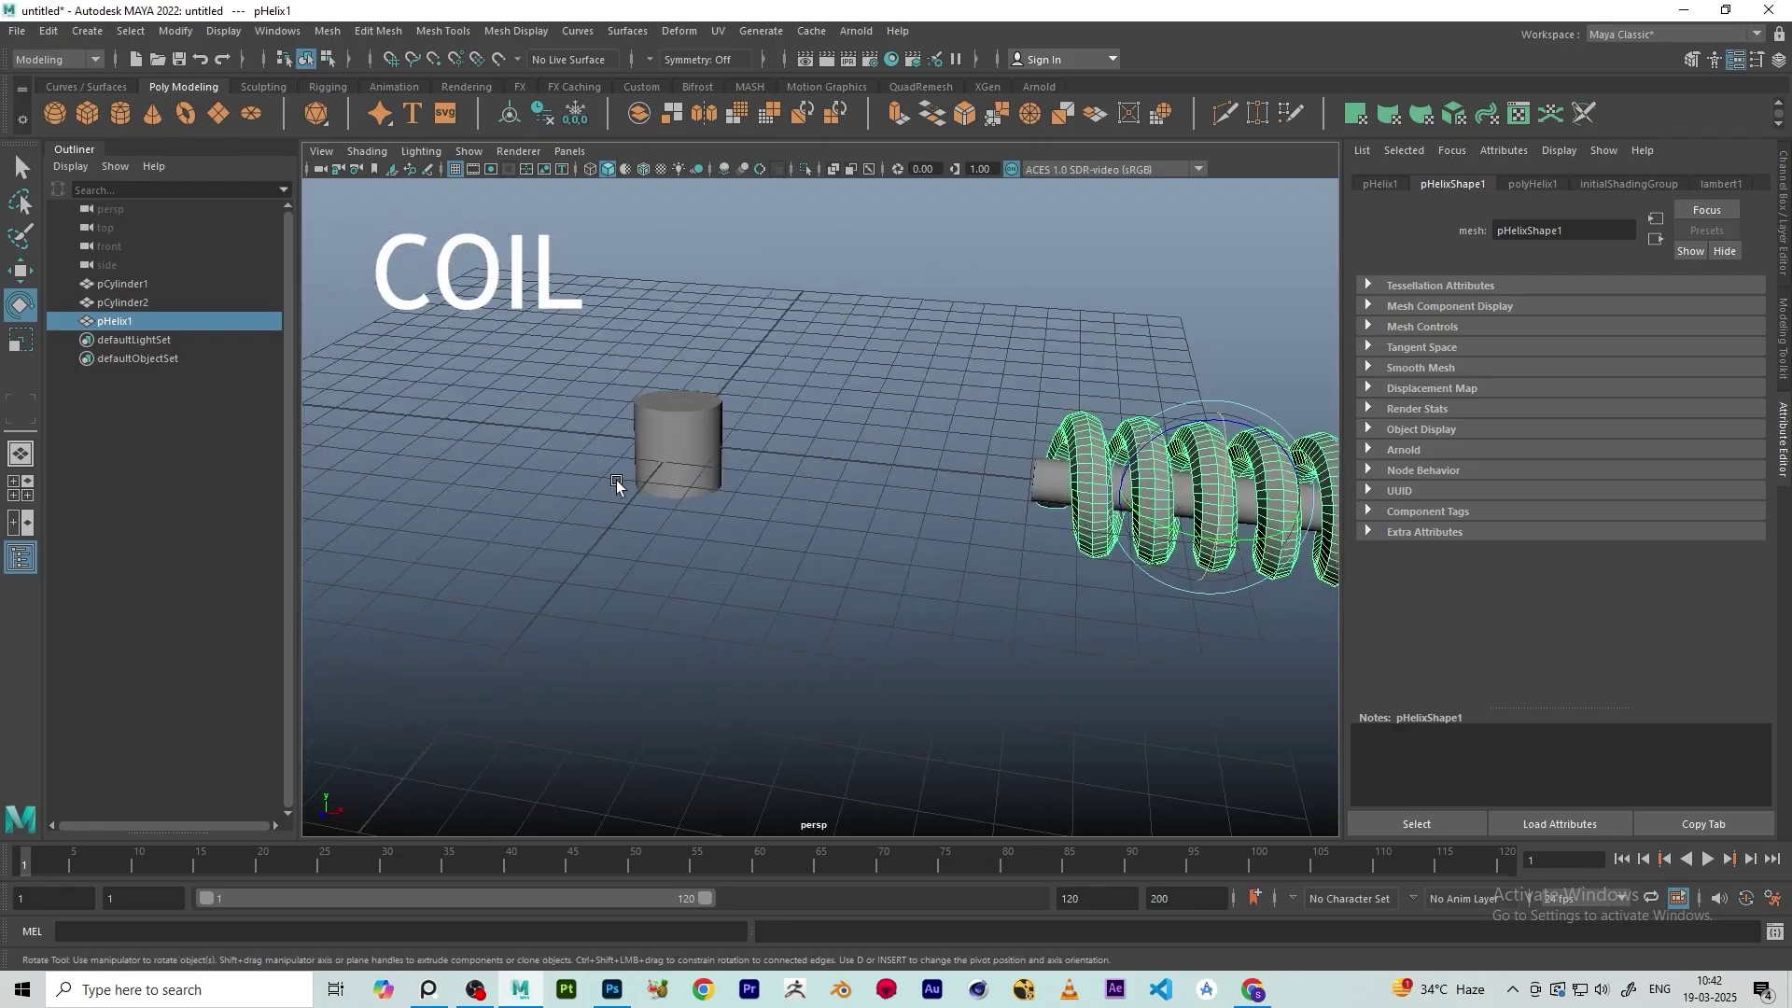
Select the upright cylinder, frame it in the view and activate the Move tool
scroll(620, 480, "up", 2)
left_click(543, 401)
key("f")
key("w")
left_click_drag(780, 470, 732, 449, "alt")
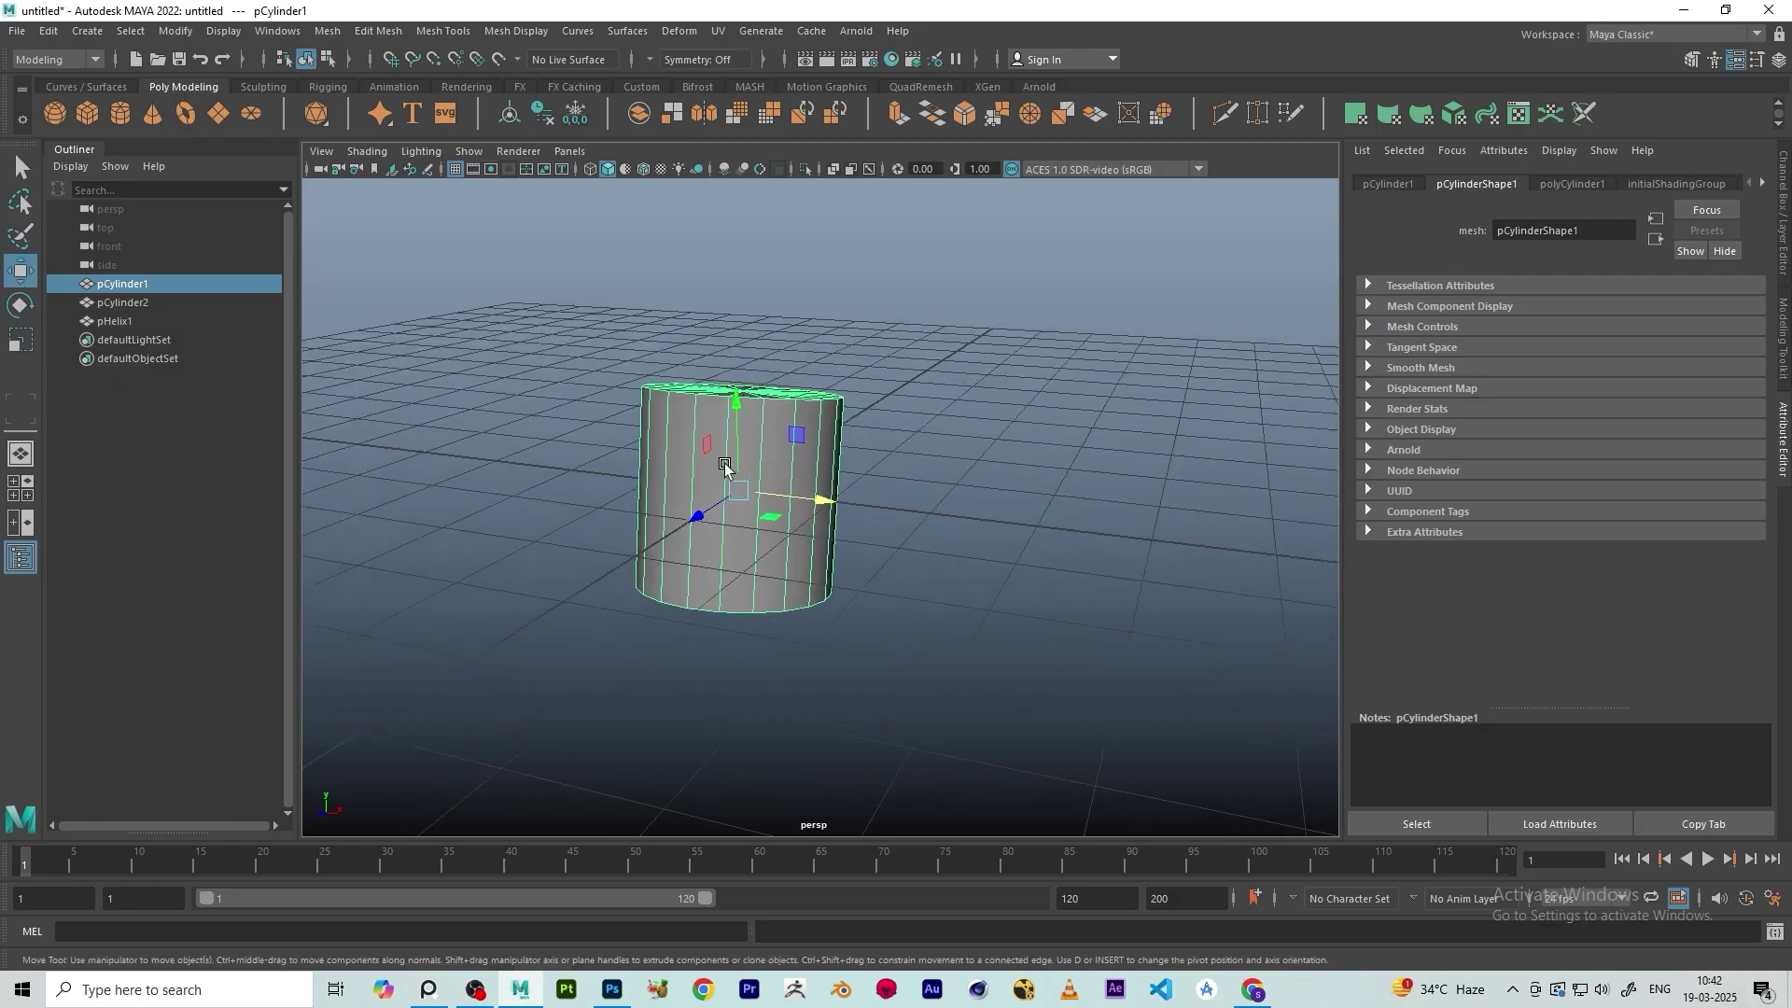
Select the thin horizontal cylinder together with the helix and rotate both about the Z axis until they stand upright
scroll(726, 469, "down", 4)
middle_click_drag(1148, 478, 782, 428, "alt")
scroll(932, 459, "up", 3)
scroll(932, 459, "down", 3)
left_click(1079, 517)
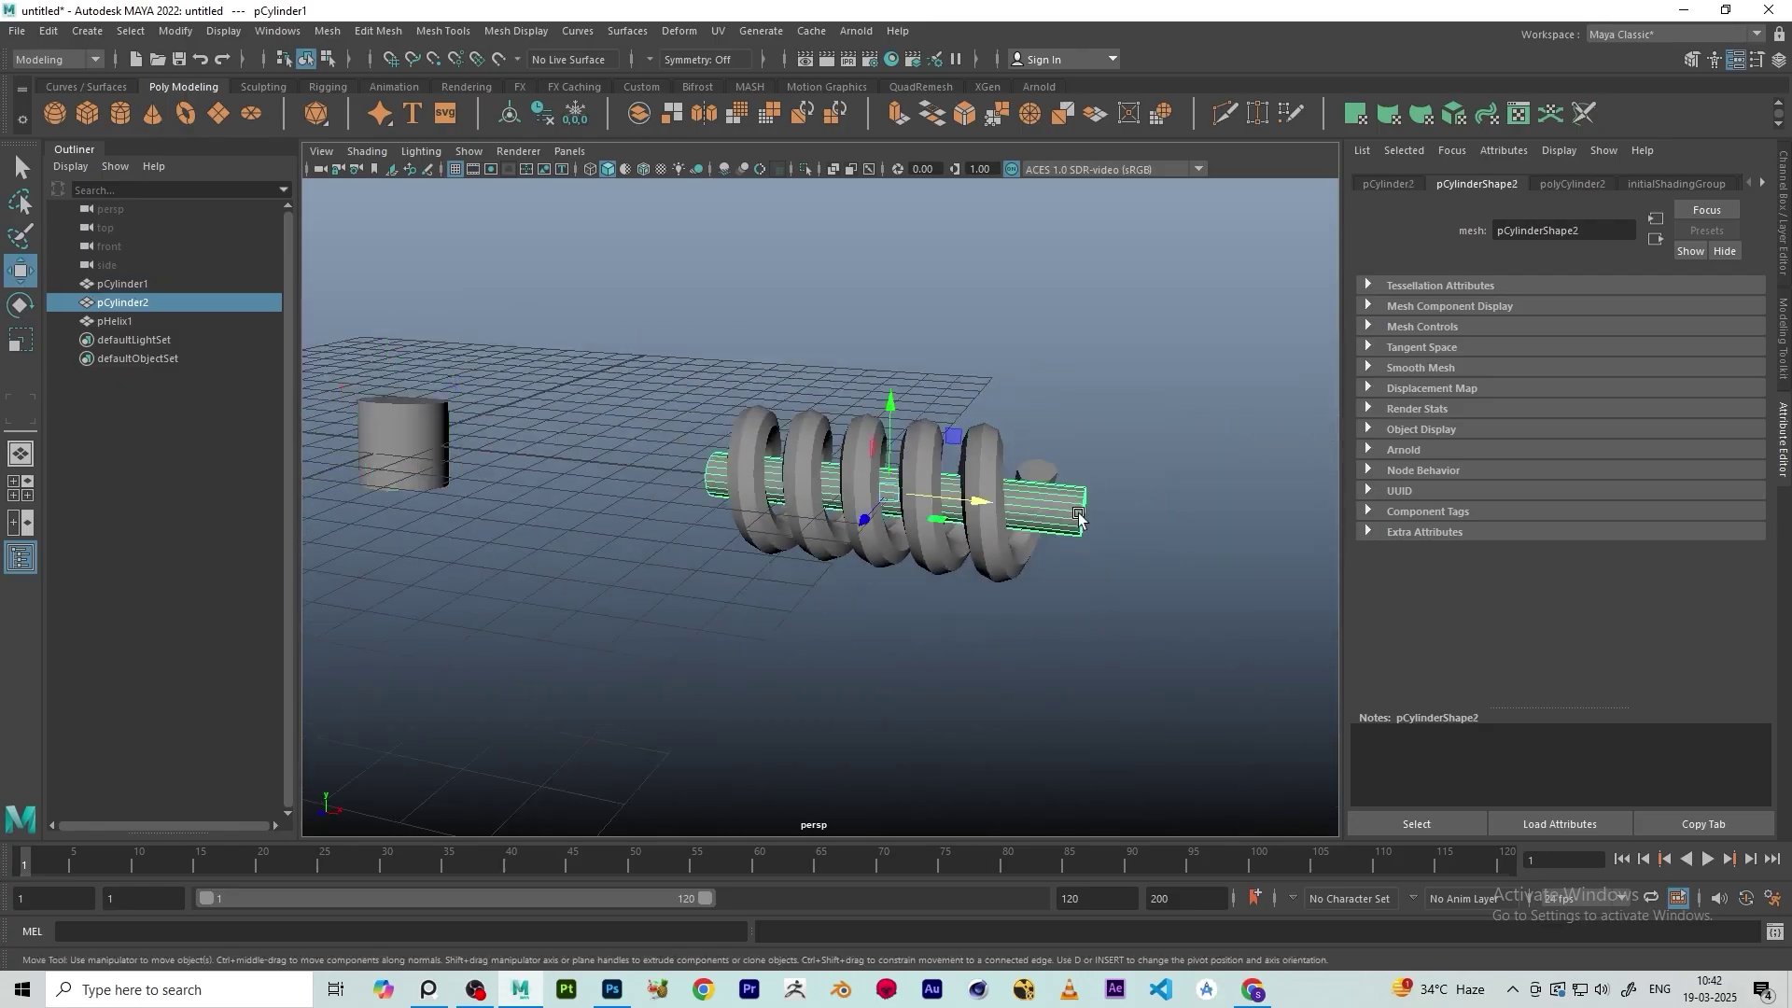
key("e")
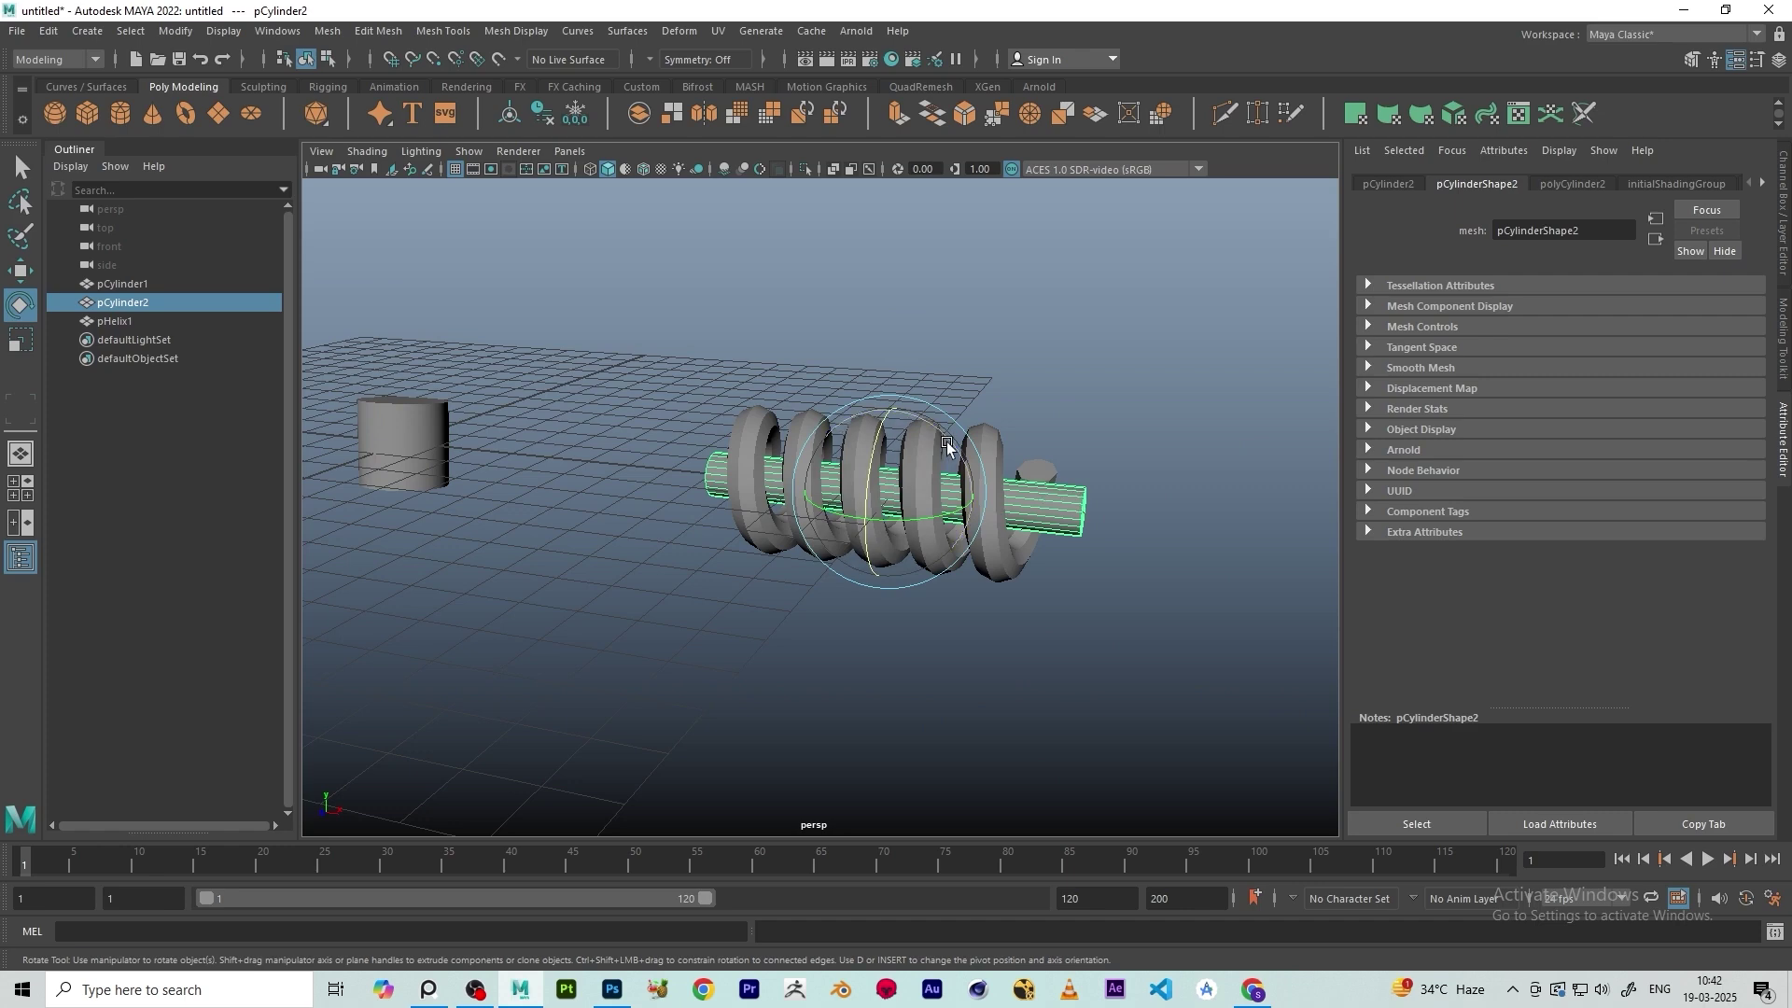
left_click(955, 487, "shift")
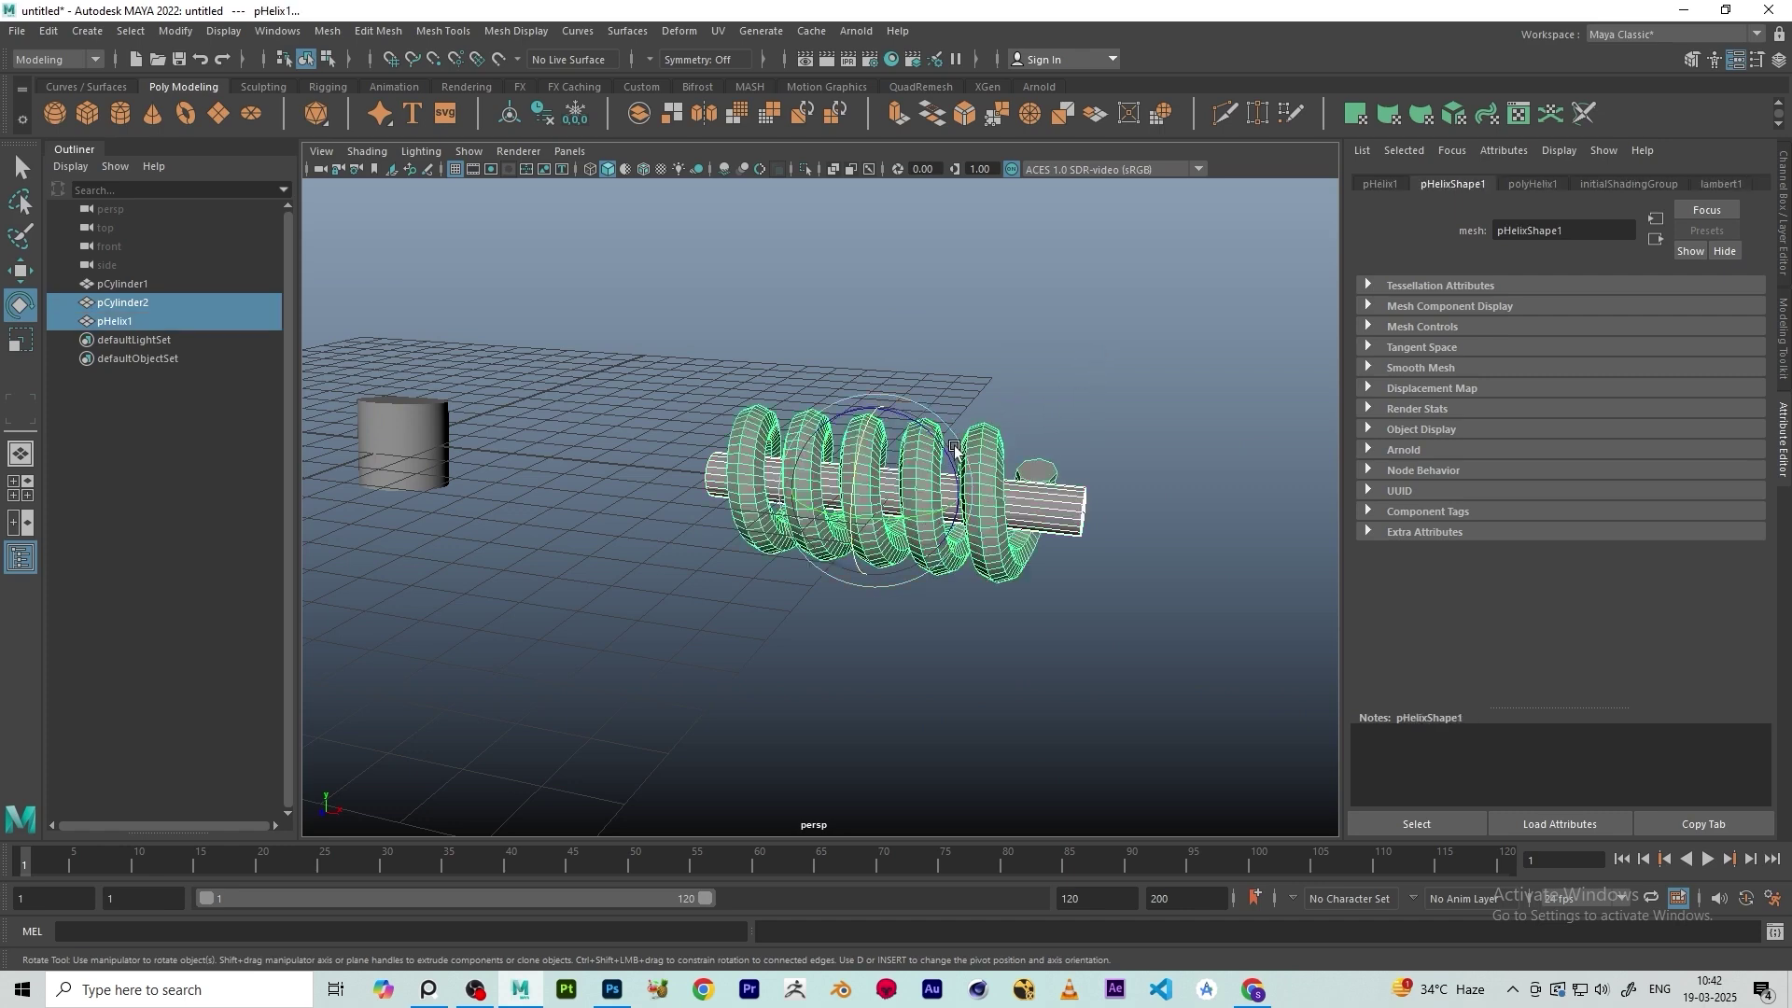
left_click_drag(956, 488, 824, 364)
scroll(1051, 373, "up", 2)
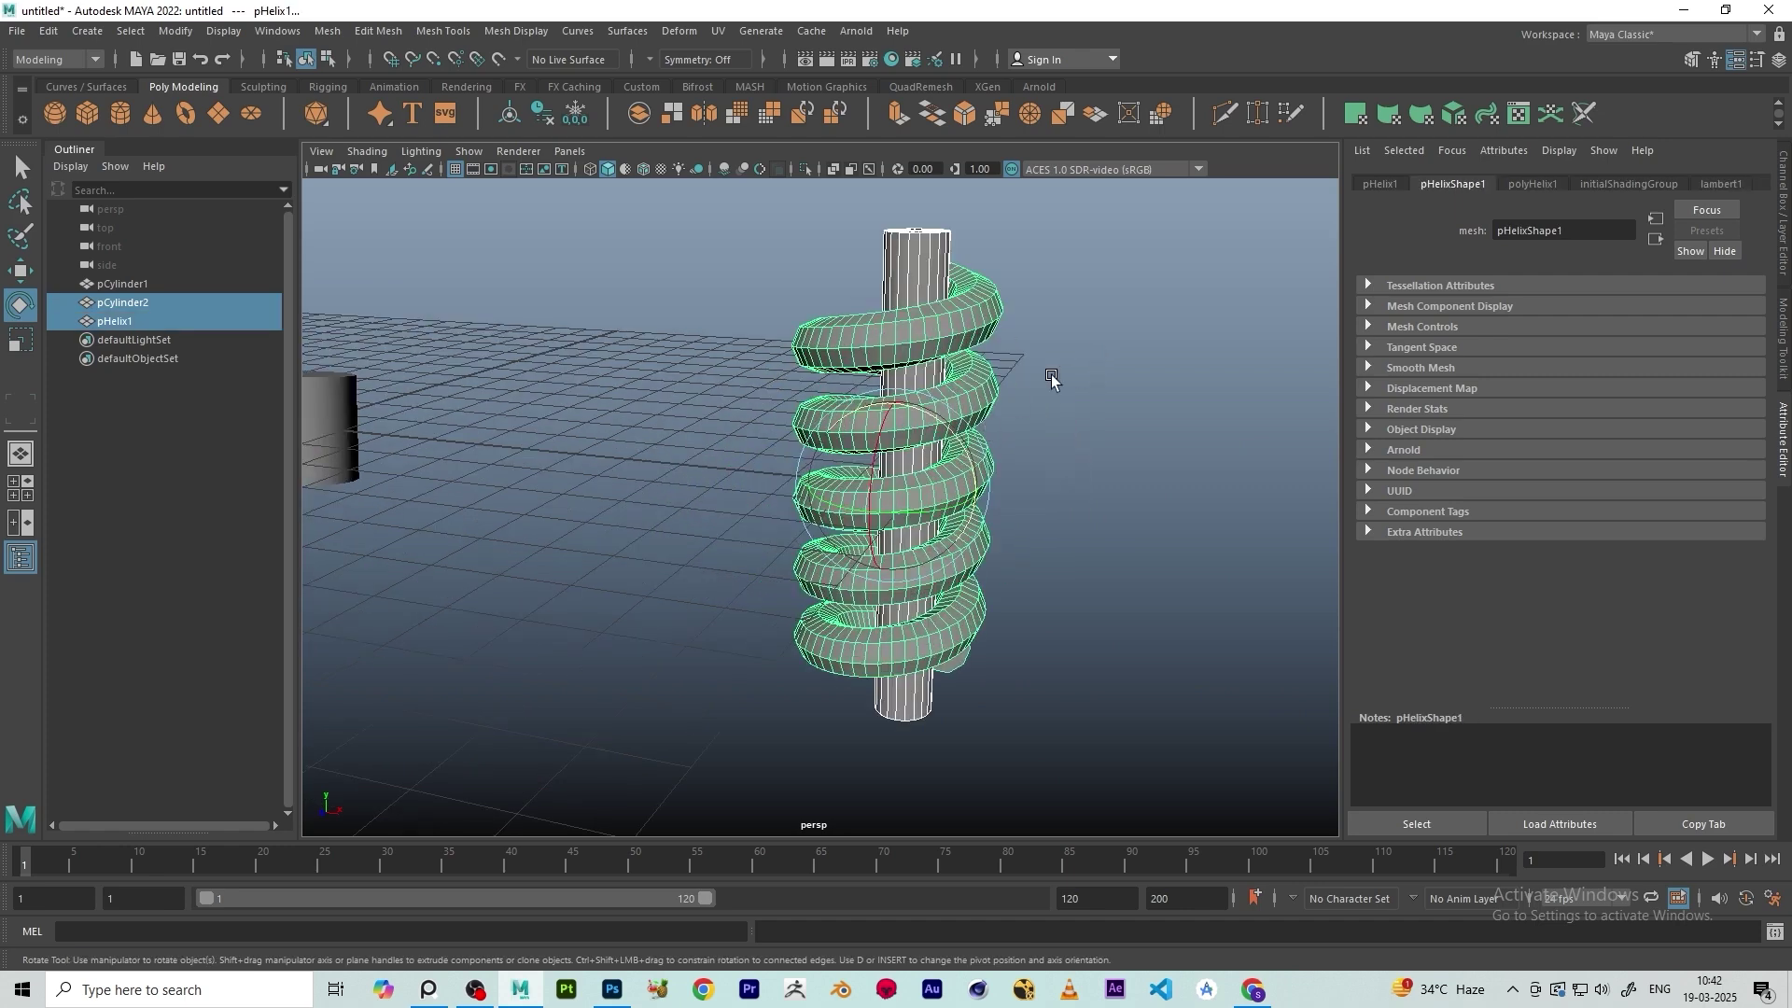
Select only the helix and rotate it about 45.7 degrees around the Y axis
left_click(1051, 373)
left_click_drag(1051, 373, 952, 378, "alt")
left_click(935, 367)
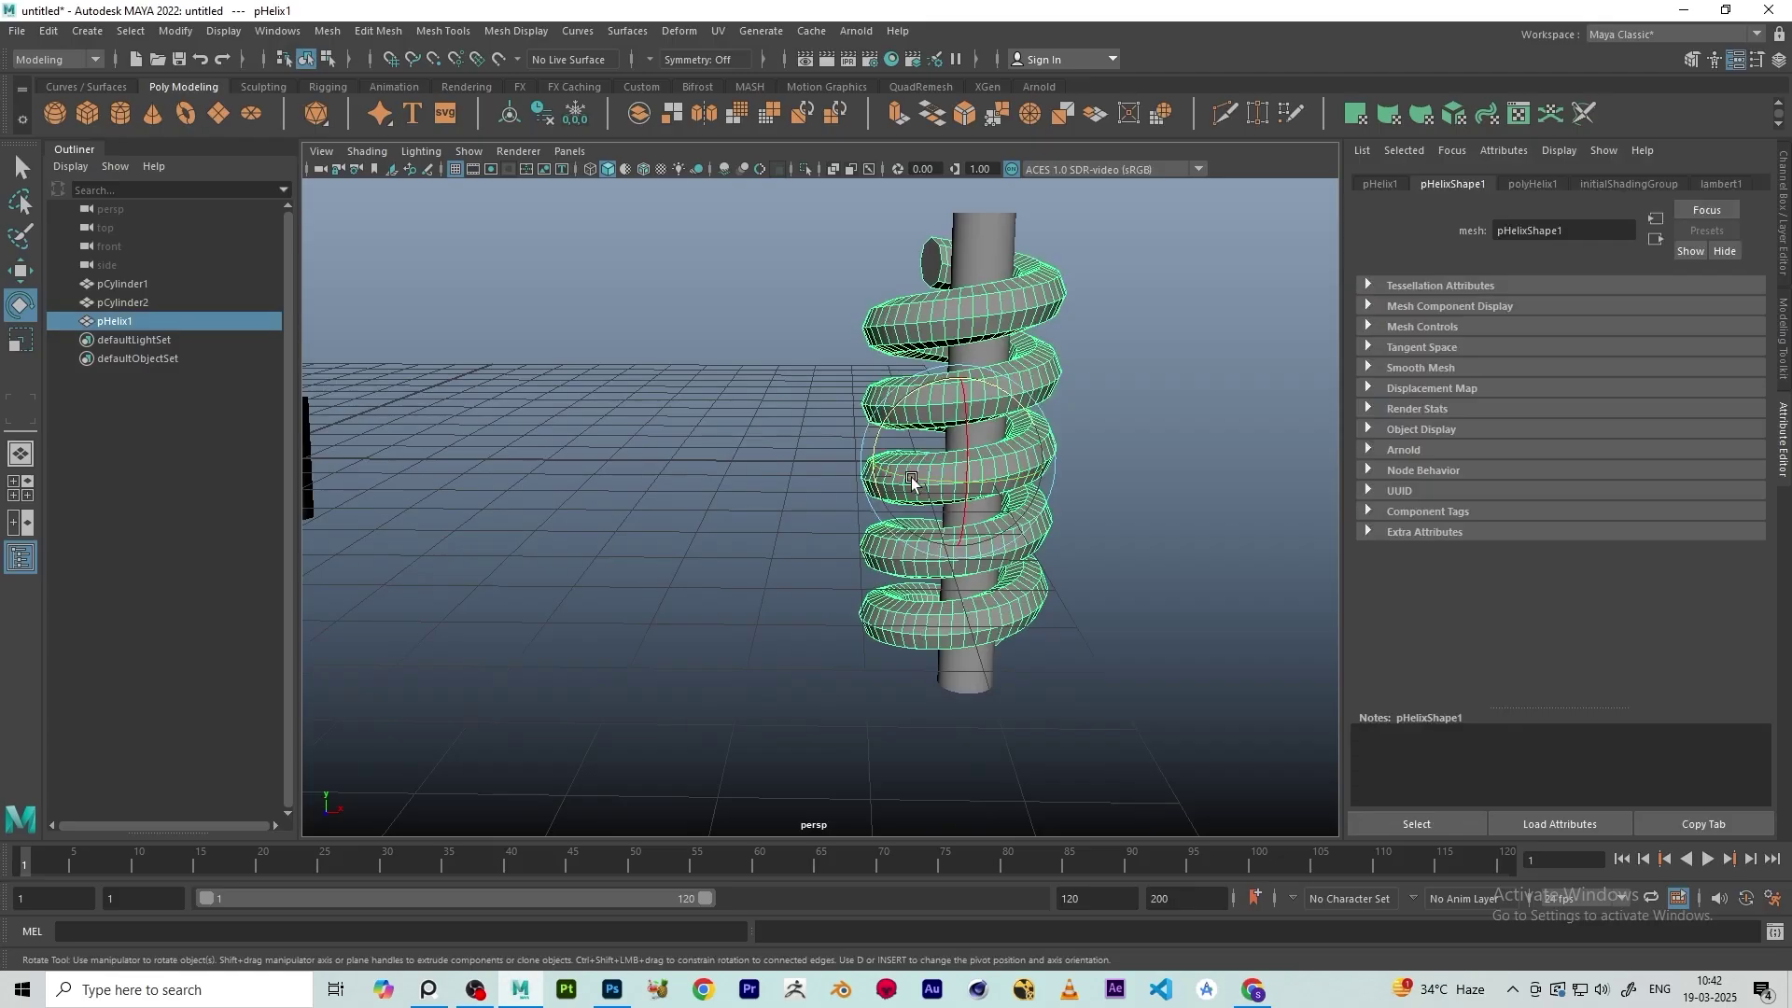
left_click_drag(913, 480, 794, 452)
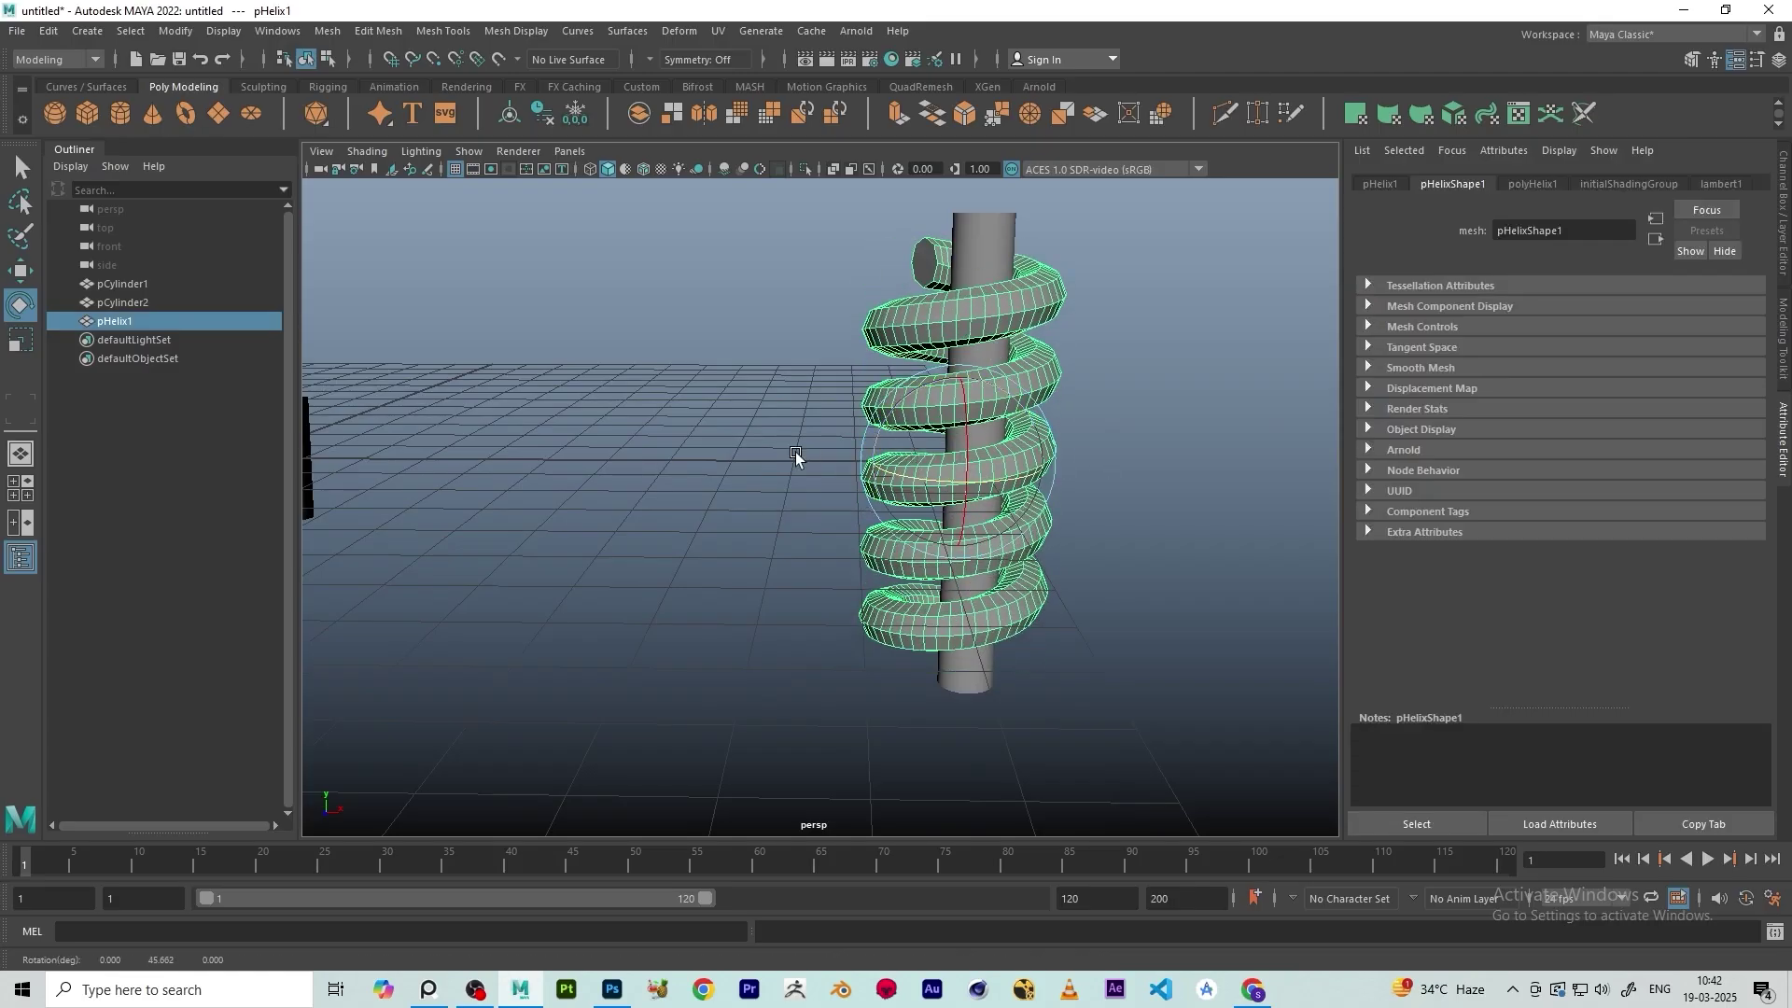
Select the short cylinder at the grid centre and try rotating it with the Rotate tool
middle_click_drag(420, 457, 786, 411, "alt")
scroll(782, 404, "up", 4)
left_click(760, 386)
left_click_drag(651, 306, 717, 277)
Move the short cylinder along the X axis with the Move tool
key("w")
middle_click_drag(745, 334, 794, 373, "alt")
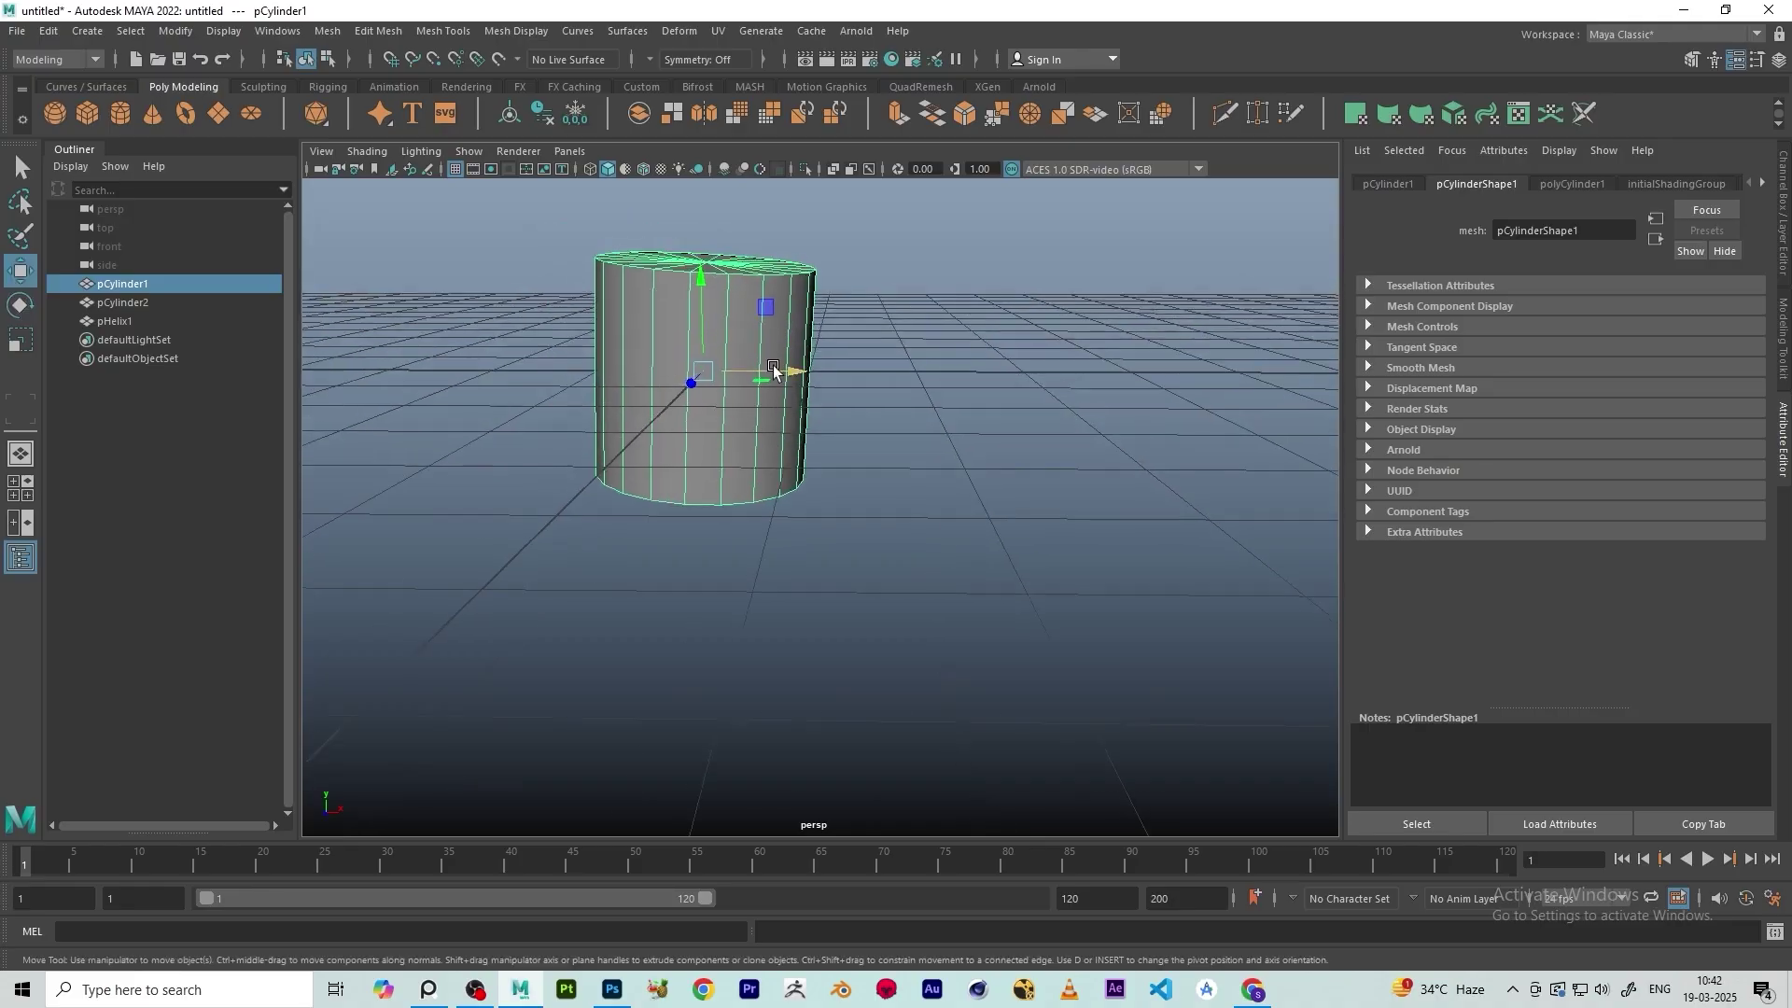
left_click_drag(788, 371, 862, 372)
middle_click_drag(853, 372, 819, 353, "alt")
scroll(893, 377, "down", 3)
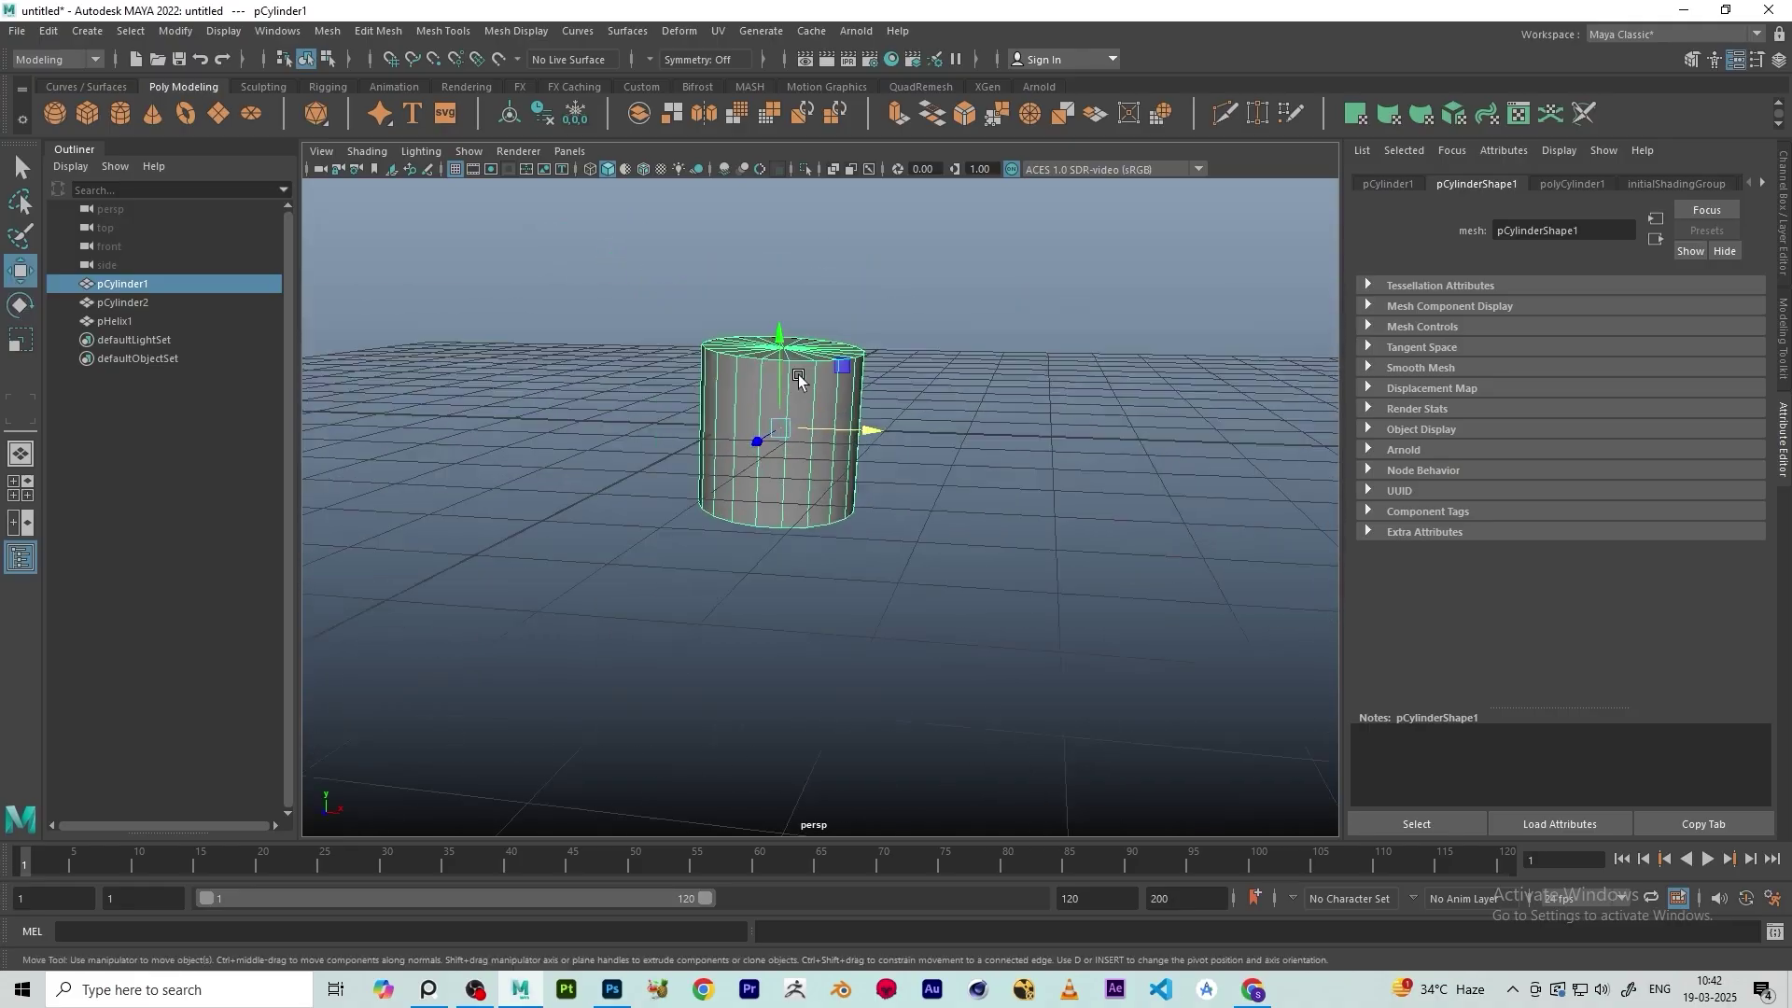
Select the upright helix and rotate it about its Y axis
left_click_drag(798, 373, 1174, 418, "alt")
left_click(1073, 409)
key("e")
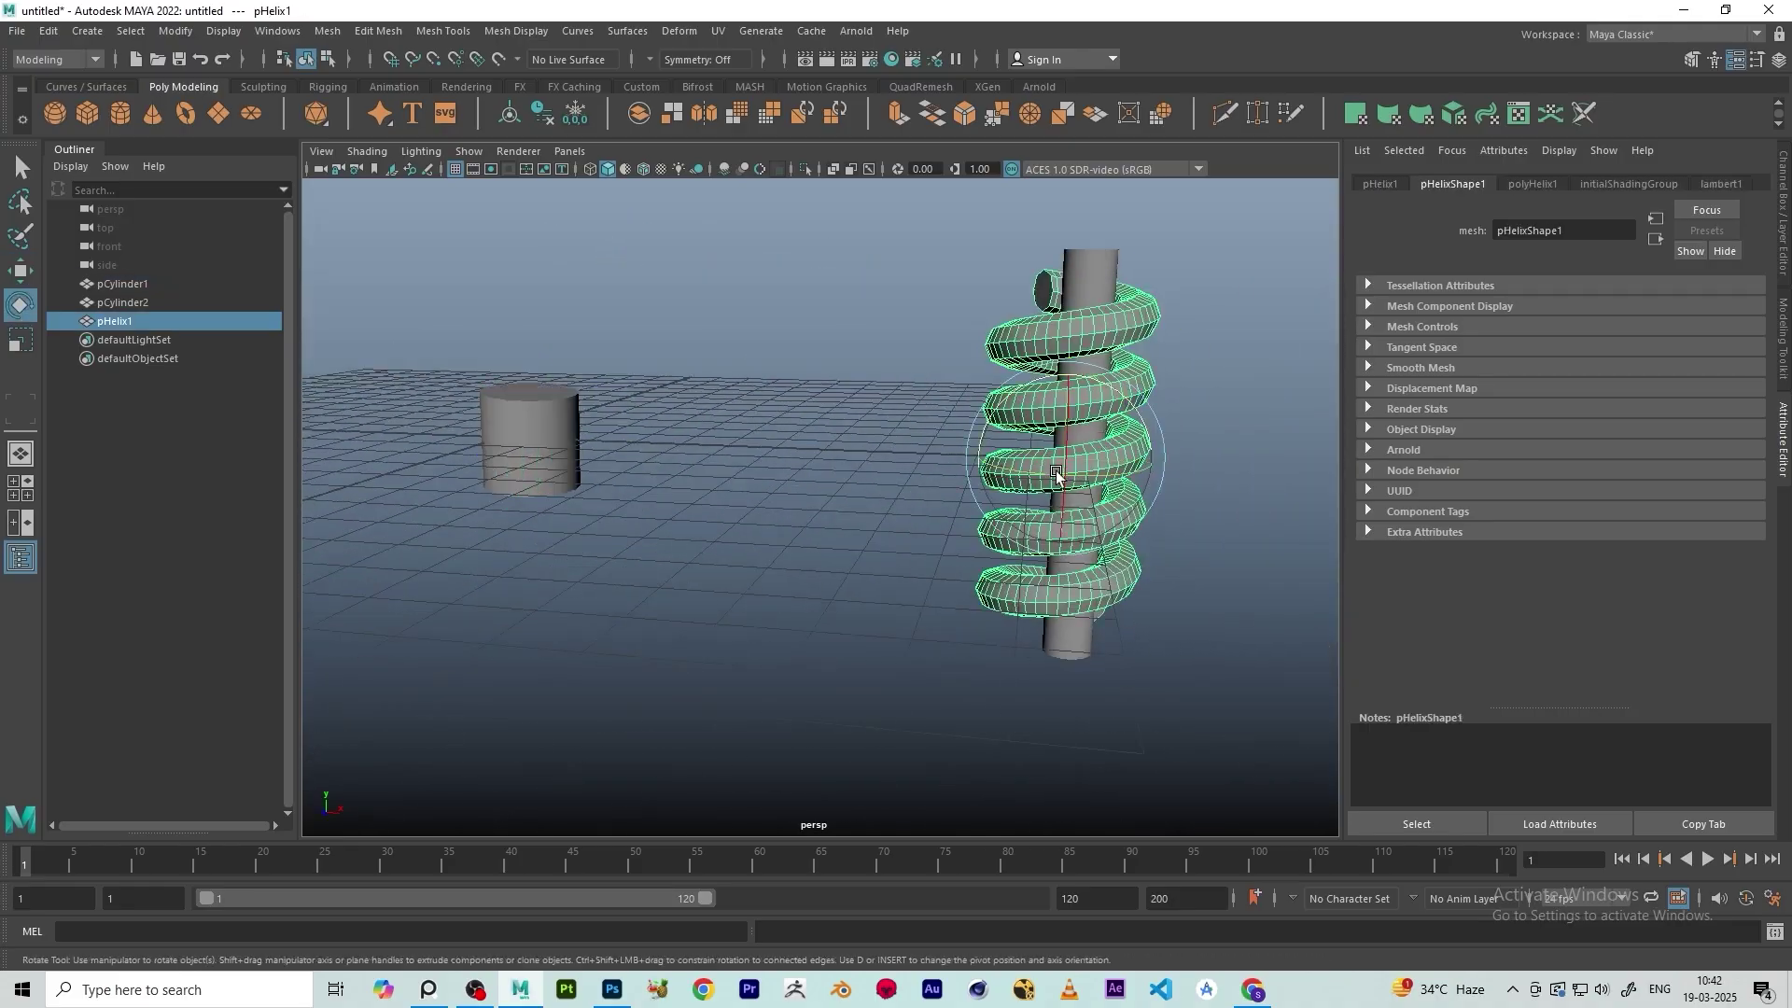
mouse_move(1056, 469)
left_mouse_down()
mouse_move(1071, 472)
mouse_move(1015, 446)
mouse_move(1066, 468)
left_mouse_up()
Select the short cylinder and rotate it about its Y axis
scroll(647, 428, "up", 3)
left_click_drag(647, 428, 808, 428, "alt")
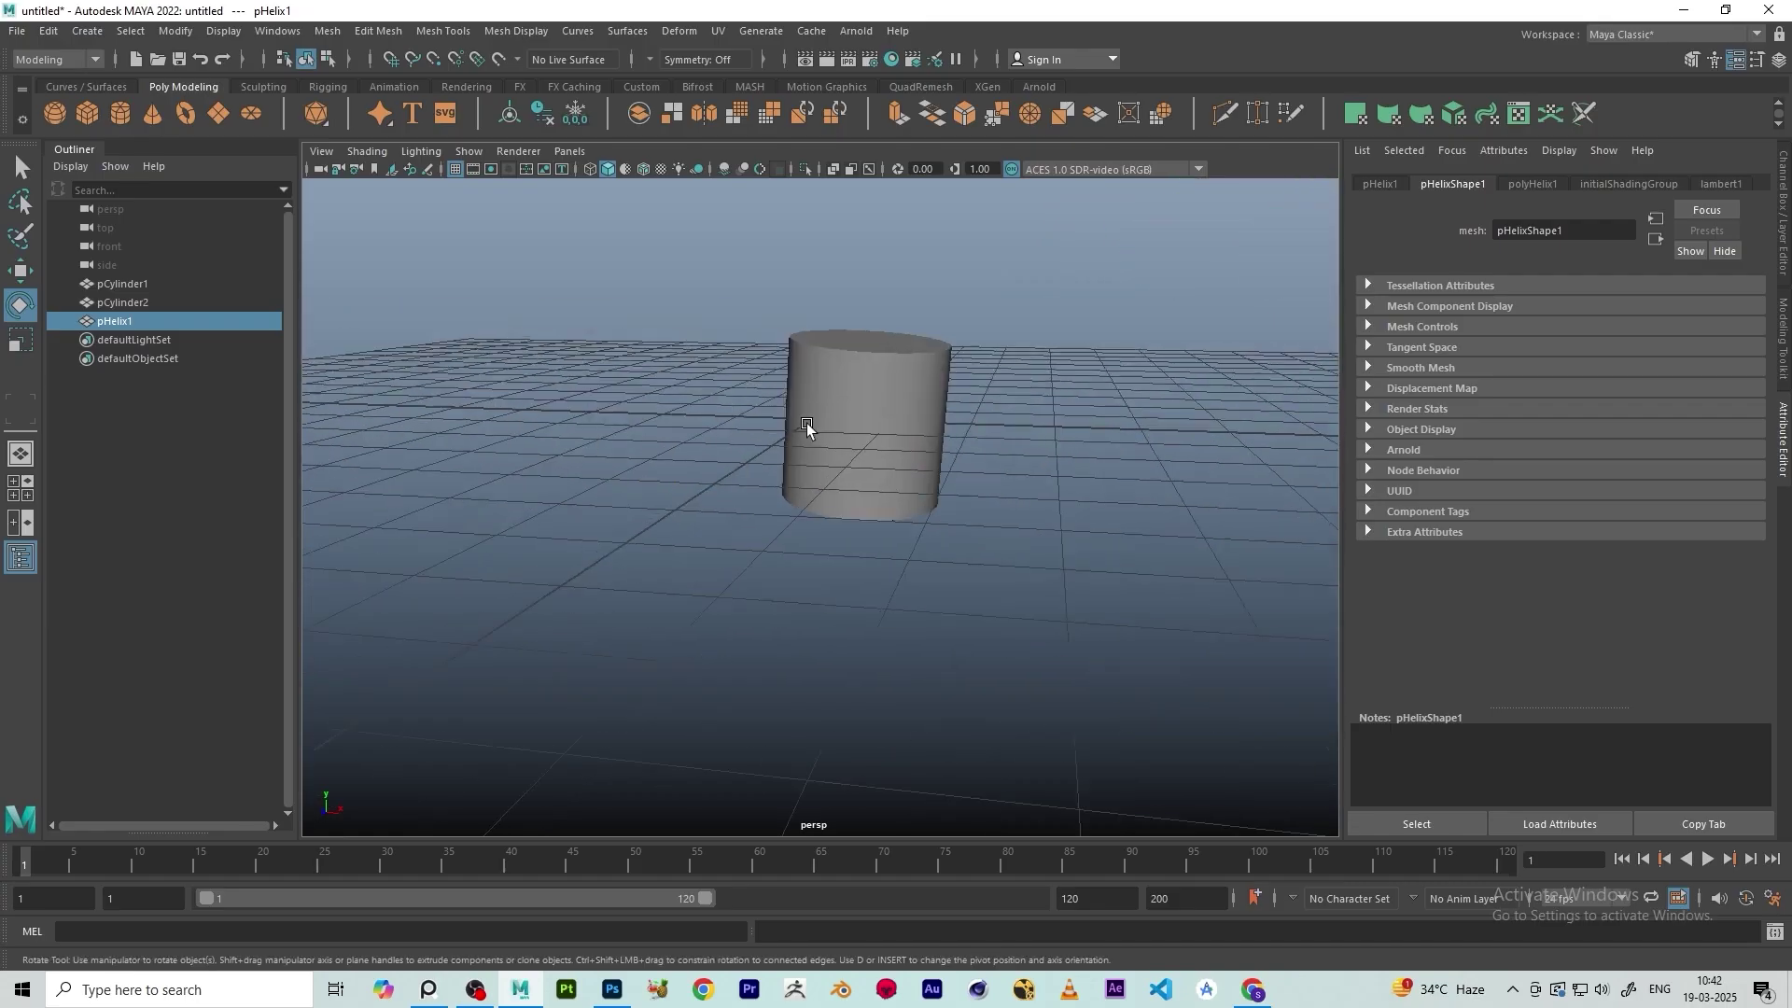
left_click(765, 390)
left_click(910, 383)
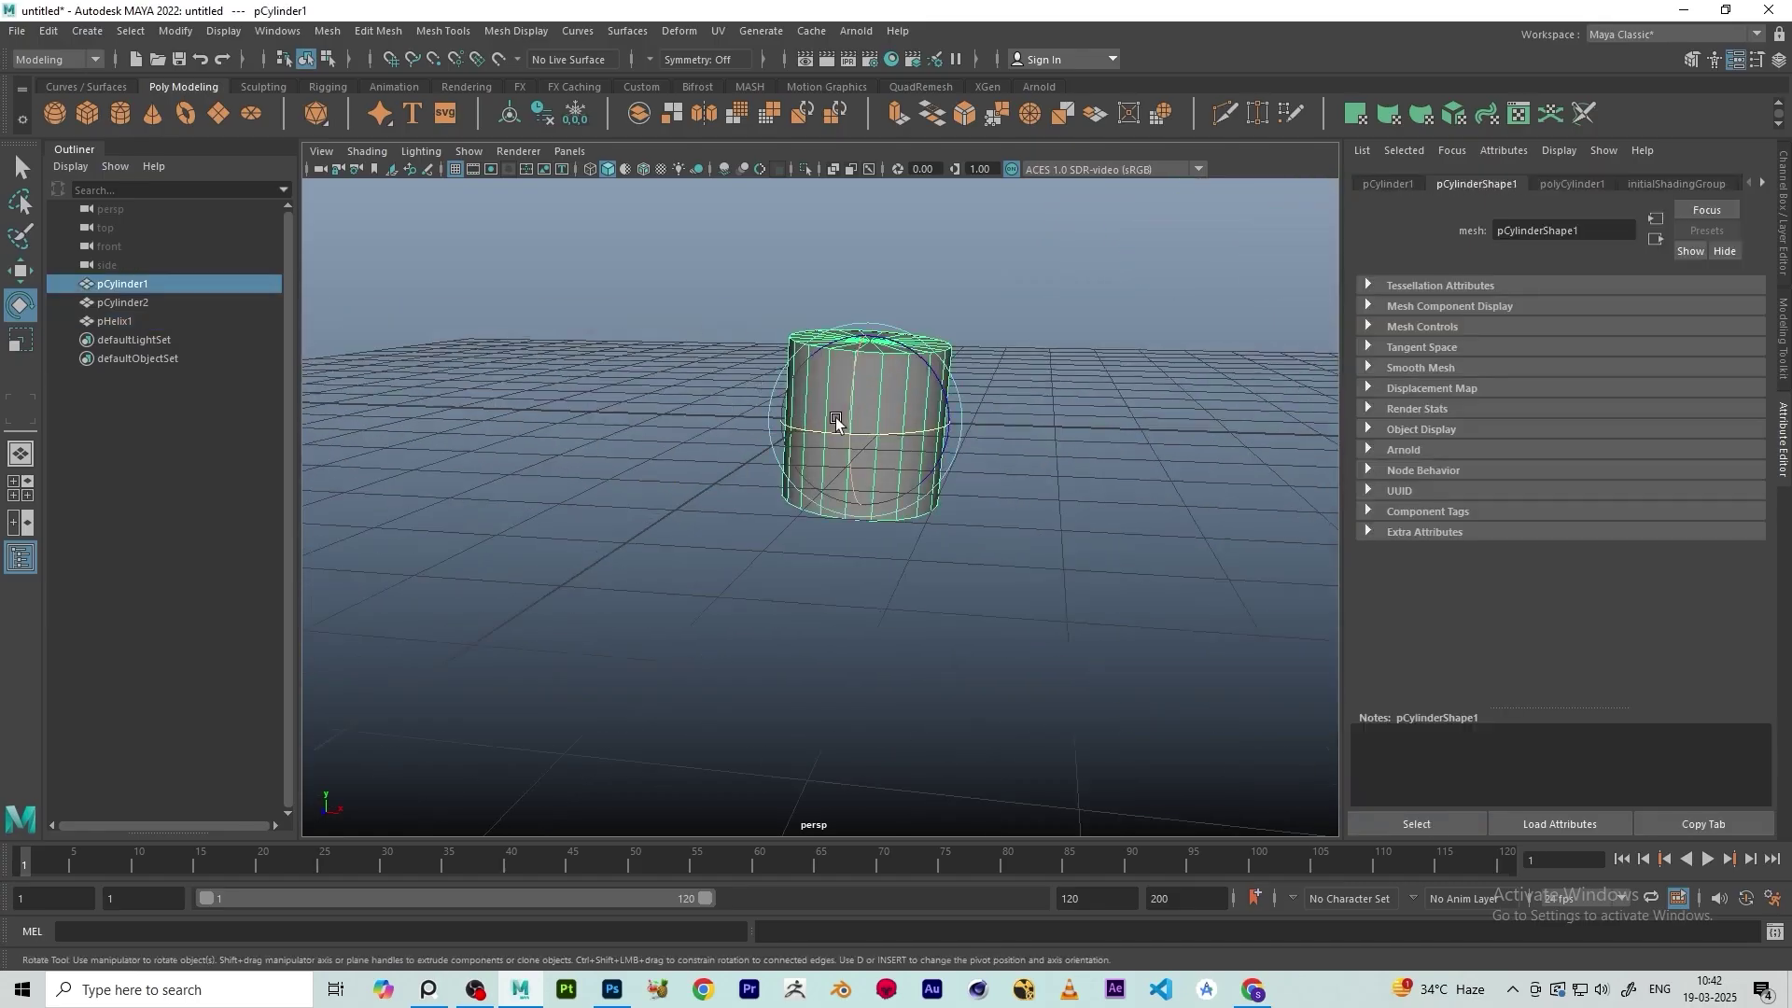
left_click_drag(836, 416, 758, 429)
scroll(814, 402, "down", 5)
scroll(758, 428, "up", 2)
scroll(715, 430, "down", 2)
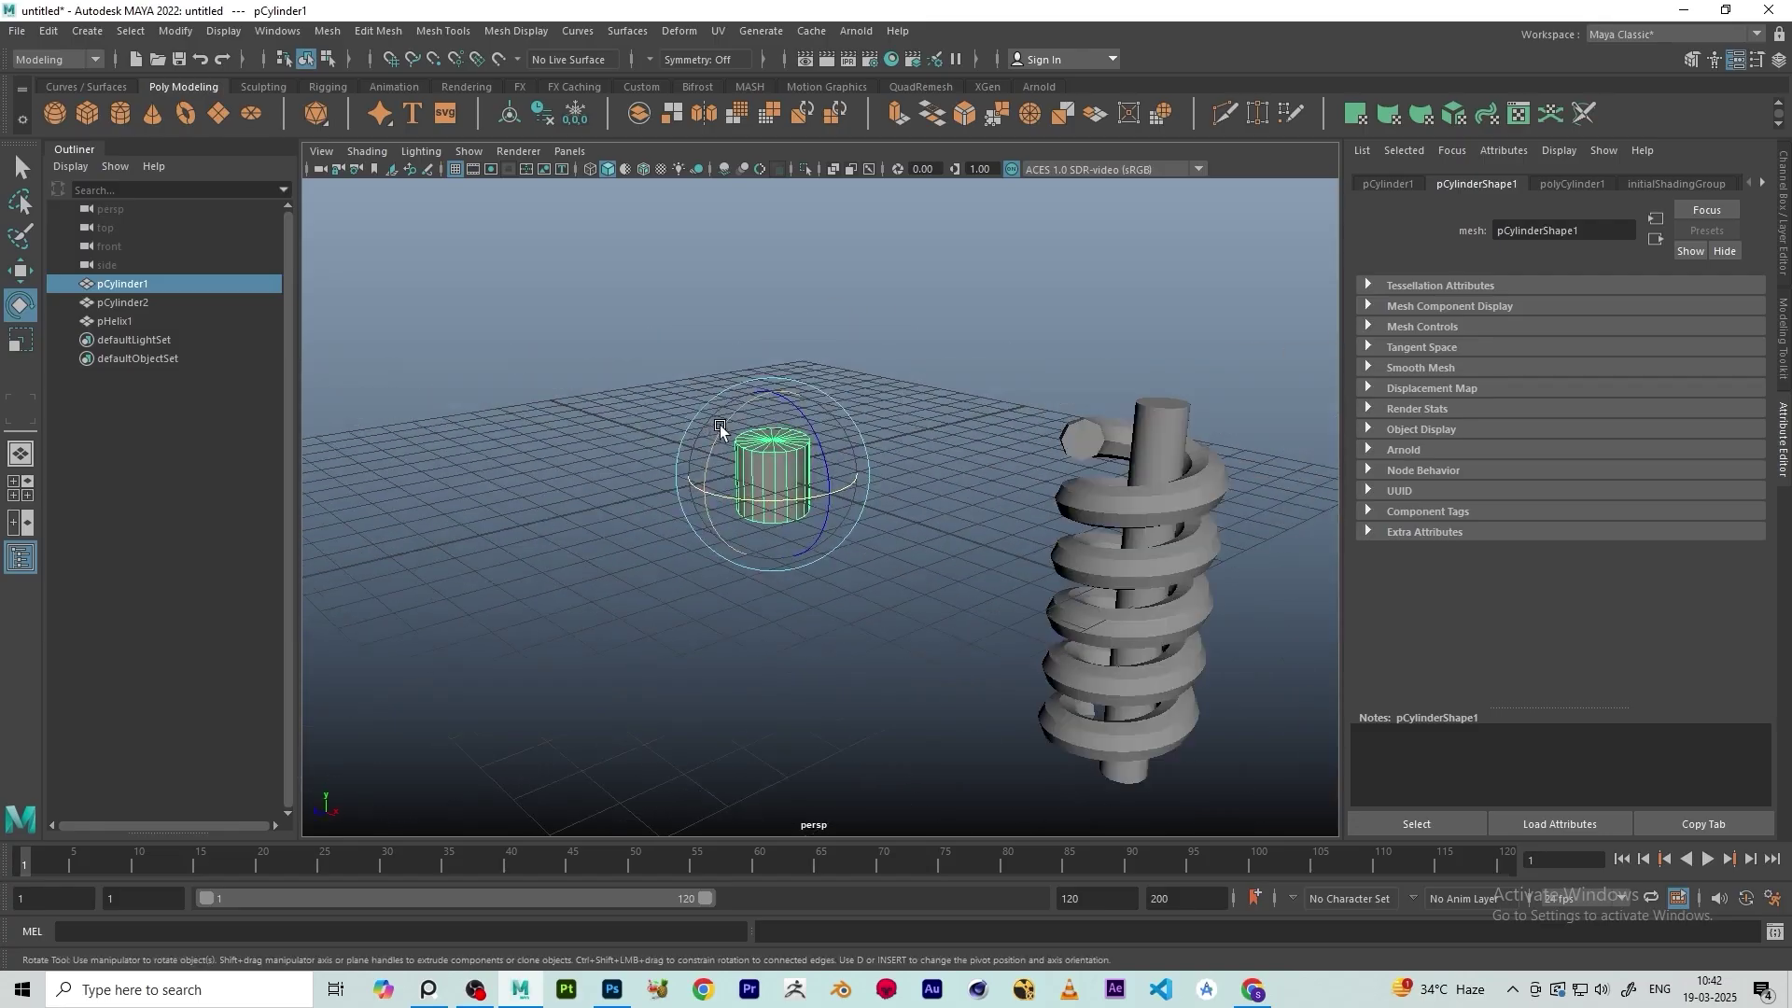
Select both cylinders and the helix together and delete them, leaving the Move tool active
scroll(720, 424, "down", 5)
left_click_drag(663, 490, 821, 494, "alt")
scroll(851, 494, "up", 4)
left_click_drag(666, 348, 1271, 644)
key("Delete")
key("w")
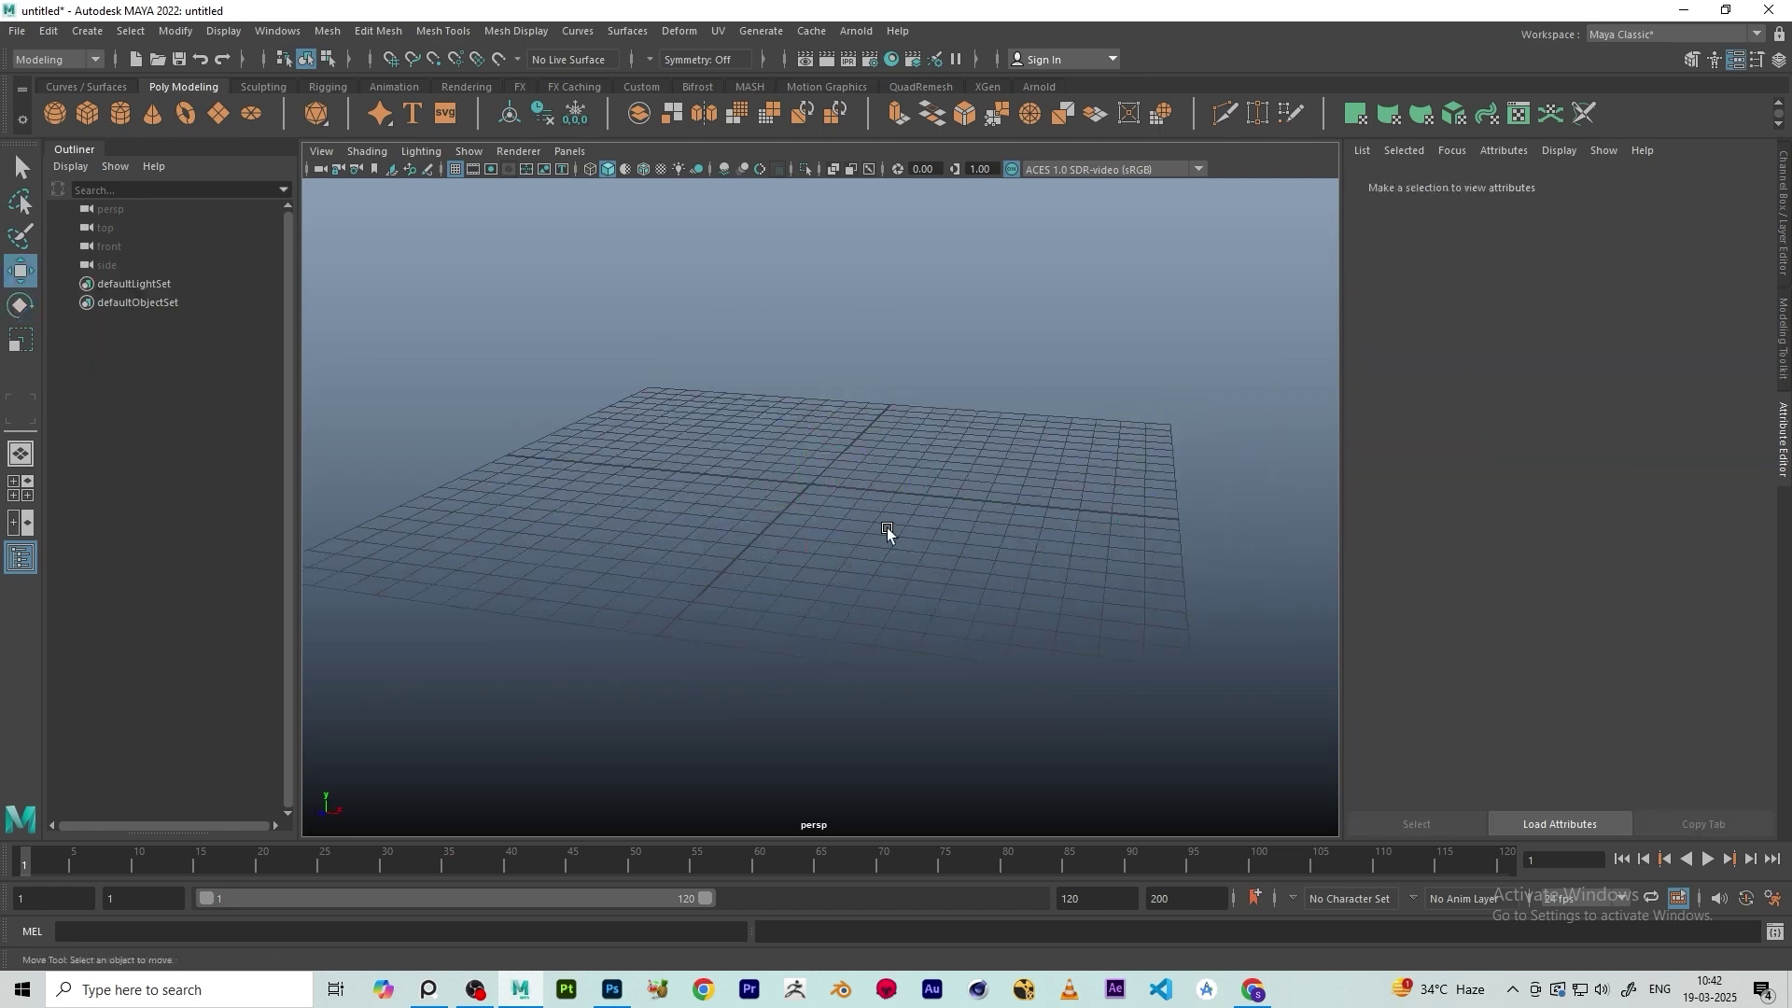
Create a new polygon cylinder, frame it in the view and activate the Scale tool
left_click(119, 113)
key("f")
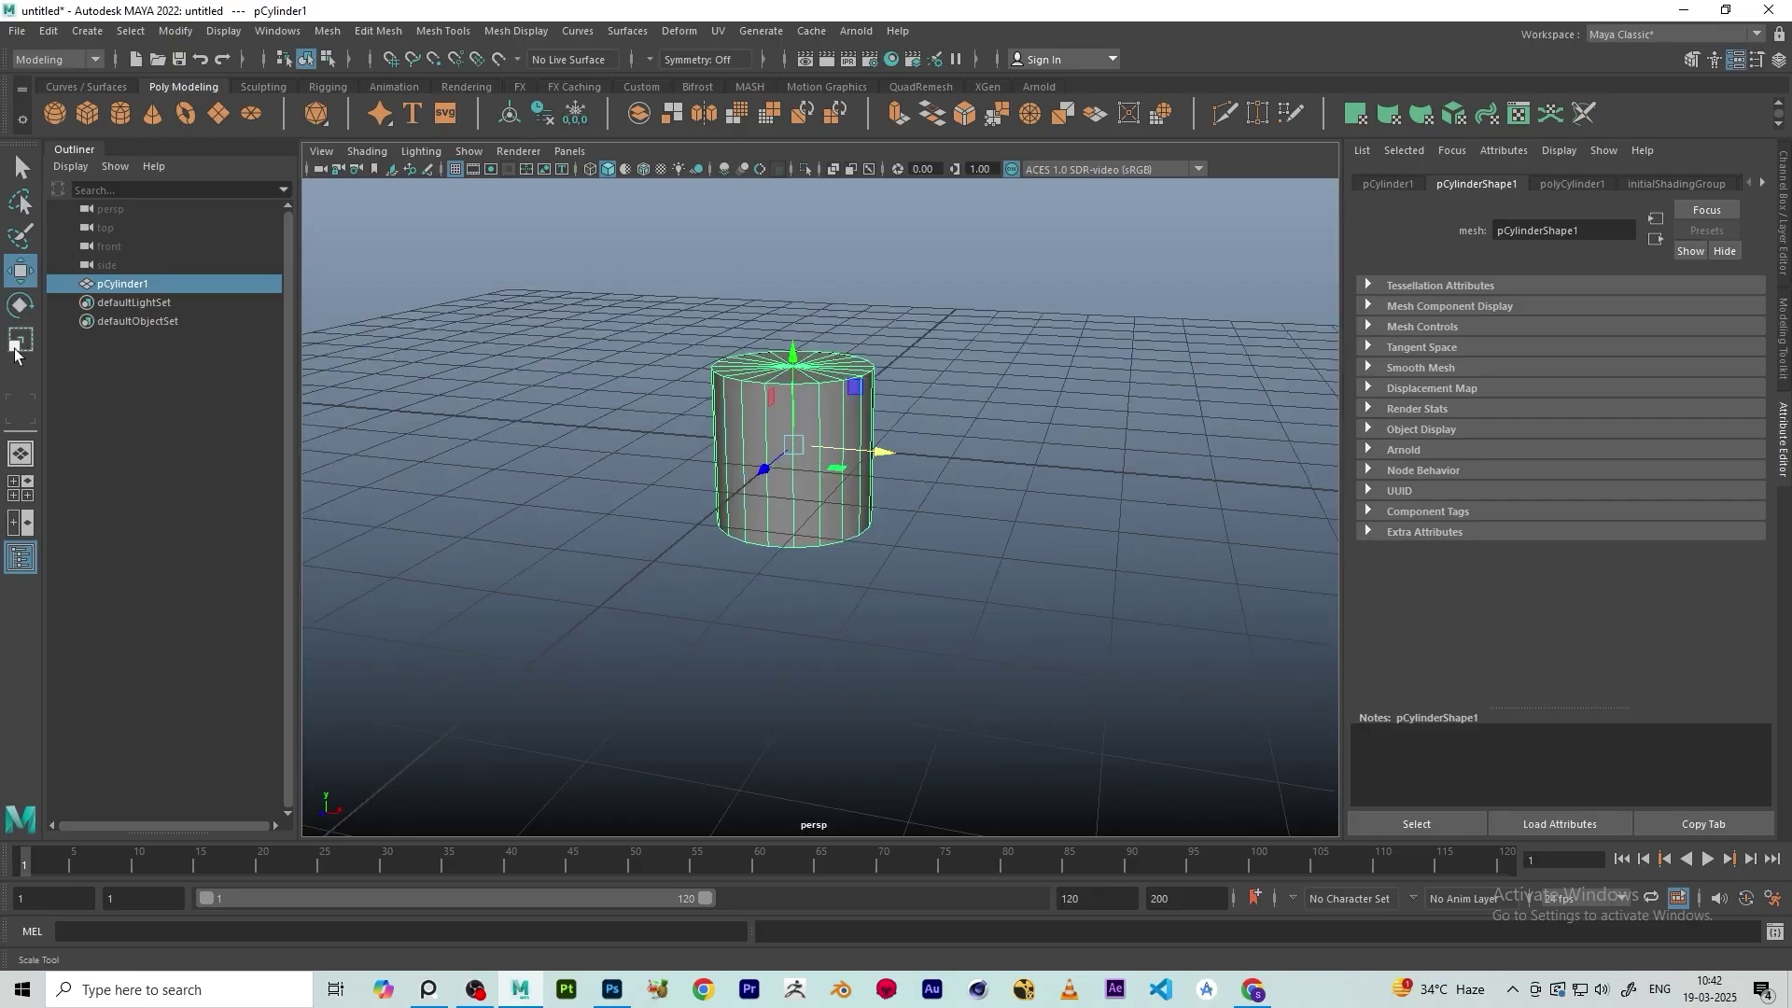
left_click(20, 340)
Scale the new cylinder up uniformly on all axes to about 1.89
scroll(903, 504, "up", 2)
left_click_drag(903, 504, 1071, 425, "alt")
scroll(933, 474, "down", 5)
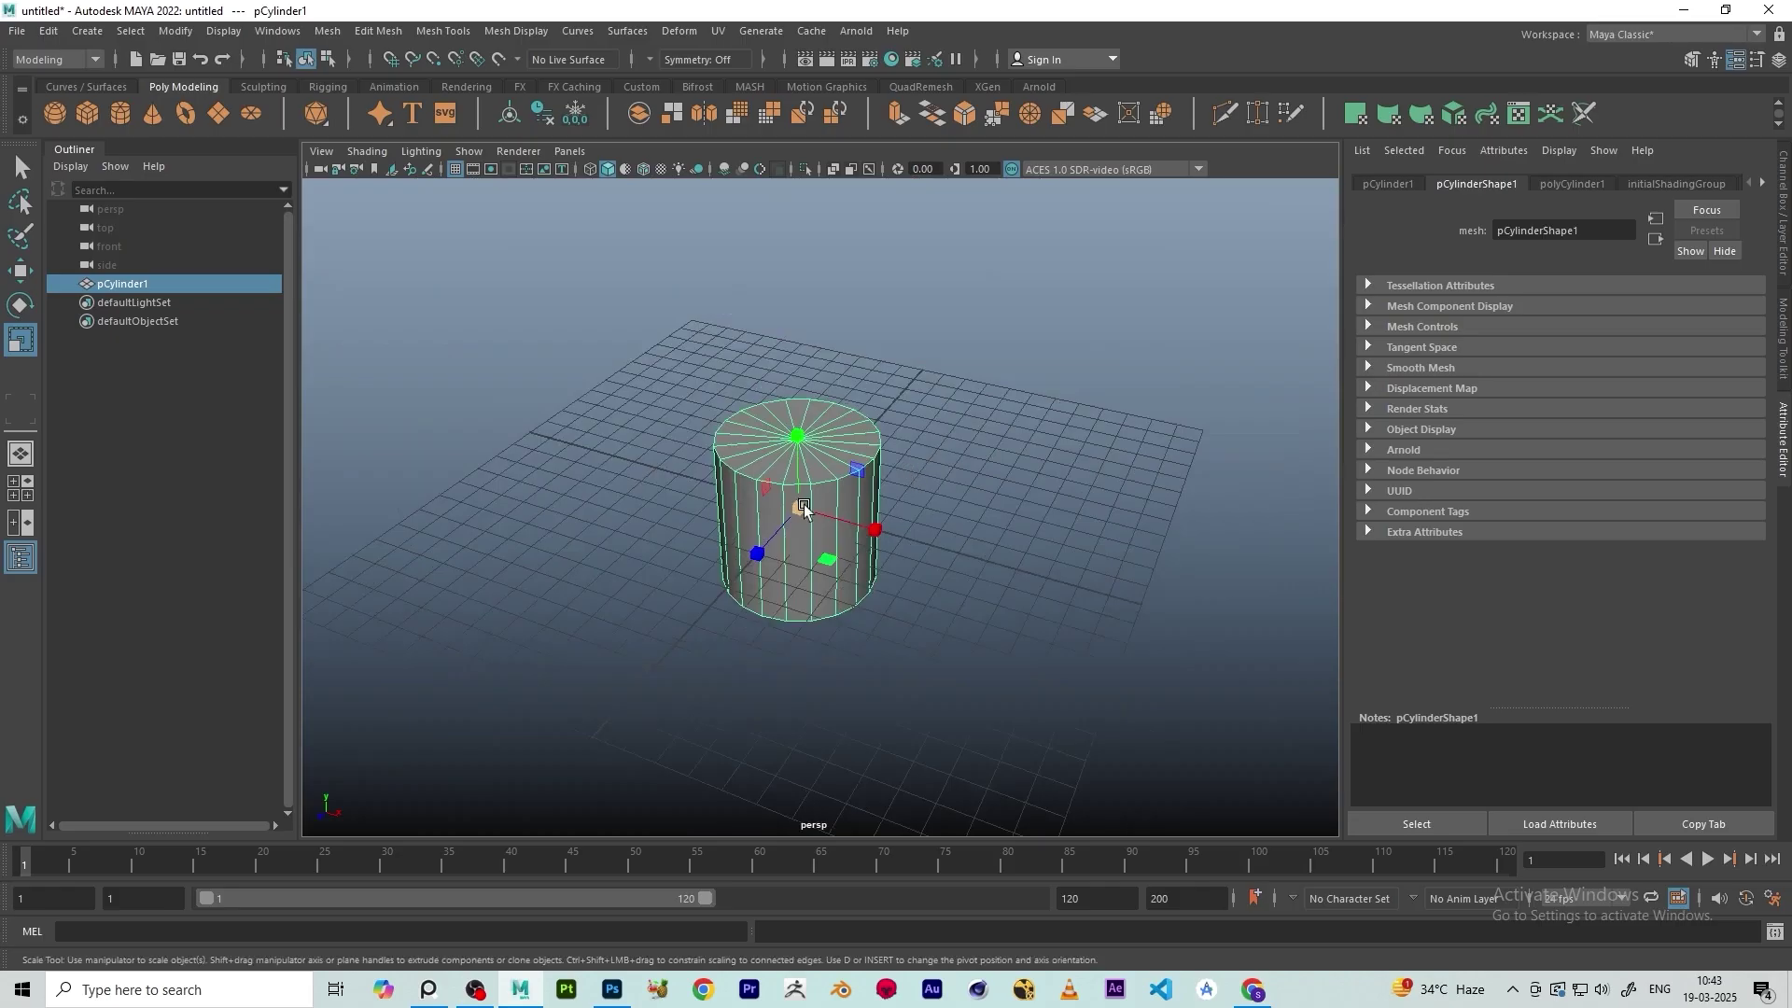
left_click_drag(804, 509, 798, 408)
scroll(798, 408, "up", 6)
middle_click_drag(907, 402, 931, 504, "alt")
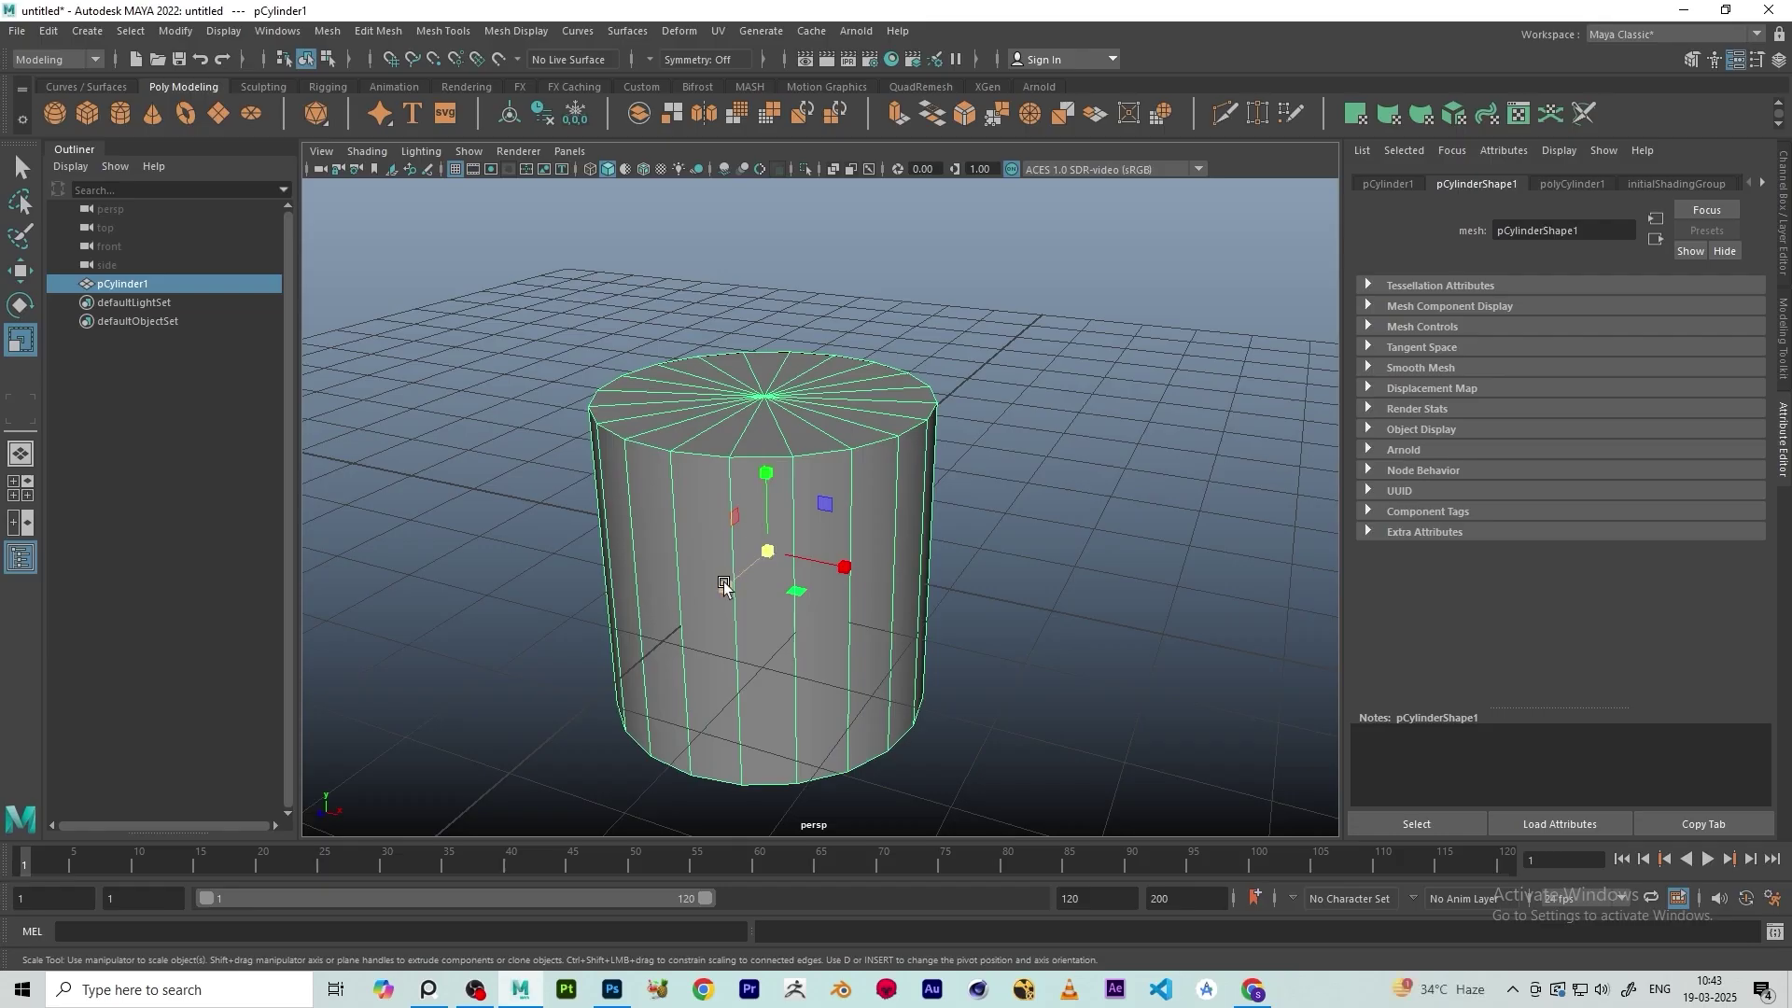
Stretch the cylinder along Y to a scale of about 4.22 and narrow it along X to about 1.31
left_click_drag(765, 472, 804, 327)
scroll(805, 327, "down", 3)
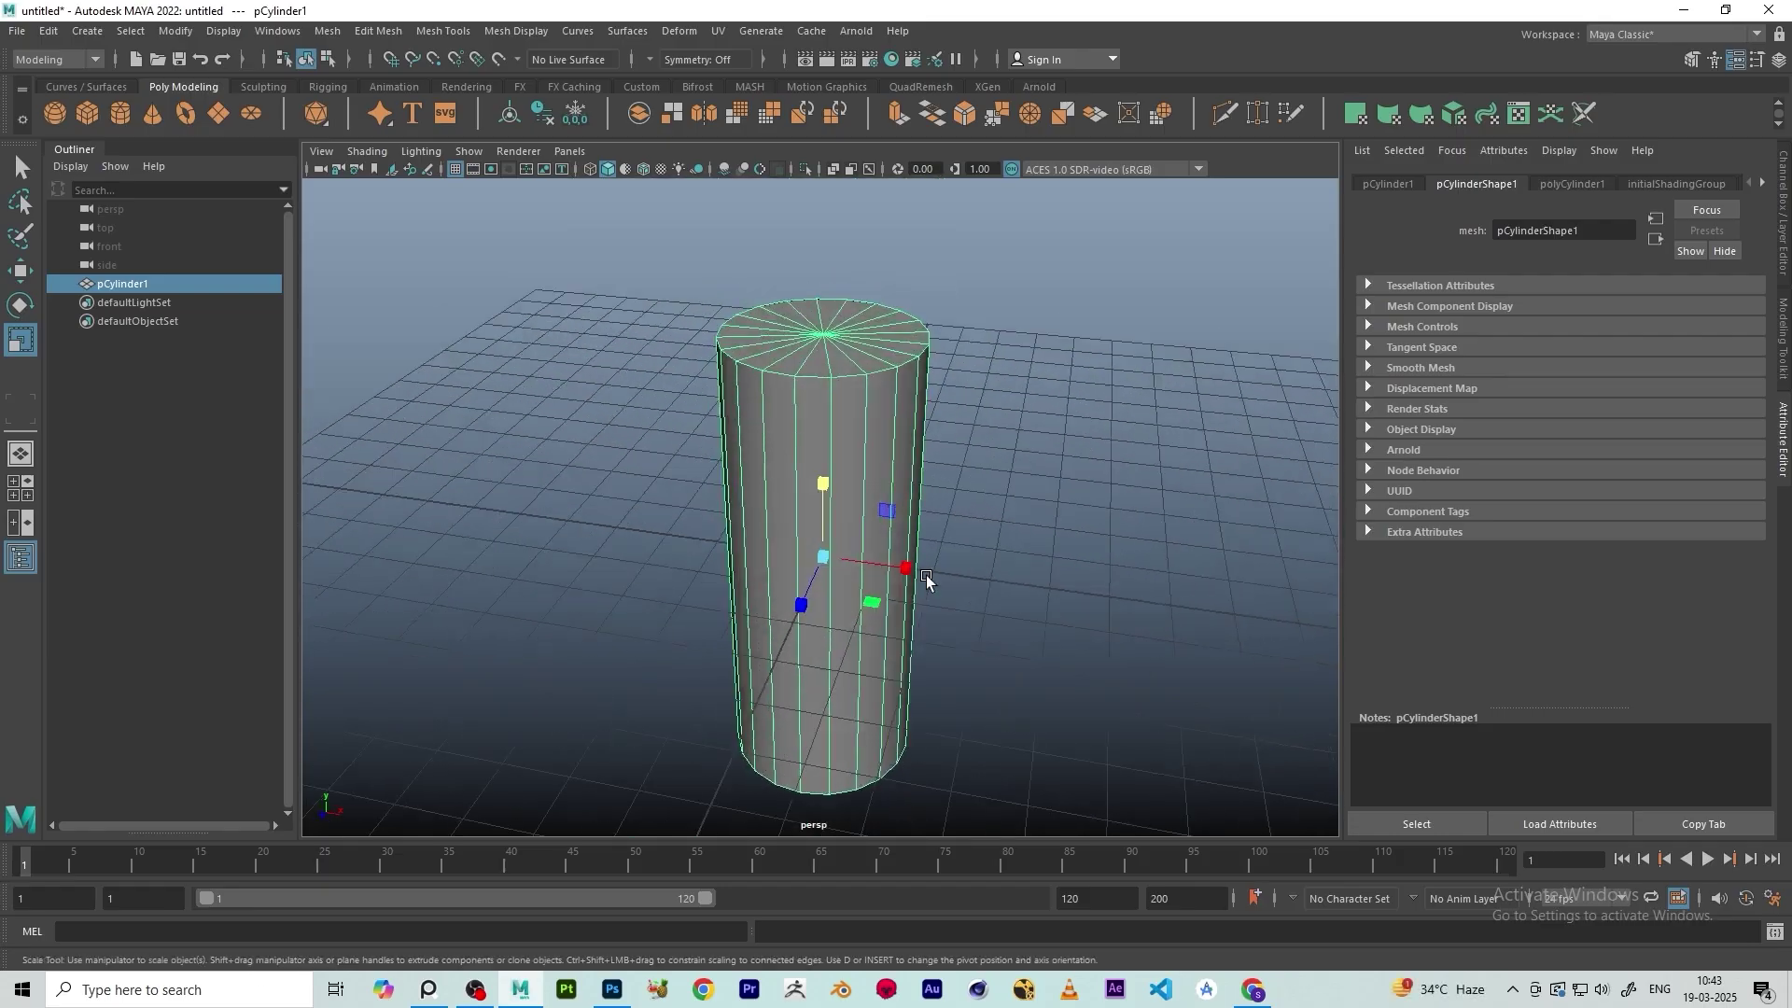
mouse_move(920, 570)
left_mouse_down()
mouse_move(1055, 587)
mouse_move(896, 564)
left_mouse_up()
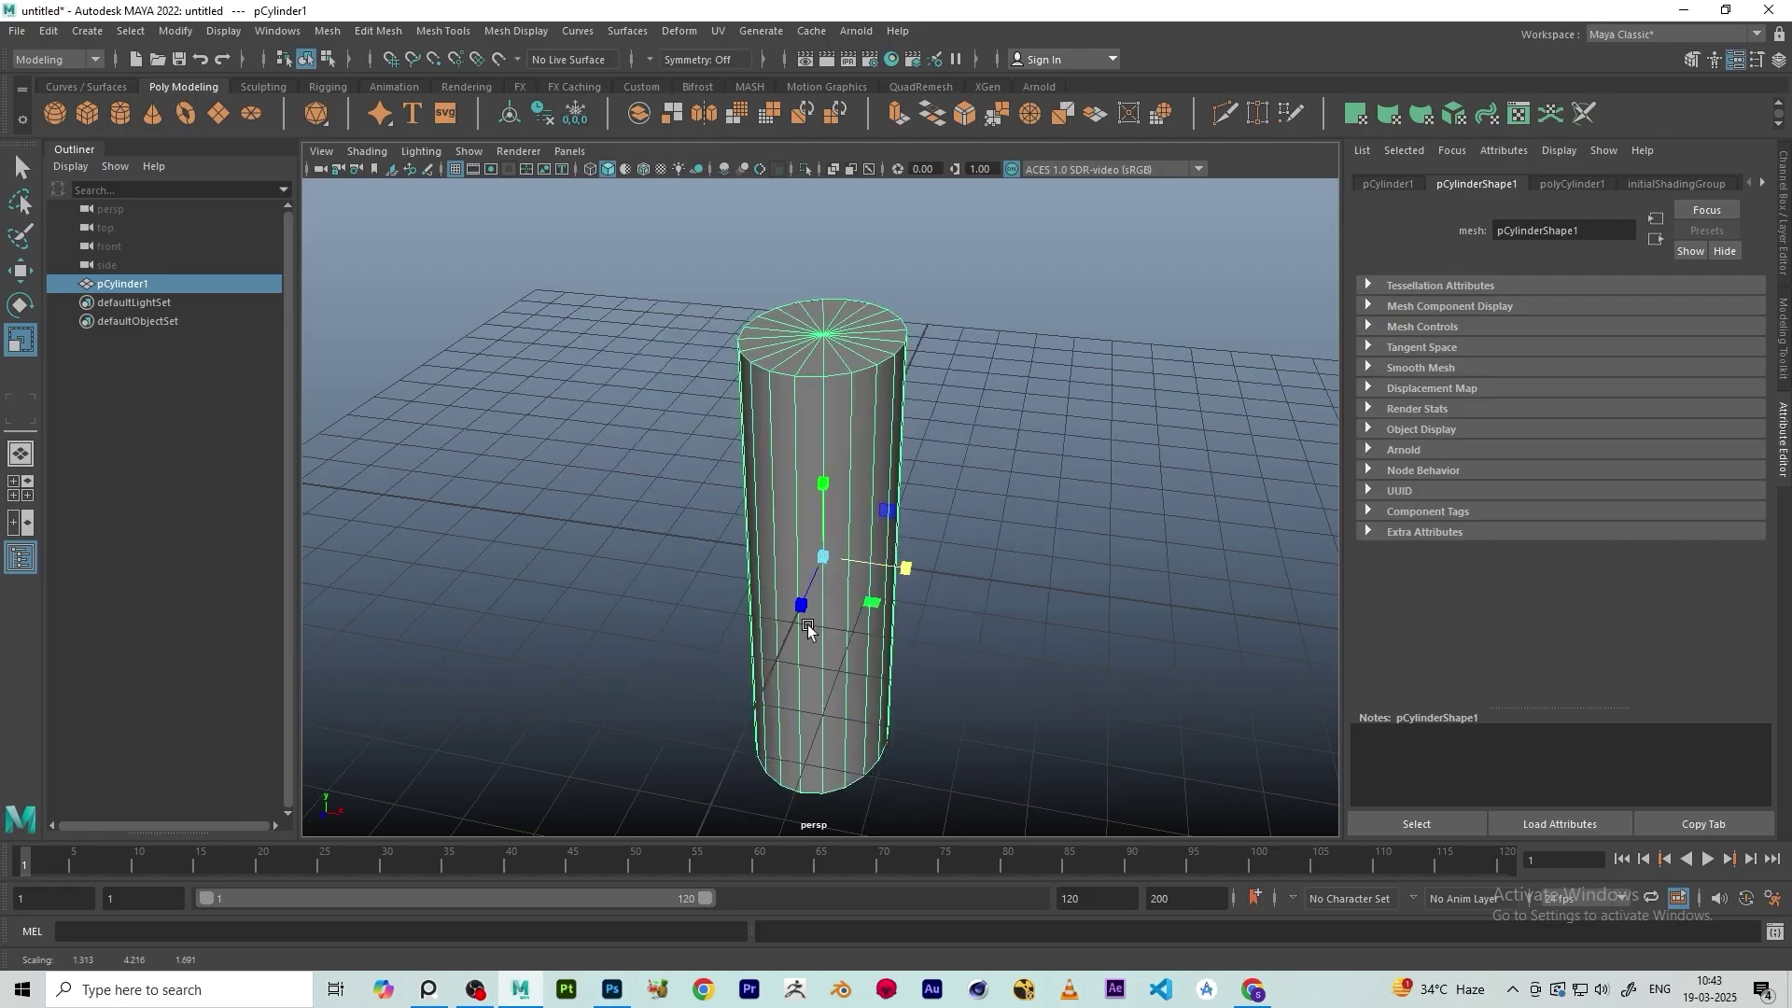
Try scaling the tall cylinder along the Z axis and undo the last scaling
left_click_drag(805, 603, 935, 473)
key("ctrl+z")
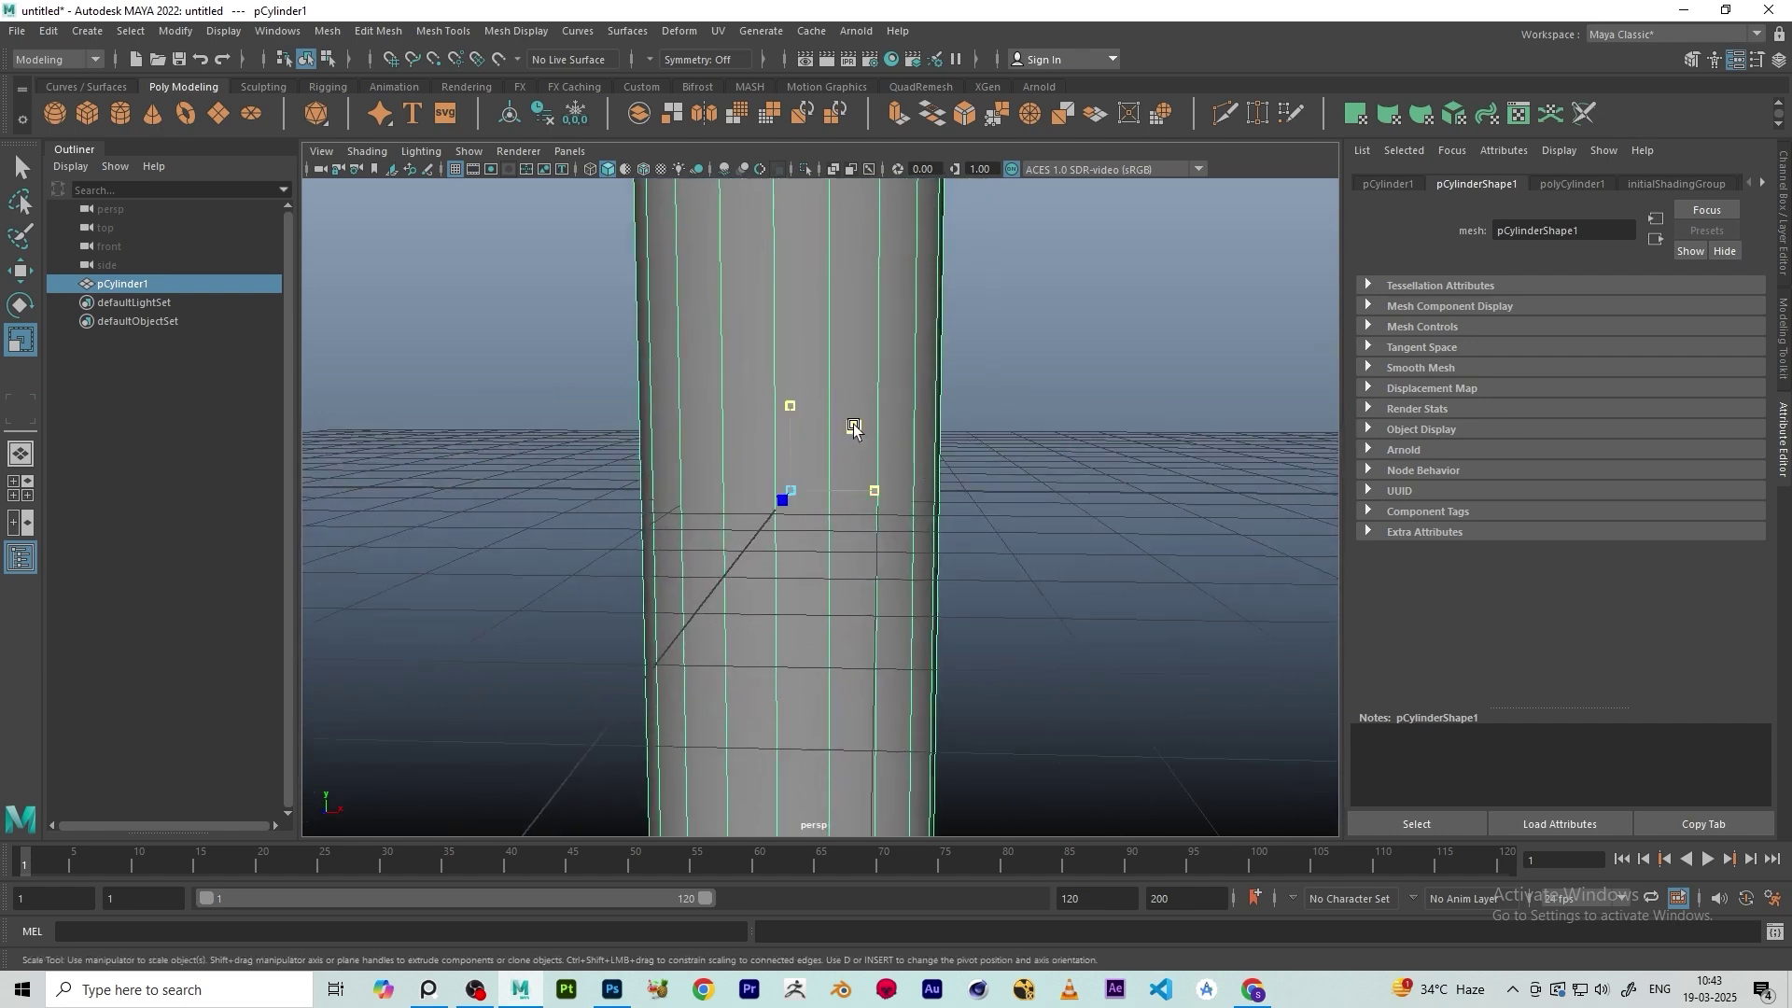
Try scaling the tall cylinder in the XY plane, undo the last change and delete the cylinder
left_click_drag(854, 427, 686, 600)
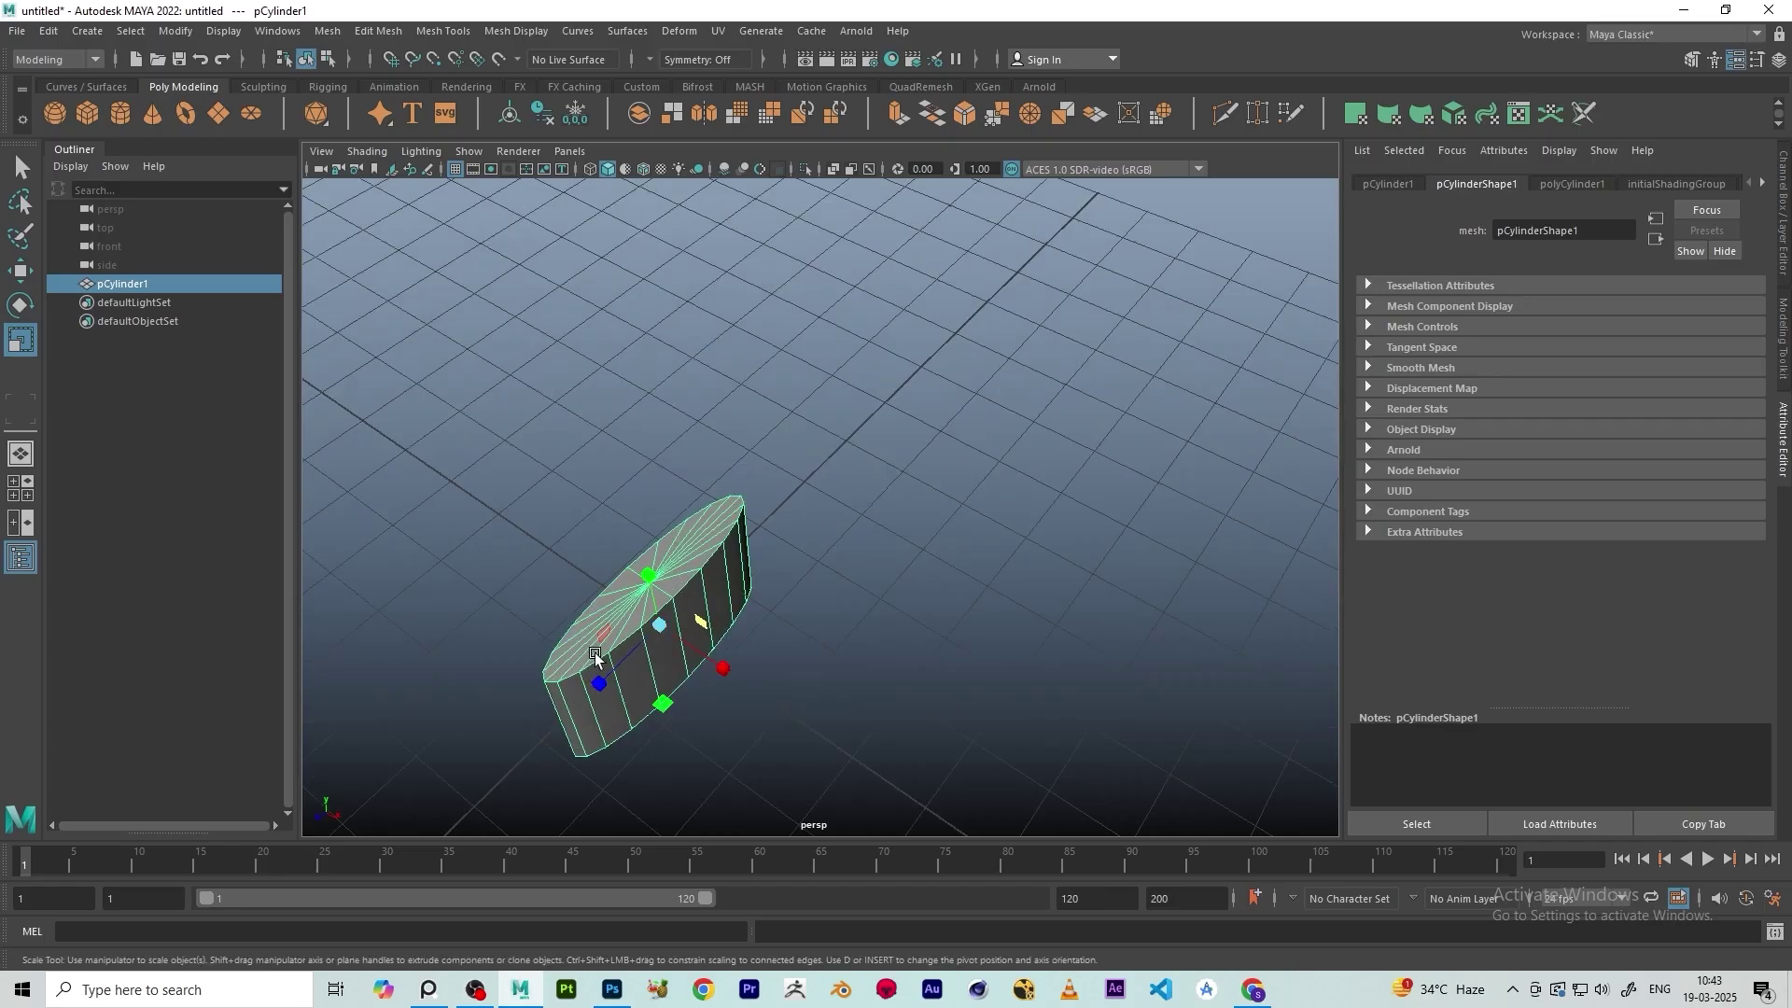
left_click_drag(596, 652, 831, 491, "alt")
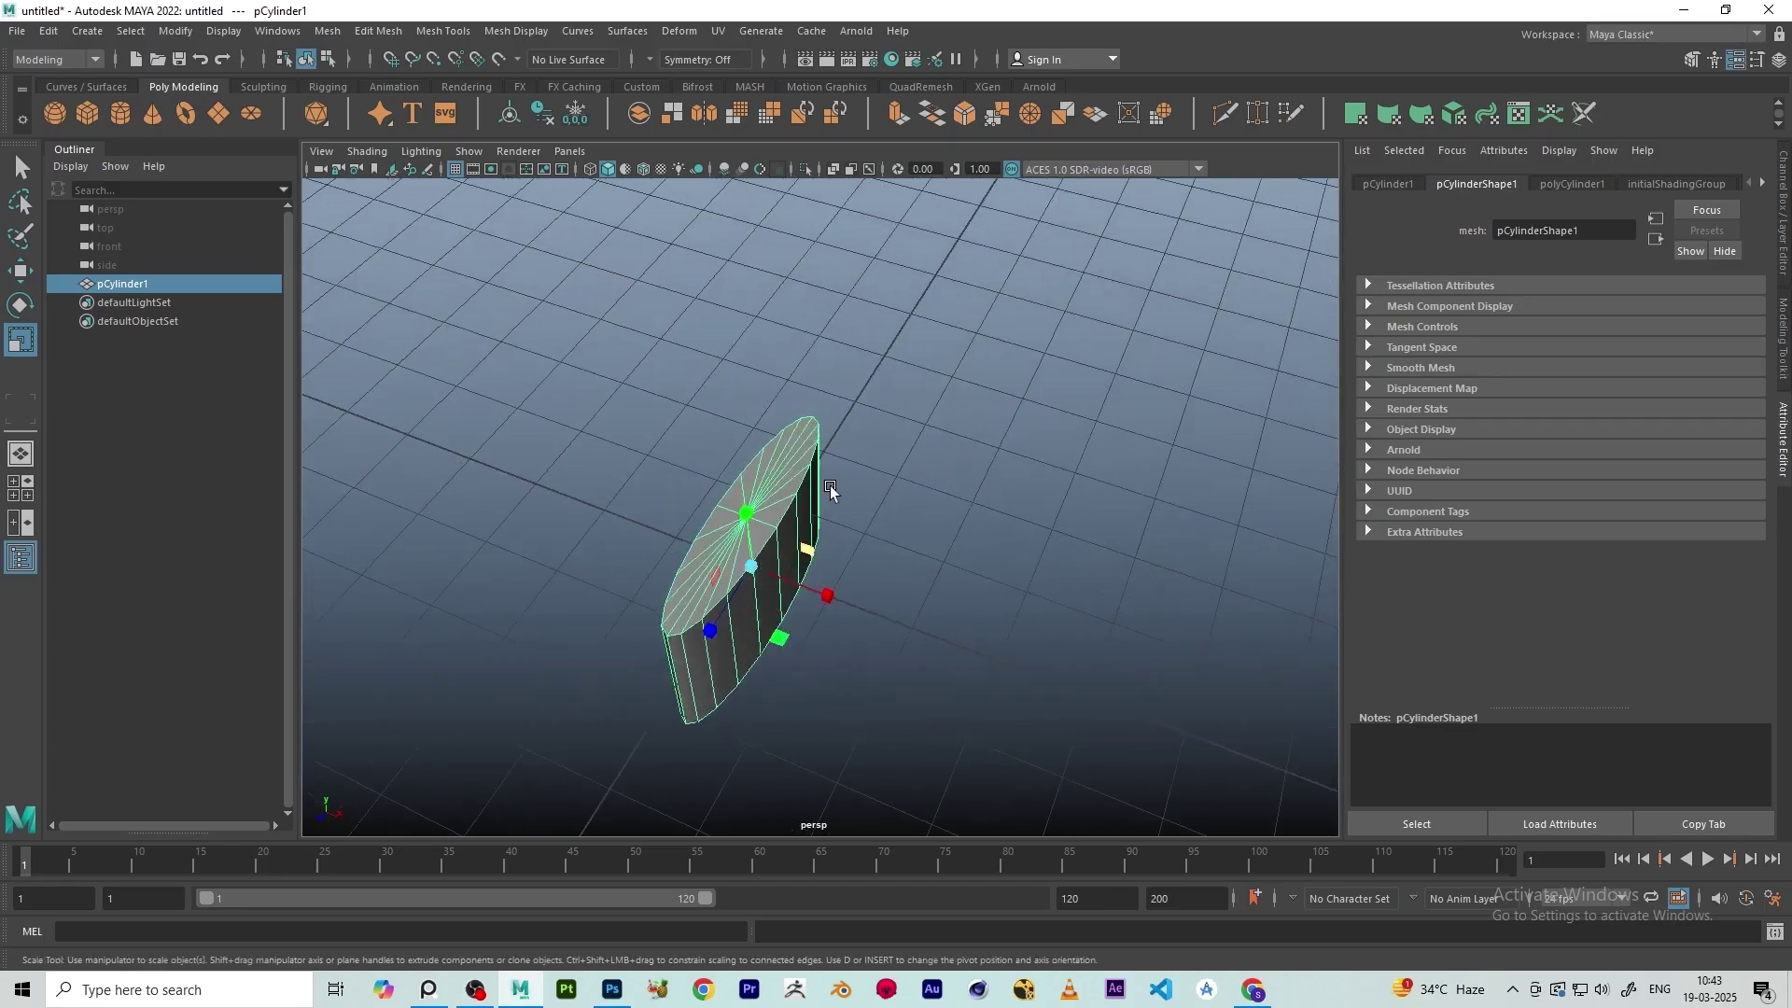
left_click_drag(736, 568, 754, 482, "alt")
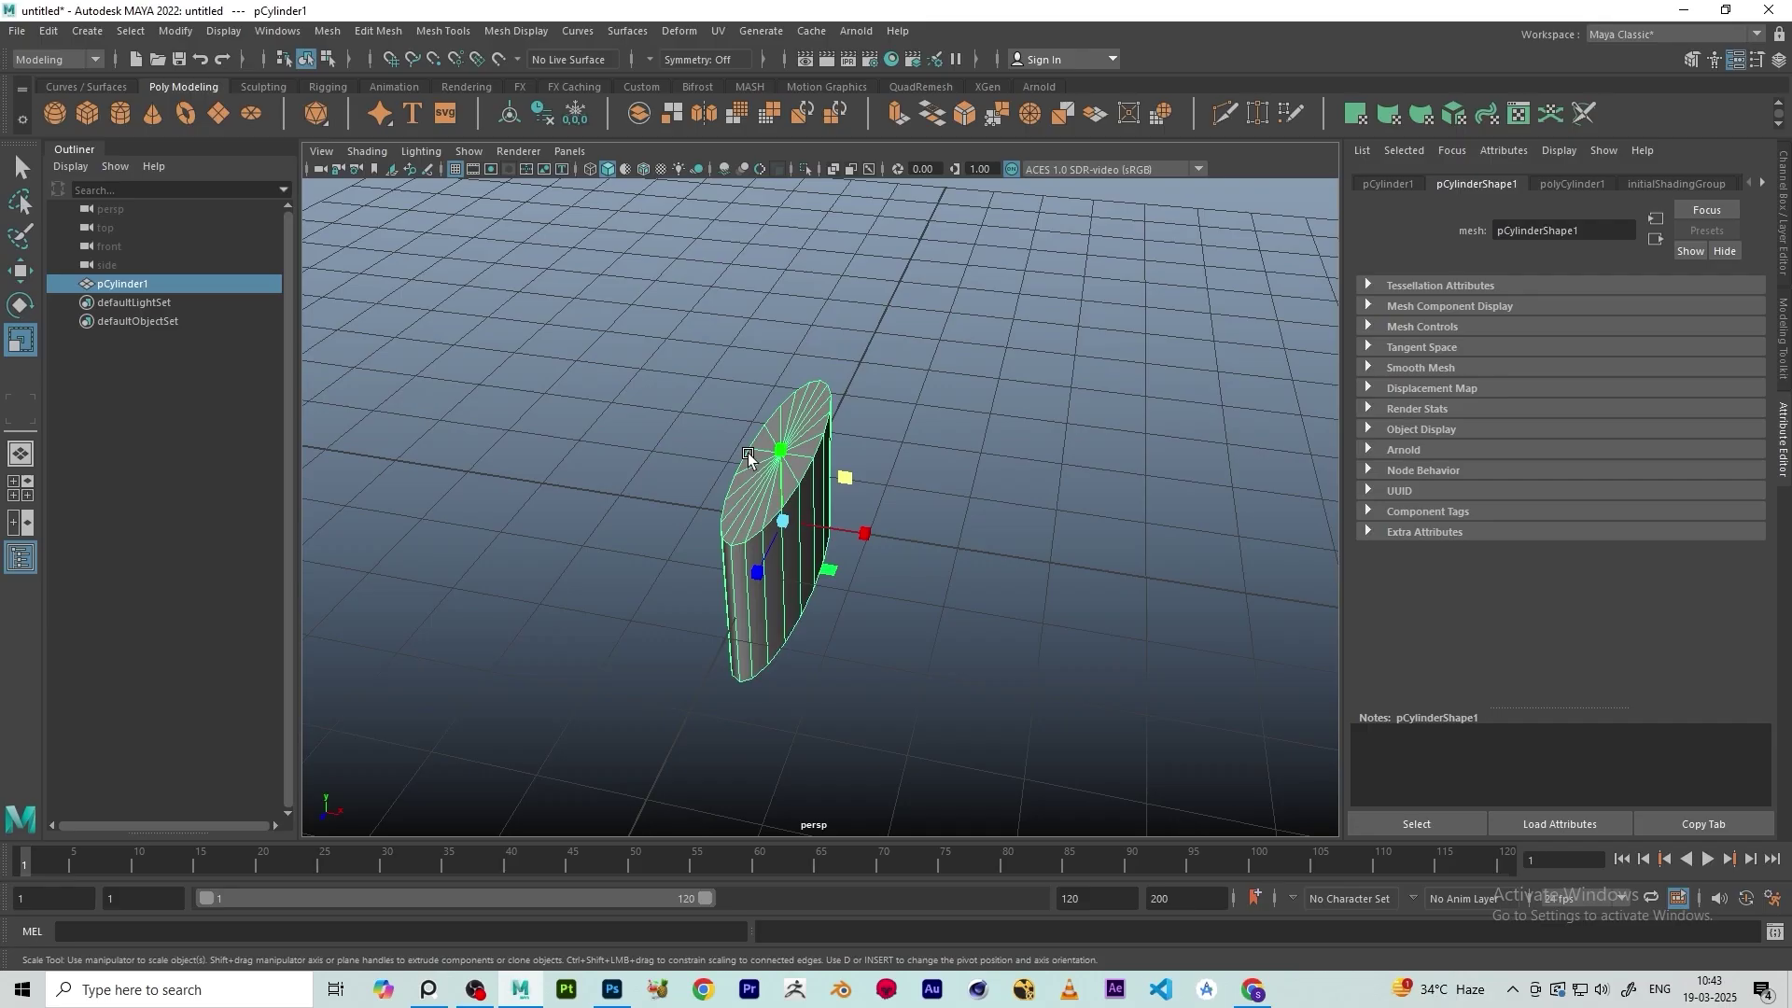
key("ctrl+z")
key("Delete")
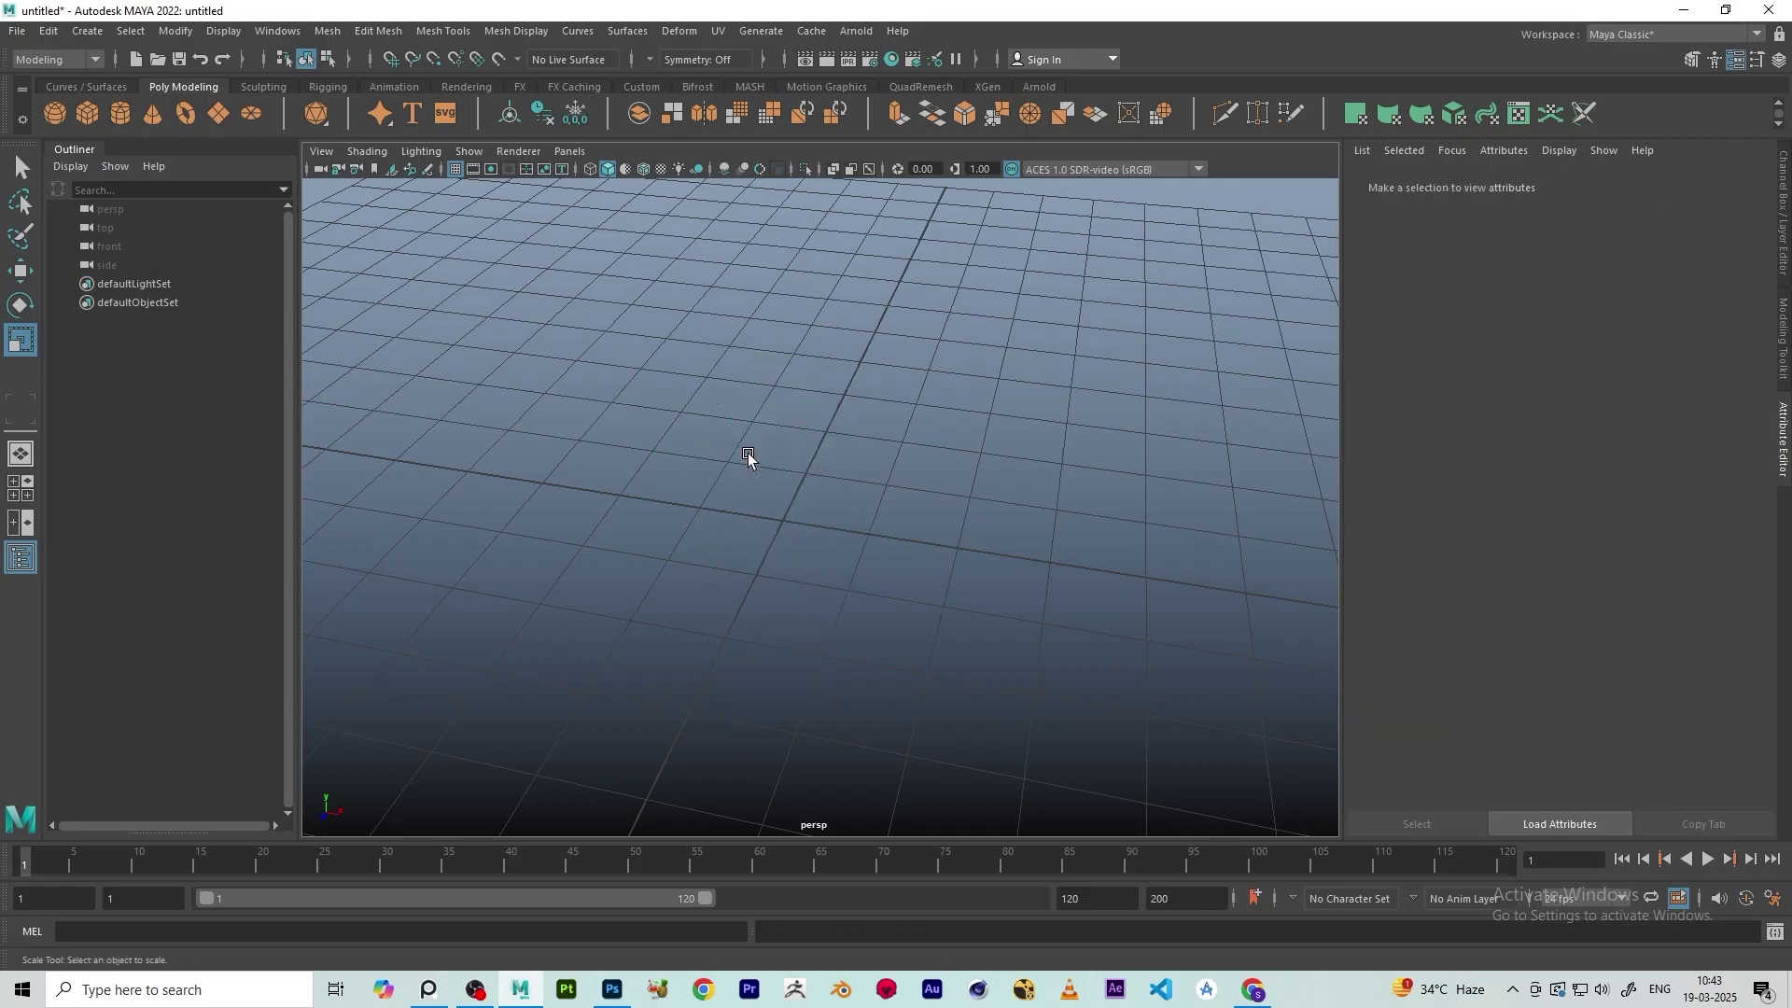
Create a new polygon cylinder at the centre of the grid
scroll(654, 466, "down", 10)
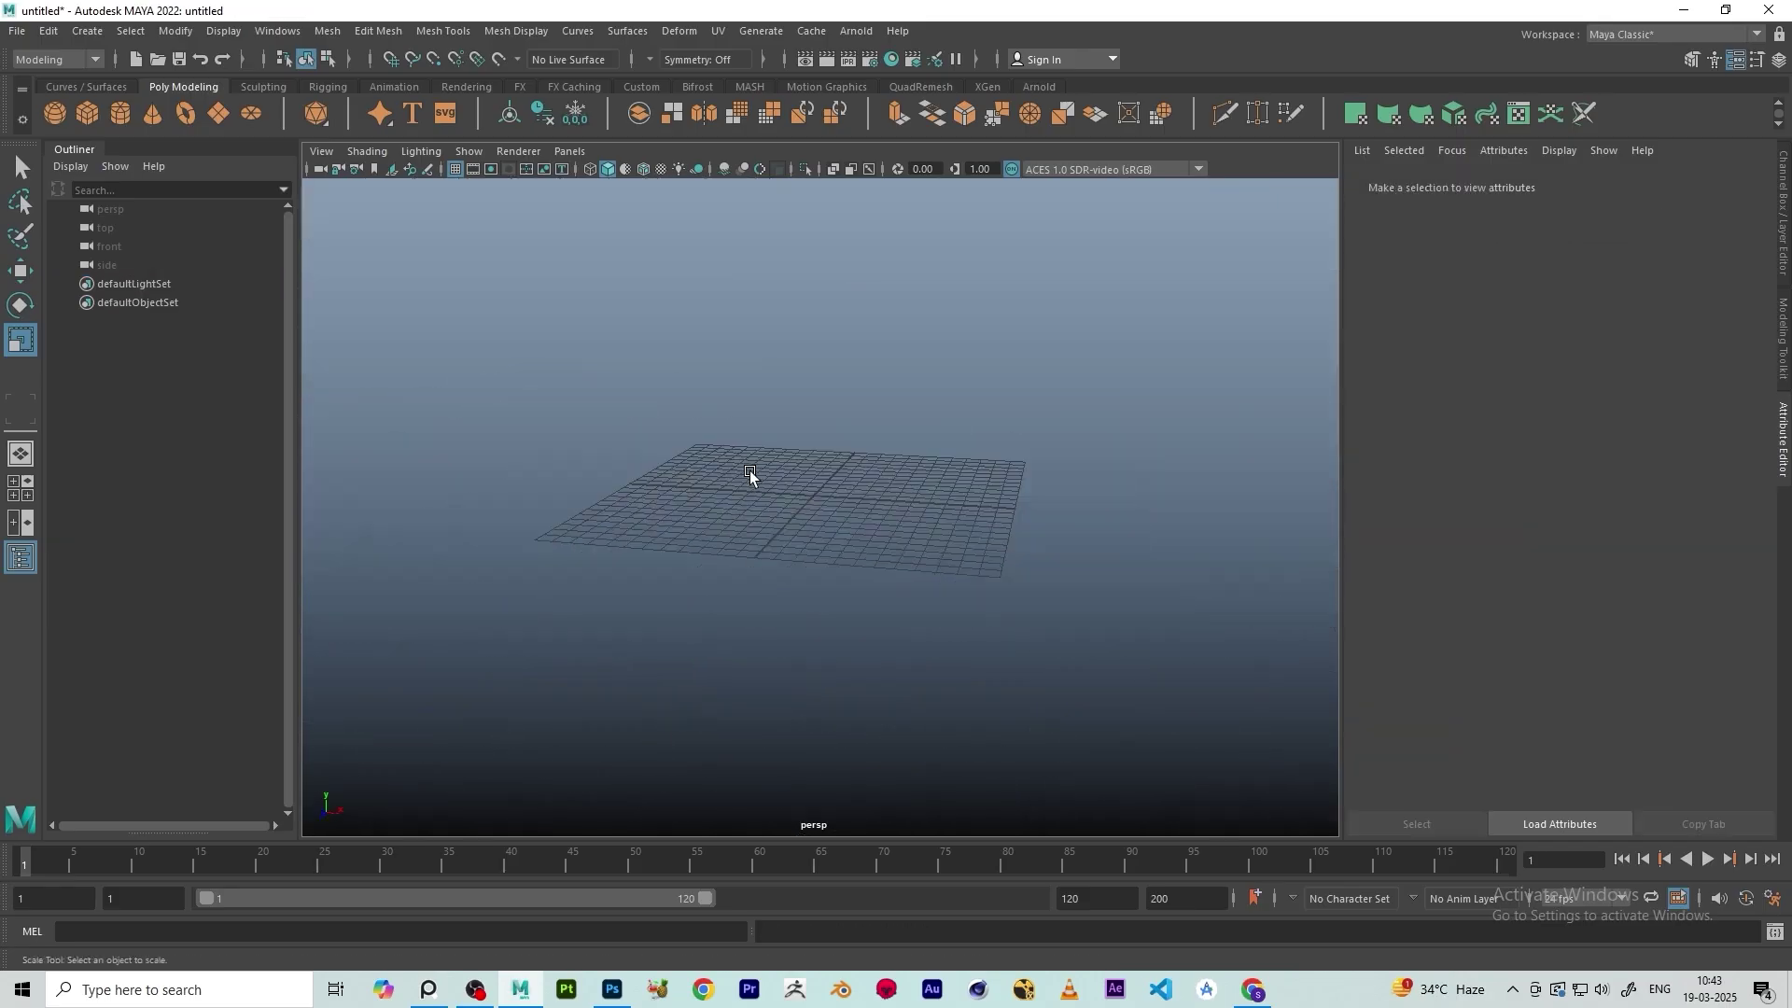
left_click_drag(778, 549, 758, 467, "alt")
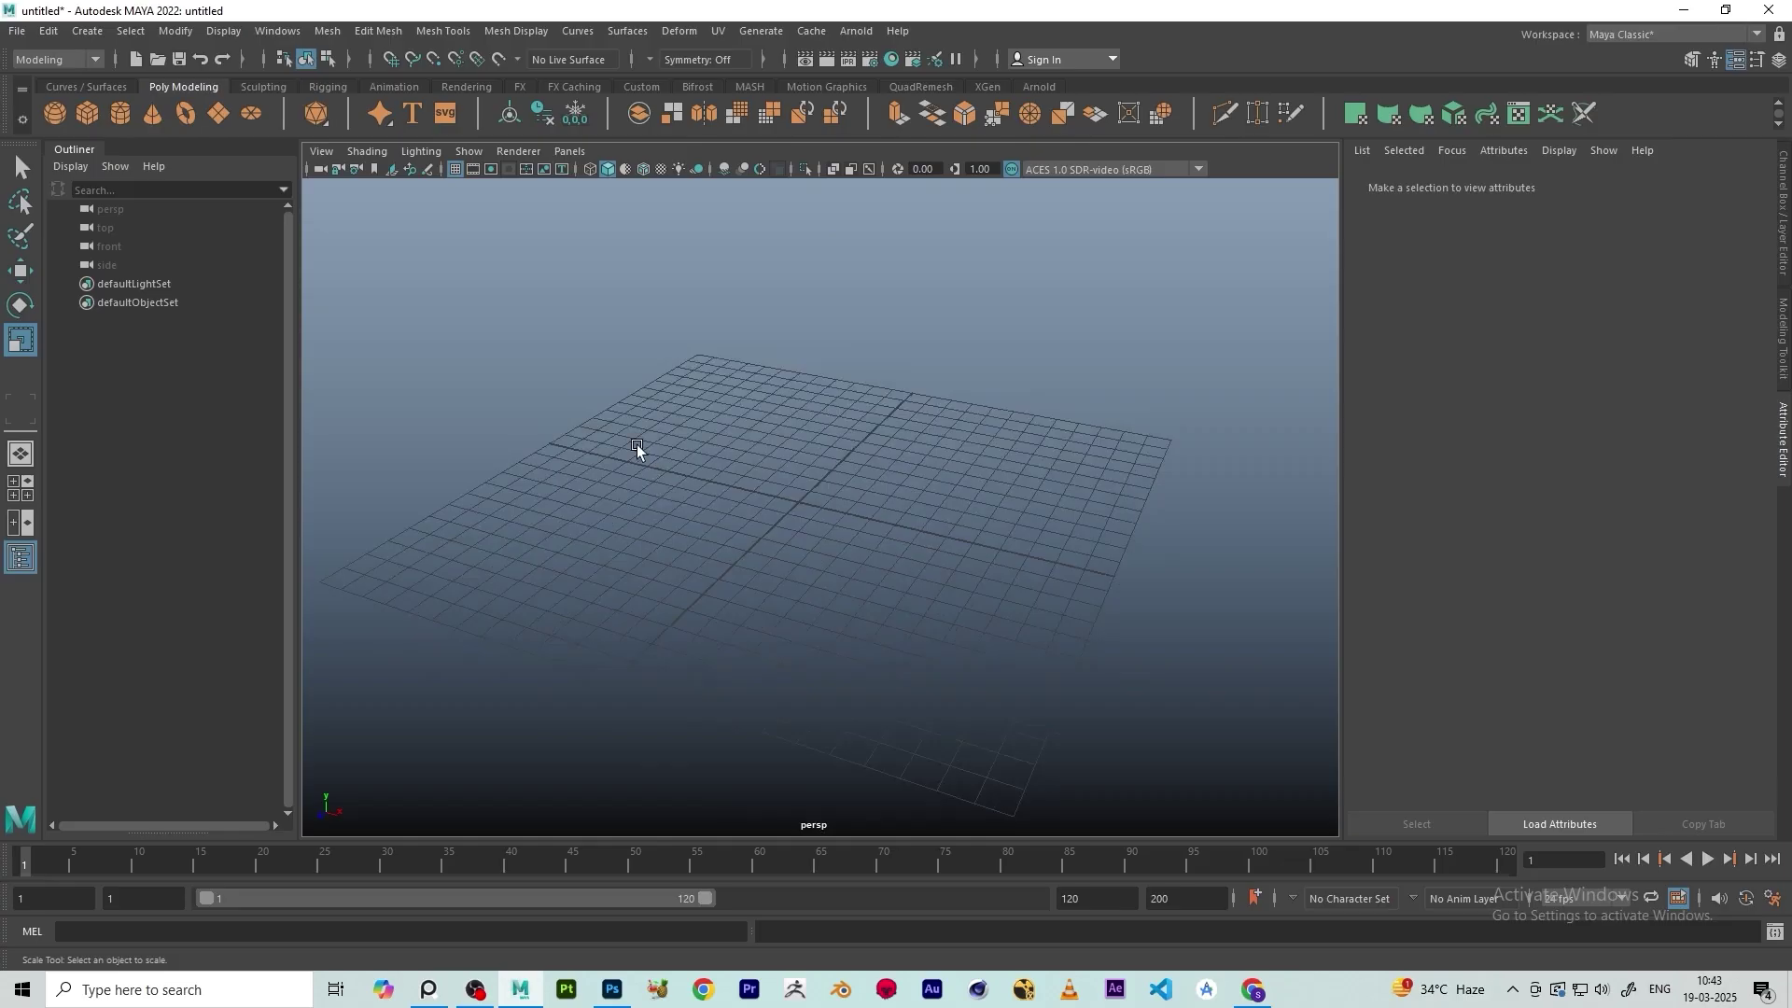
left_click(109, 114)
scroll(870, 517, "up", 3)
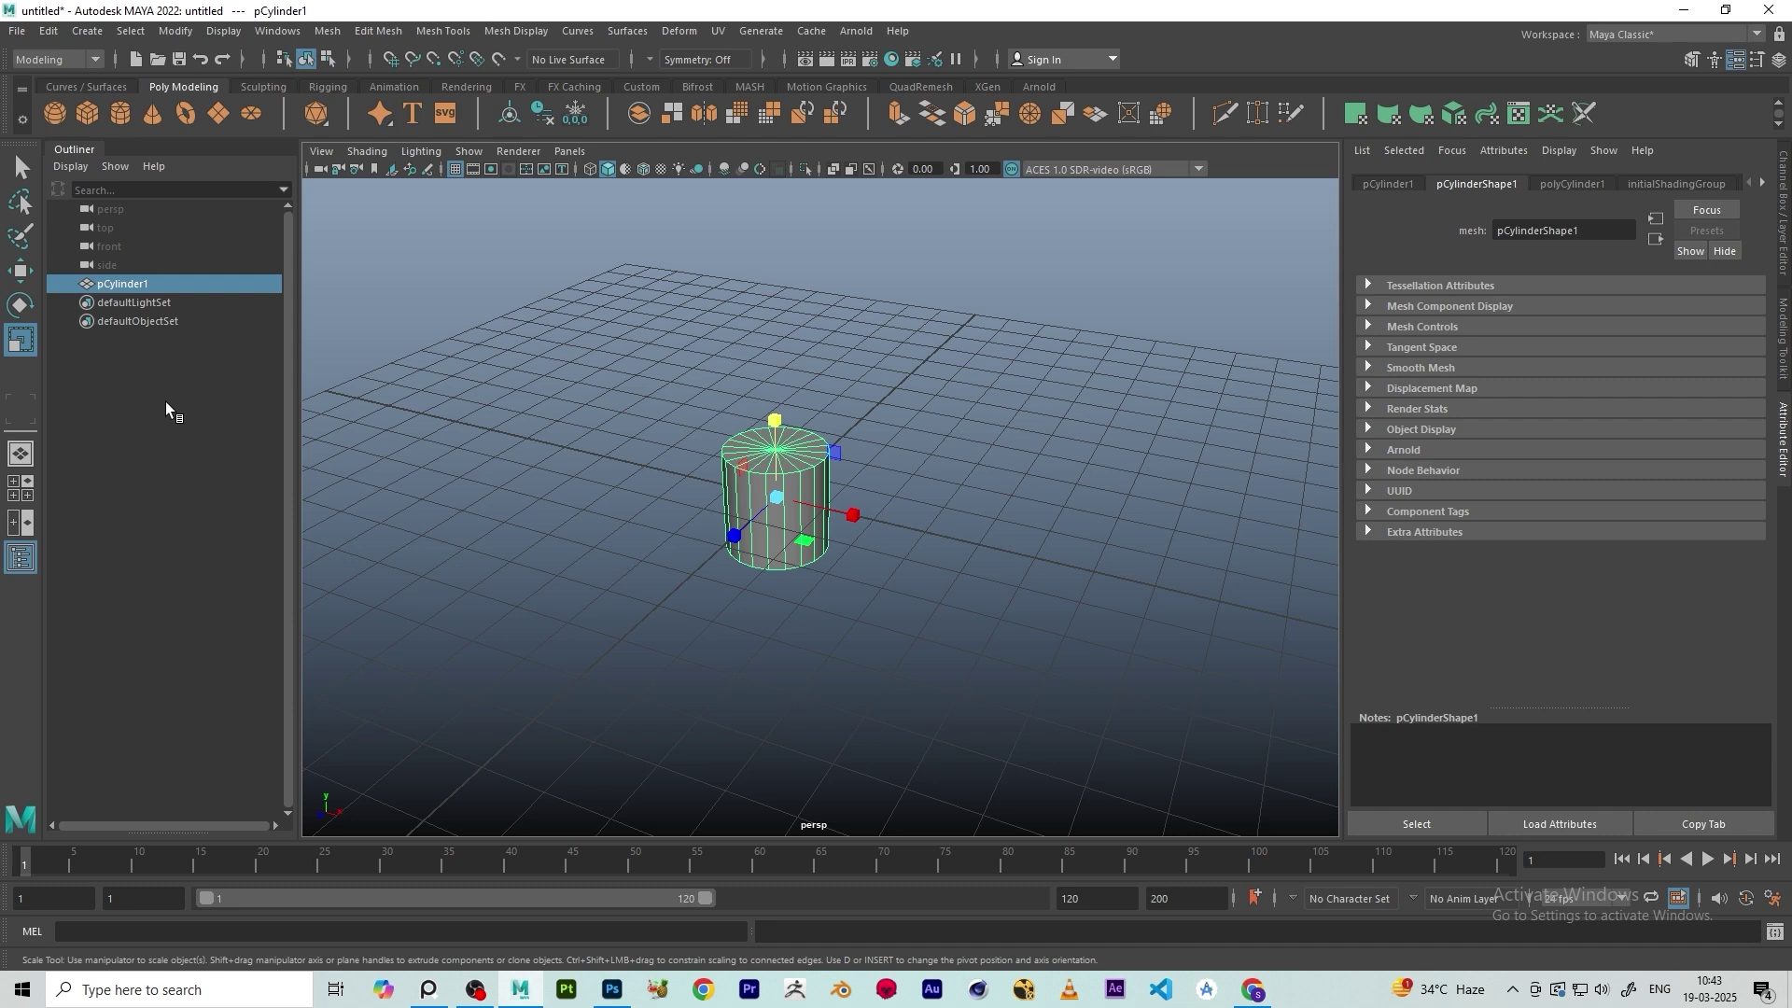
Activate the Move, Rotate and Scale tools in turn to read their shortcuts, and return to the Rotate tool
left_click(22, 272)
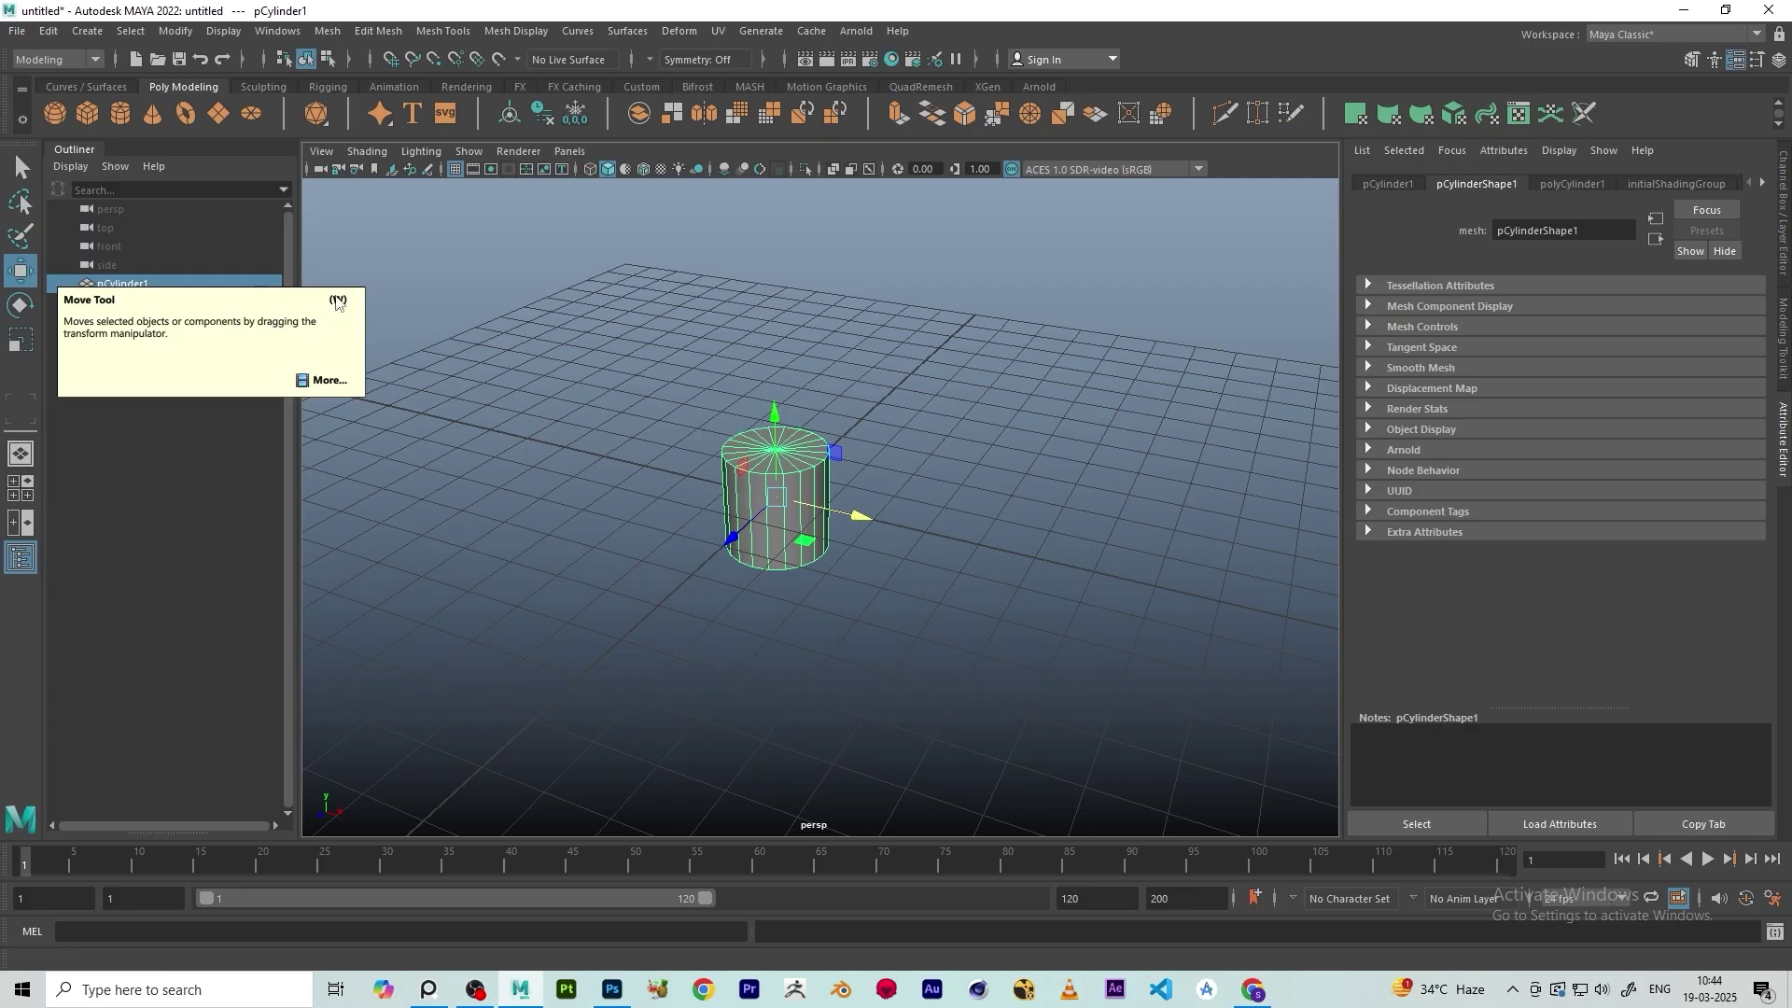
left_click(19, 314)
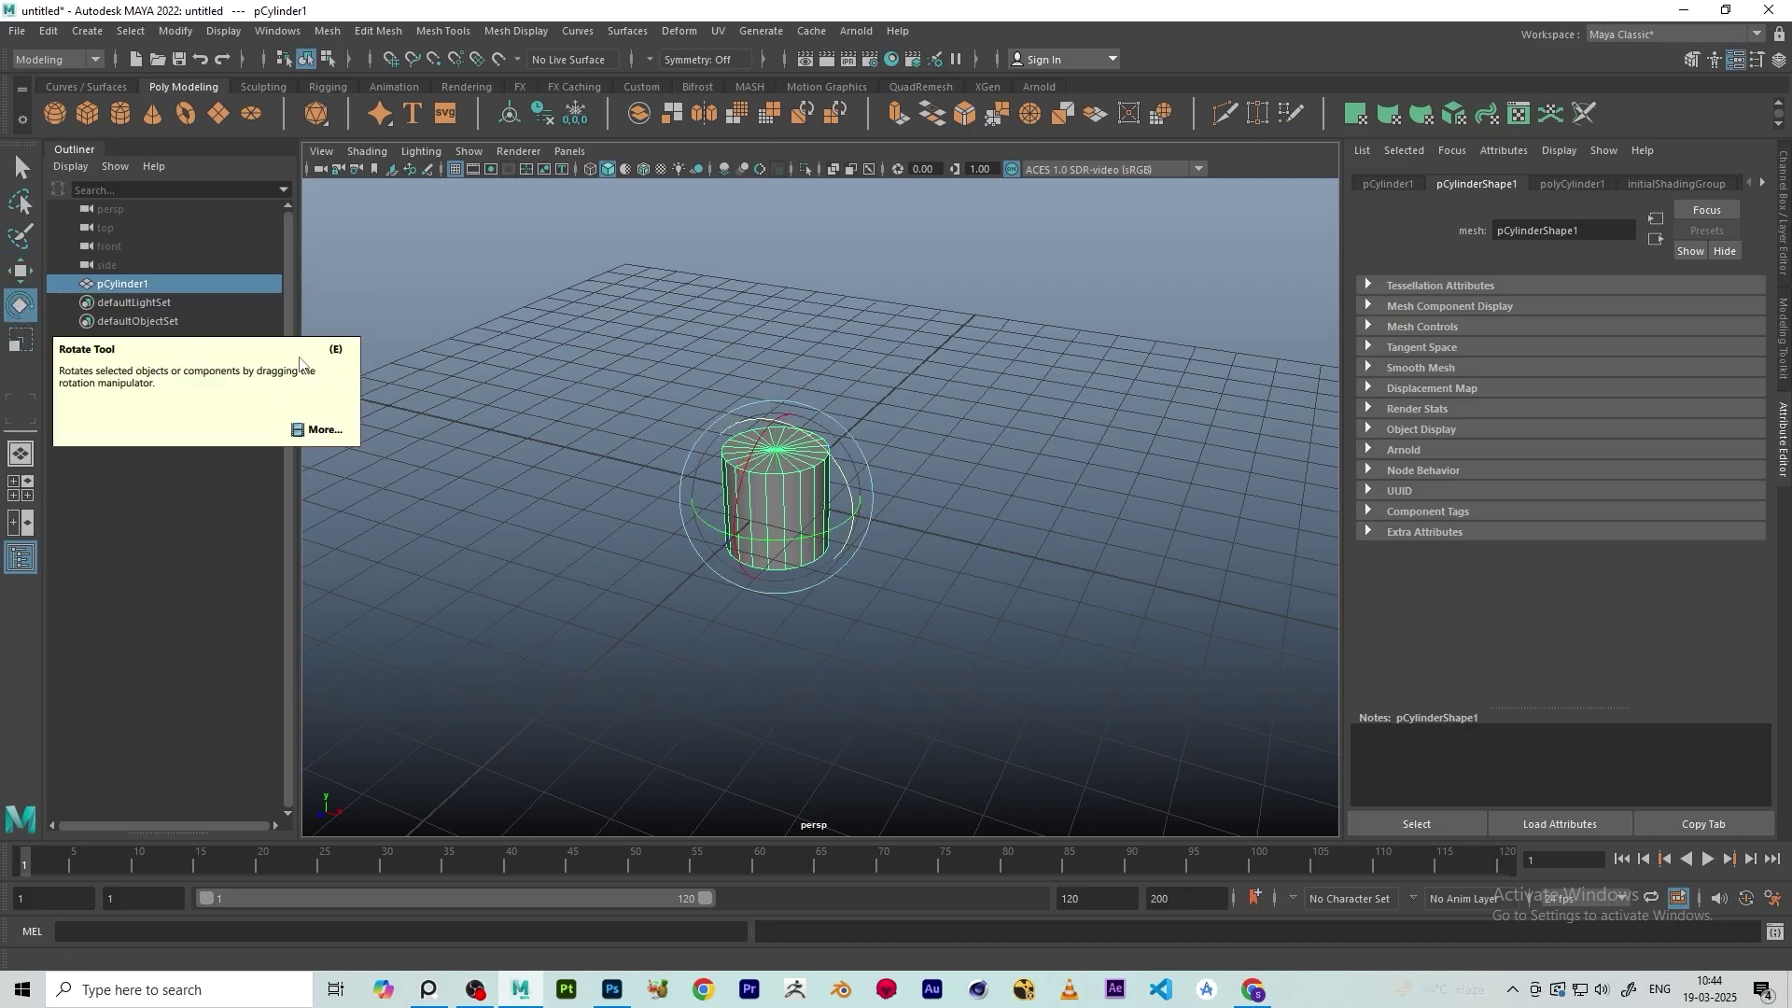
left_click(24, 349)
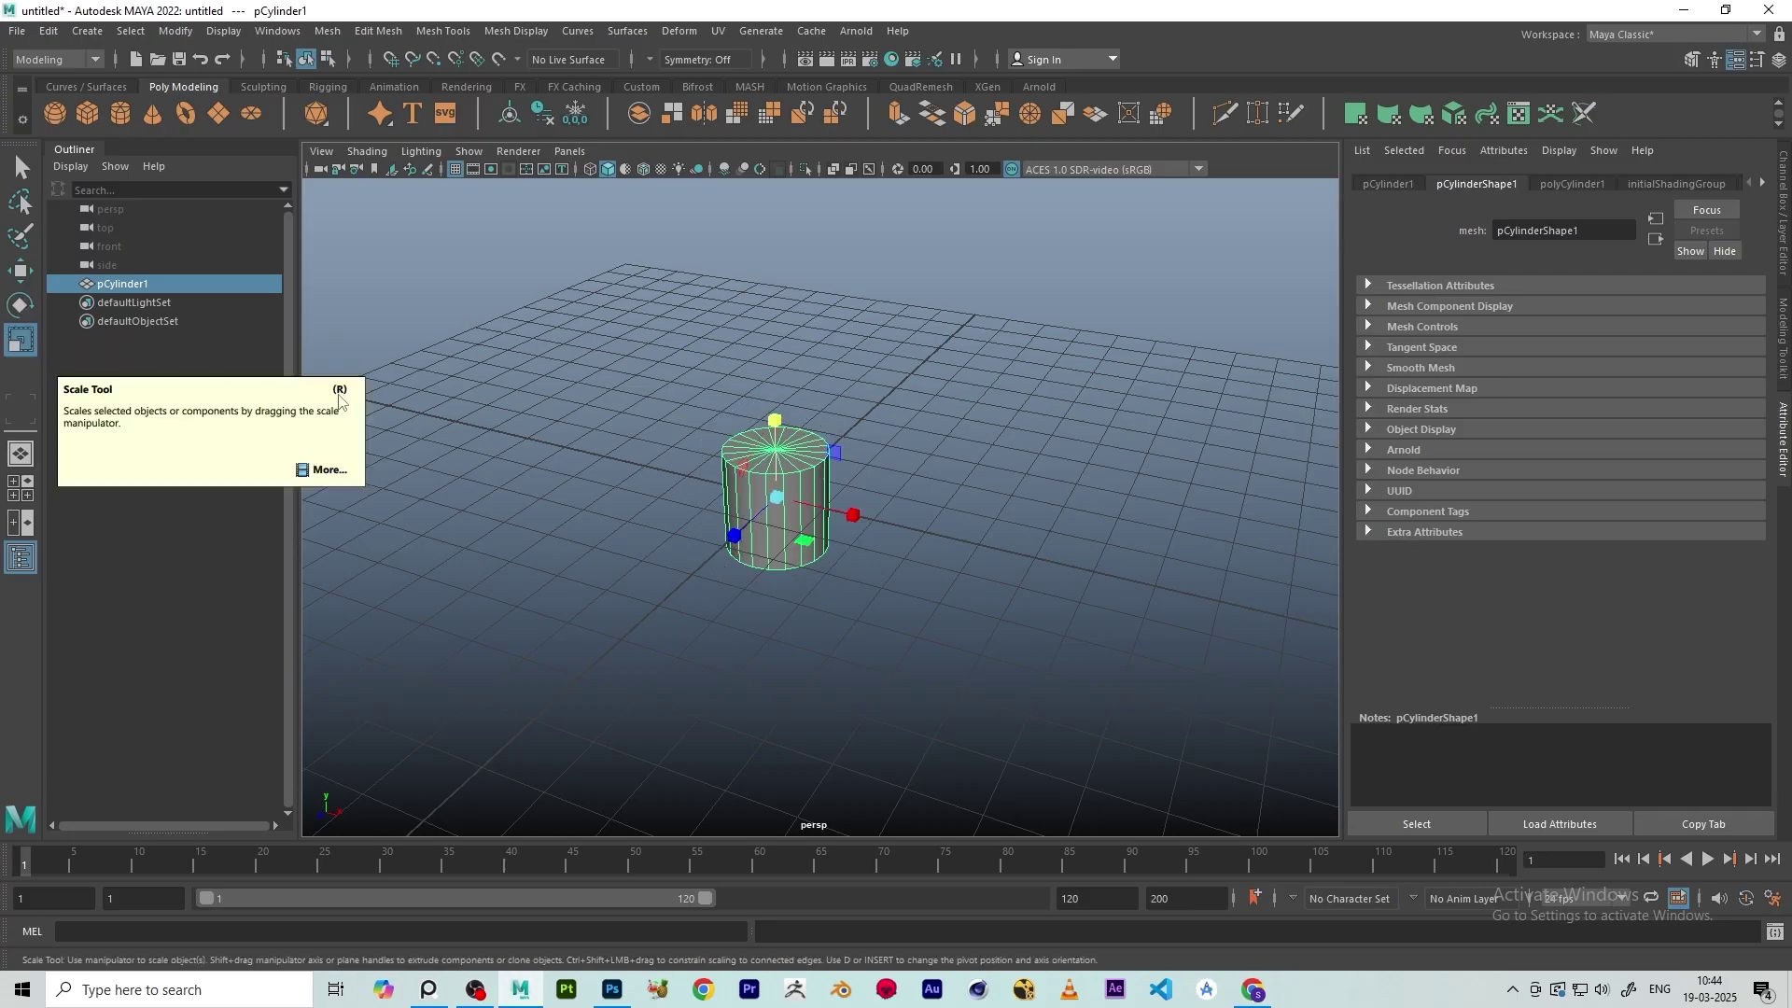
left_click(17, 312)
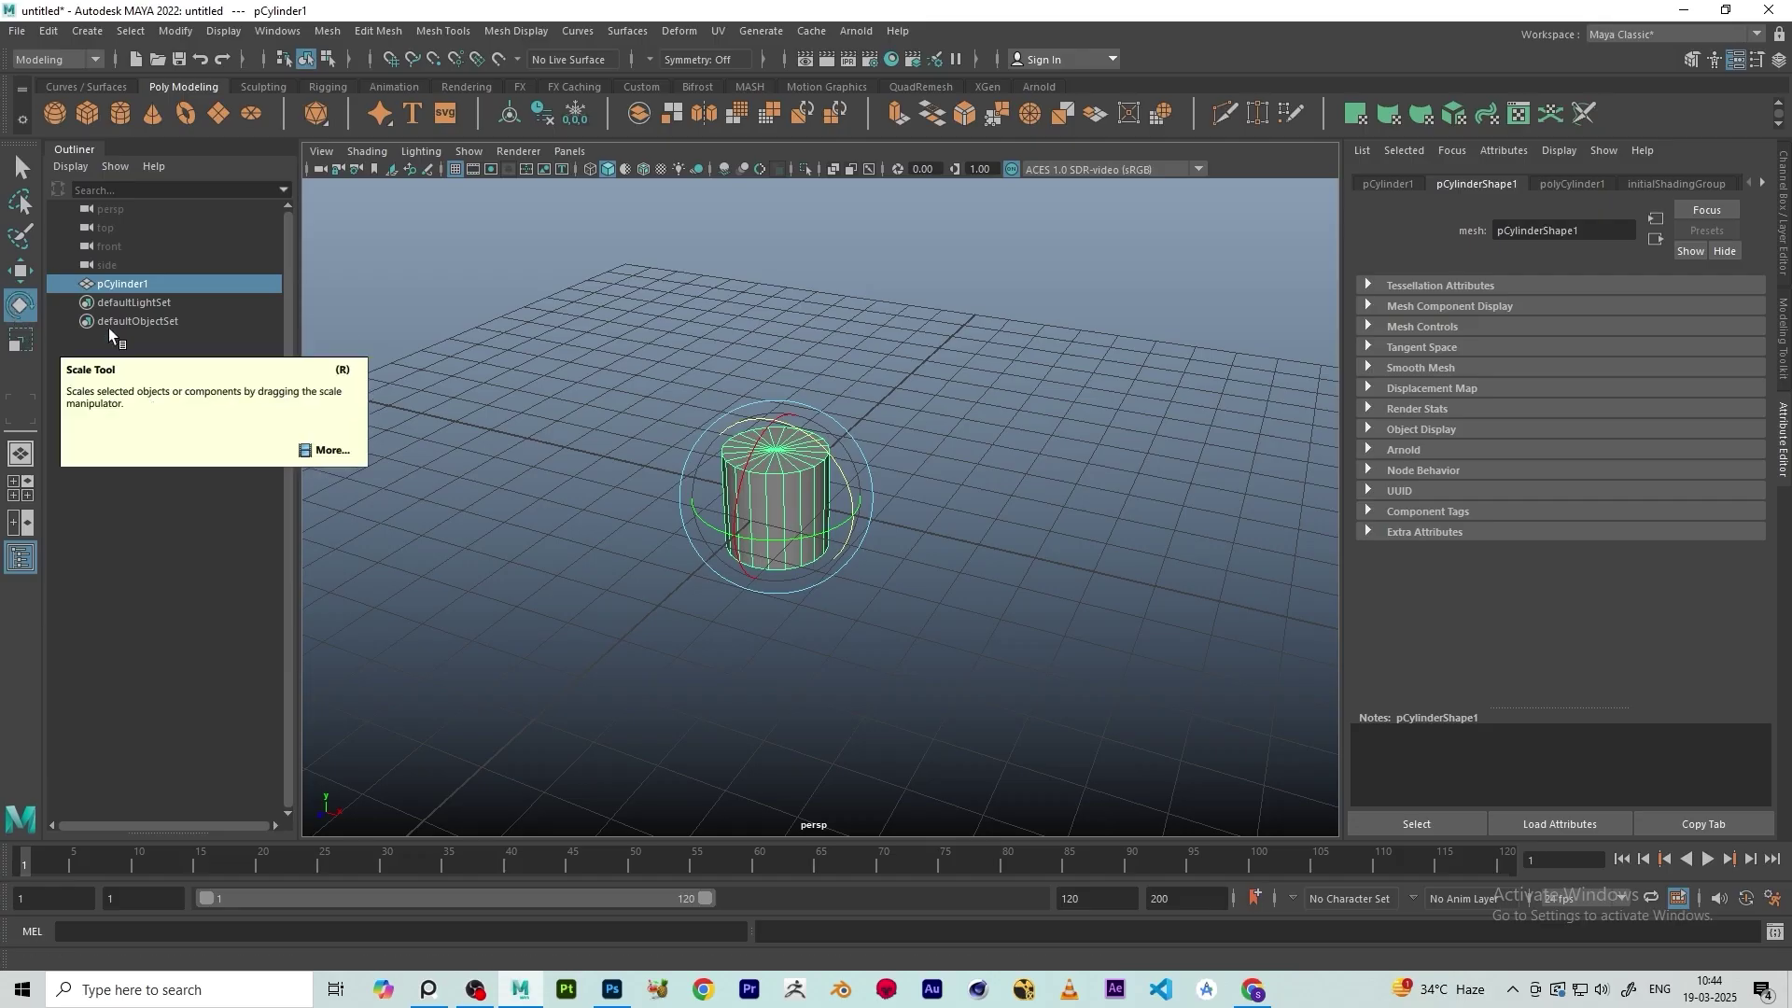
Deselect and reselect the cylinder, and cycle repeatedly through the Move, Rotate and Scale tools, ending on Move
left_click(847, 436)
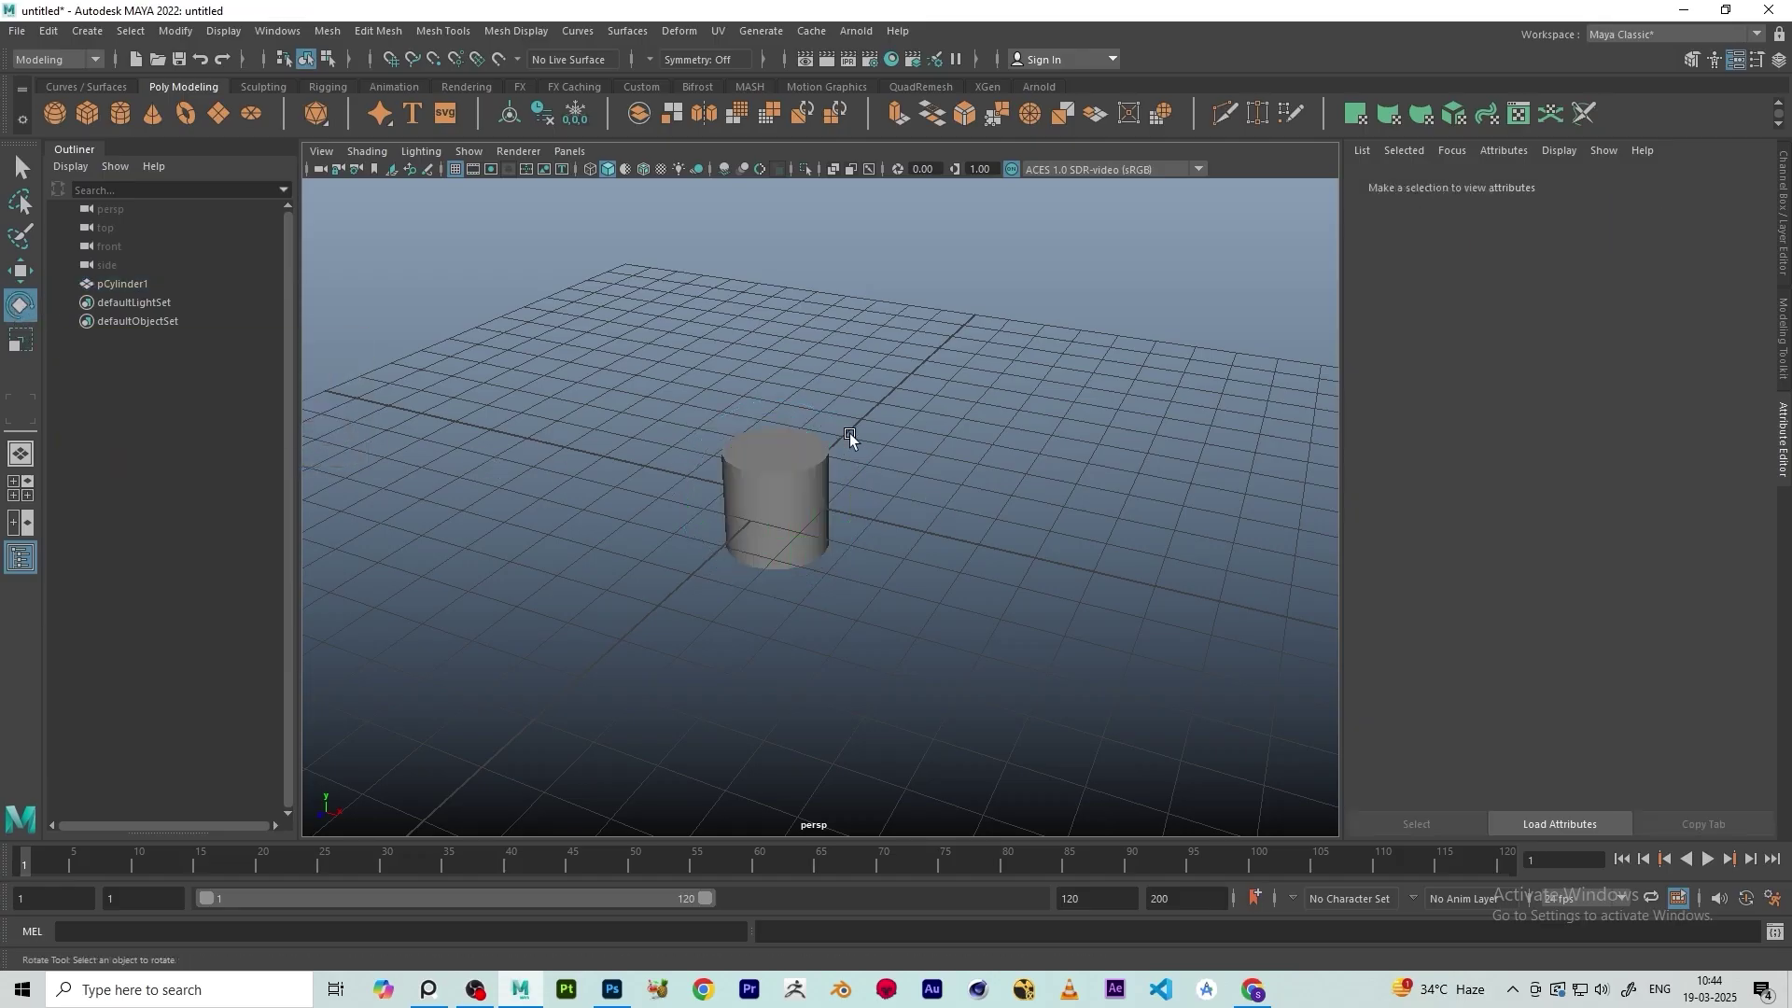
left_click(775, 478)
scroll(775, 478, "up", 5)
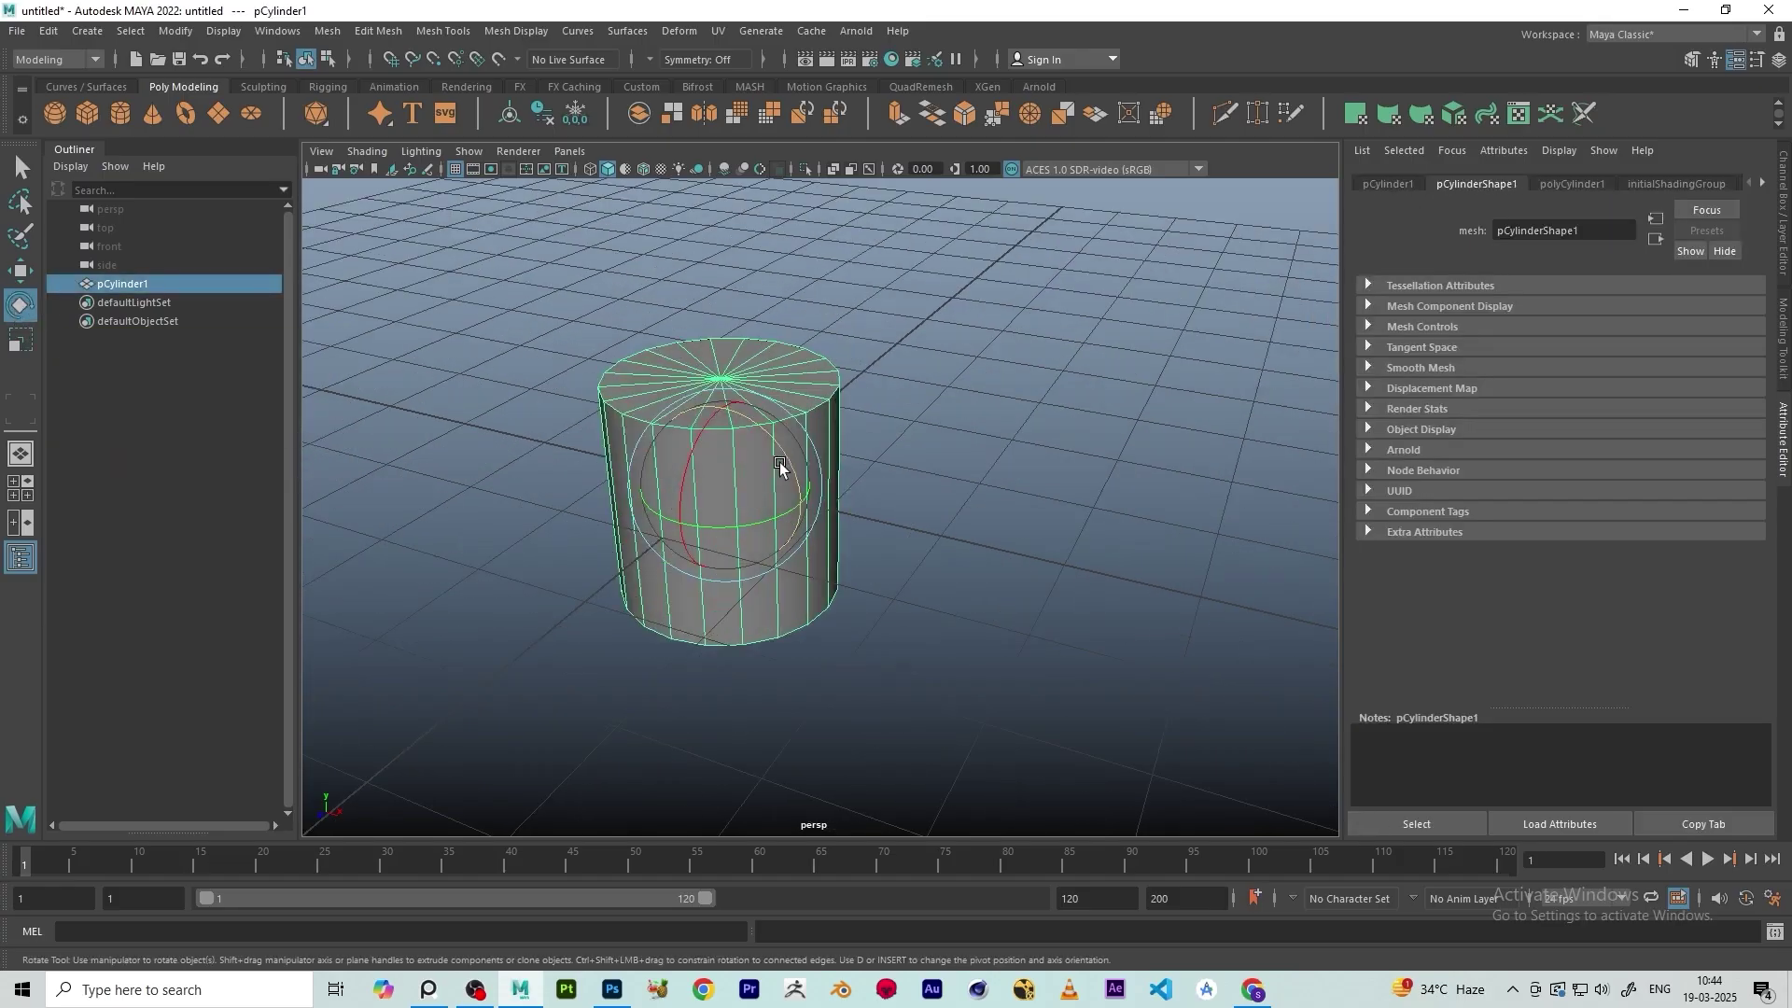
key("w")
key("e")
key("r")
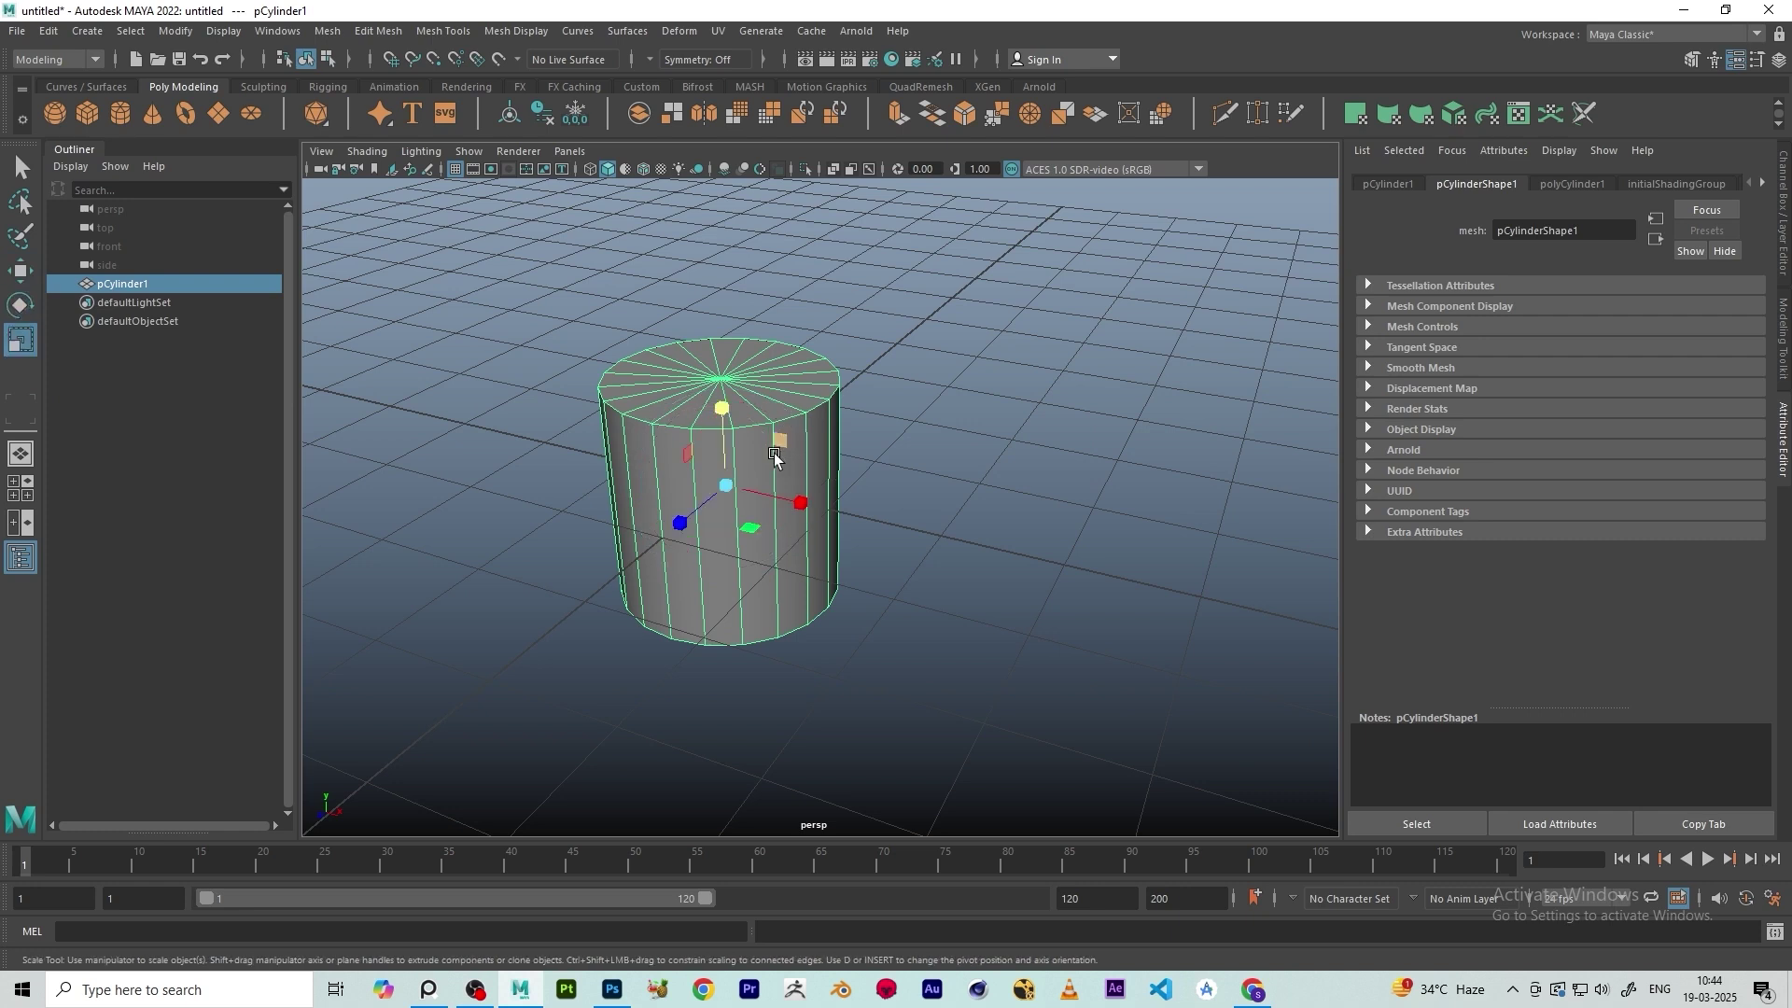
key("w")
key("e")
key("r")
key("w")
key("e")
key("r")
key("w")
key("e")
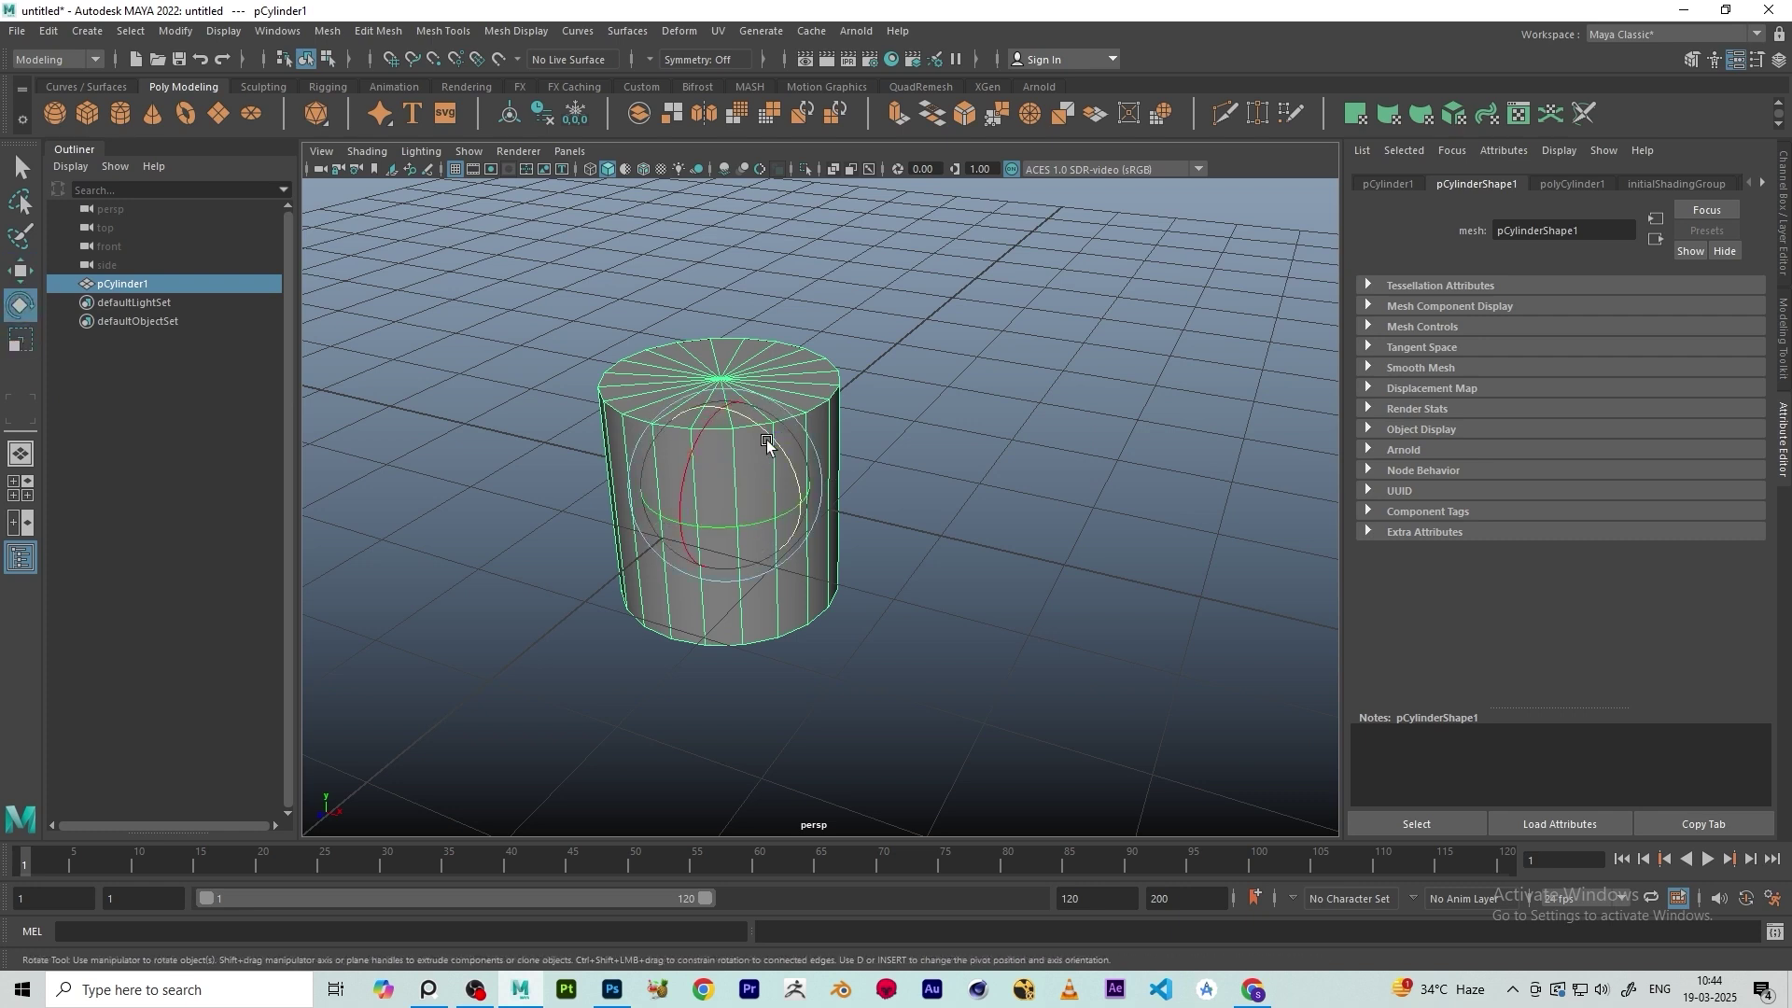
key("r")
key("w")
key("e")
key("r")
key("w")
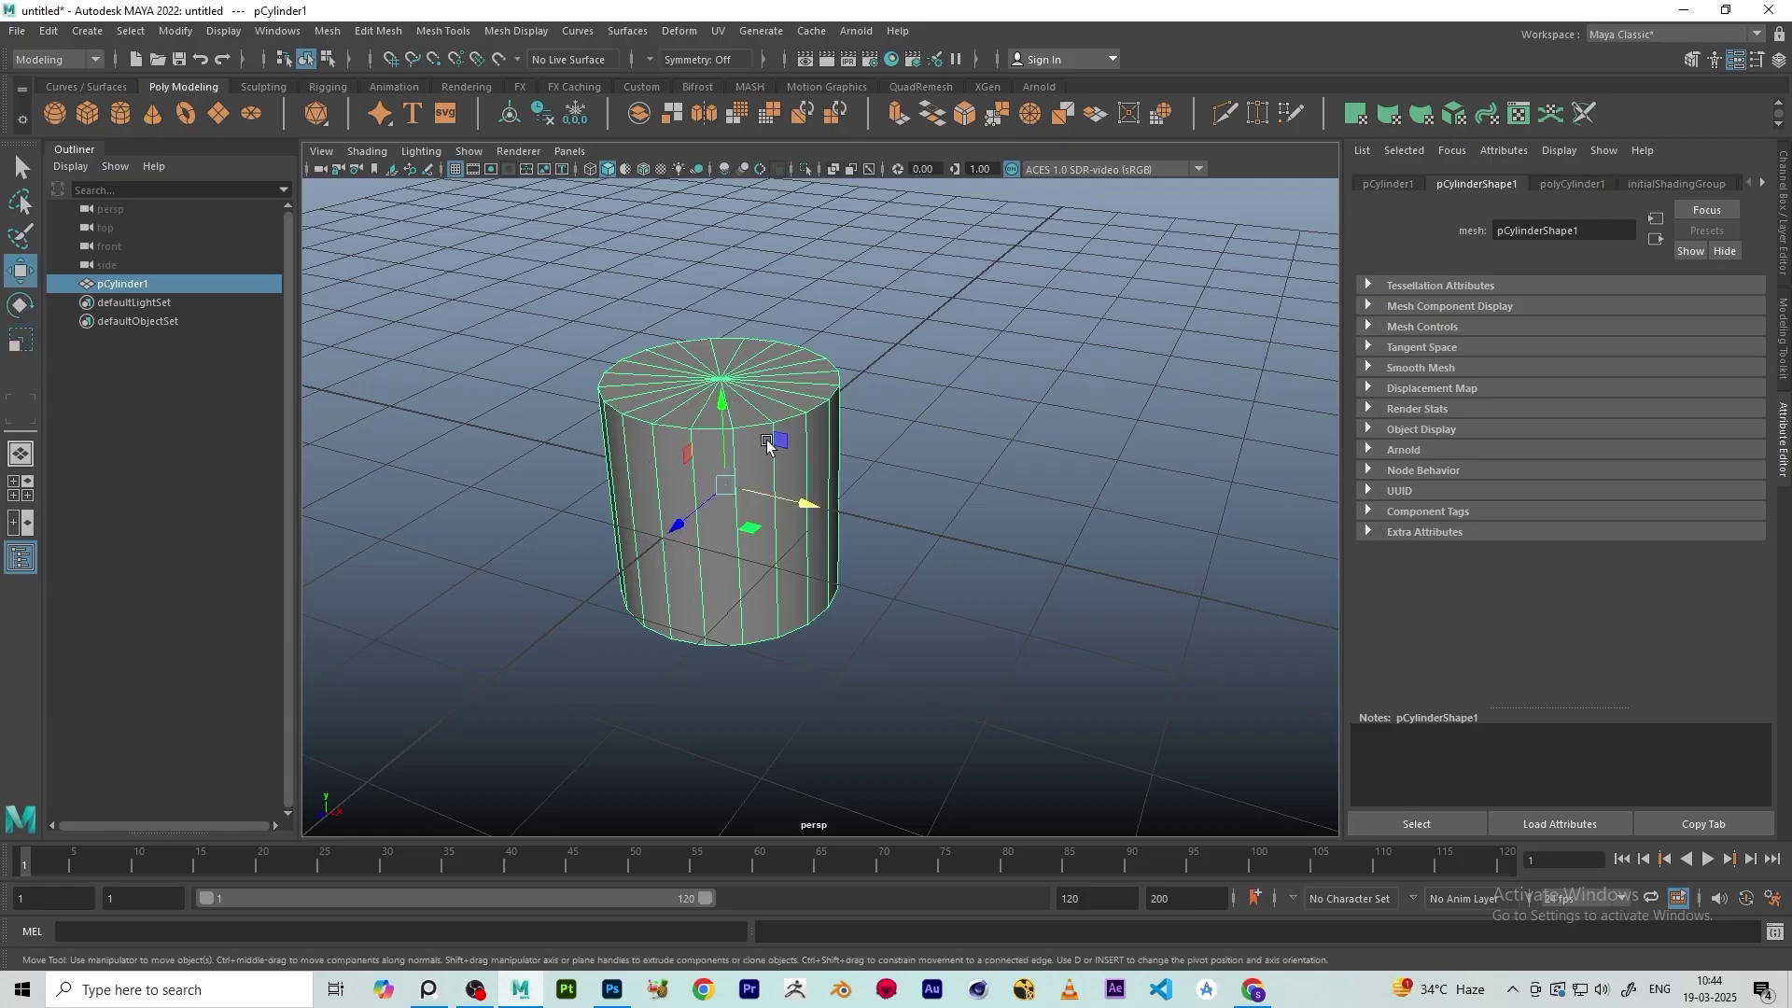
Move the cylinder along X to about -0.036, try rotating it and undo the last rotation
left_click_drag(803, 505, 796, 507)
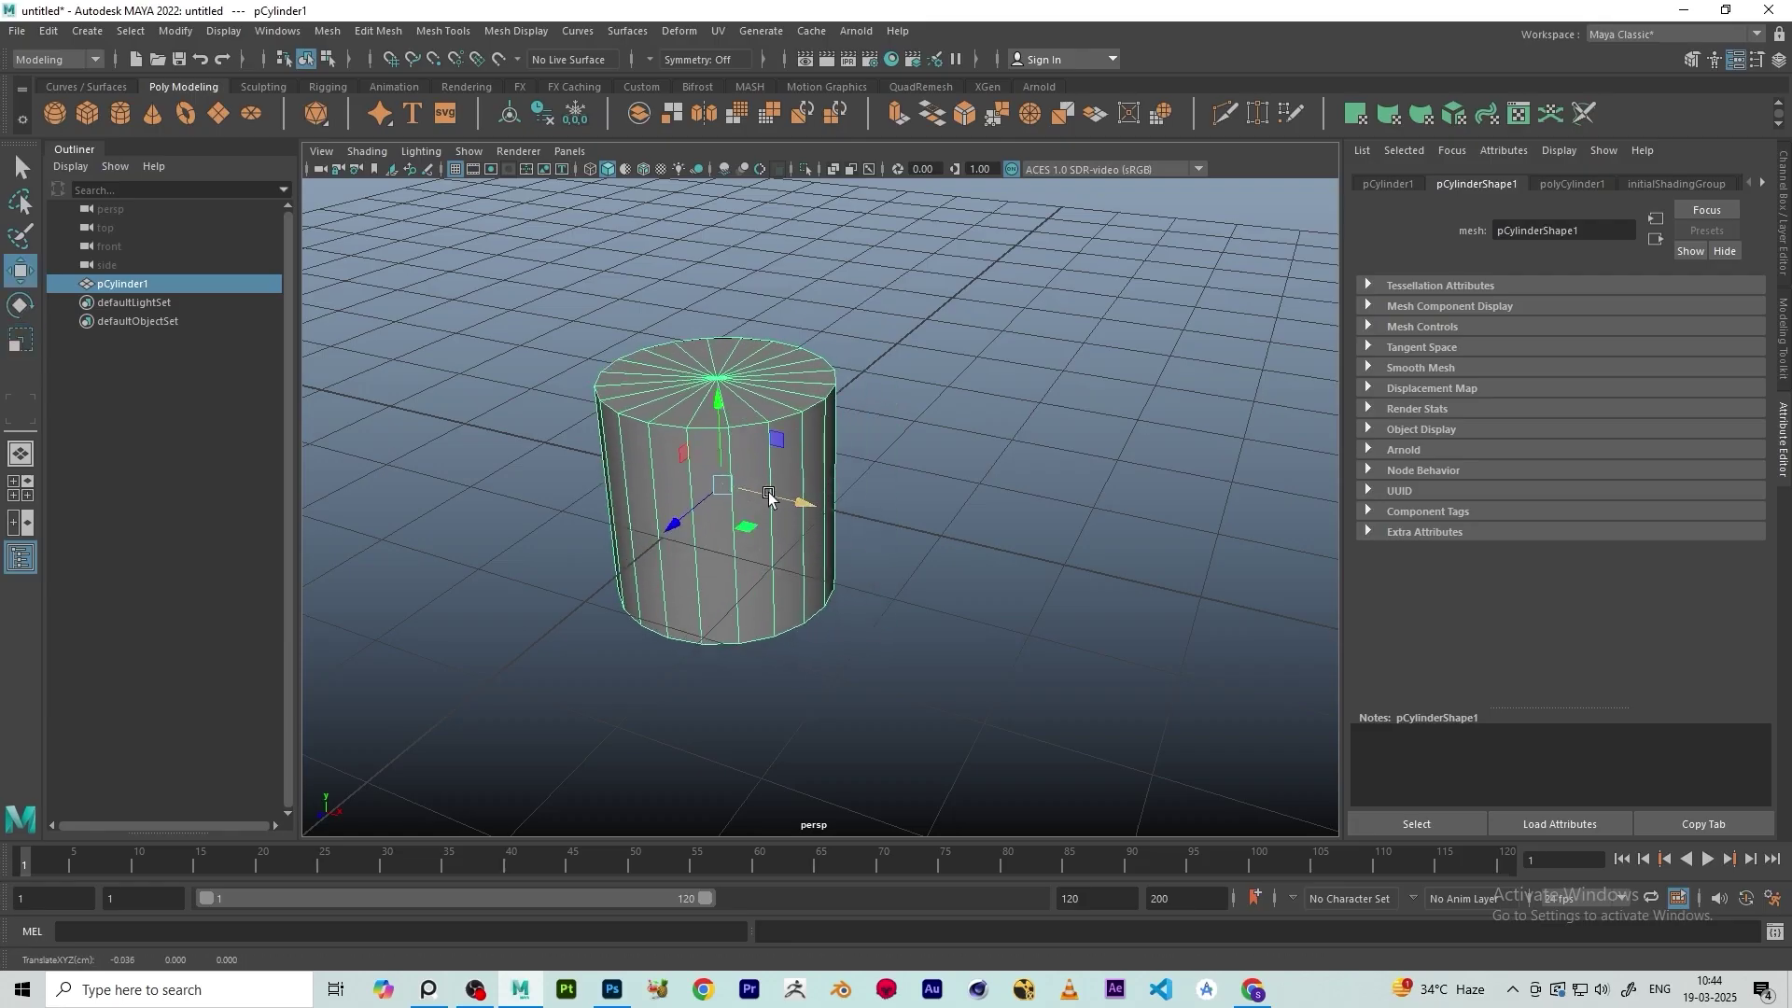
key("e")
left_click_drag(702, 458, 781, 423)
key("ctrl+z")
Switch through the Scale tool back to the Rotate tool and tilt the cylinder about its X axis
key("r")
scroll(872, 350, "down", 3)
key("e")
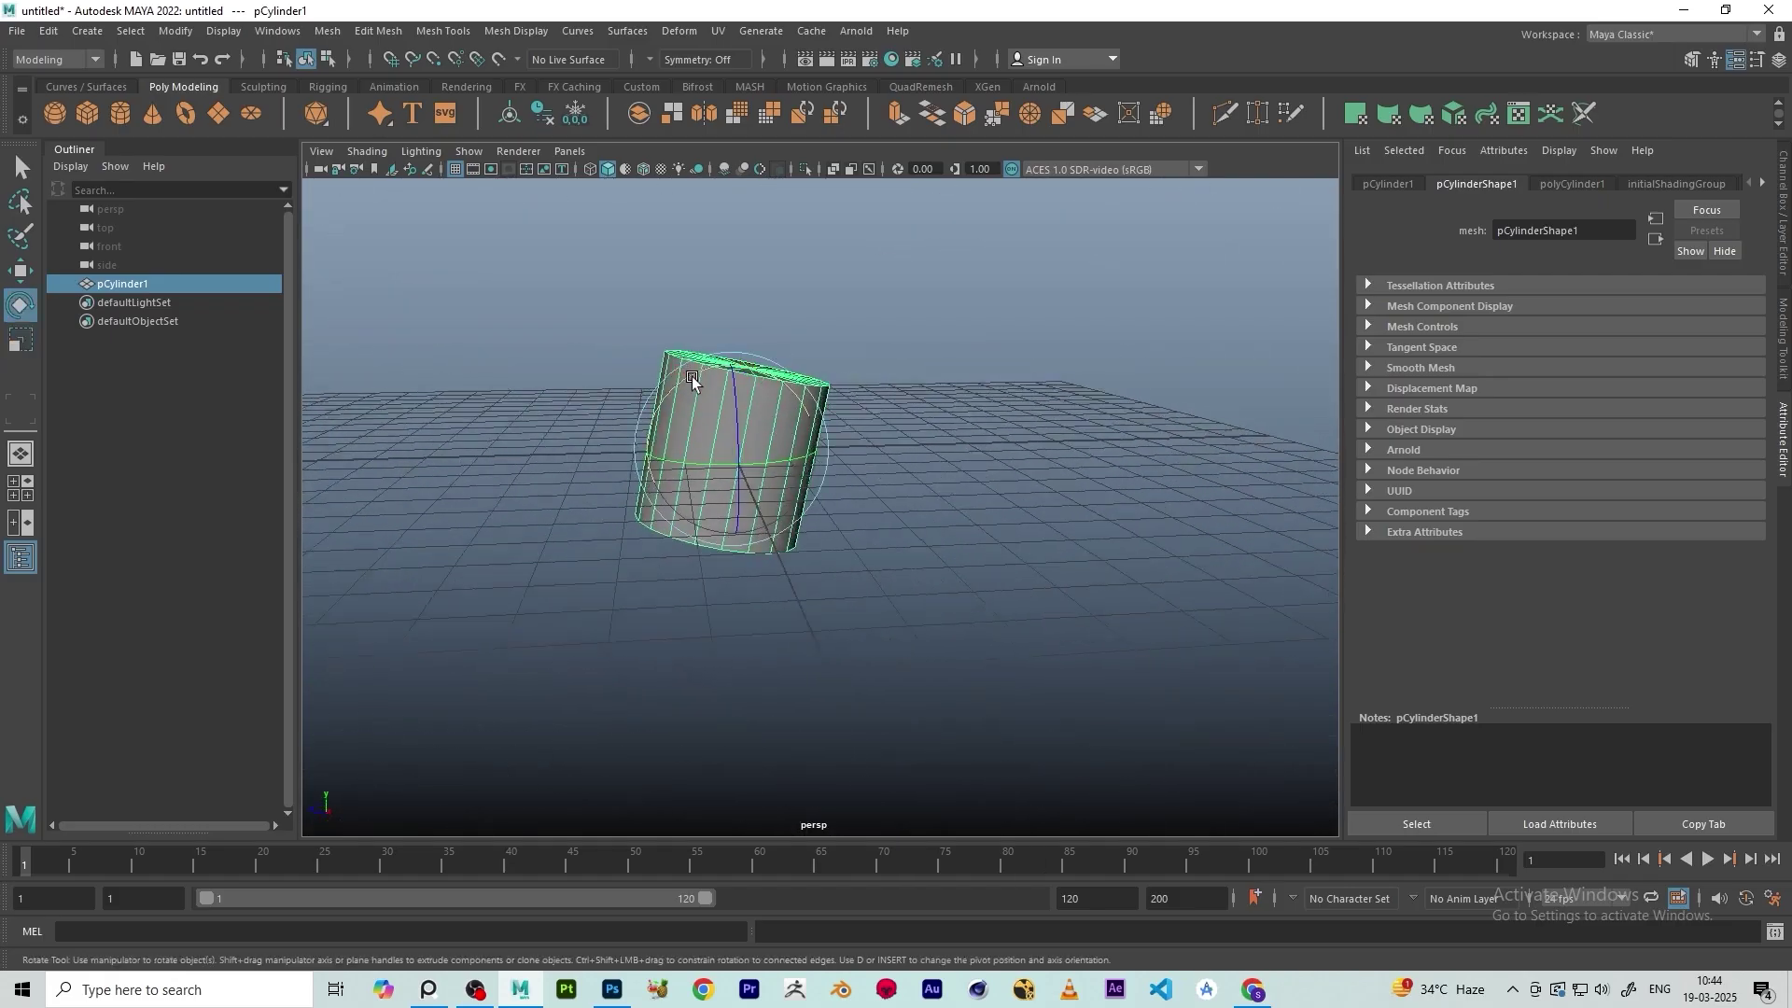
left_click_drag(692, 377, 731, 269)
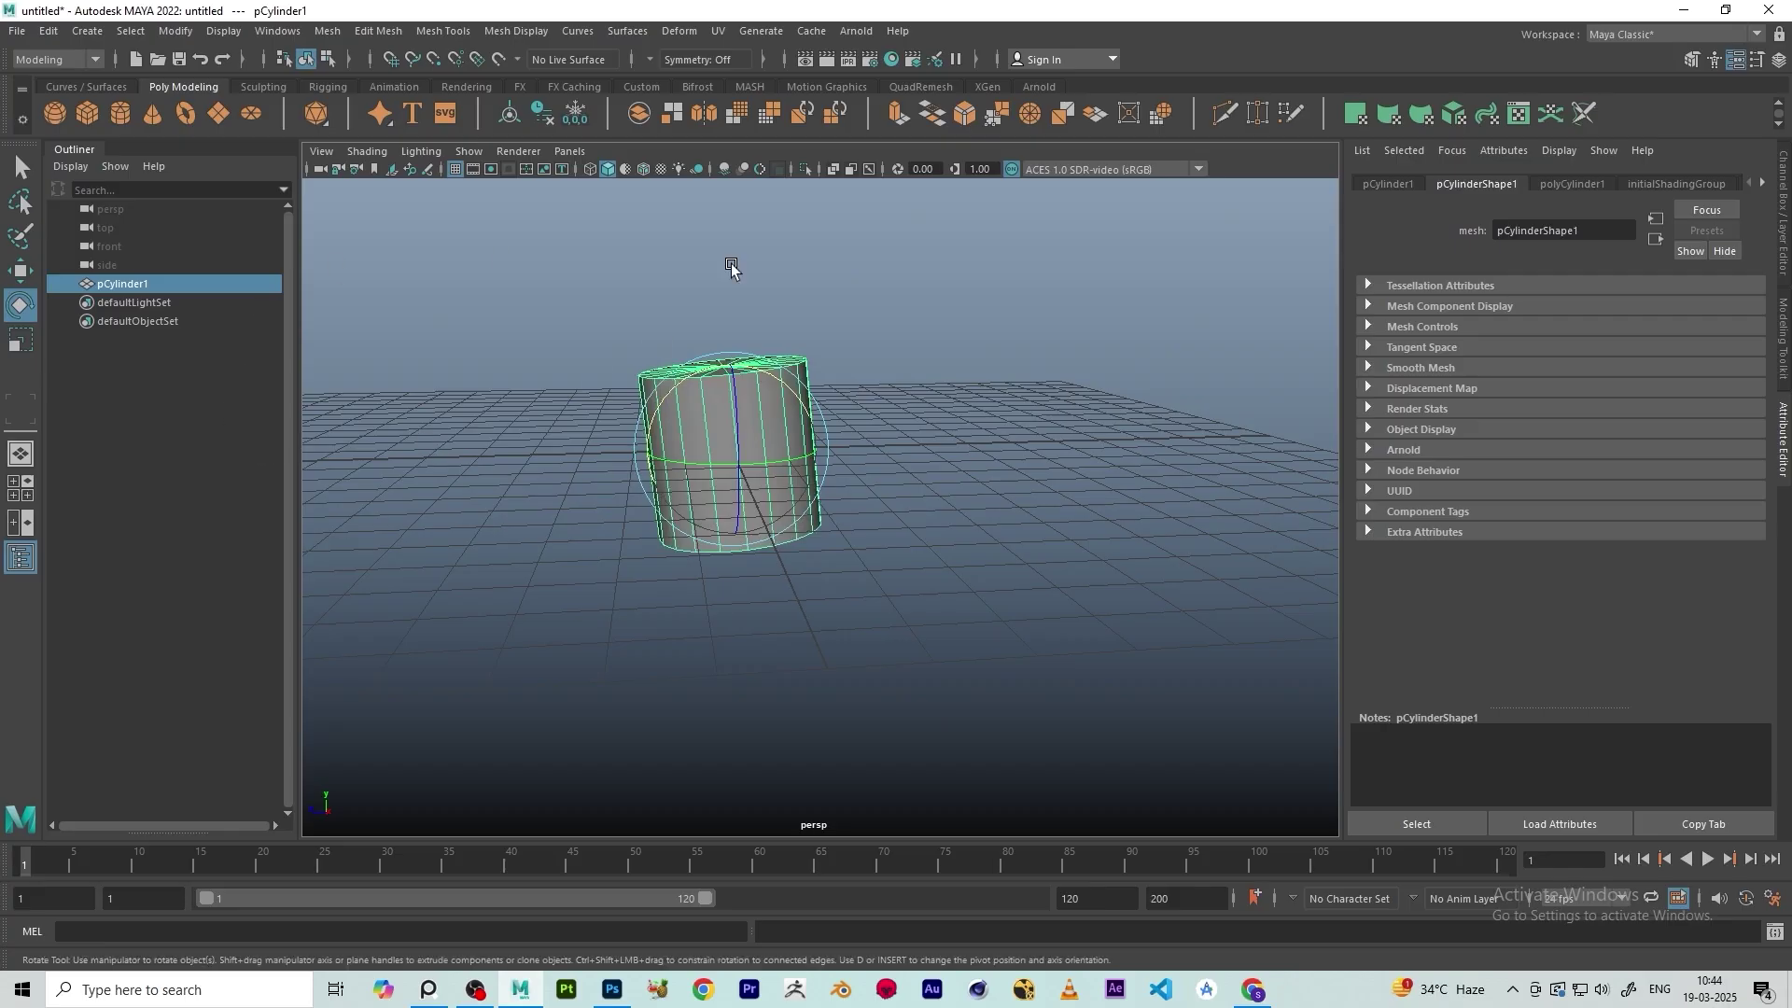